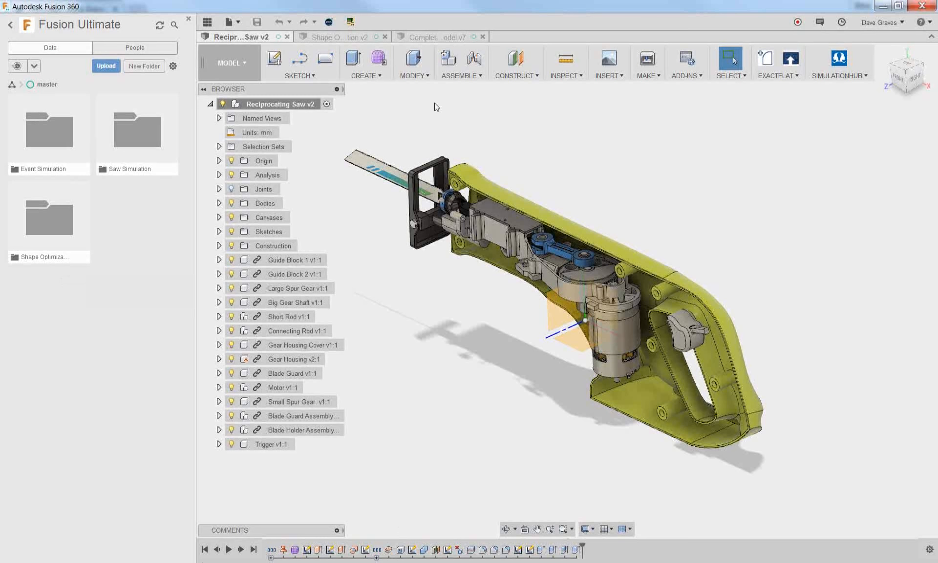
Create a new folder named Test in the master project folder and open it
{"action": "left_click", "coordinate": [188, 18]}
{"action": "left_click", "coordinate": [243, 74]}
{"action": "left_click", "coordinate": [145, 67]}
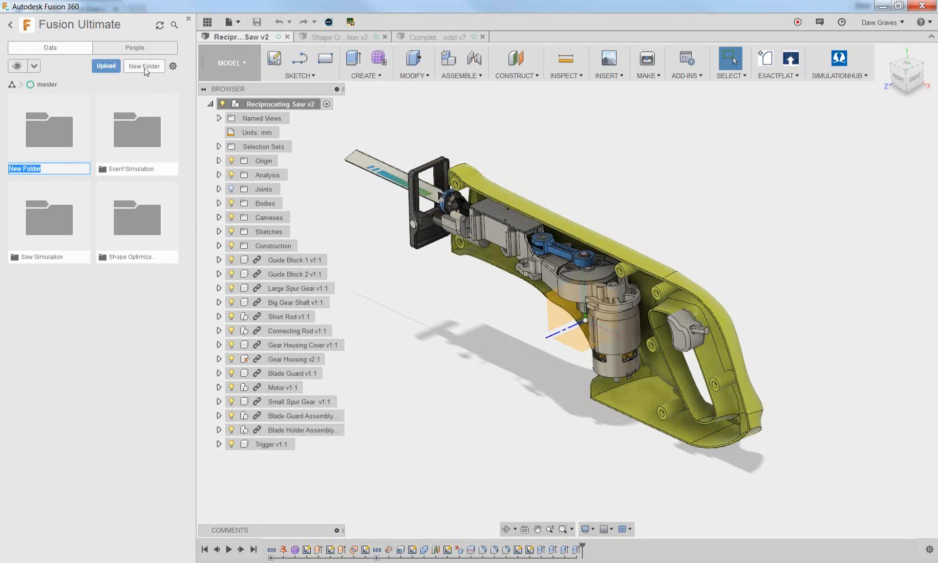
{"action": "type", "text": "Test"}
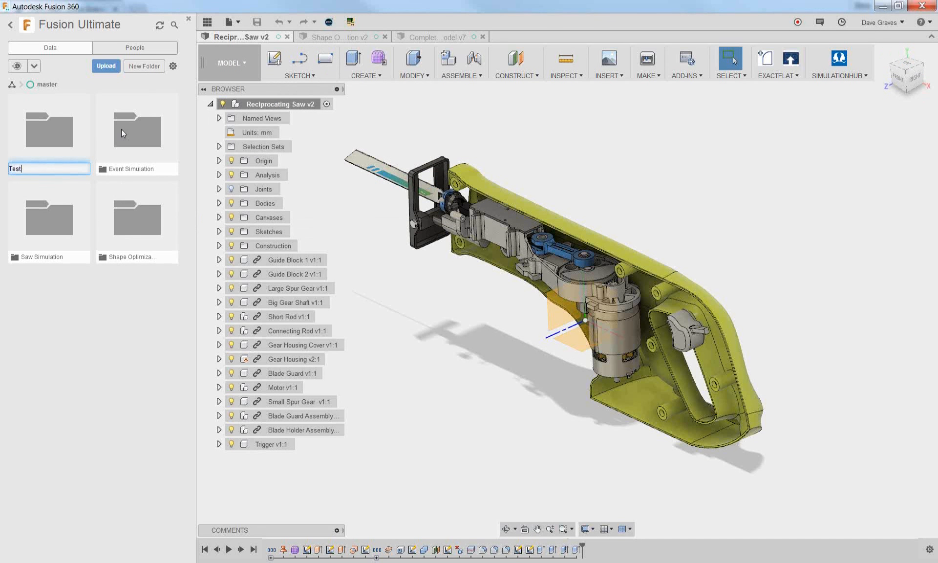
{"action": "key", "text": "Return"}
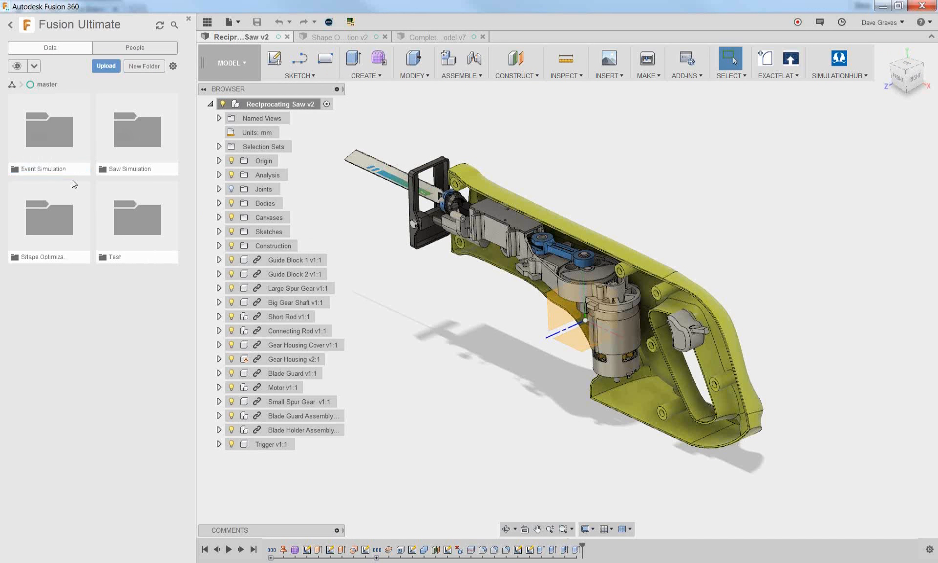
{"action": "double_click", "coordinate": [136, 233]}
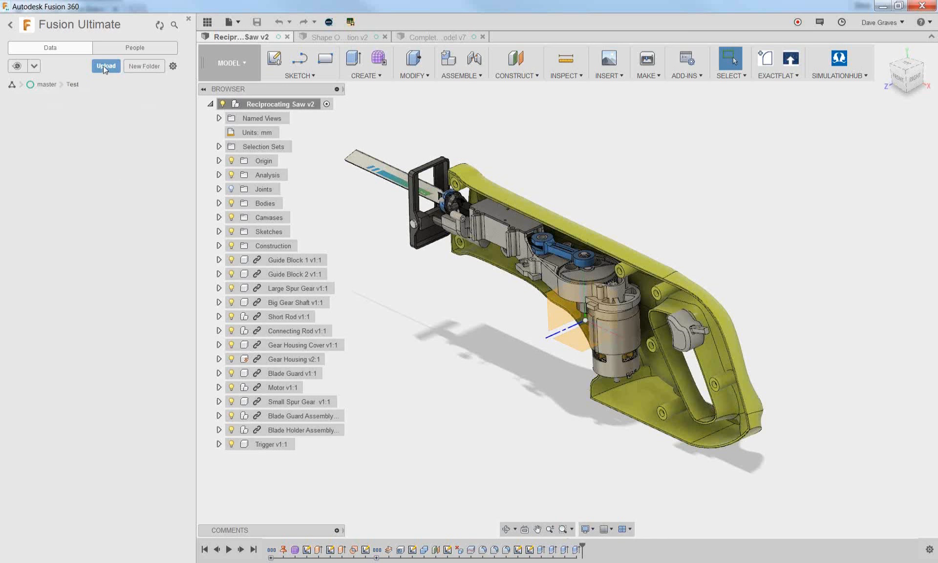
Upload the Gear Housing IPT file from the Downloads folder into the Test folder
{"action": "left_click", "coordinate": [103, 65]}
{"action": "left_click", "coordinate": [311, 267]}
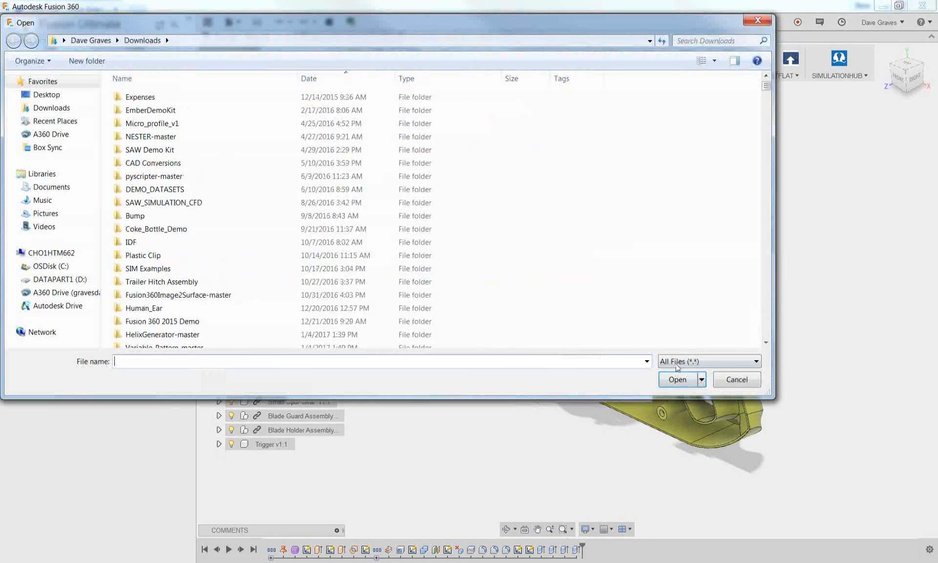
{"action": "left_click", "coordinate": [680, 361]}
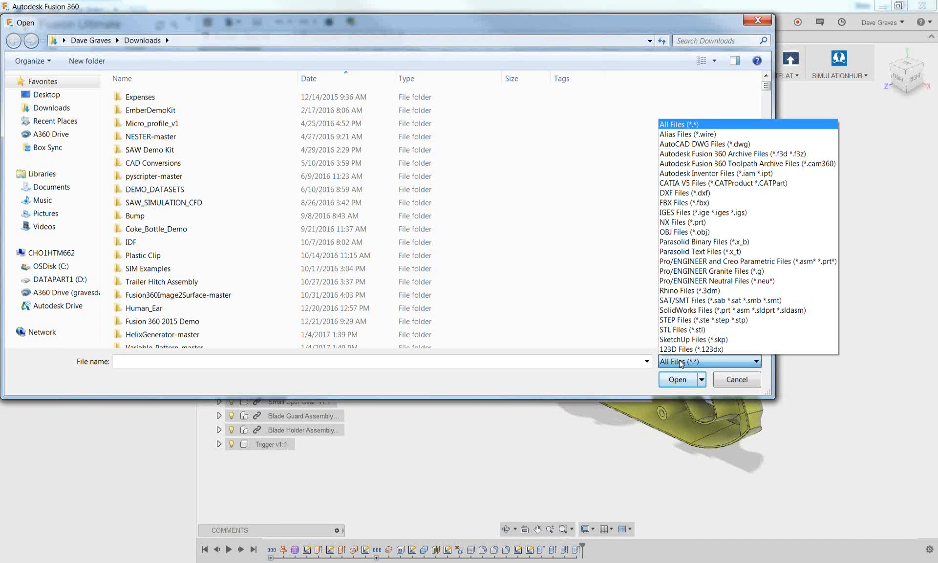
{"action": "left_click", "coordinate": [627, 367]}
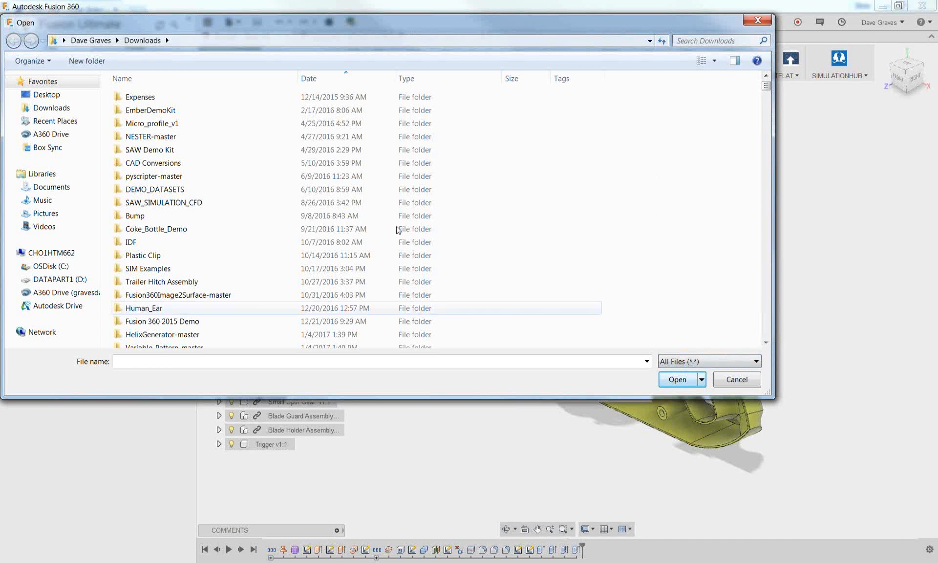
{"action": "left_click", "coordinate": [355, 80]}
{"action": "scroll", "coordinate": [381, 126], "scroll_direction": "down", "scroll_amount": 20}
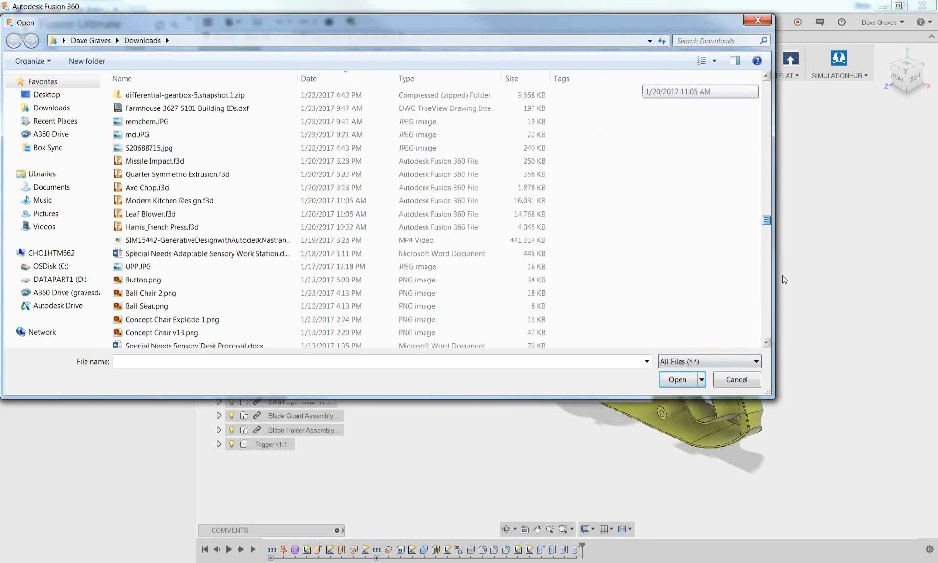
{"action": "left_click", "coordinate": [327, 79]}
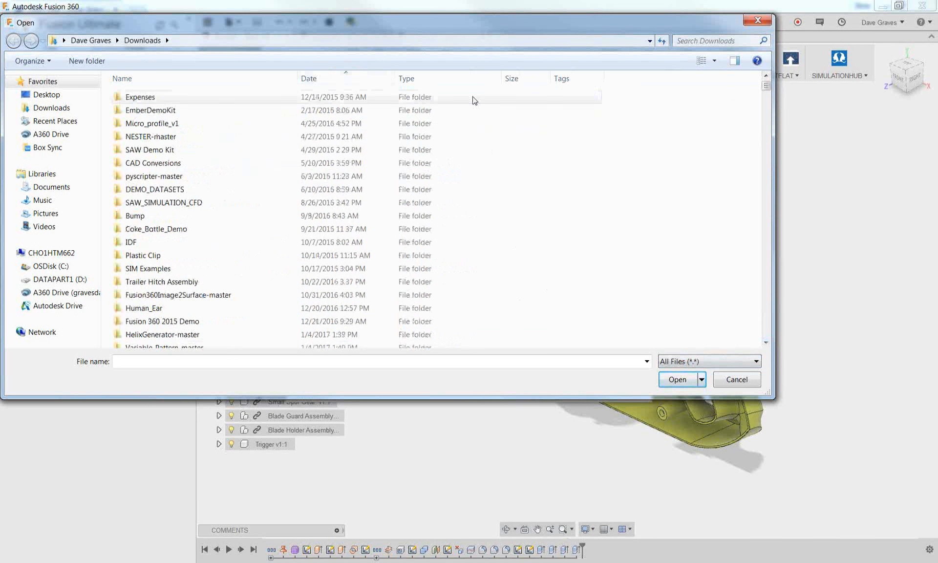
{"action": "left_click_drag", "start_coordinate": [766, 86], "coordinate": [766, 332]}
{"action": "double_click", "coordinate": [191, 331]}
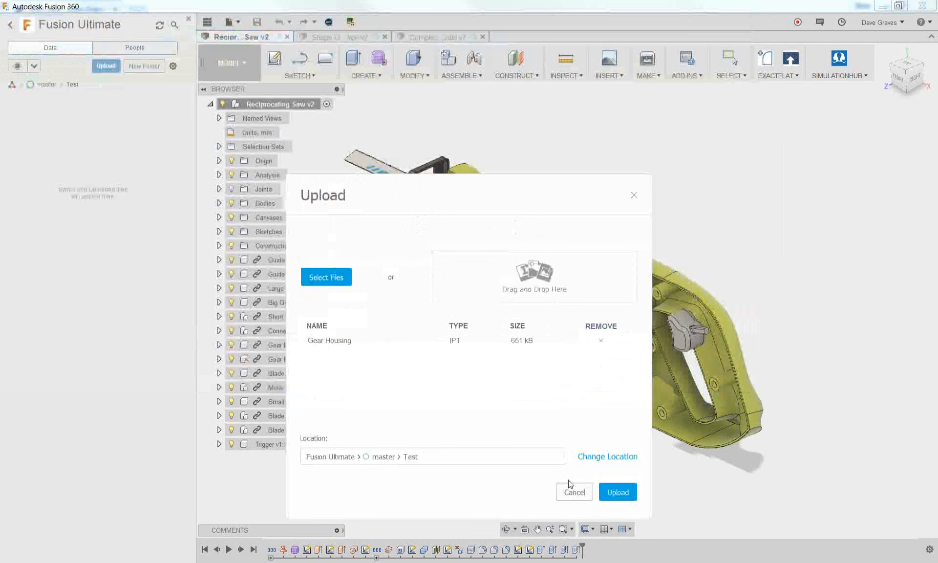
{"action": "left_click", "coordinate": [616, 490]}
{"action": "left_click", "coordinate": [636, 399]}
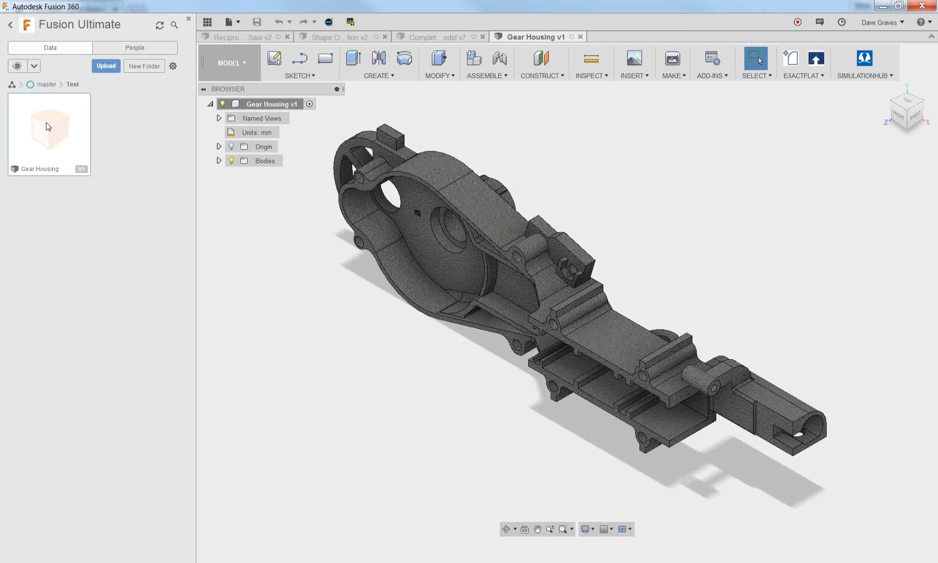
Delete the small raised marking on the Gear Housing's inner floor between the two round holes
{"action": "middle_click_drag", "start_coordinate": [356, 410], "coordinate": [345, 383], "text": "shift"}
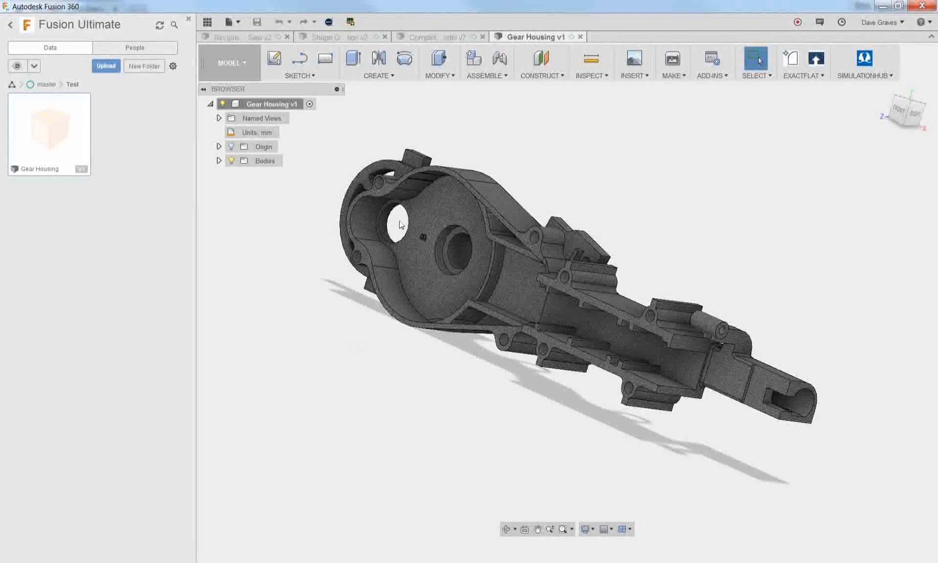
{"action": "left_click", "coordinate": [430, 246]}
{"action": "scroll", "coordinate": [429, 246], "scroll_direction": "up", "scroll_amount": 4}
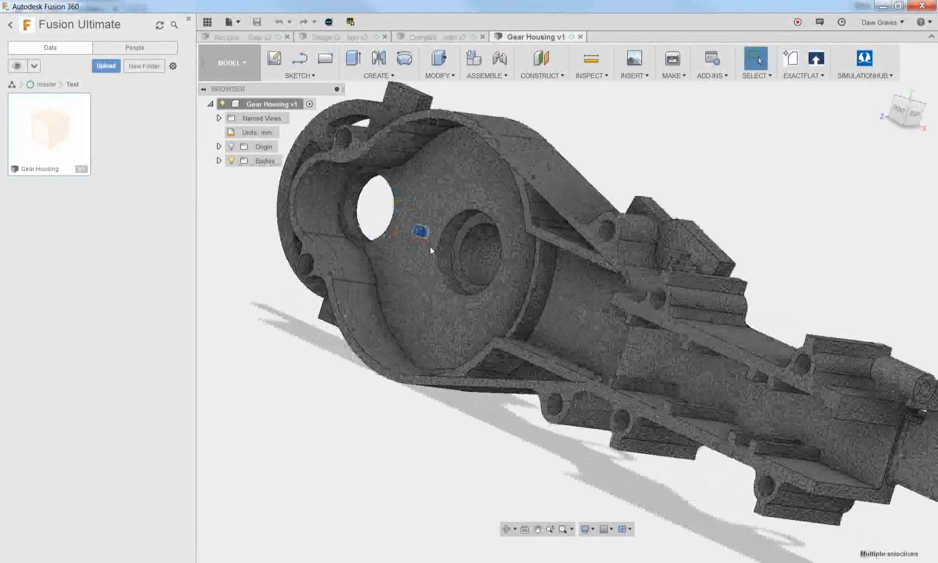
{"action": "key", "text": "Delete"}
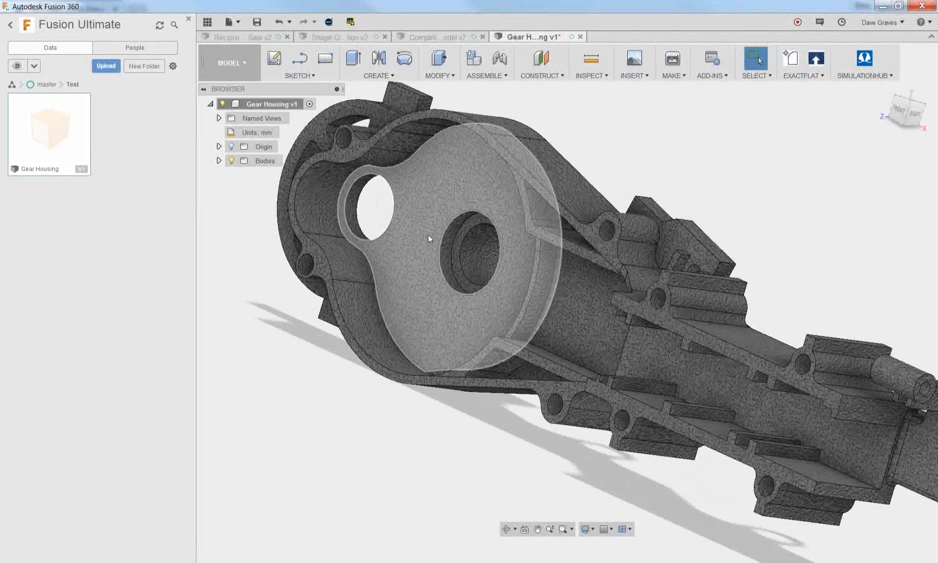
Delete the fillet faces running around the edge of the Gear Housing's inner pocket floor
{"action": "middle_click_drag", "start_coordinate": [423, 230], "coordinate": [487, 164], "text": "shift"}
{"action": "scroll", "coordinate": [487, 164], "scroll_direction": "up", "scroll_amount": 4}
{"action": "left_click", "coordinate": [497, 127]}
{"action": "middle_click_drag", "start_coordinate": [546, 136], "coordinate": [575, 145], "text": "shift"}
{"action": "scroll", "coordinate": [575, 143], "scroll_direction": "up", "scroll_amount": 3}
{"action": "left_click", "coordinate": [575, 144], "text": "ctrl"}
{"action": "scroll", "coordinate": [529, 239], "scroll_direction": "down", "scroll_amount": 3}
{"action": "middle_click_drag", "start_coordinate": [529, 240], "coordinate": [552, 318], "text": "shift"}
{"action": "left_click", "coordinate": [646, 402], "text": "ctrl"}
{"action": "left_click", "coordinate": [624, 435], "text": "ctrl"}
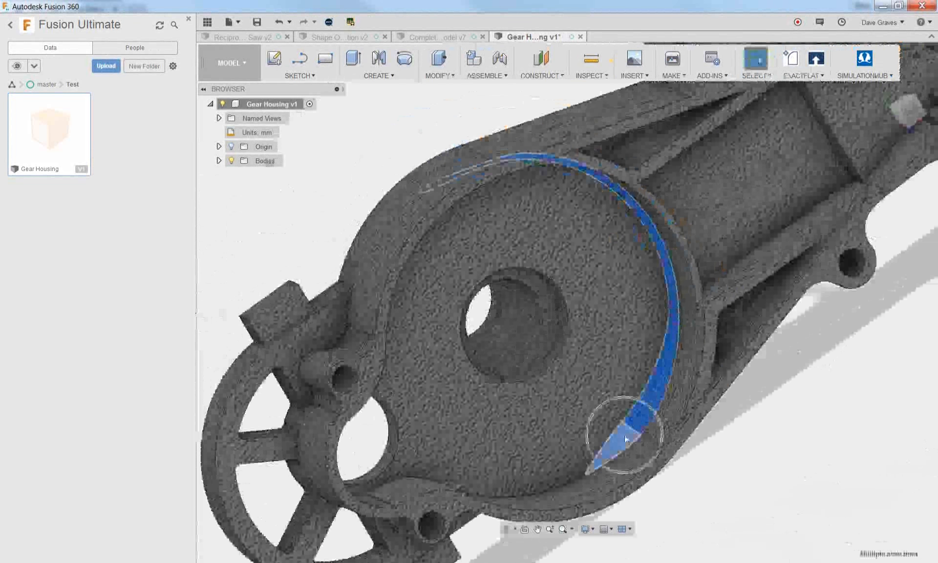
{"action": "key", "text": "Delete"}
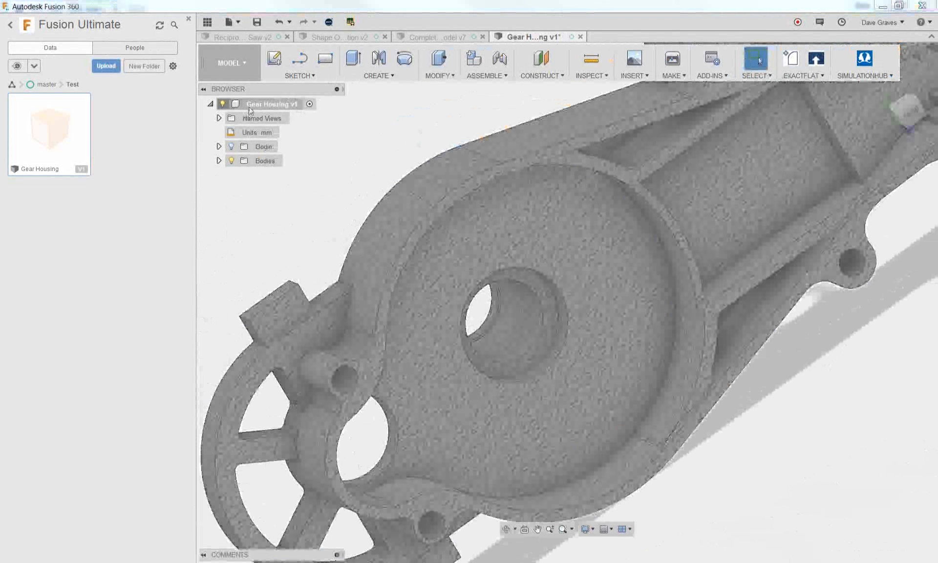
Enable Capture Design History for the Gear Housing and Press Pull the round hole beside the spokes to 7 mm
{"action": "right_click", "coordinate": [247, 106]}
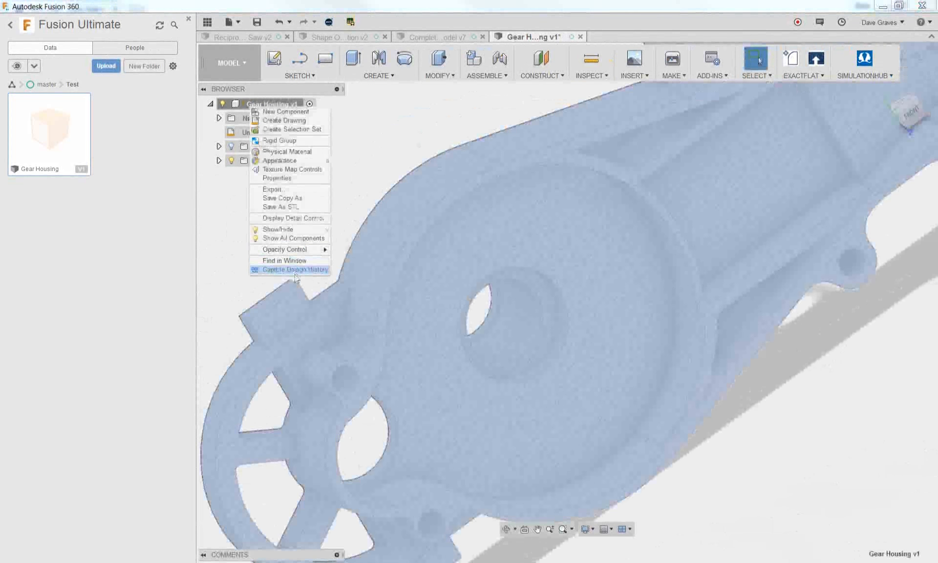
{"action": "left_click", "coordinate": [295, 270]}
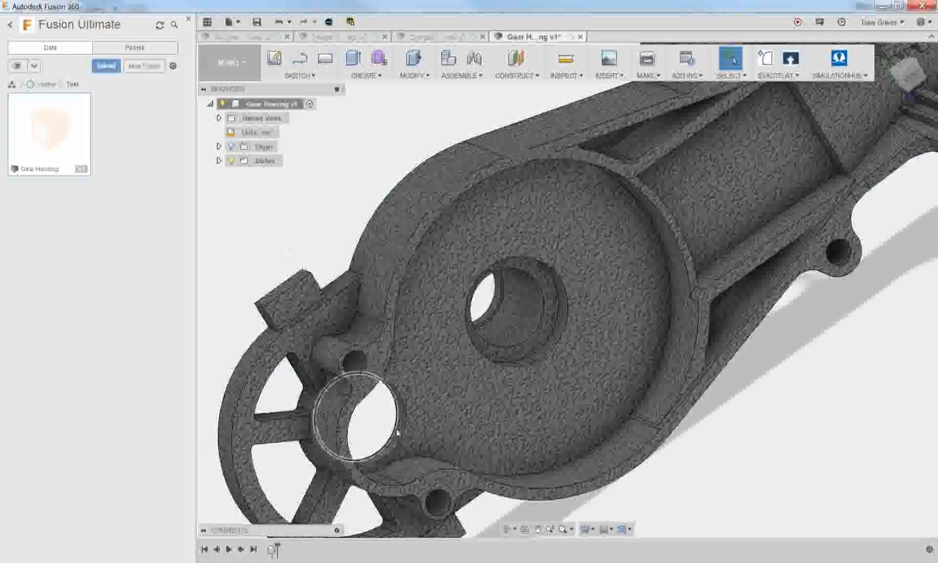
{"action": "scroll", "coordinate": [401, 428], "scroll_direction": "up", "scroll_amount": 3}
{"action": "right_click", "coordinate": [398, 412]}
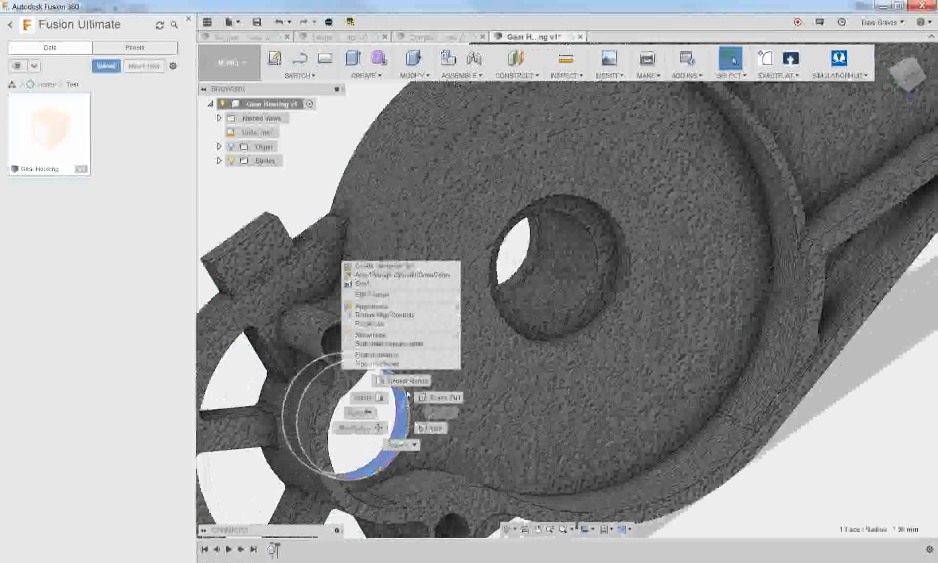
{"action": "left_click", "coordinate": [433, 400]}
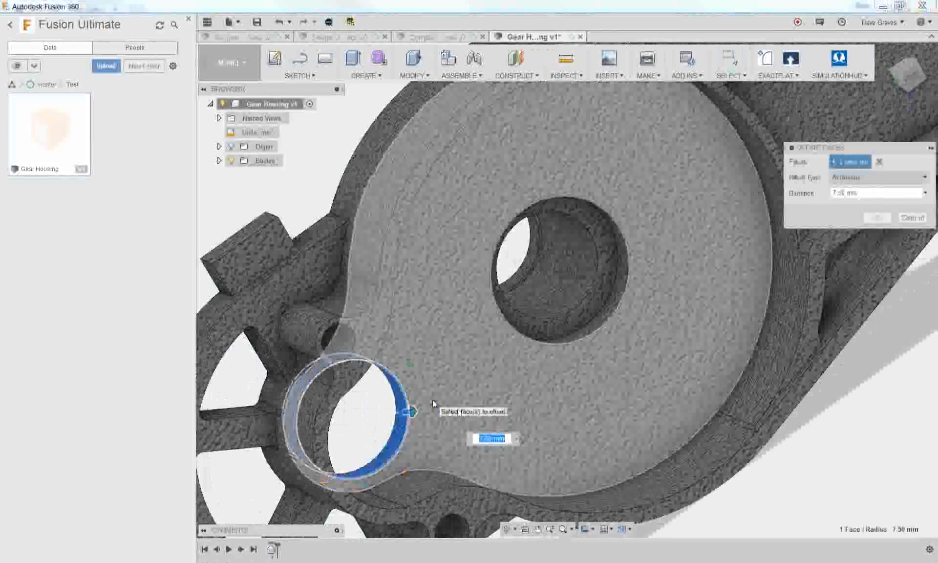
{"action": "type", "text": "7"}
{"action": "key", "text": "Return"}
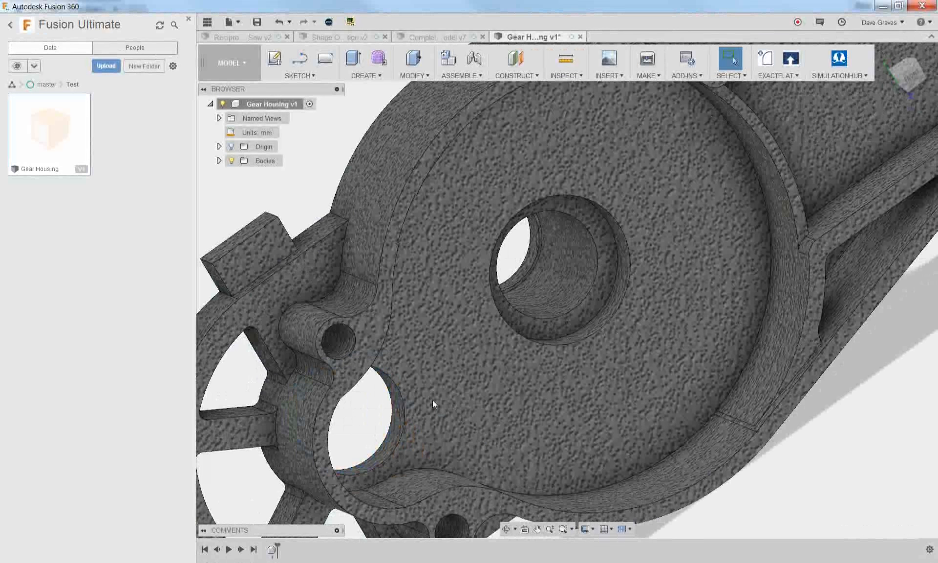
Delete the small fillet faces at the ends of the upper spoke beside the round hole
{"action": "scroll", "coordinate": [432, 399], "scroll_direction": "down", "scroll_amount": 6}
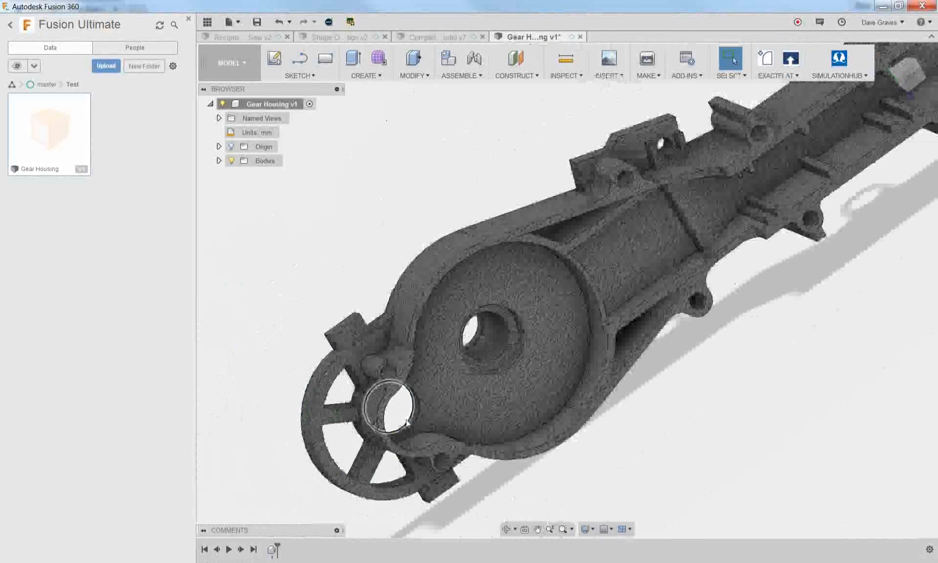
{"action": "scroll", "coordinate": [407, 423], "scroll_direction": "up", "scroll_amount": 8}
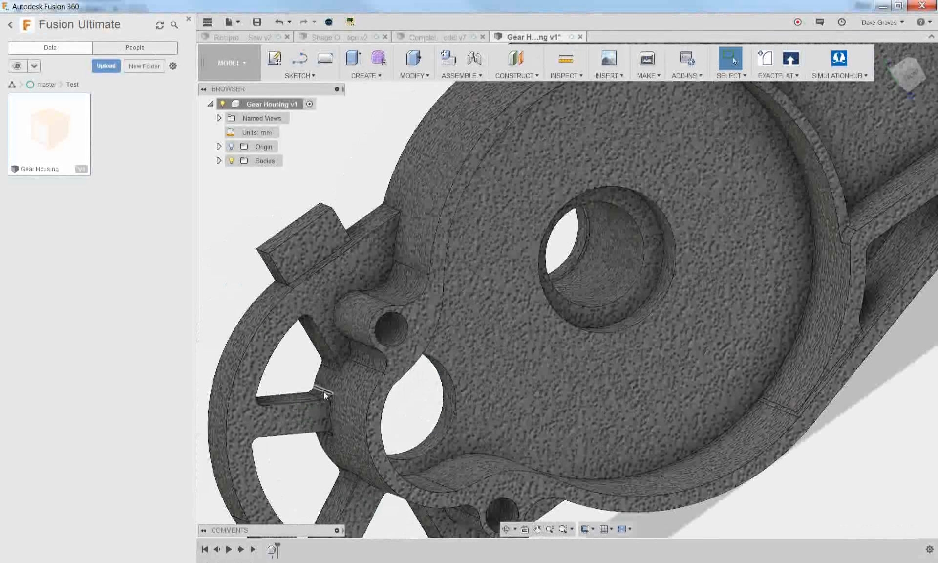
{"action": "left_click", "coordinate": [325, 395]}
{"action": "middle_click_drag", "start_coordinate": [326, 395], "coordinate": [414, 395], "text": "shift"}
{"action": "scroll", "coordinate": [413, 398], "scroll_direction": "up", "scroll_amount": 3}
{"action": "middle_click_drag", "start_coordinate": [366, 291], "coordinate": [281, 313], "text": "shift"}
{"action": "middle_click_drag", "start_coordinate": [338, 272], "coordinate": [360, 266], "text": "shift"}
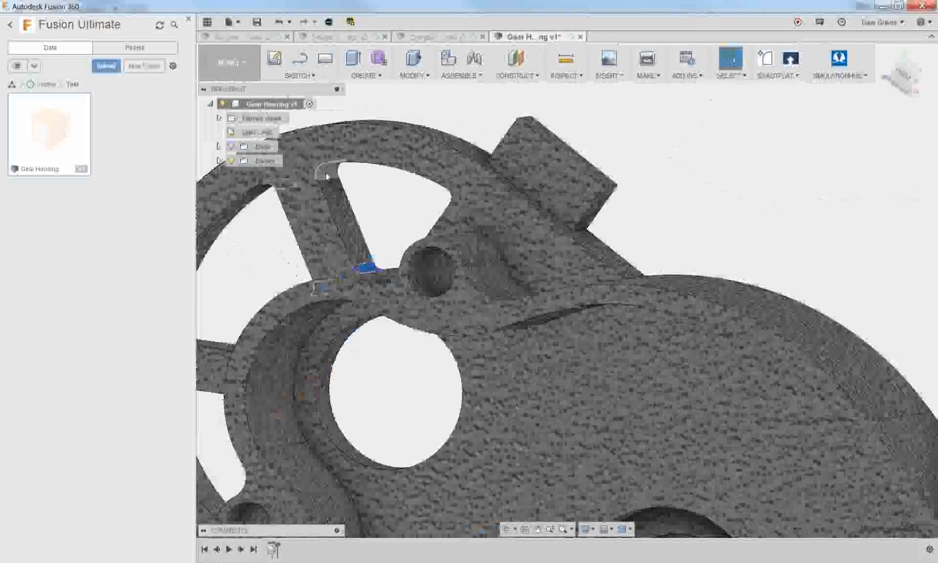
{"action": "key", "text": "Delete"}
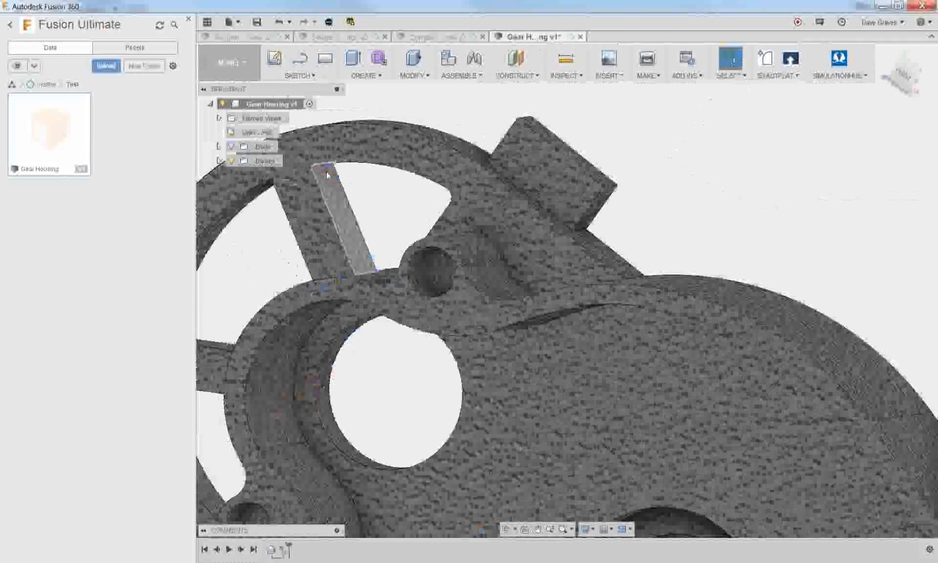
{"action": "scroll", "coordinate": [373, 227], "scroll_direction": "down", "scroll_amount": 1}
{"action": "left_click", "coordinate": [357, 230]}
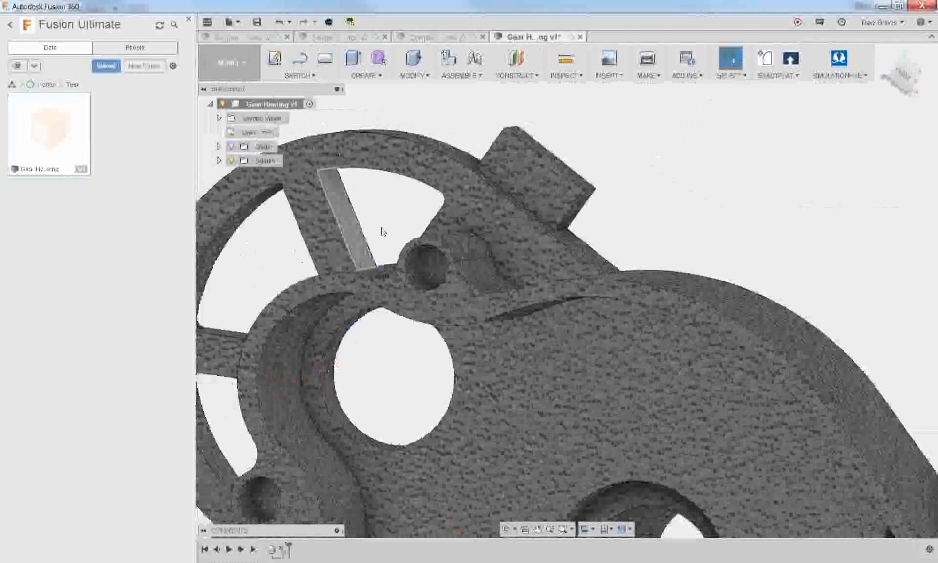
Try to rotate the spoke's two side faces 35 degrees about a pivot set at the centre of the adjacent round hole
{"action": "scroll", "coordinate": [398, 220], "scroll_direction": "down", "scroll_amount": 2}
{"action": "middle_click_drag", "start_coordinate": [404, 211], "coordinate": [441, 211], "text": "shift"}
{"action": "key", "text": "Escape"}
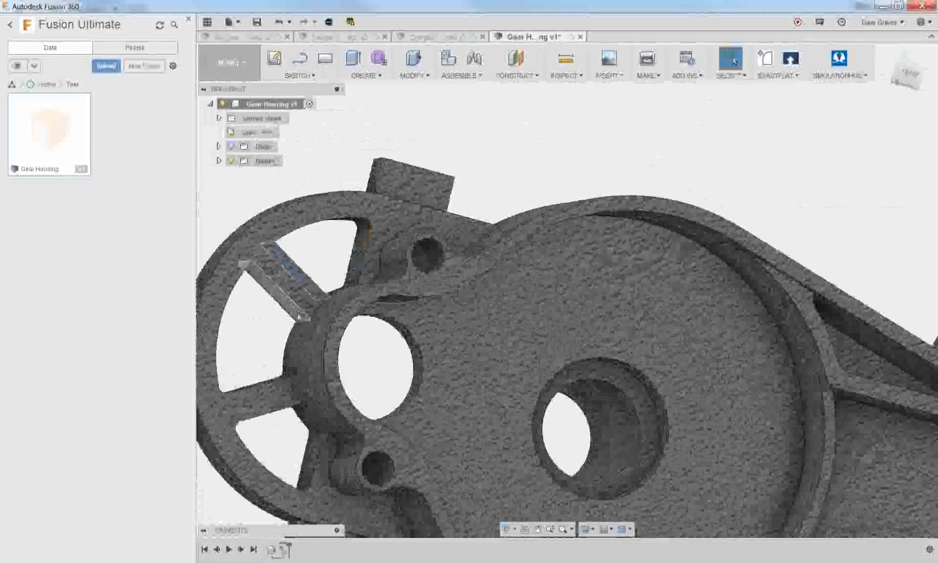
{"action": "left_click", "coordinate": [295, 312]}
{"action": "right_click", "coordinate": [296, 314]}
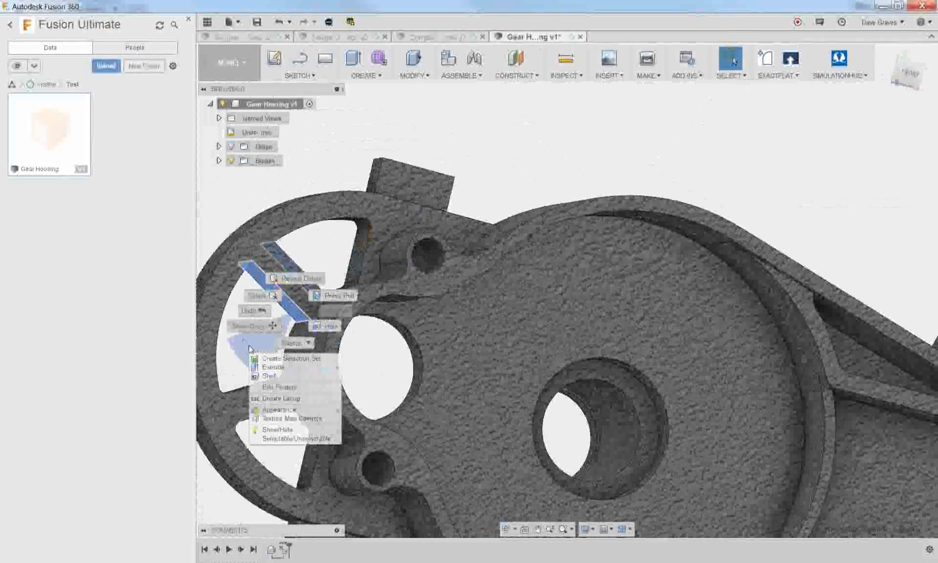
{"action": "left_click", "coordinate": [257, 327]}
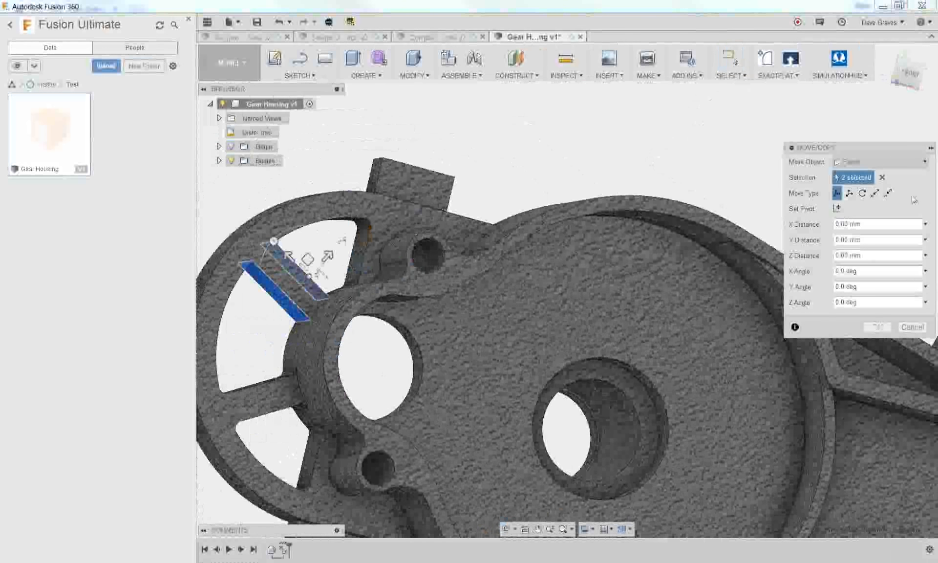
{"action": "left_click", "coordinate": [836, 208]}
{"action": "left_click", "coordinate": [383, 318]}
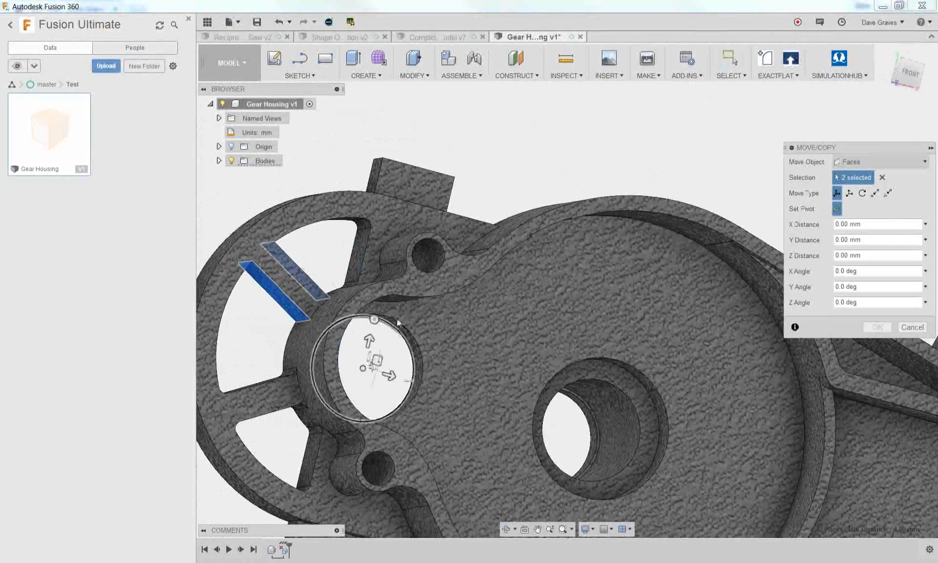
{"action": "left_click", "coordinate": [837, 209]}
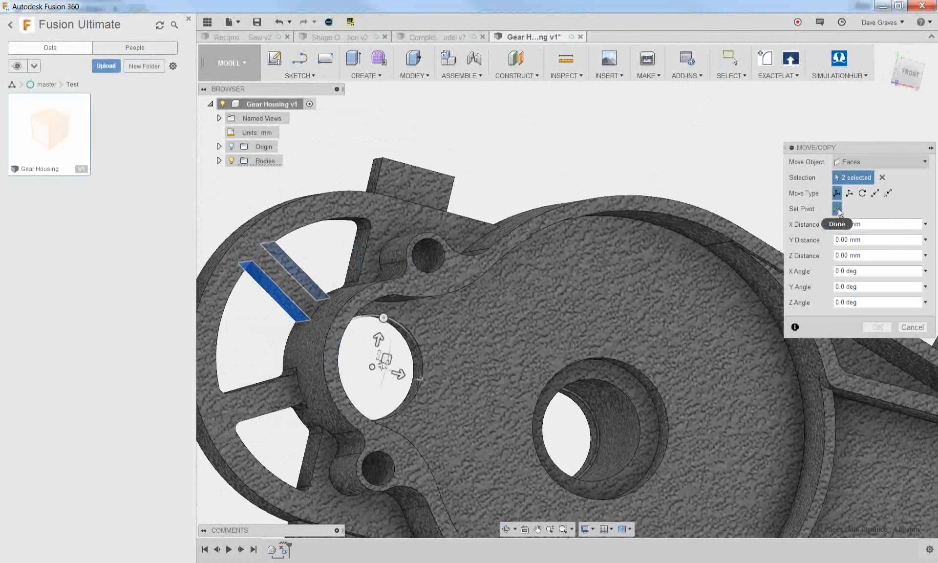
{"action": "left_click_drag", "start_coordinate": [383, 317], "coordinate": [375, 319]}
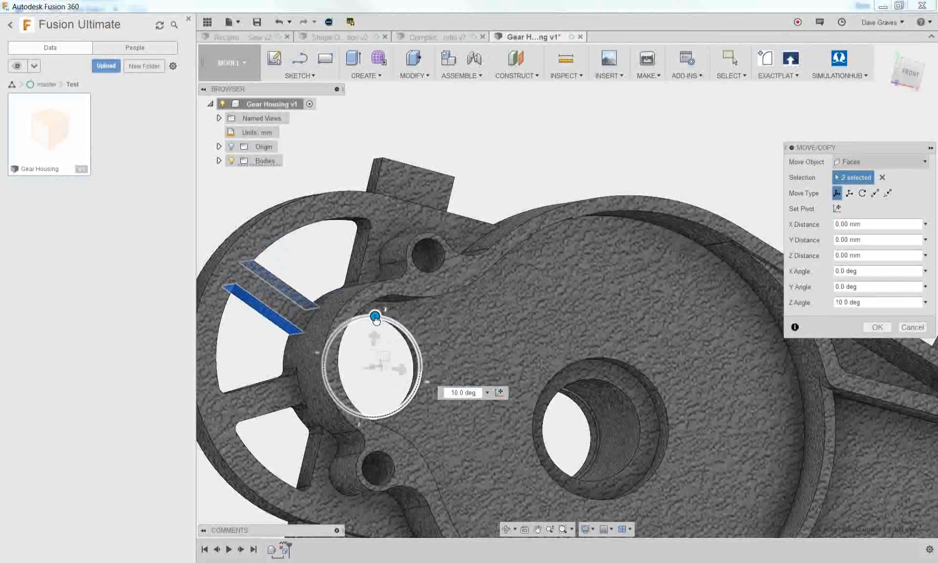
{"action": "mouse_move", "coordinate": [375, 320]}
{"action": "left_mouse_down"}
{"action": "mouse_move", "coordinate": [388, 306]}
{"action": "mouse_move", "coordinate": [364, 333]}
{"action": "left_mouse_up"}
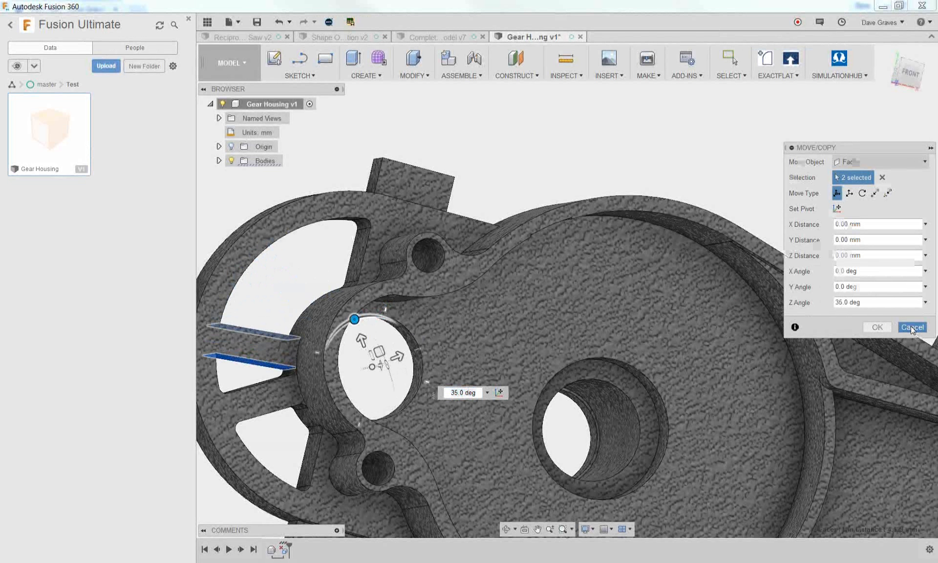
{"action": "left_click", "coordinate": [911, 326]}
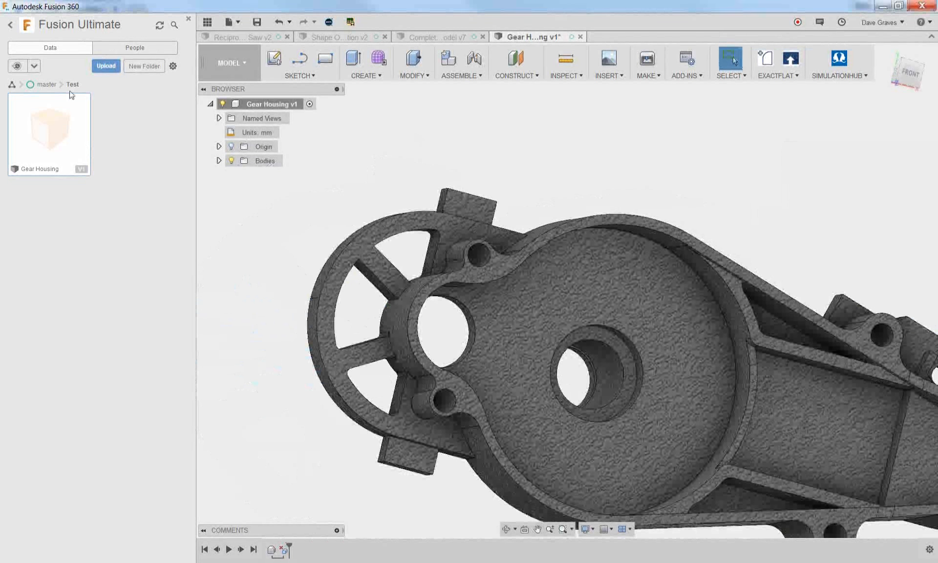
Return to the master project folder in the data list
{"action": "left_click", "coordinate": [48, 84]}
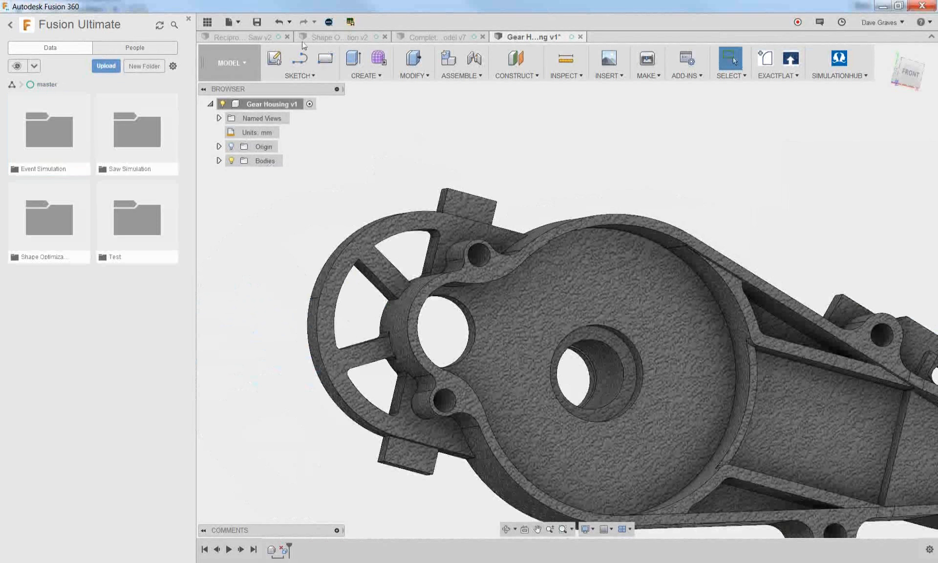
Switch to the Reciprocating Saw design and search the Fusion 360 help for "non-linear"
{"action": "left_click", "coordinate": [268, 38]}
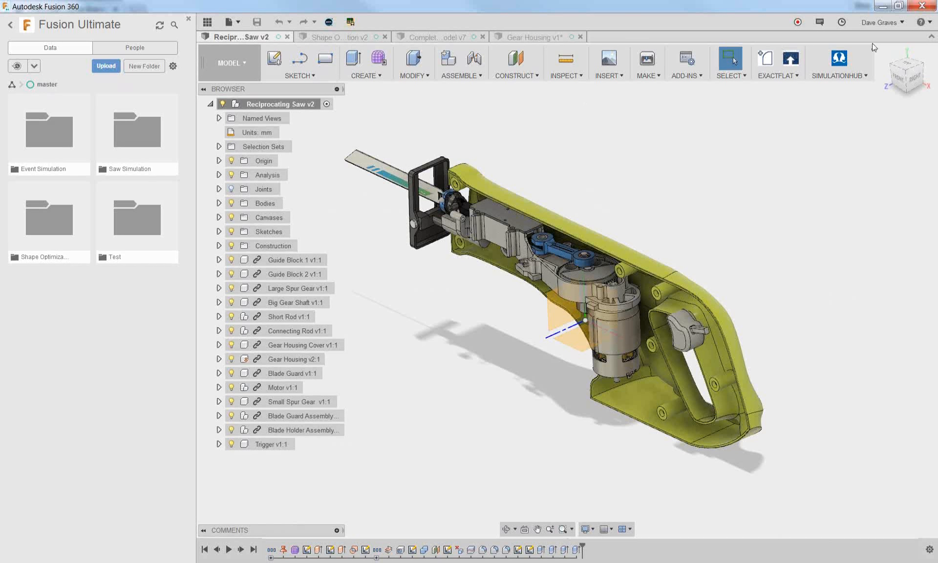
{"action": "left_click", "coordinate": [920, 26]}
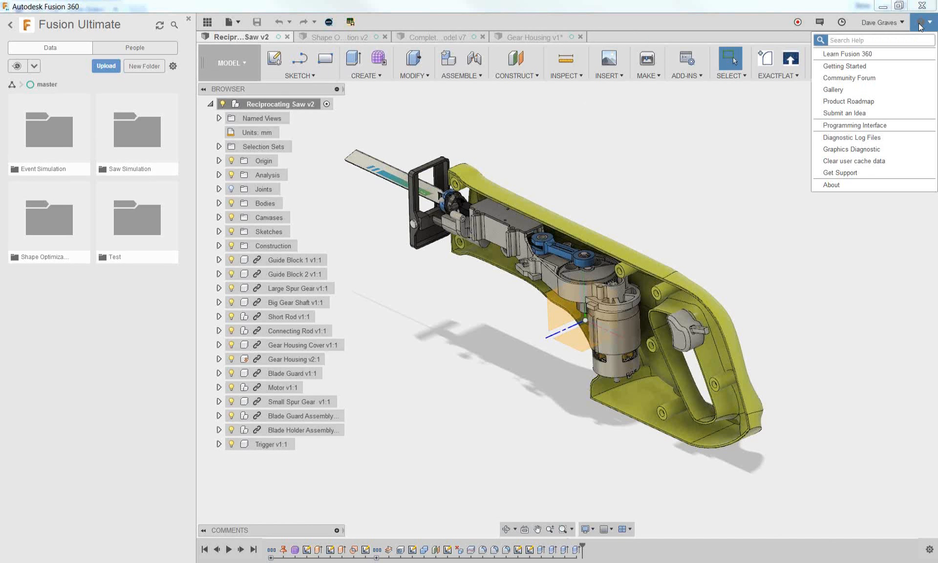
{"action": "type", "text": "non-linear"}
{"action": "key", "text": "Return"}
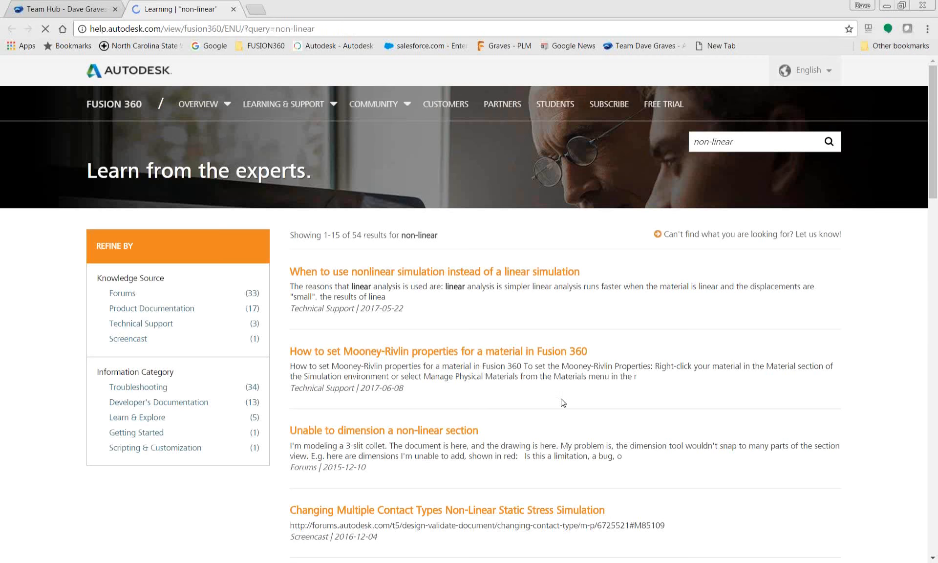
Return to Fusion 360, switch the Reciprocating Saw to the Simulation workspace and open the new study's guided help for choosing a study type
{"action": "left_click", "coordinate": [371, 562]}
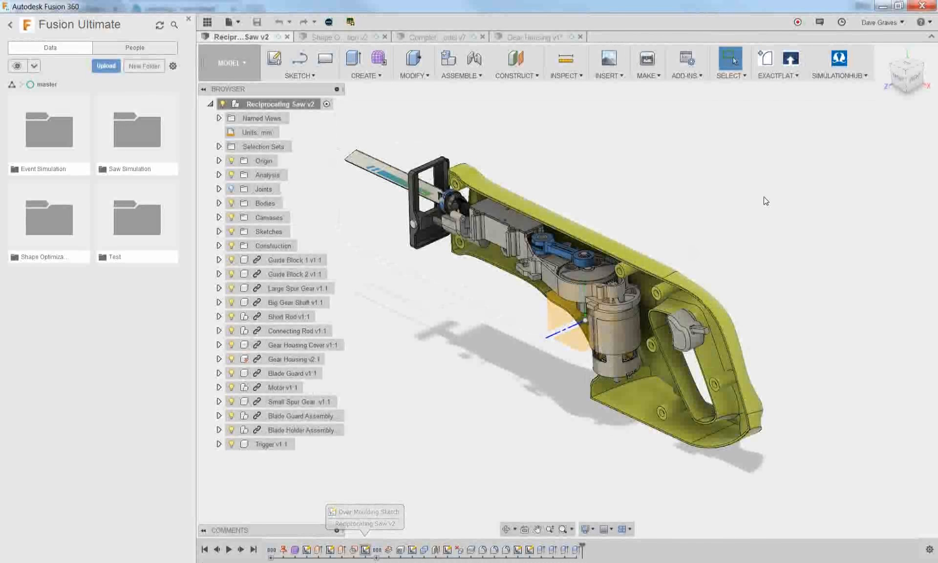
{"action": "left_click", "coordinate": [230, 62]}
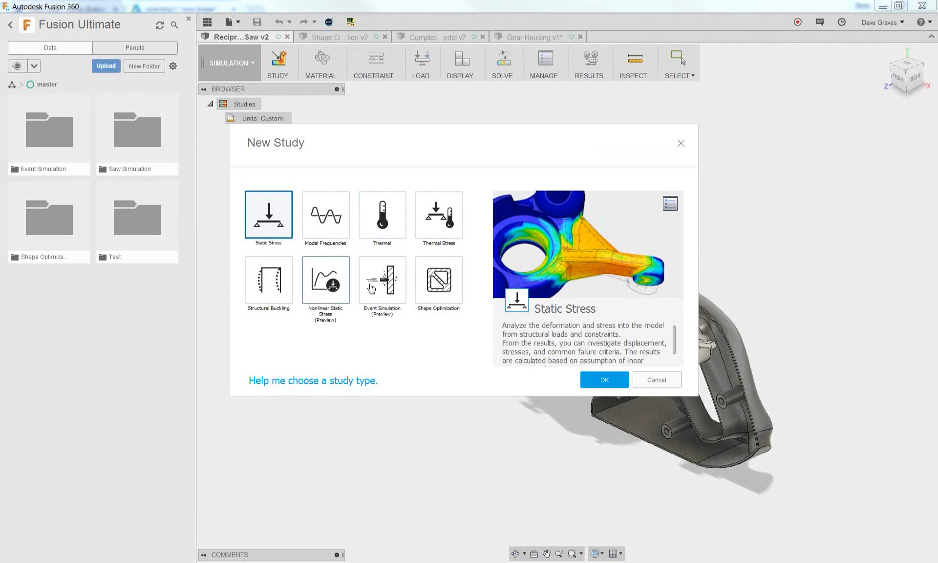
{"action": "left_click", "coordinate": [350, 384]}
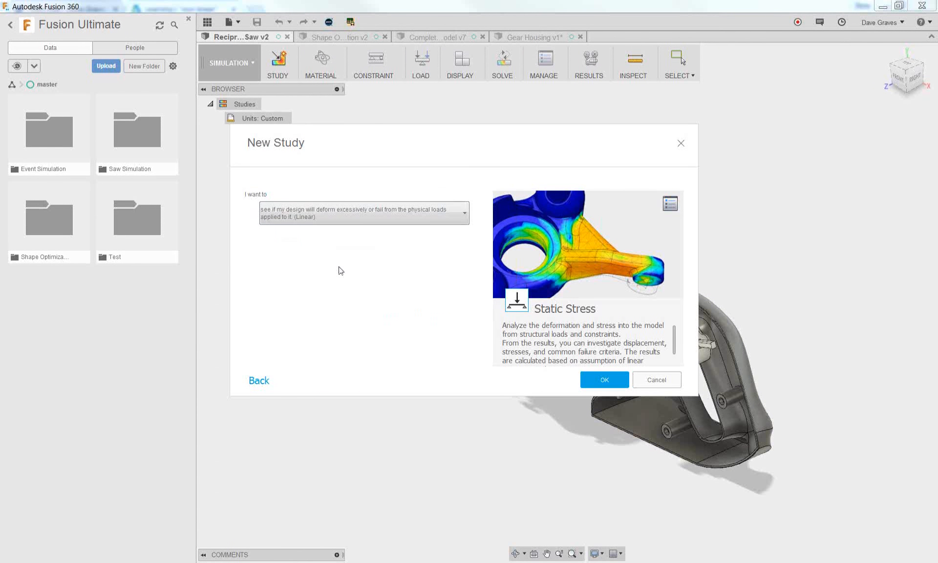
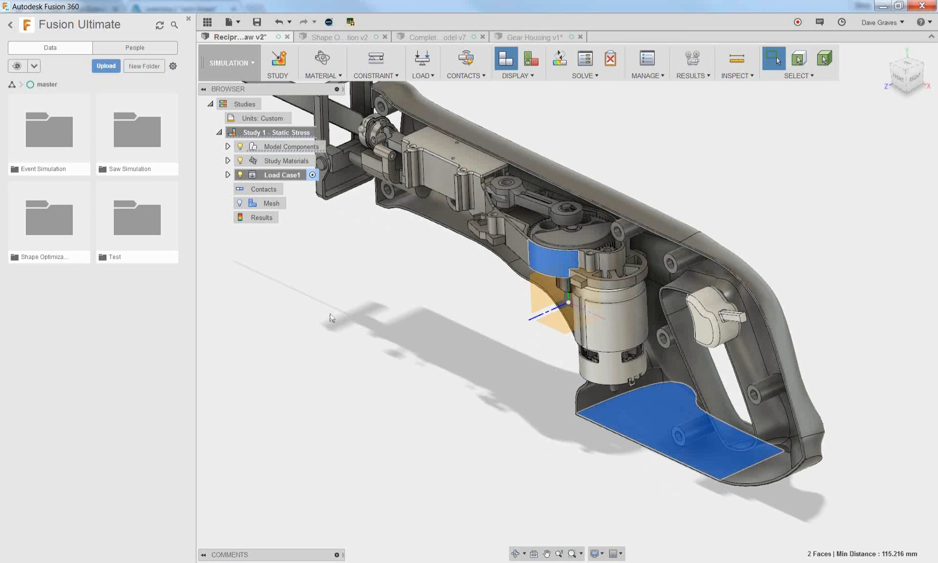
Suppress every component in the study except the selected handle half and gear housing
{"action": "right_click", "coordinate": [334, 312]}
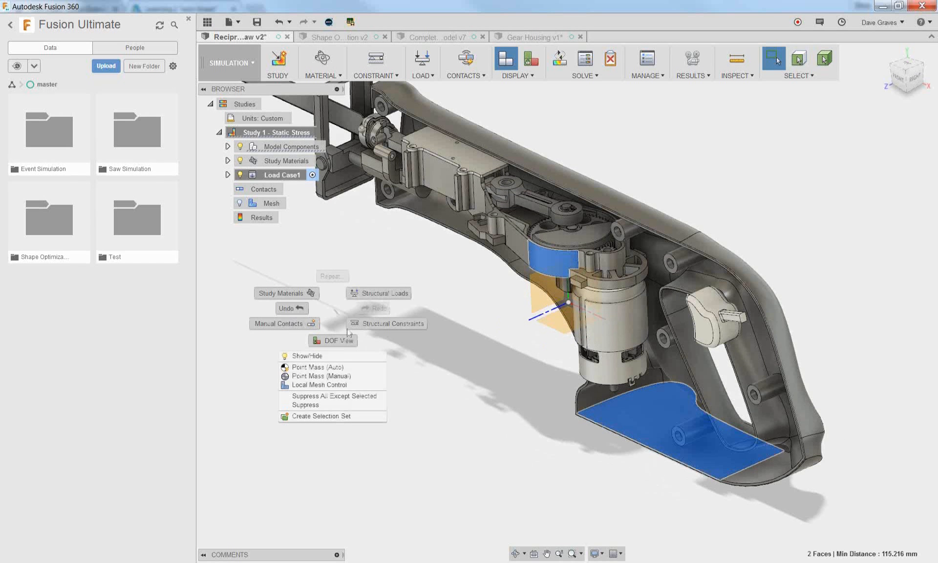
{"action": "left_click", "coordinate": [371, 397]}
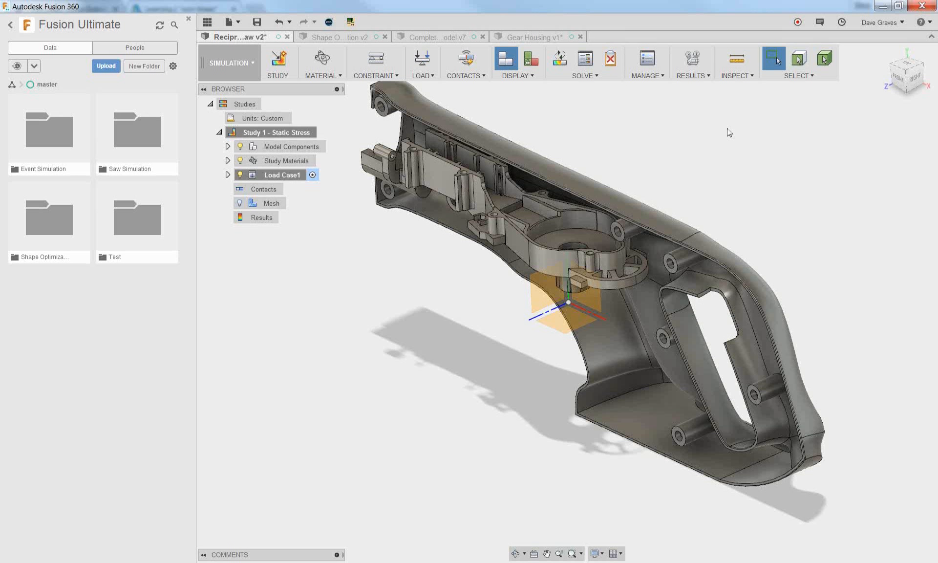
{"action": "scroll", "coordinate": [410, 422], "scroll_direction": "down", "scroll_amount": 2}
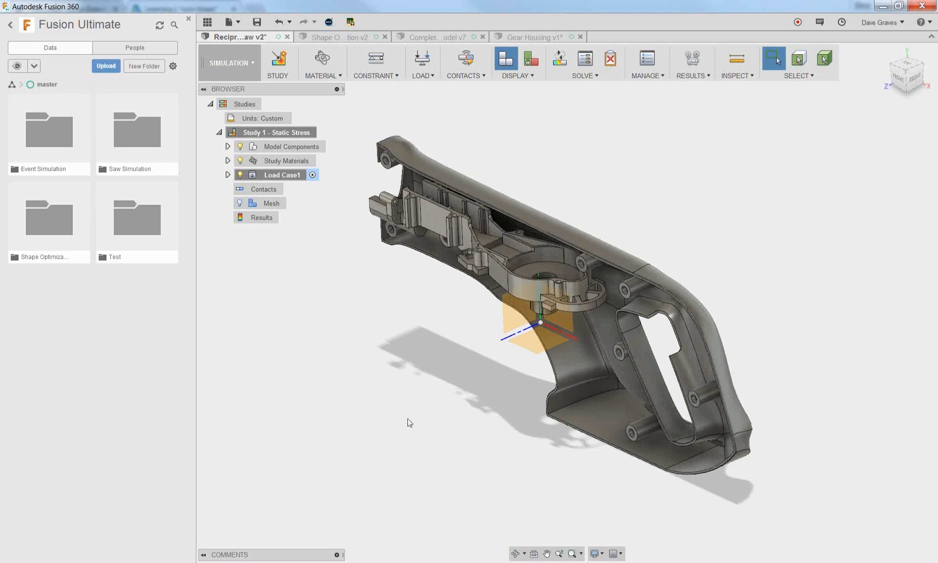
Assign ABS Plastic as the study material of the Reciprocating Saw component, keeping the gear housing's model material
{"action": "left_click", "coordinate": [301, 73]}
{"action": "left_click", "coordinate": [303, 86]}
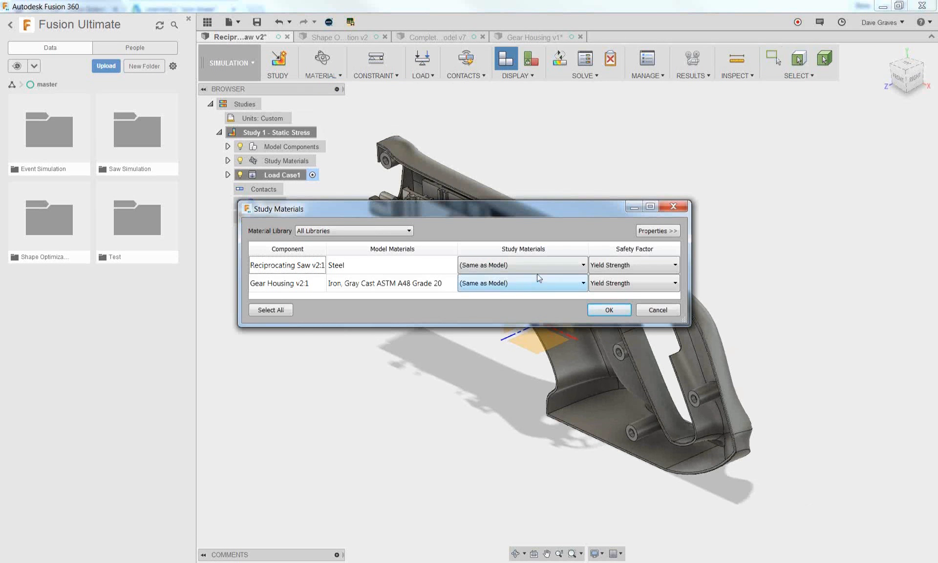
{"action": "left_click", "coordinate": [535, 263]}
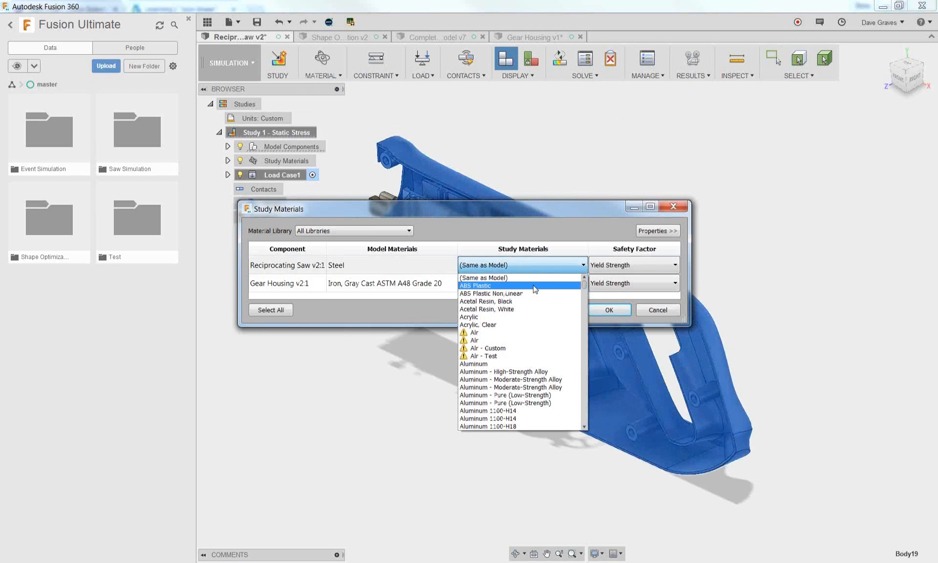
{"action": "left_click", "coordinate": [533, 286]}
{"action": "left_click", "coordinate": [605, 309]}
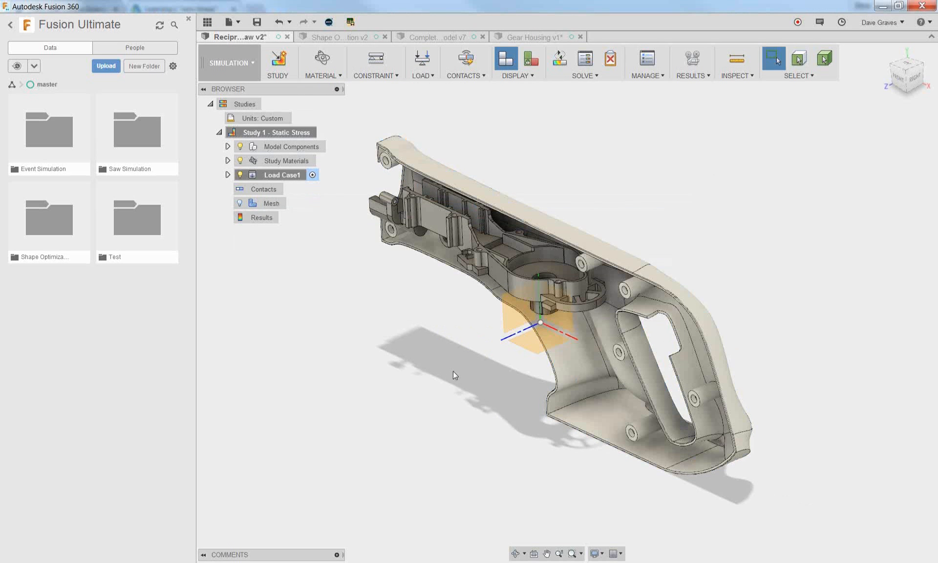
Apply a Fixed structural constraint in all three axes to the flat inner face at the base of the handle
{"action": "left_click", "coordinate": [373, 77]}
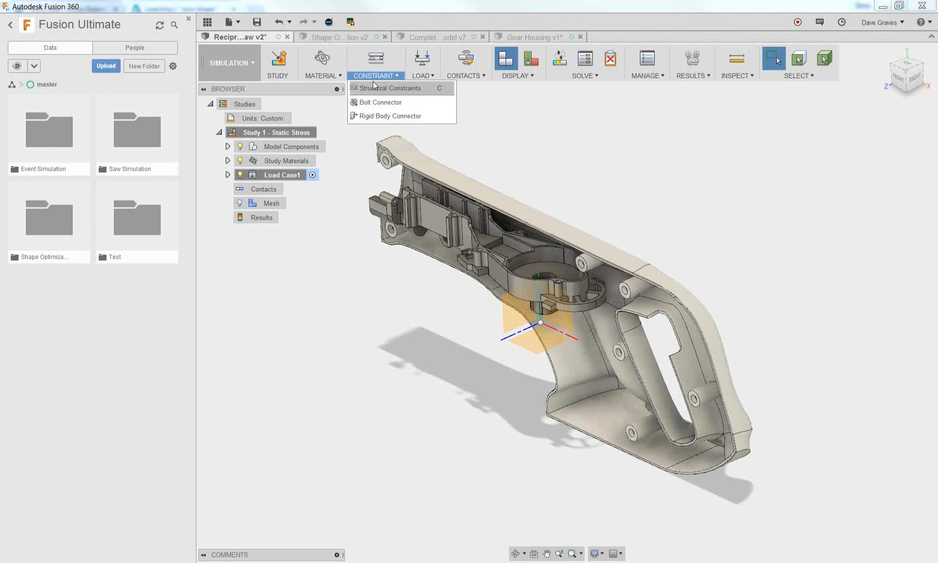
{"action": "left_click", "coordinate": [439, 94]}
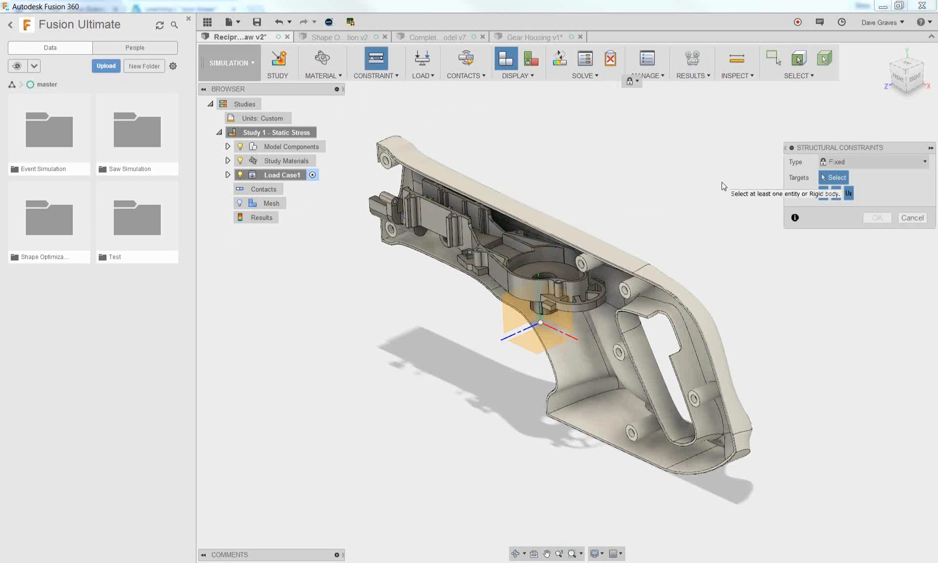
{"action": "middle_click_drag", "start_coordinate": [497, 480], "coordinate": [497, 439], "text": "shift"}
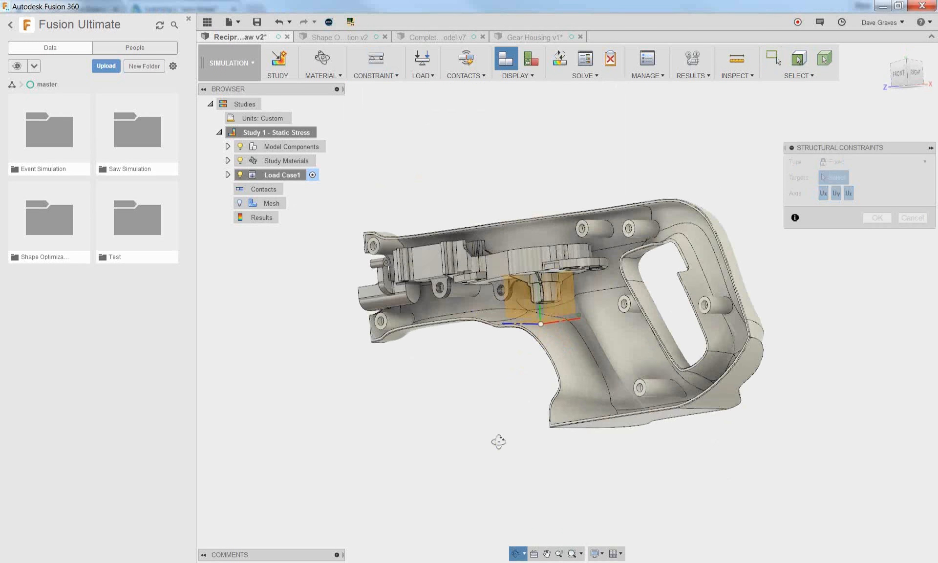
{"action": "scroll", "coordinate": [630, 435], "scroll_direction": "up", "scroll_amount": 4}
{"action": "left_click", "coordinate": [631, 418]}
{"action": "middle_click_drag", "start_coordinate": [630, 430], "coordinate": [654, 313], "text": "shift"}
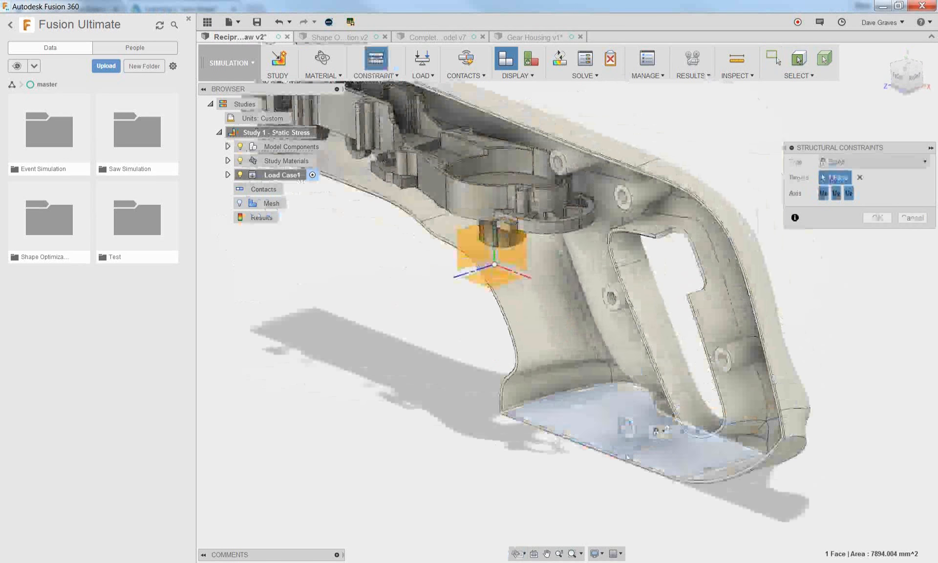
{"action": "left_click", "coordinate": [655, 311]}
{"action": "left_click", "coordinate": [877, 216]}
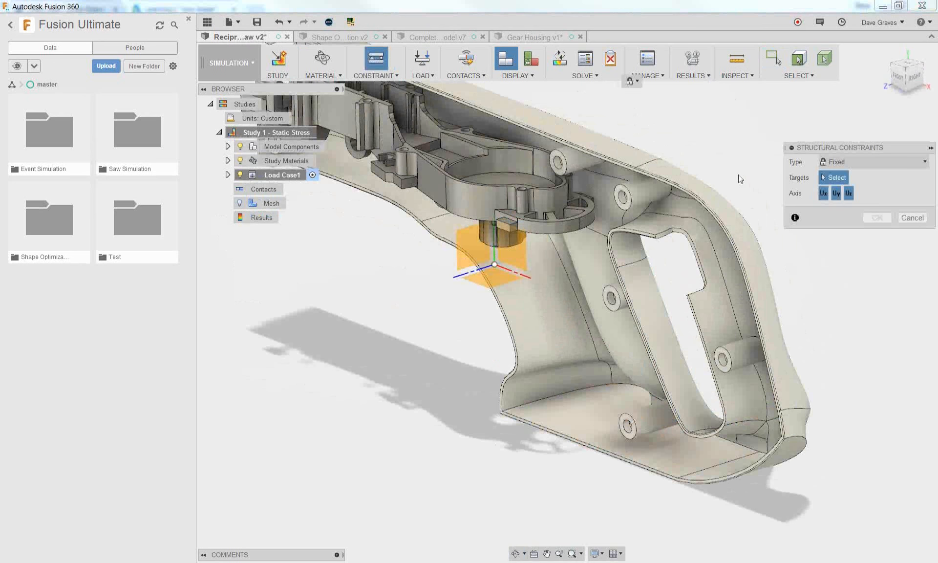
Apply a Frictionless structural constraint to the narrow mating face along the rim of the handle half
{"action": "scroll", "coordinate": [738, 181], "scroll_direction": "up", "scroll_amount": 6}
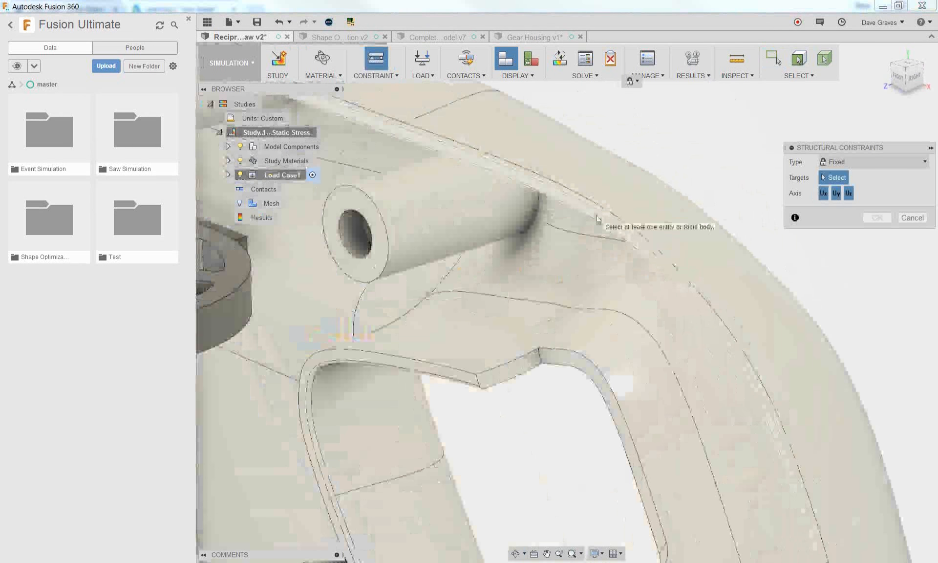
{"action": "left_click", "coordinate": [605, 220]}
{"action": "left_click", "coordinate": [850, 163]}
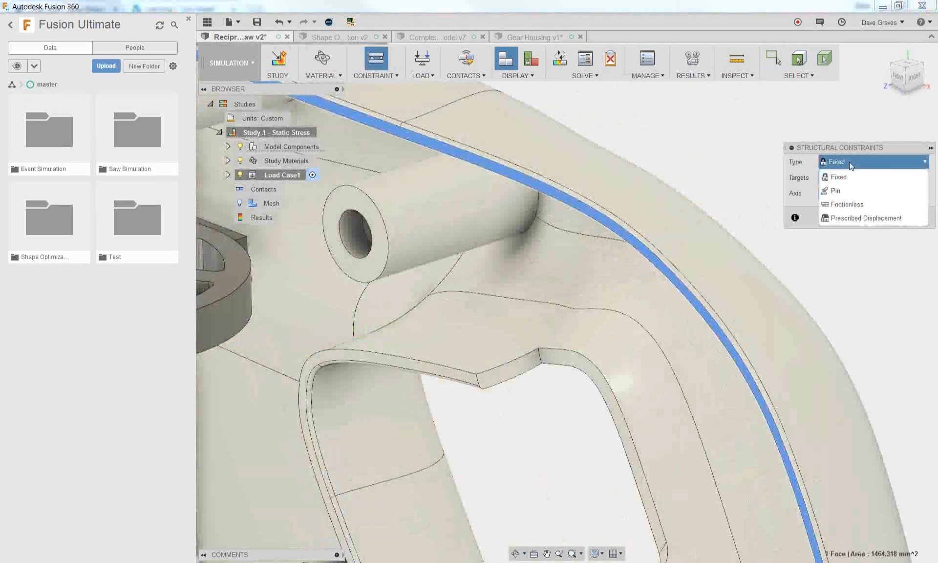
{"action": "left_click", "coordinate": [846, 204]}
{"action": "left_click", "coordinate": [875, 202]}
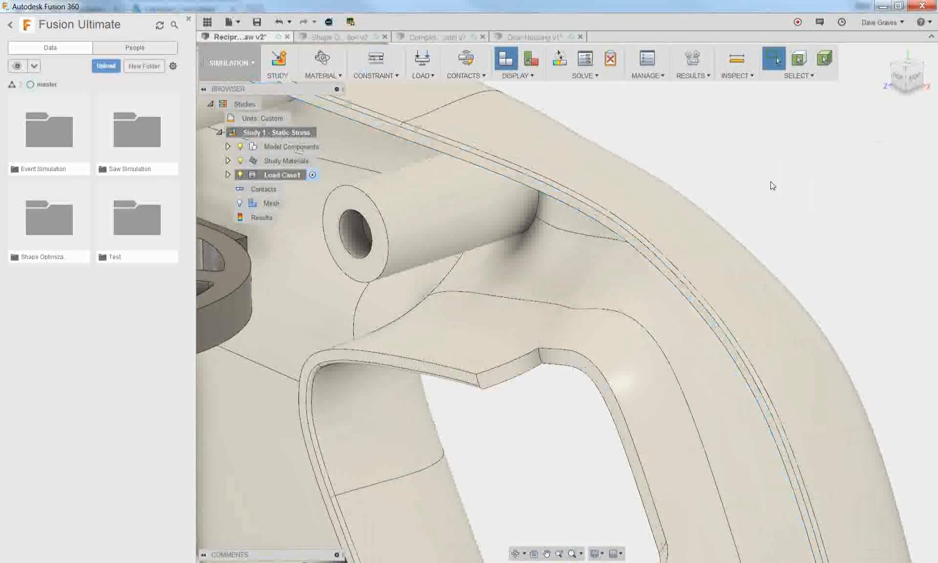
{"action": "scroll", "coordinate": [771, 183], "scroll_direction": "down", "scroll_amount": 8}
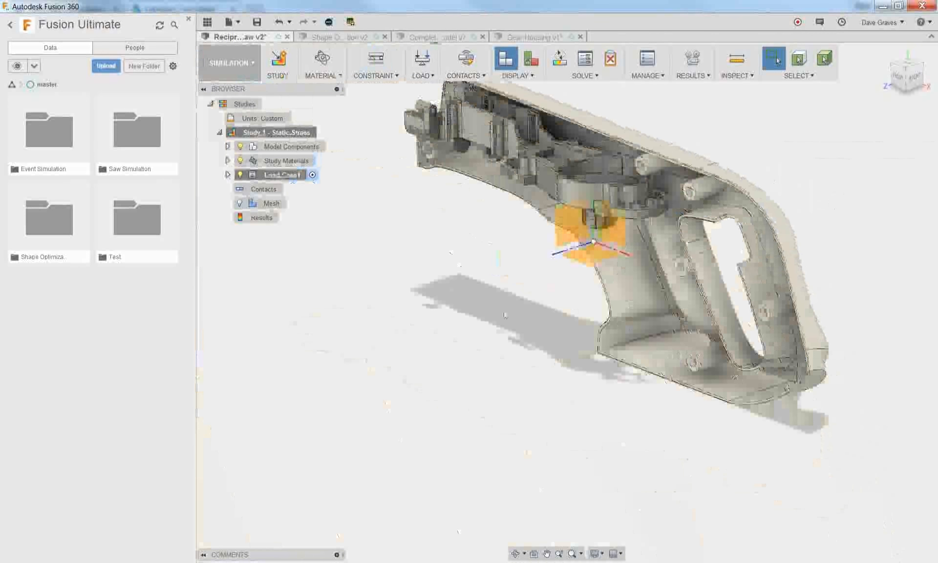
{"action": "left_click", "coordinate": [377, 78]}
{"action": "left_click", "coordinate": [381, 89]}
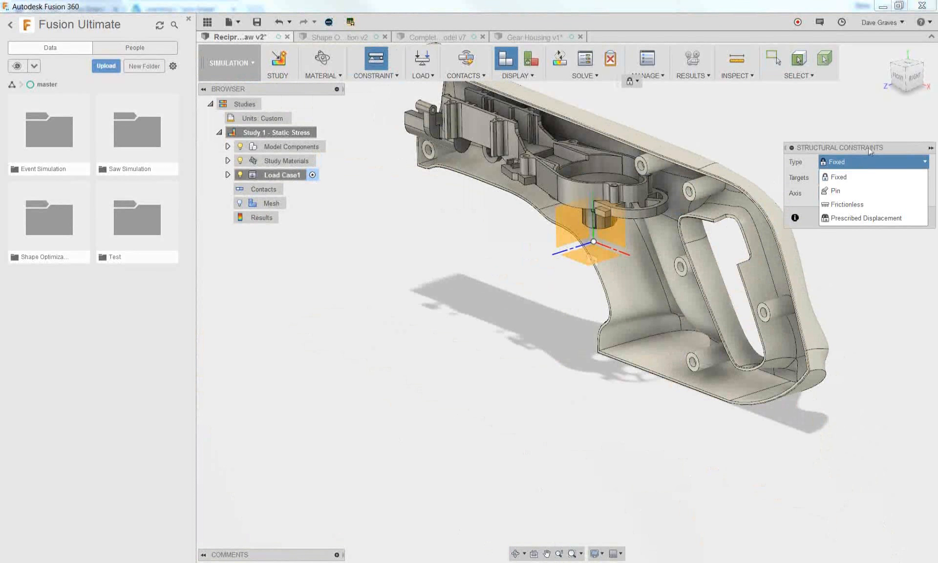
{"action": "left_click", "coordinate": [860, 165]}
{"action": "left_click", "coordinate": [912, 218]}
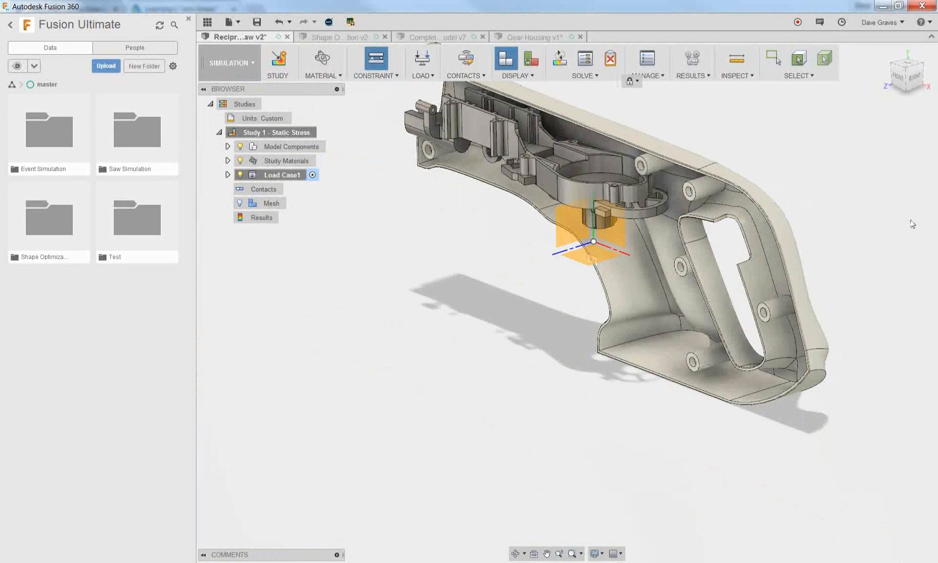
Turn on gravity for the load case and check its direction and magnitude settings
{"action": "left_click", "coordinate": [421, 80]}
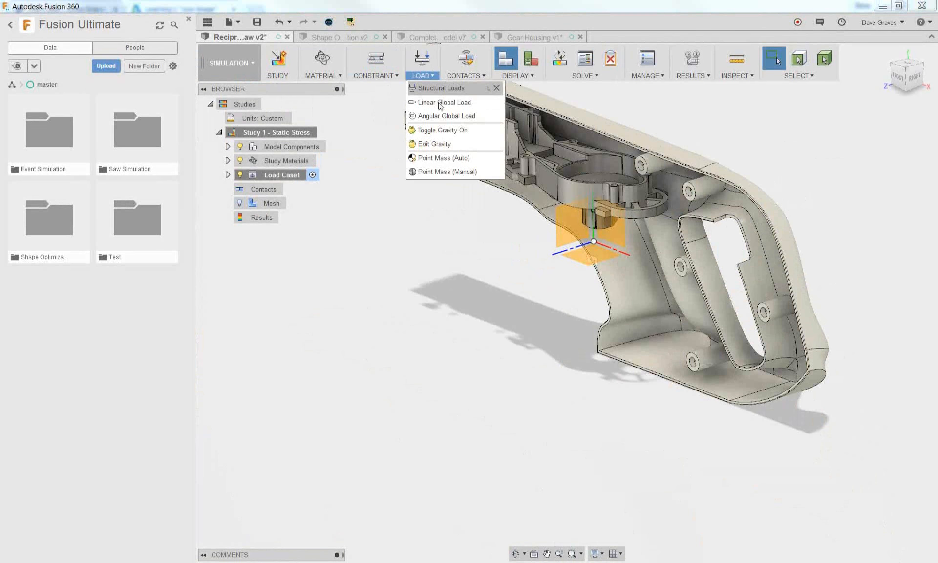
{"action": "left_click", "coordinate": [445, 130]}
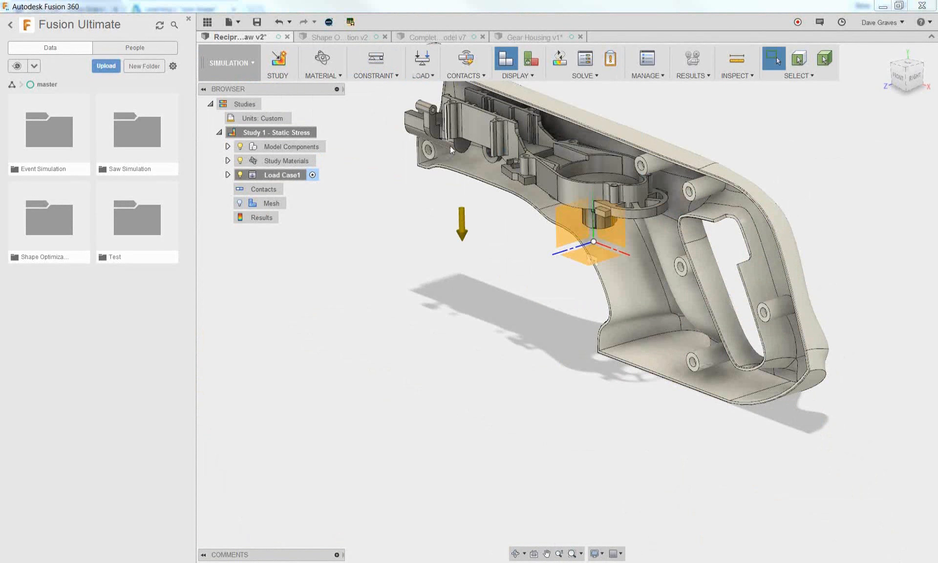
{"action": "double_click", "coordinate": [462, 230]}
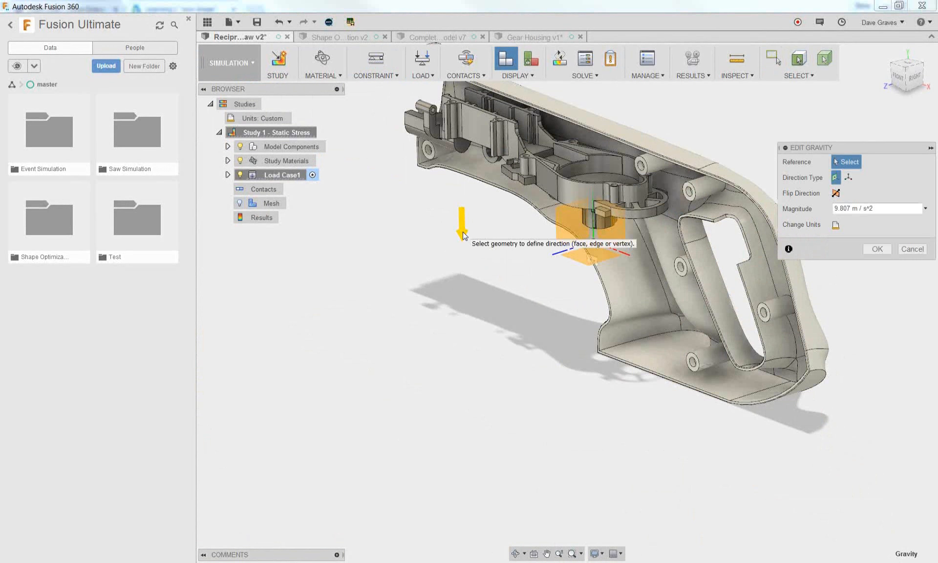
{"action": "left_click", "coordinate": [901, 252]}
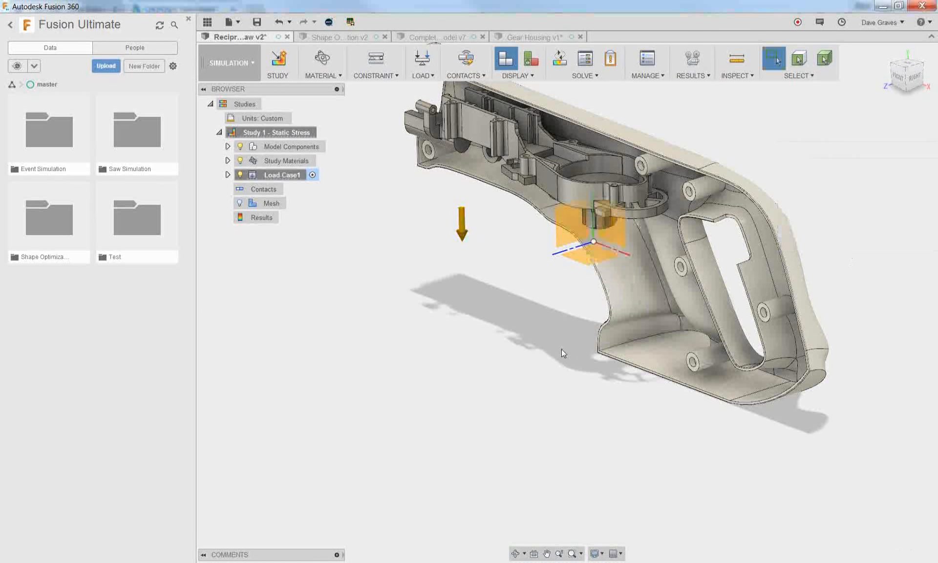
Start a Force load on the gear housing's recessed floor face, defined by x, y, z vectors with a limited target area
{"action": "left_click", "coordinate": [427, 75]}
{"action": "left_click", "coordinate": [439, 88]}
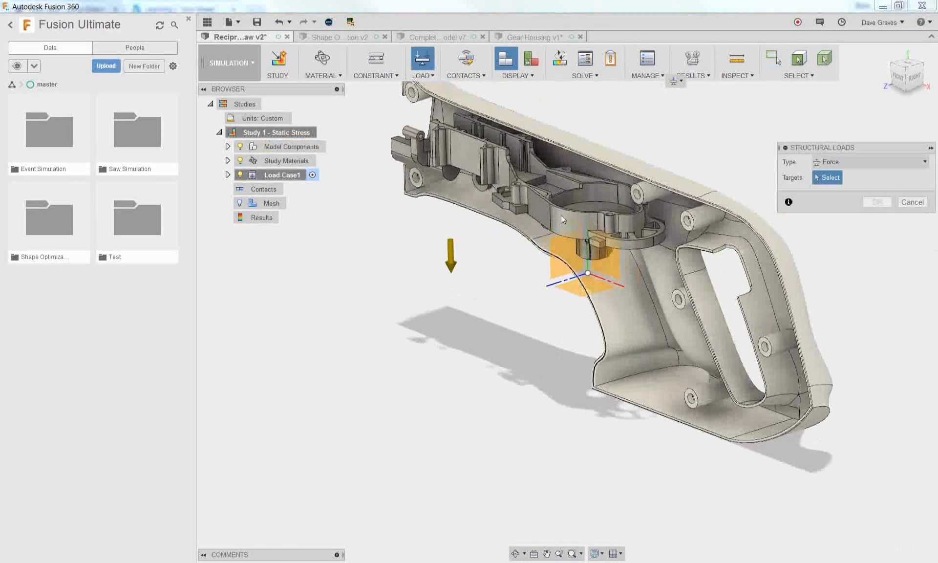
{"action": "middle_click_drag", "start_coordinate": [607, 129], "coordinate": [623, 167], "text": "shift"}
{"action": "scroll", "coordinate": [652, 192], "scroll_direction": "up", "scroll_amount": 2}
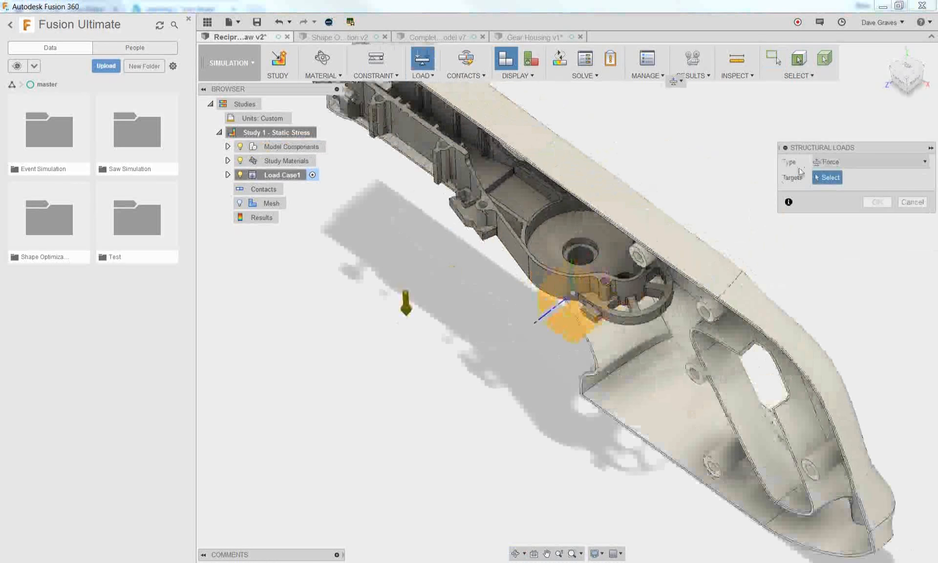
{"action": "left_click", "coordinate": [612, 266]}
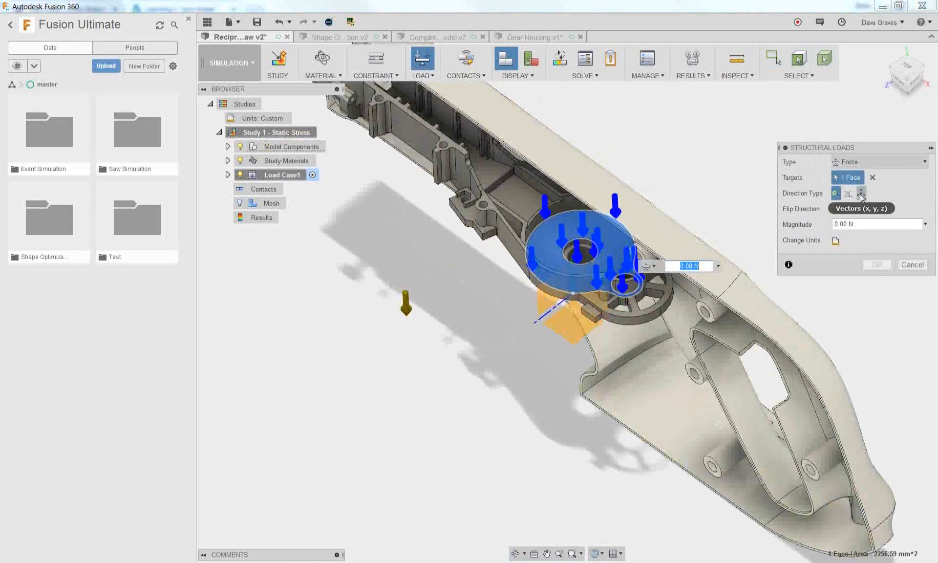
{"action": "left_click", "coordinate": [860, 193]}
{"action": "left_click", "coordinate": [836, 193]}
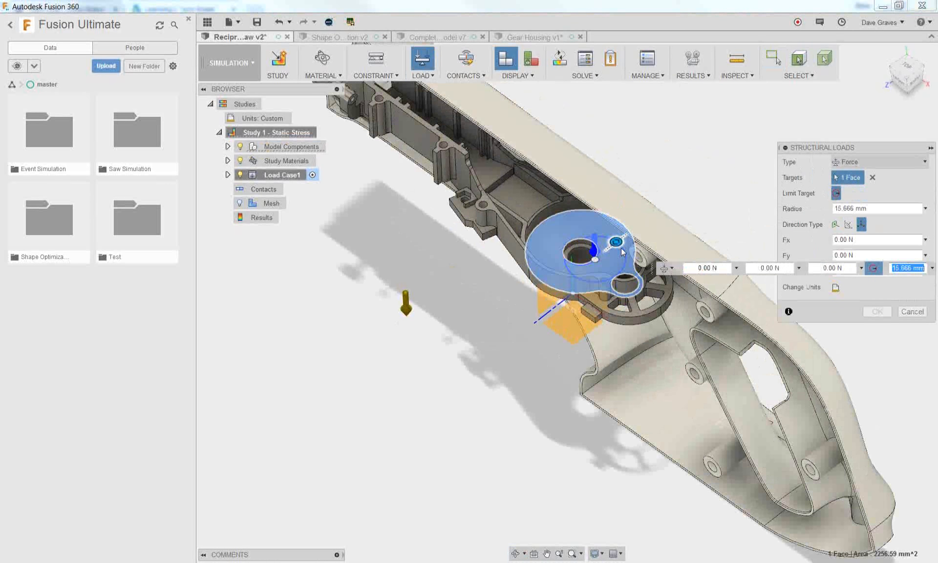
Set the load area's radius to 10 mm, then move the area beside the smaller hole and shrink its radius to 8 mm
{"action": "type", "text": "10"}
{"action": "key", "text": "Return"}
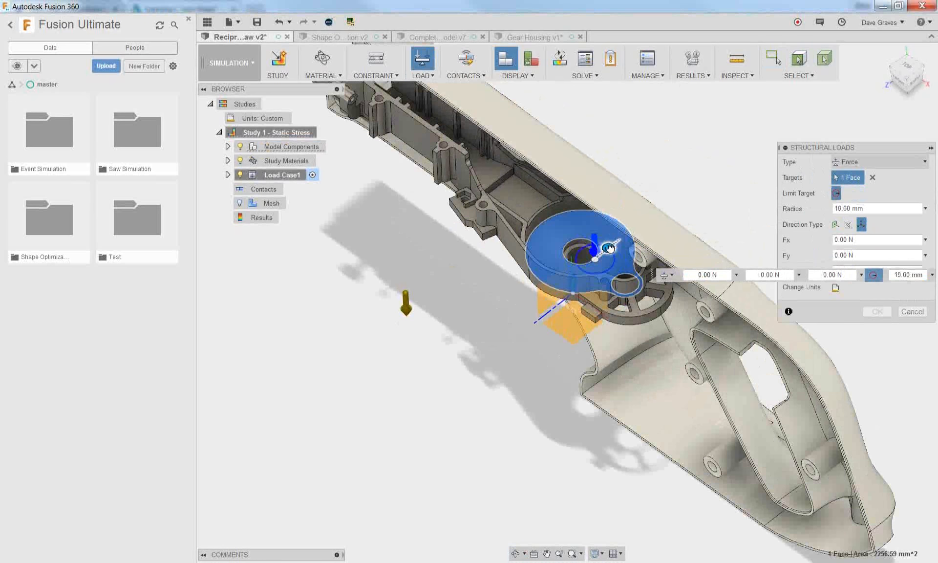
{"action": "left_click_drag", "start_coordinate": [609, 248], "coordinate": [608, 269]}
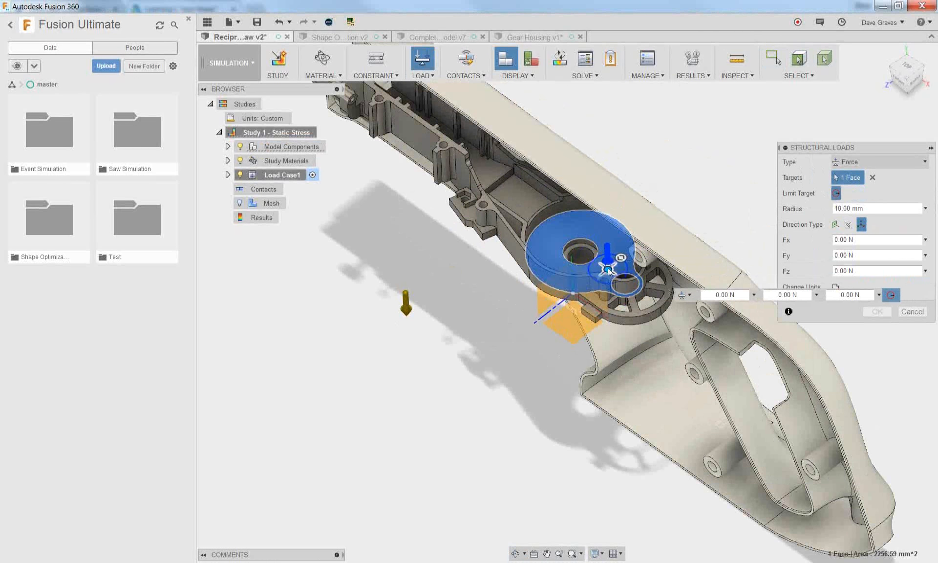
{"action": "scroll", "coordinate": [608, 276], "scroll_direction": "up", "scroll_amount": 5}
{"action": "left_click_drag", "start_coordinate": [639, 231], "coordinate": [640, 242]}
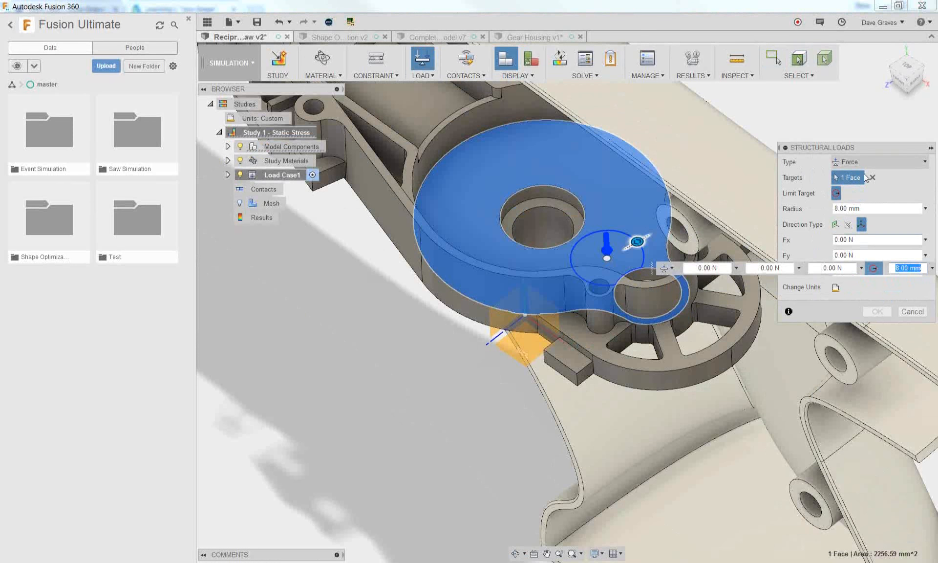
Set the force's Fy component to -5 lbforce and apply the load
{"action": "left_click_drag", "start_coordinate": [864, 150], "coordinate": [815, 103]}
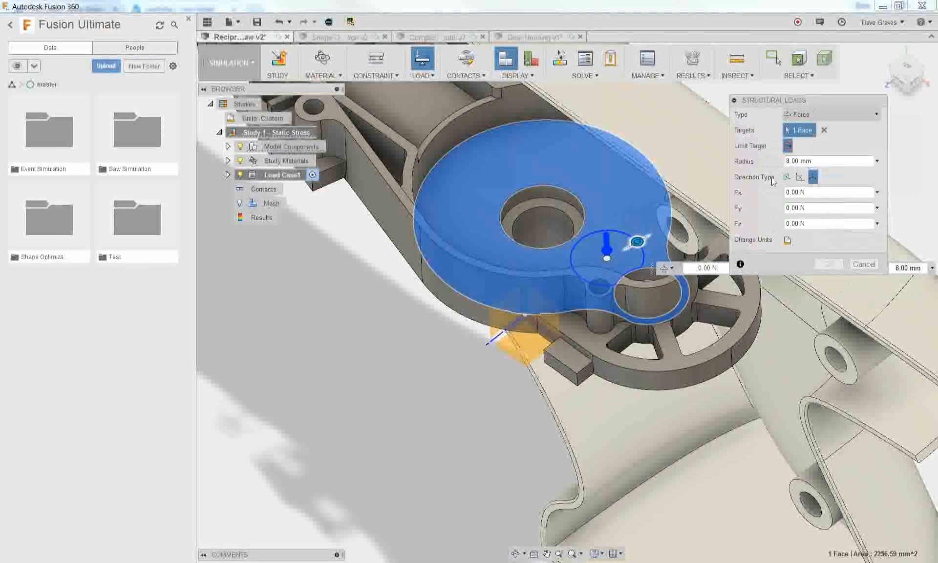
{"action": "key", "text": "Tab"}
{"action": "key", "text": "Tab"}
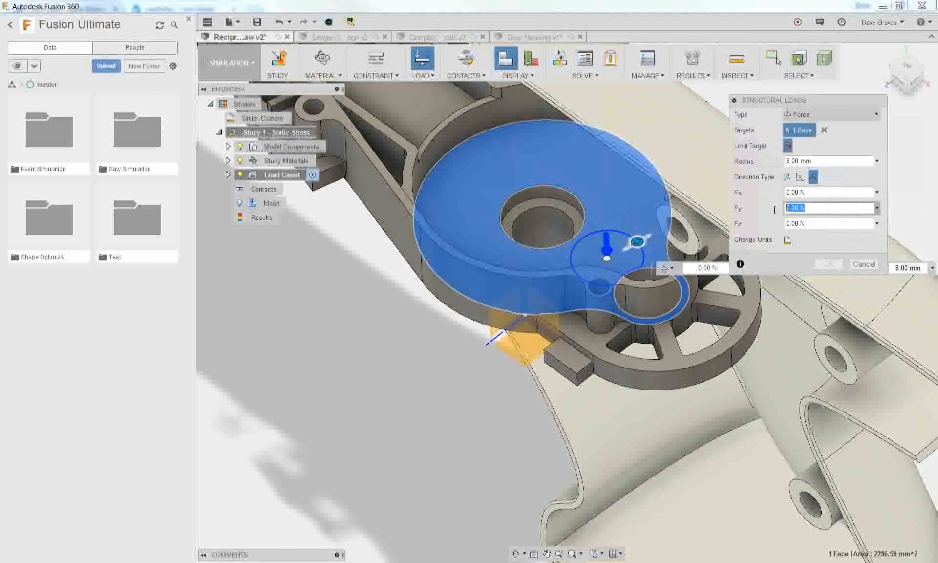
{"action": "type", "text": "-5"}
{"action": "left_click", "coordinate": [878, 208]}
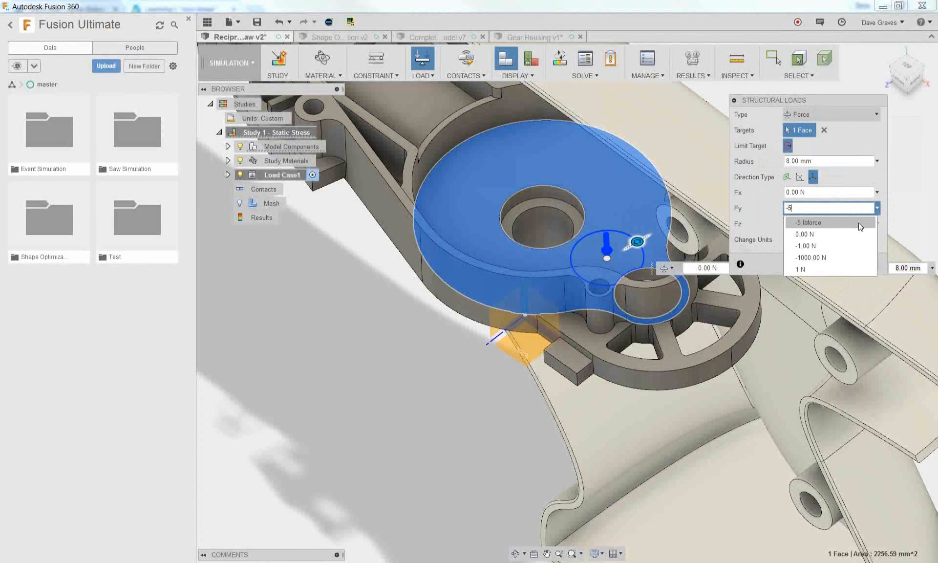
{"action": "left_click", "coordinate": [859, 222]}
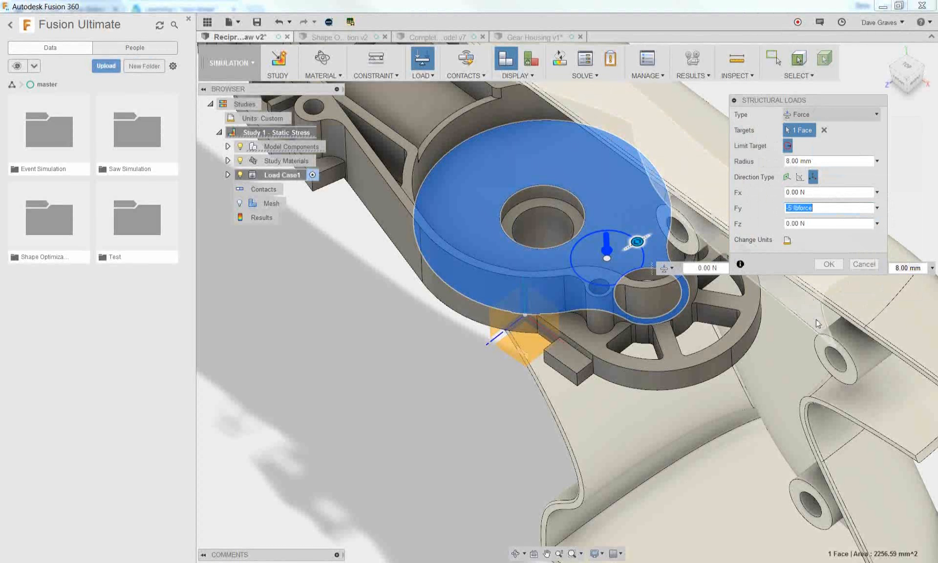
{"action": "left_click", "coordinate": [828, 264]}
Run the study pre-check and inspect the unconstrained group in the degrees-of-freedom view
{"action": "scroll", "coordinate": [806, 260], "scroll_direction": "down", "scroll_amount": 5}
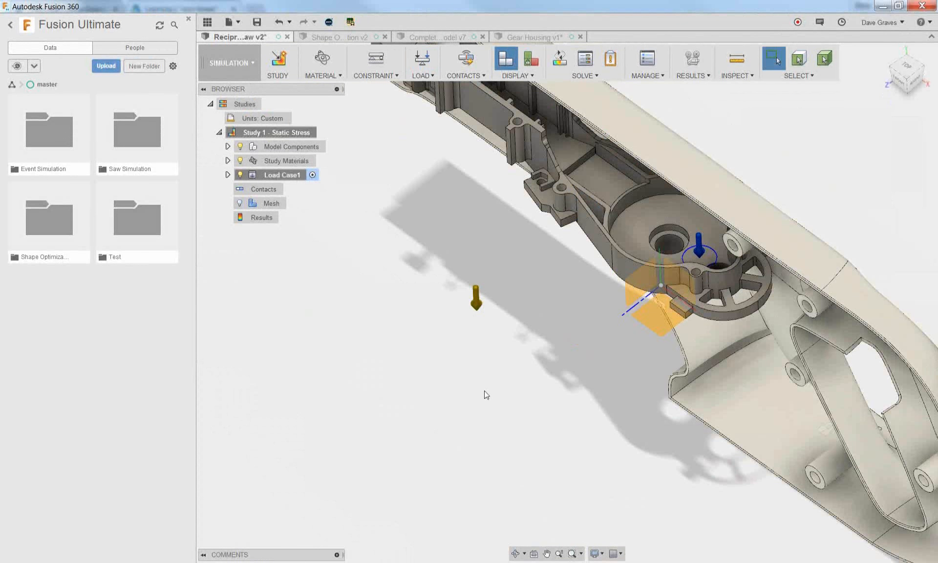
{"action": "left_click", "coordinate": [609, 59]}
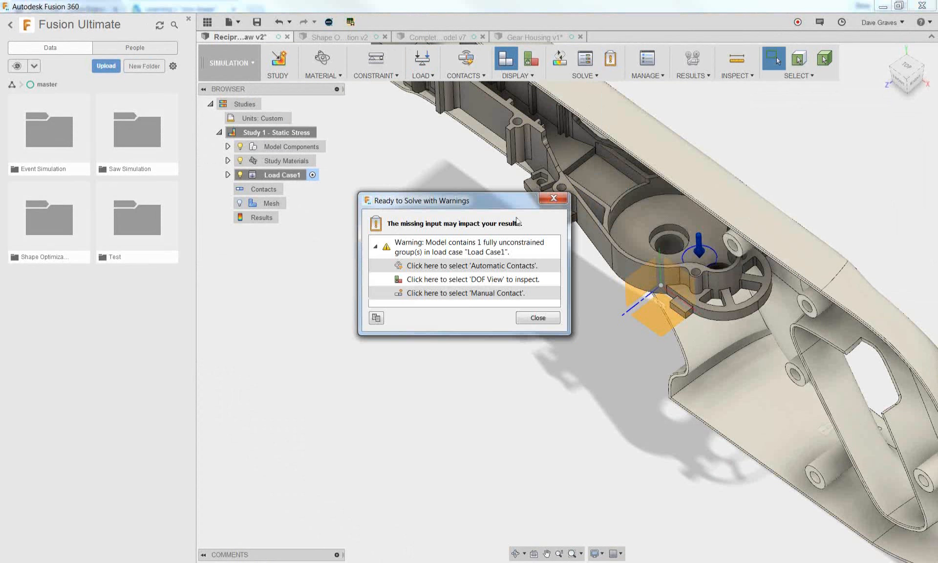
{"action": "left_click", "coordinate": [468, 280]}
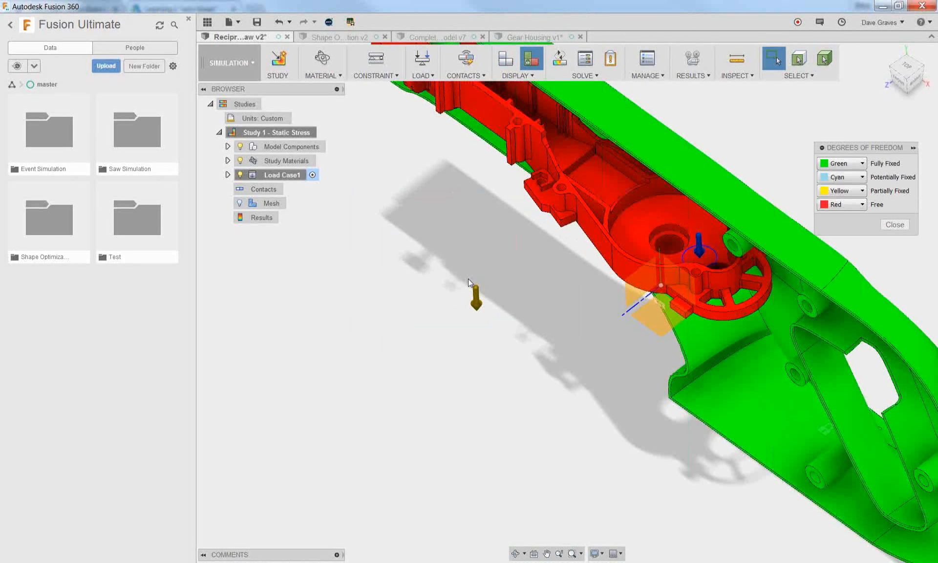
Leave the degrees-of-freedom view and generate automatic contacts for the study with a 0.10 mm solids detection tolerance
{"action": "left_click", "coordinate": [895, 224]}
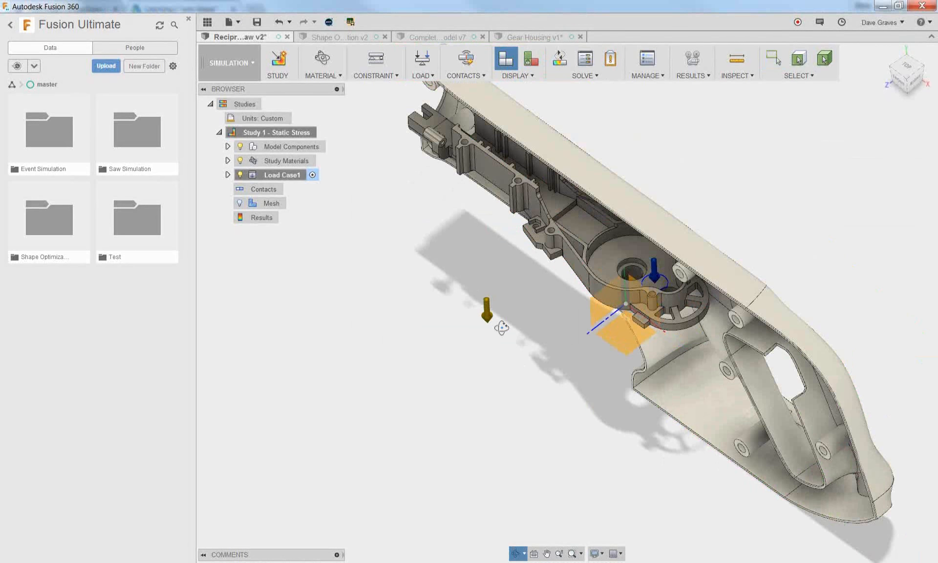
{"action": "left_click", "coordinate": [478, 77]}
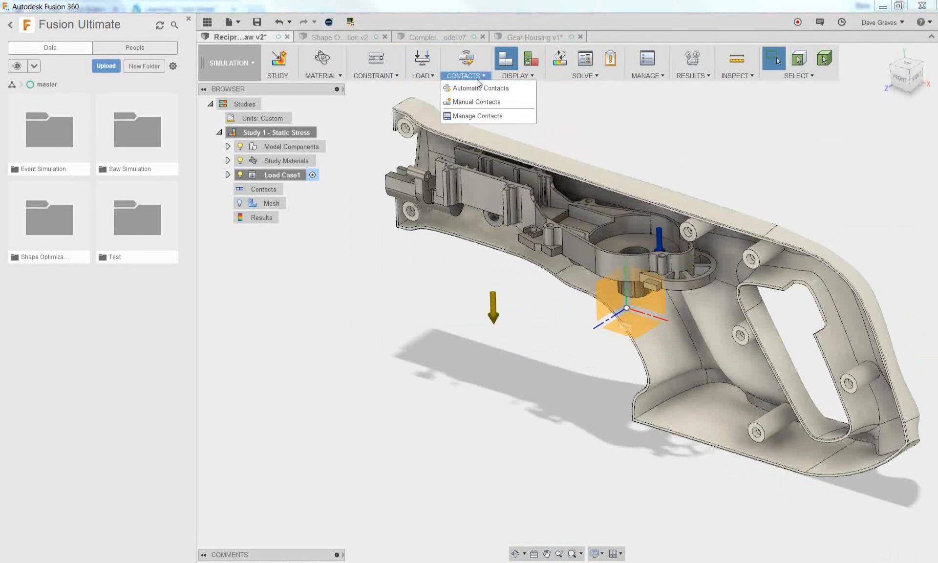
{"action": "left_click", "coordinate": [363, 77]}
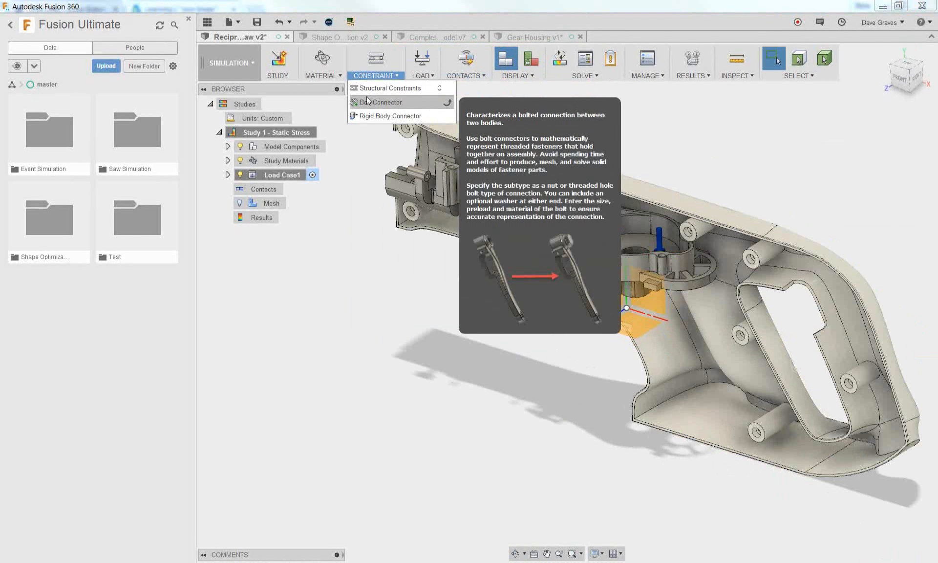
{"action": "left_click", "coordinate": [422, 75]}
{"action": "left_click", "coordinate": [464, 75]}
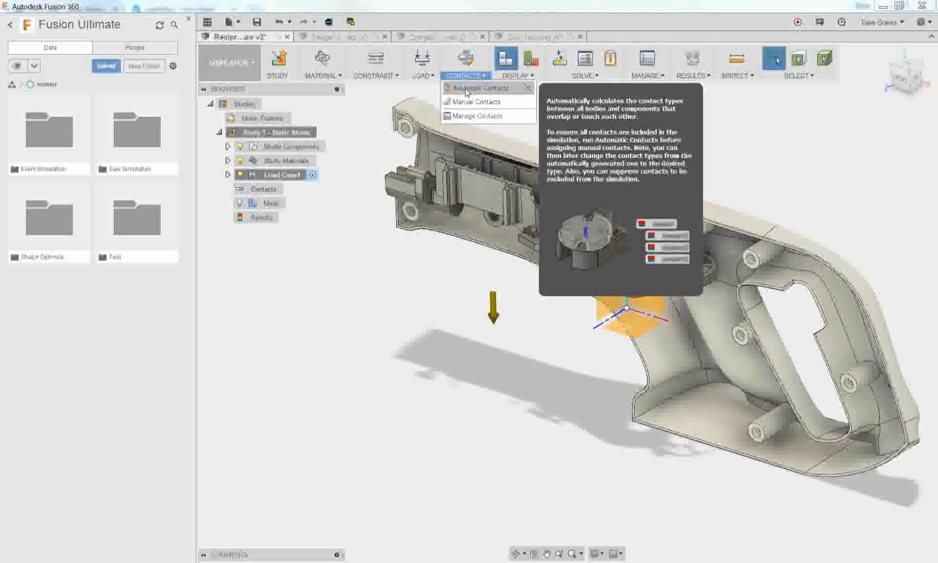
{"action": "left_click", "coordinate": [466, 92]}
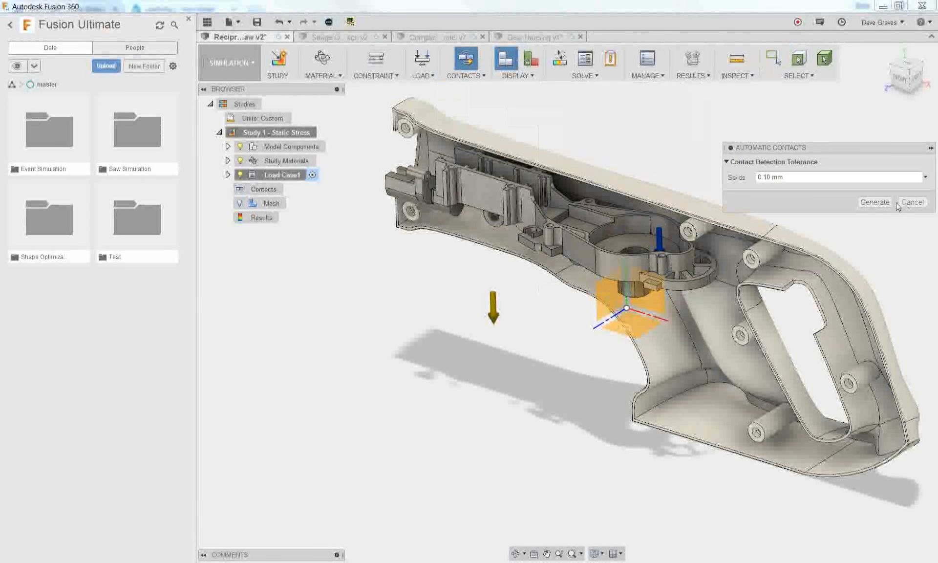
{"action": "left_click", "coordinate": [875, 202]}
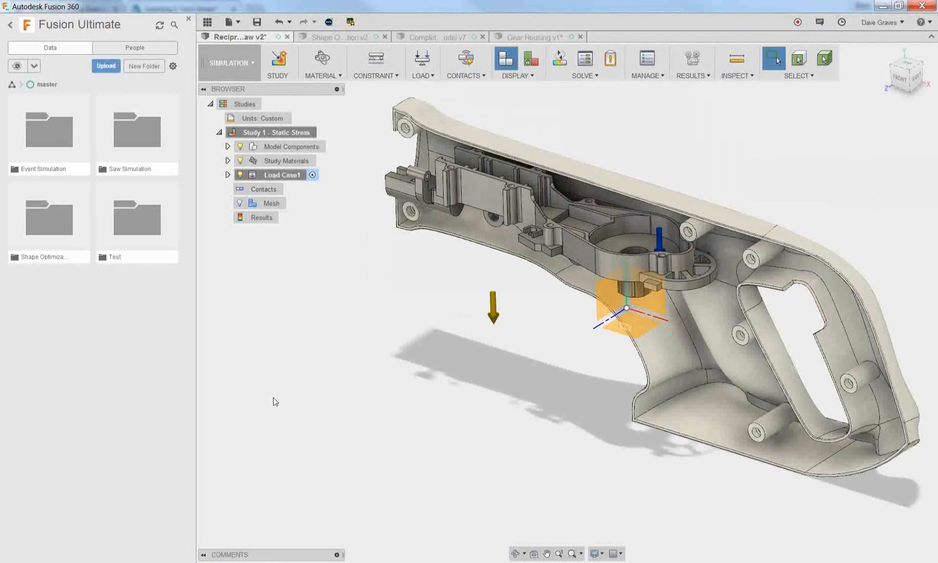
Review the generated contact sets in the contacts manager, checking the contact type choices and the advanced settings of Bonded1 without changing them
{"action": "left_click", "coordinate": [465, 75]}
{"action": "left_click", "coordinate": [483, 98]}
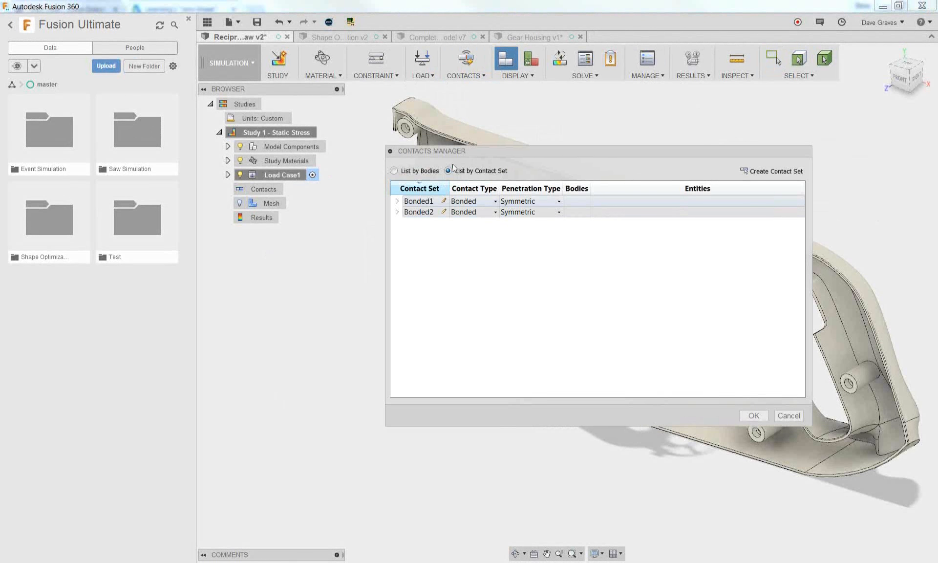
{"action": "left_click_drag", "start_coordinate": [474, 151], "coordinate": [311, 250]}
{"action": "left_click", "coordinate": [315, 300]}
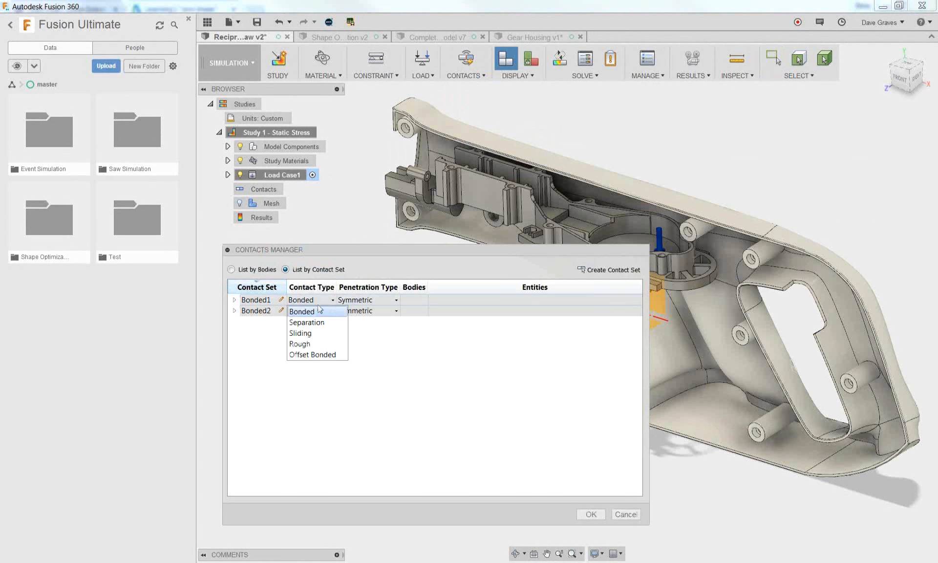
{"action": "left_click", "coordinate": [244, 302]}
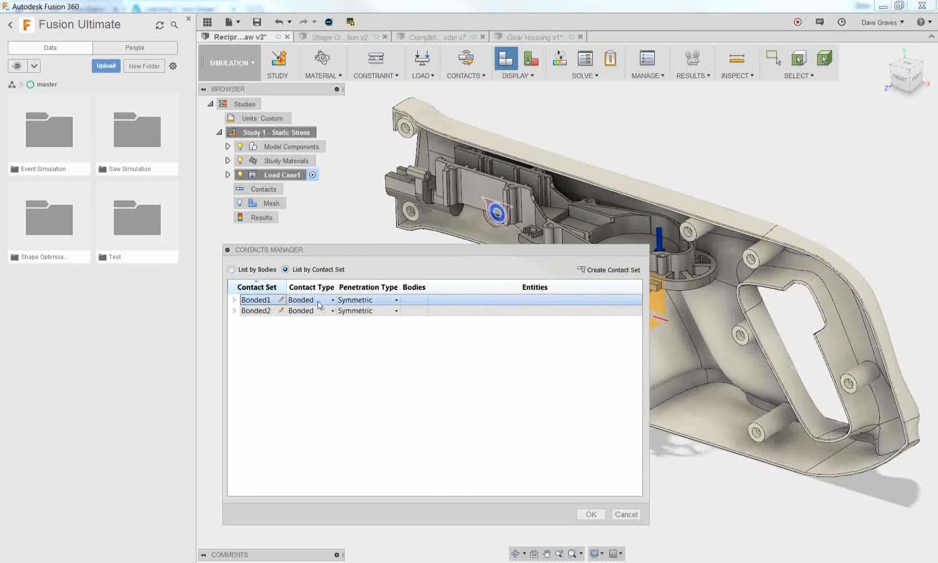
{"action": "left_click", "coordinate": [333, 300]}
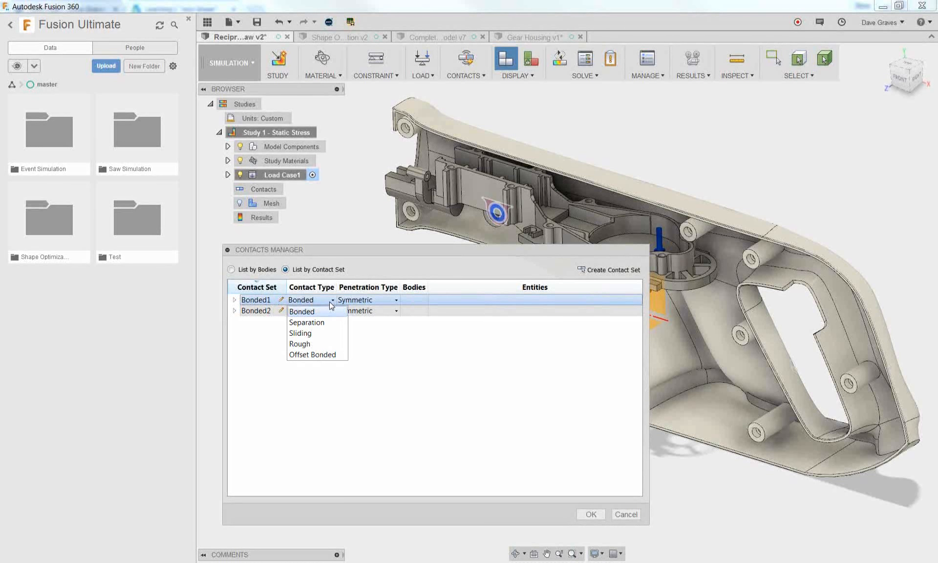
{"action": "left_click", "coordinate": [281, 299]}
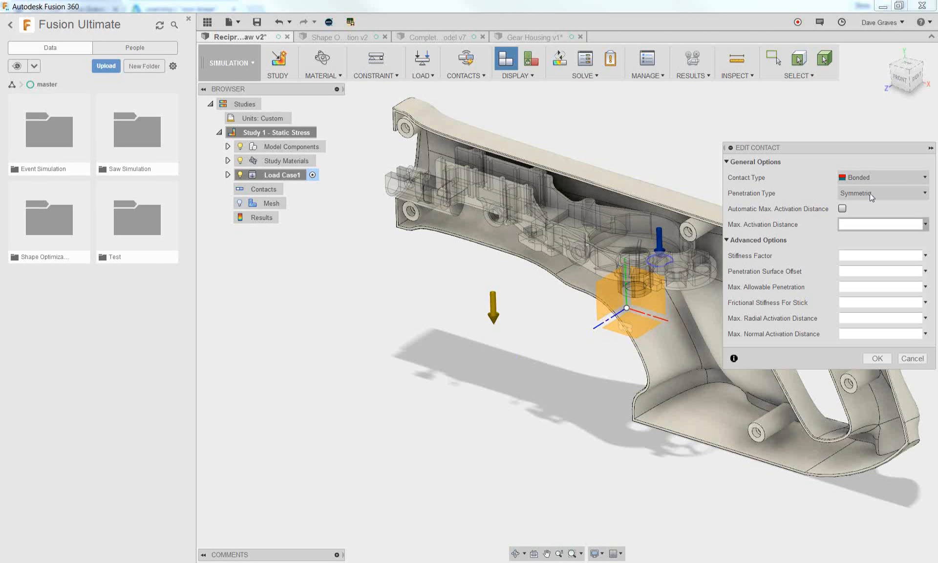
{"action": "left_click", "coordinate": [911, 359]}
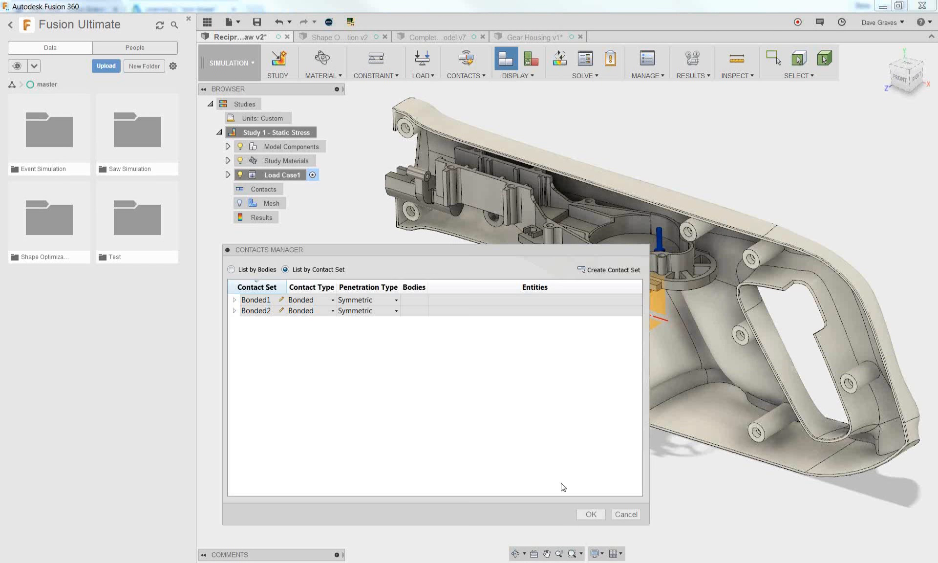
{"action": "left_click", "coordinate": [626, 516]}
Run the study pre-check and solve Study 1 - Static Stress locally
{"action": "left_click", "coordinate": [607, 63]}
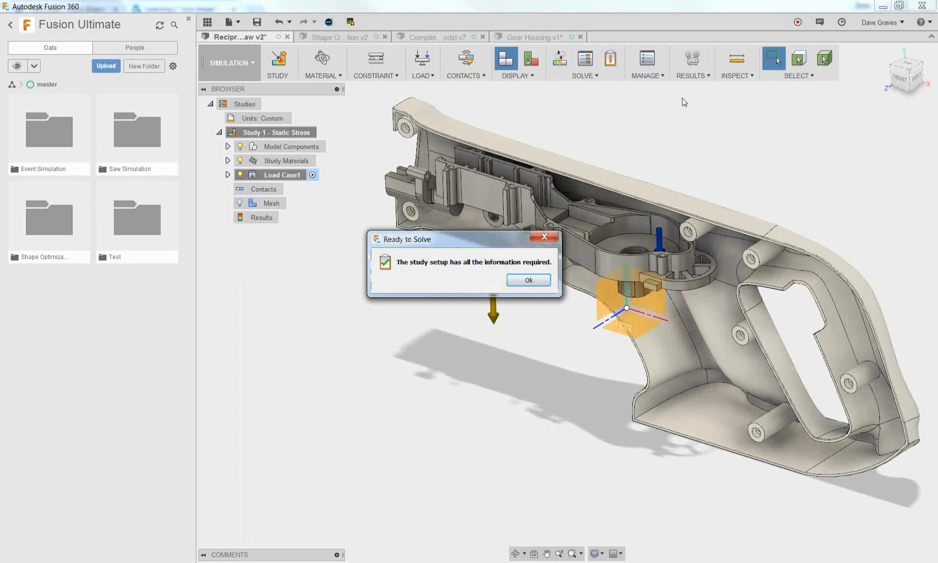
{"action": "left_click", "coordinate": [527, 280]}
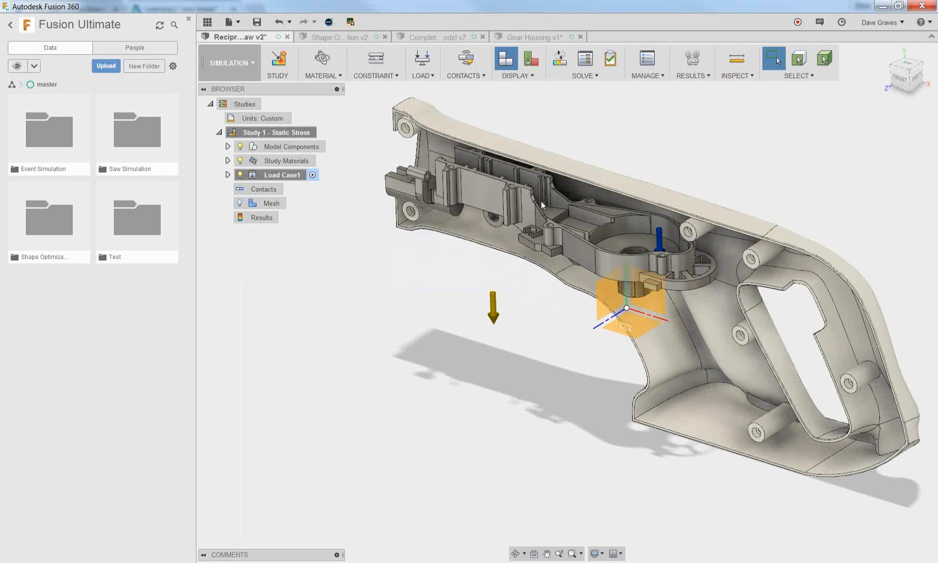
{"action": "left_click", "coordinate": [558, 61]}
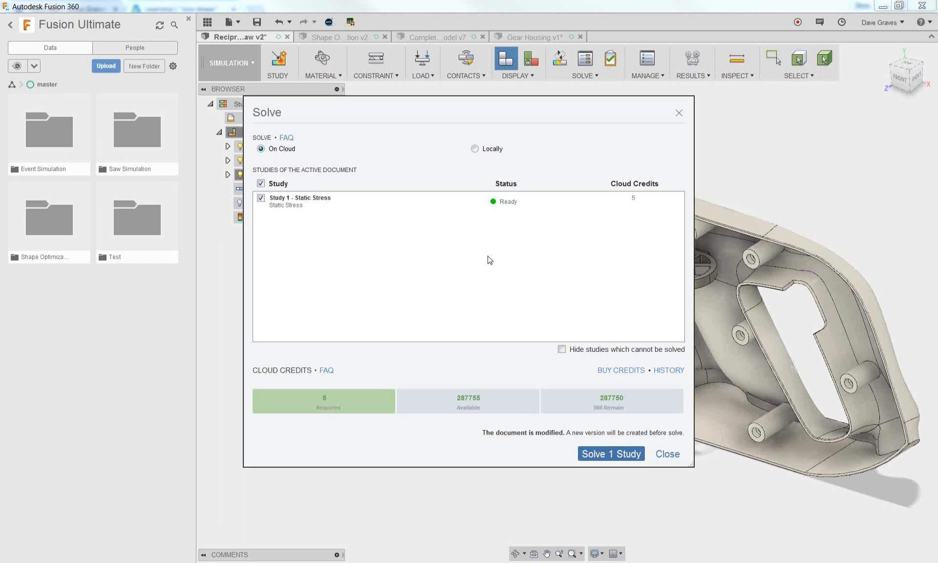
{"action": "left_click", "coordinate": [474, 148]}
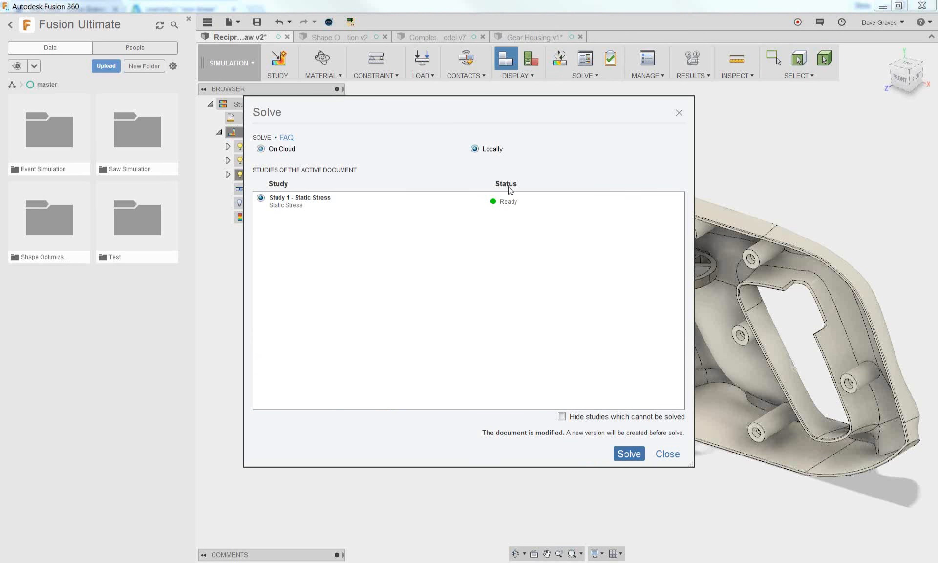
{"action": "left_click", "coordinate": [619, 454]}
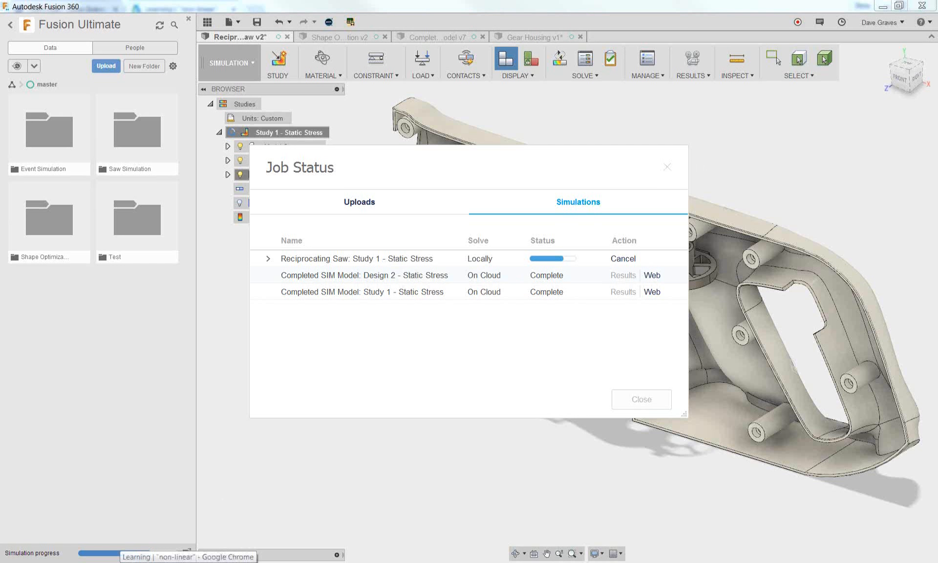
Switch to the A360 team hub in the Chrome browser and open the Fusion Ultimate project
{"action": "left_click", "coordinate": [188, 562]}
{"action": "left_click", "coordinate": [58, 8]}
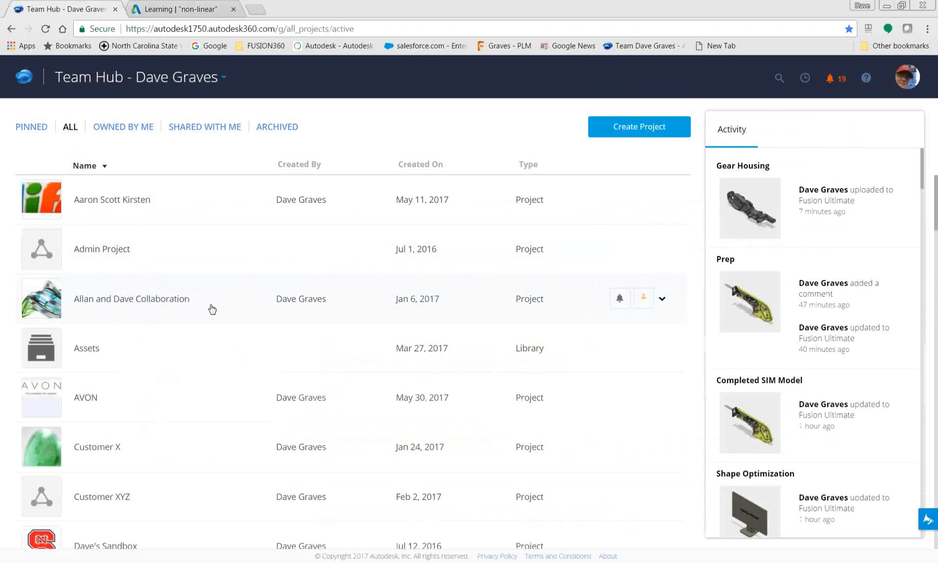
{"action": "scroll", "coordinate": [210, 308], "scroll_direction": "down", "scroll_amount": 4}
{"action": "scroll", "coordinate": [211, 310], "scroll_direction": "down", "scroll_amount": 6}
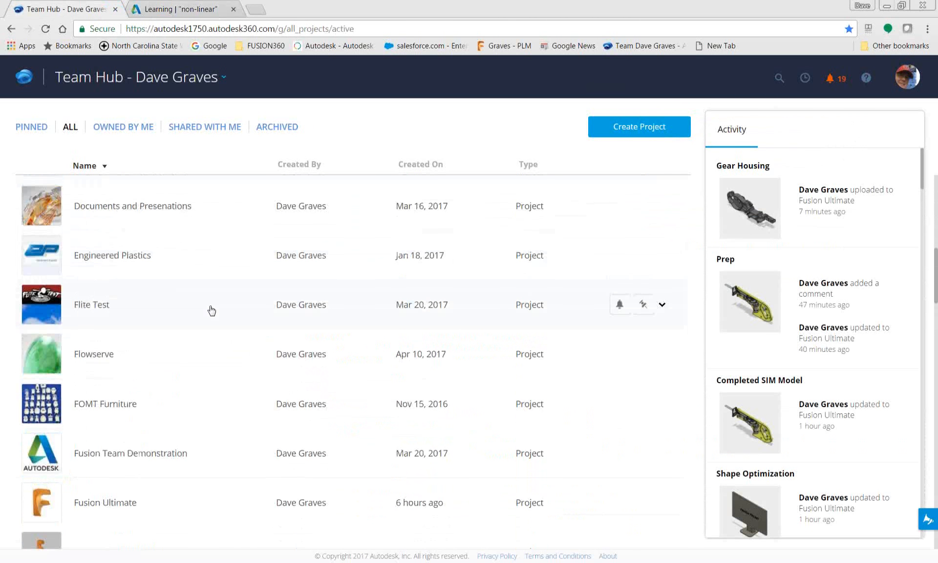
{"action": "scroll", "coordinate": [146, 390], "scroll_direction": "down", "scroll_amount": 1}
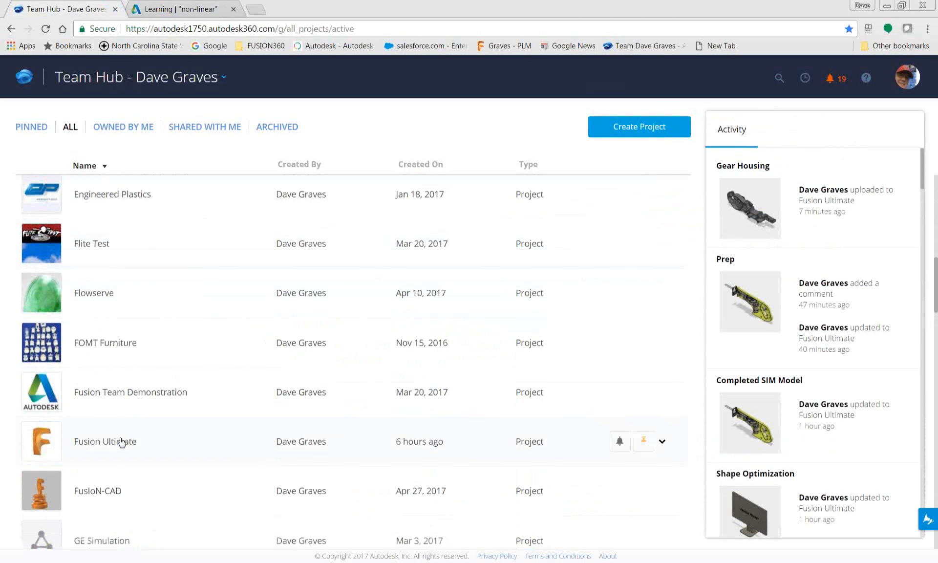
{"action": "left_click", "coordinate": [50, 445]}
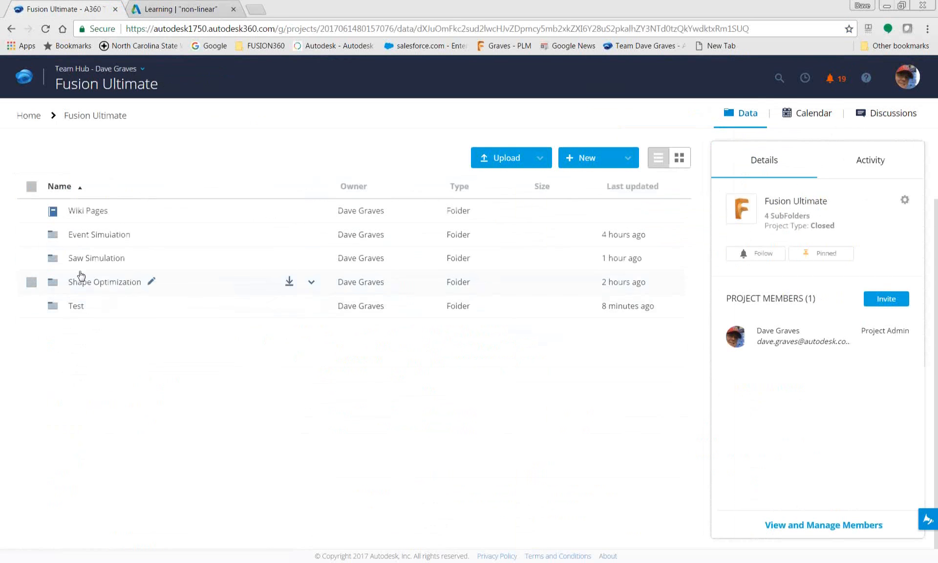
Open the Reciprocating Saw design from the Saw Simulation folder in the online 3D viewer and orbit it
{"action": "left_click", "coordinate": [81, 261]}
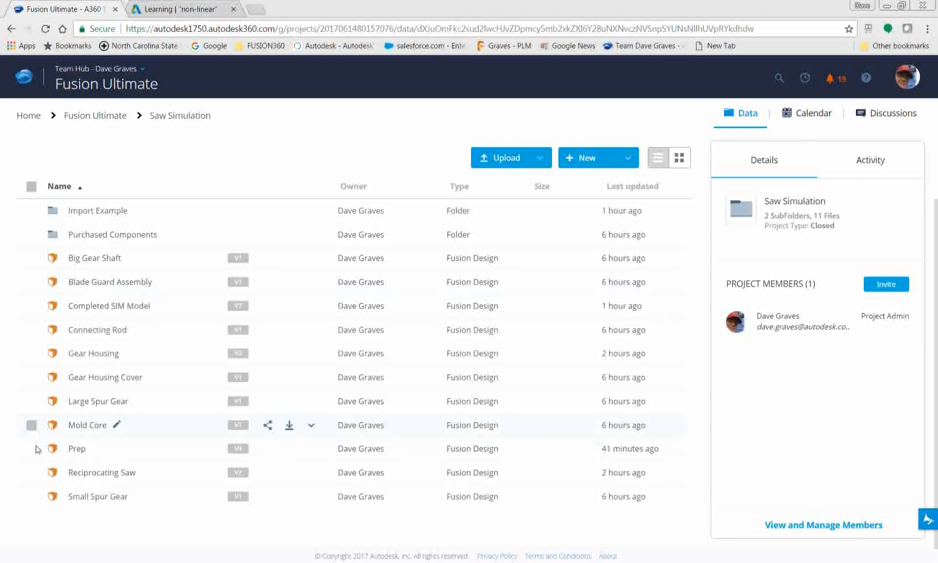
{"action": "left_click", "coordinate": [102, 472]}
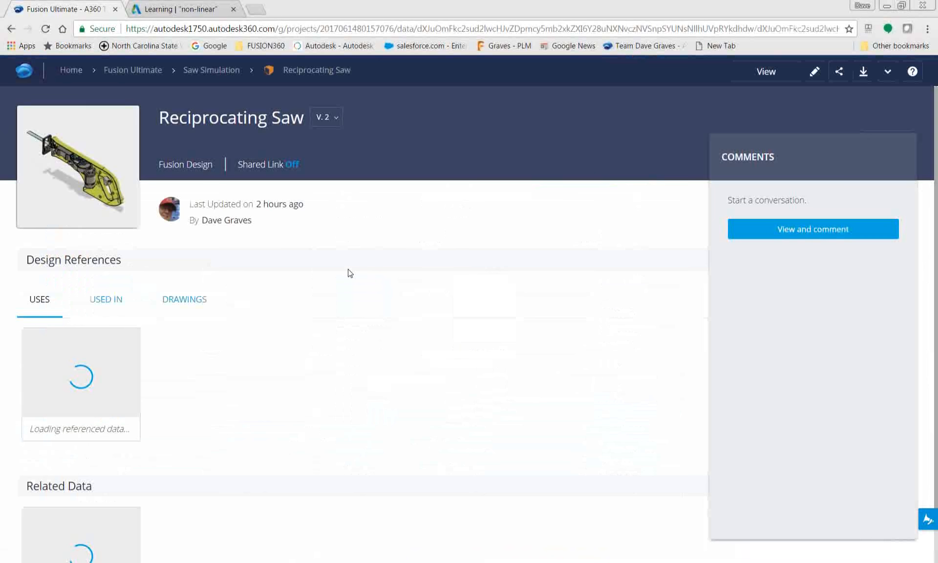
{"action": "left_click", "coordinate": [147, 173]}
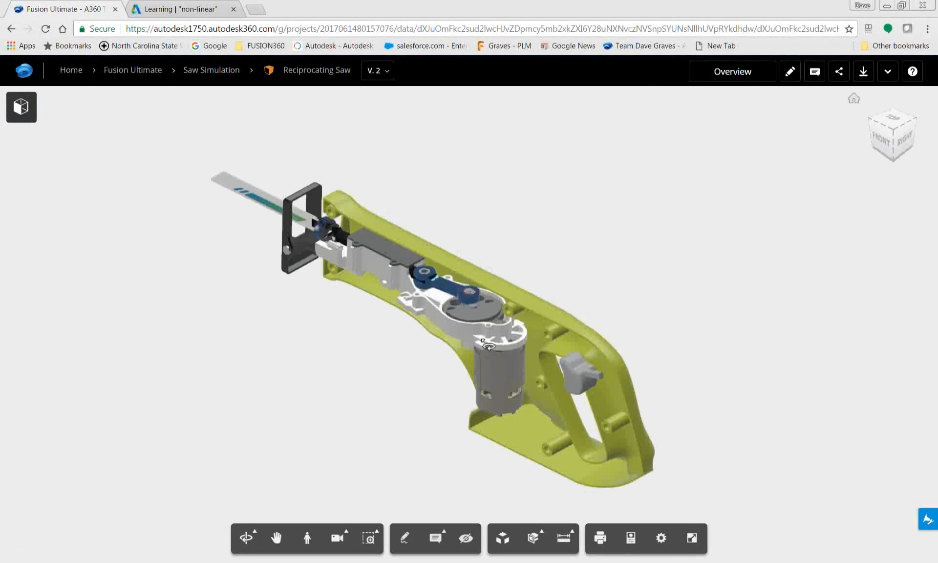
{"action": "left_click_drag", "start_coordinate": [520, 329], "coordinate": [462, 343]}
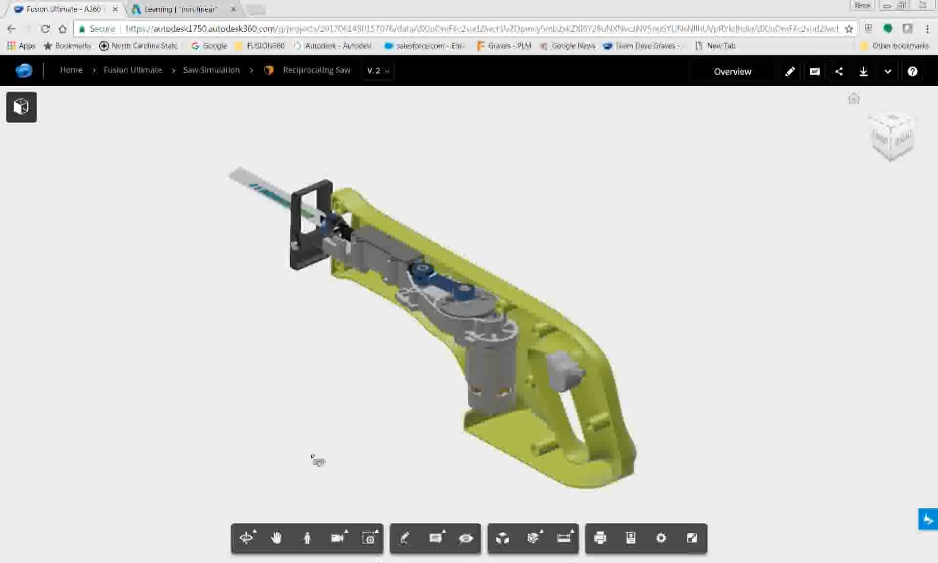
Mark up the saw with a freehand loop around the gear housing and write a text note starting with "this" below it
{"action": "left_click", "coordinate": [404, 539]}
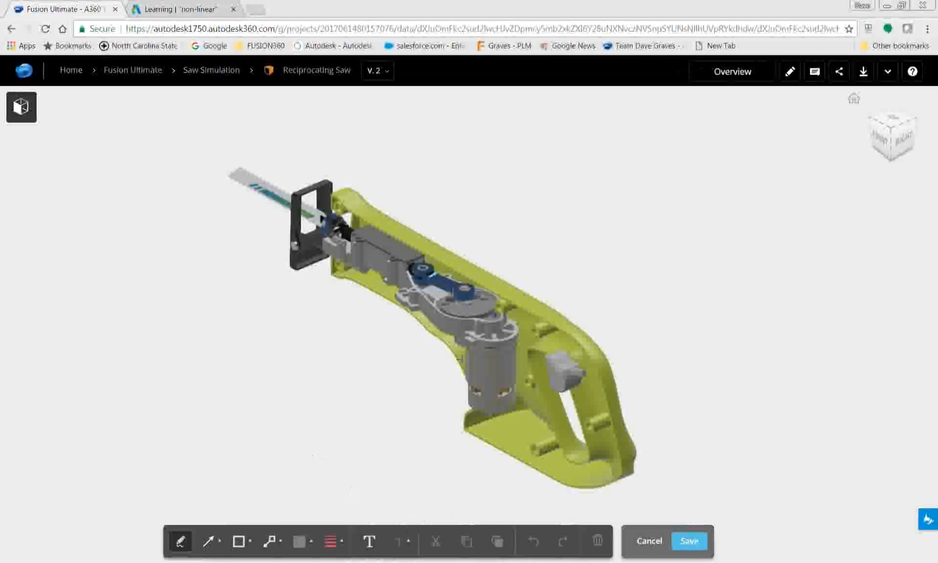
{"action": "mouse_move", "coordinate": [416, 279]}
{"action": "left_mouse_down"}
{"action": "mouse_move", "coordinate": [456, 342]}
{"action": "mouse_move", "coordinate": [348, 291]}
{"action": "left_mouse_up"}
{"action": "left_click", "coordinate": [369, 541]}
{"action": "left_click", "coordinate": [384, 389]}
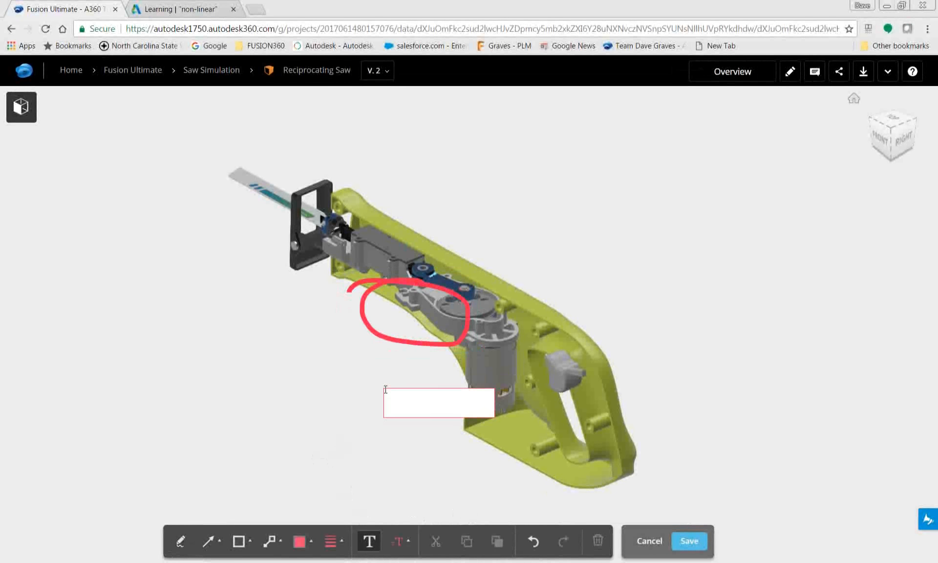
{"action": "type", "text": "It hsa"}
{"action": "key", "text": "BackSpace"}
{"action": "key", "text": "BackSpace"}
{"action": "key", "text": "BackSpace"}
{"action": "key", "text": "BackSpace"}
{"action": "type", "text": "this m"}
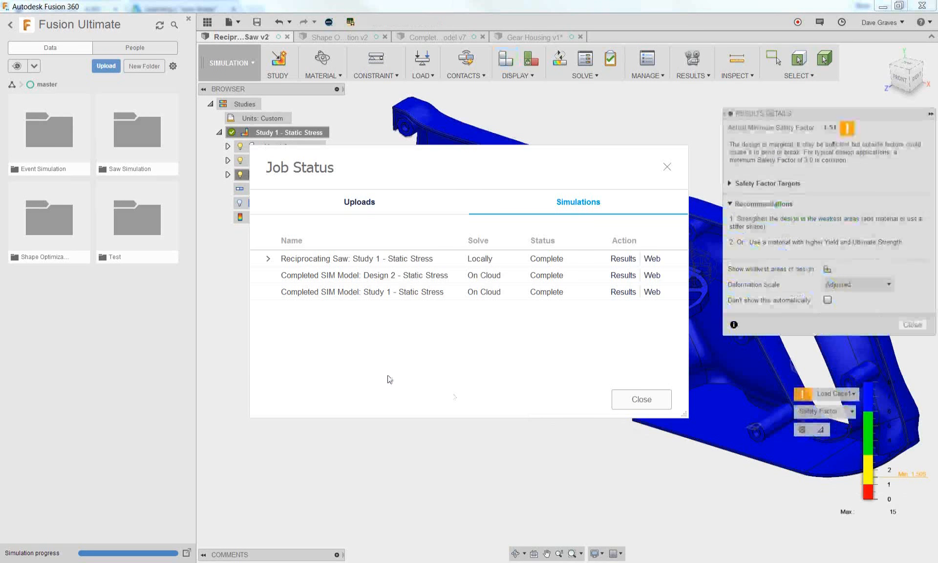
Return to Fusion 360, dismiss the job status, and examine the safety factor results and target values on the saw body
{"action": "left_click", "coordinate": [641, 399]}
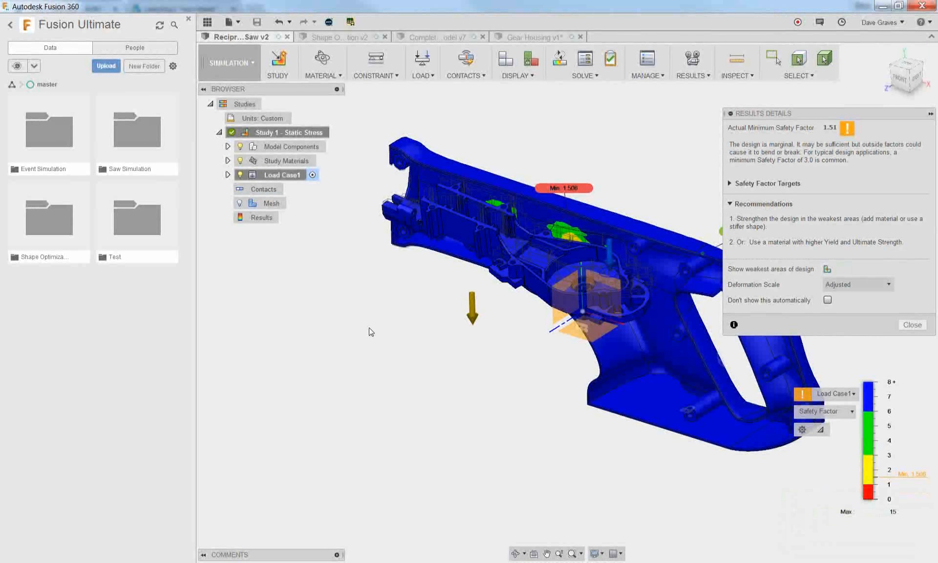
{"action": "middle_click_drag", "start_coordinate": [476, 349], "coordinate": [400, 359], "text": "shift"}
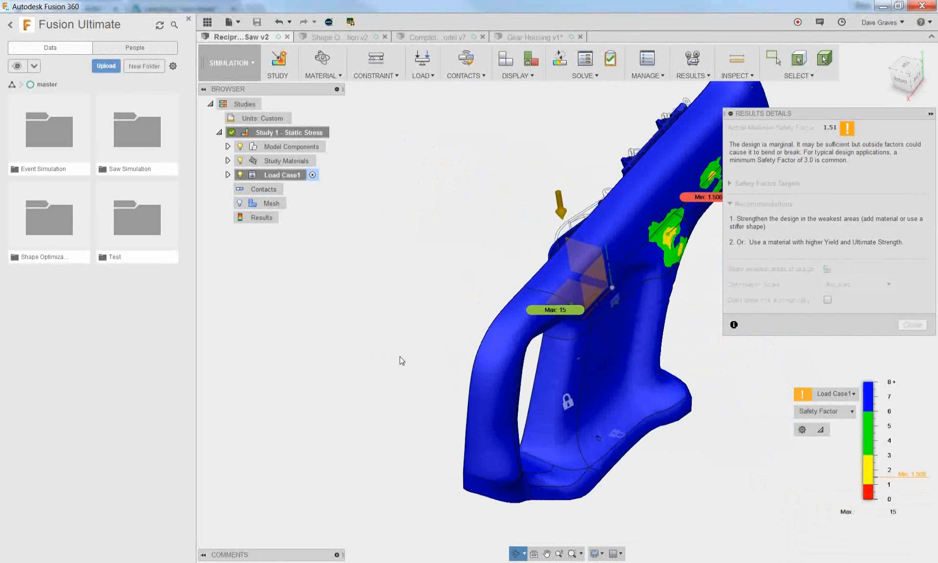
{"action": "scroll", "coordinate": [617, 313], "scroll_direction": "up", "scroll_amount": 3}
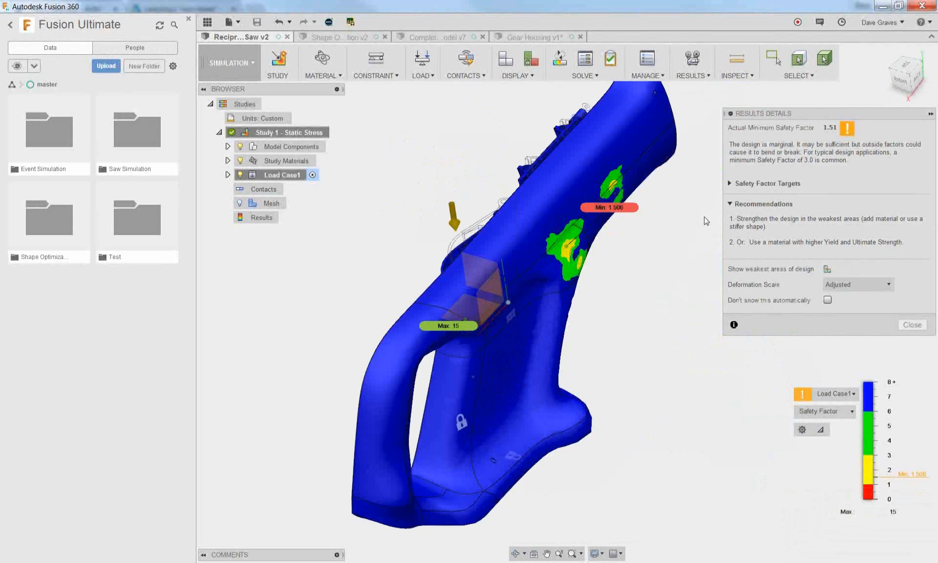
{"action": "left_click", "coordinate": [730, 183]}
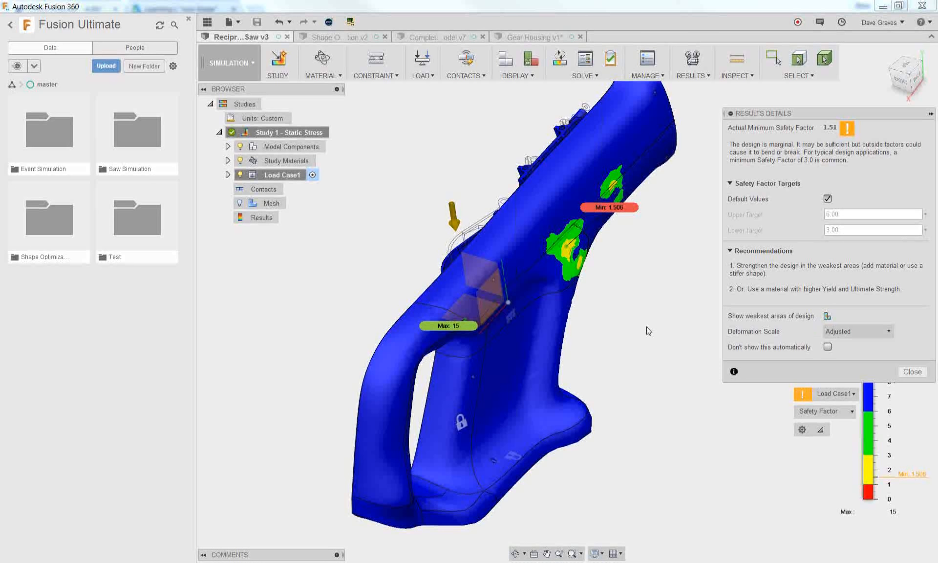
Inspect the weak areas from inside the saw body, check the deformation scale options, and close the results details
{"action": "middle_click_drag", "start_coordinate": [616, 292], "coordinate": [620, 321]}
{"action": "middle_click_drag", "start_coordinate": [530, 337], "coordinate": [616, 335], "text": "shift"}
{"action": "scroll", "coordinate": [407, 345], "scroll_direction": "up", "scroll_amount": 3}
{"action": "mouse_move", "coordinate": [411, 344]}
{"action": "middle_mouse_down", "text": "shift"}
{"action": "mouse_move", "coordinate": [415, 383]}
{"action": "mouse_move", "coordinate": [422, 358]}
{"action": "middle_mouse_up", "text": "shift"}
{"action": "left_click", "coordinate": [886, 332]}
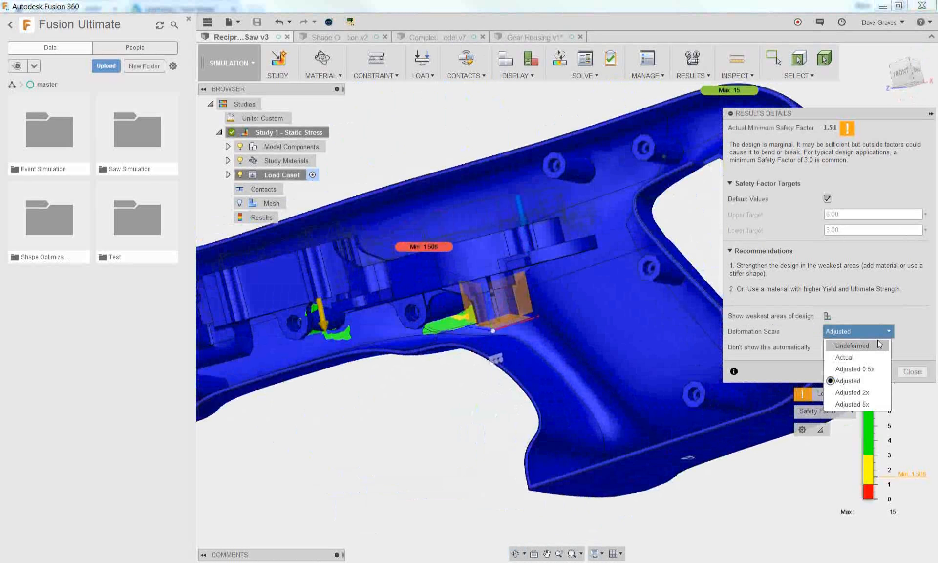
{"action": "left_click", "coordinate": [902, 311]}
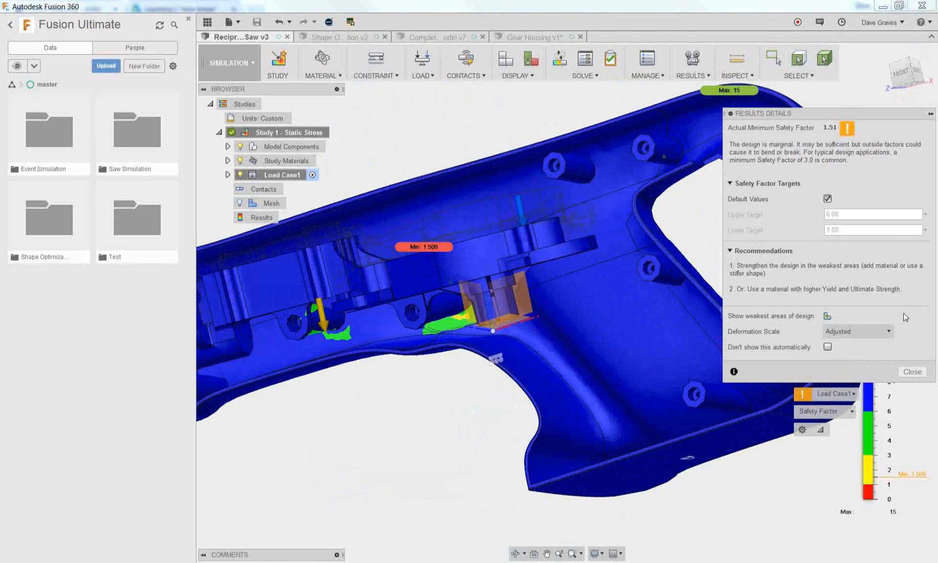
{"action": "left_click", "coordinate": [911, 371]}
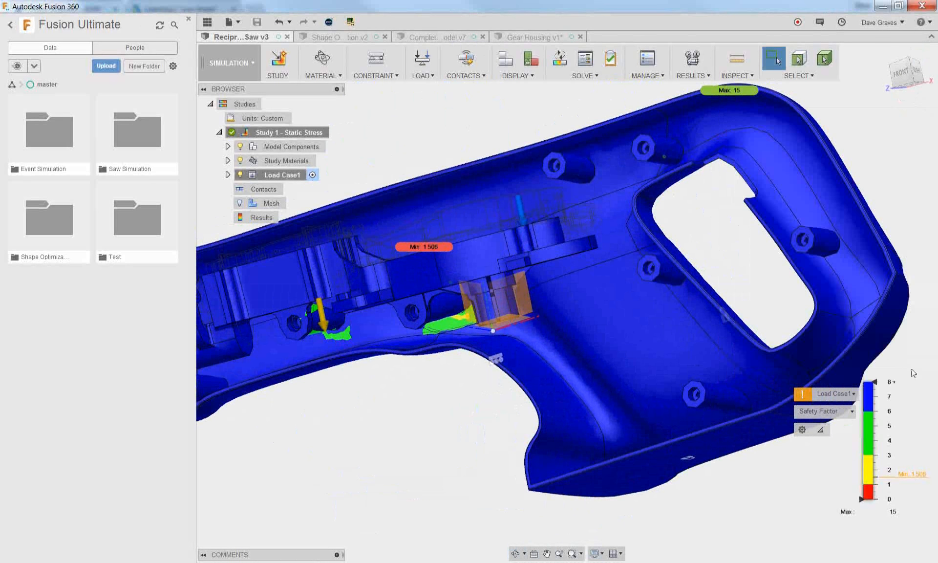
Show the total displacement results in mm and probe the displacement on the gear housing with Surface Probes
{"action": "left_click", "coordinate": [830, 411]}
{"action": "left_click", "coordinate": [826, 449]}
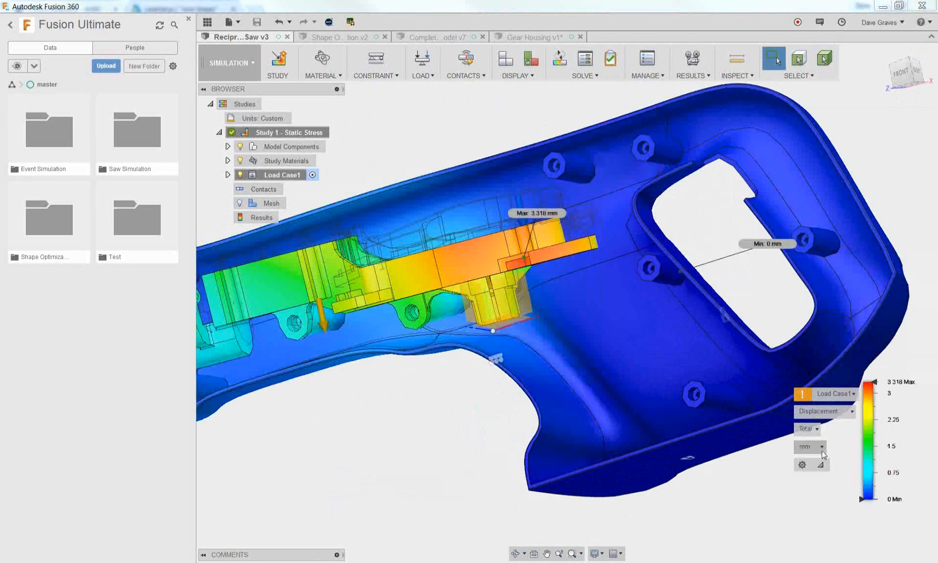
{"action": "scroll", "coordinate": [668, 359], "scroll_direction": "down", "scroll_amount": 3}
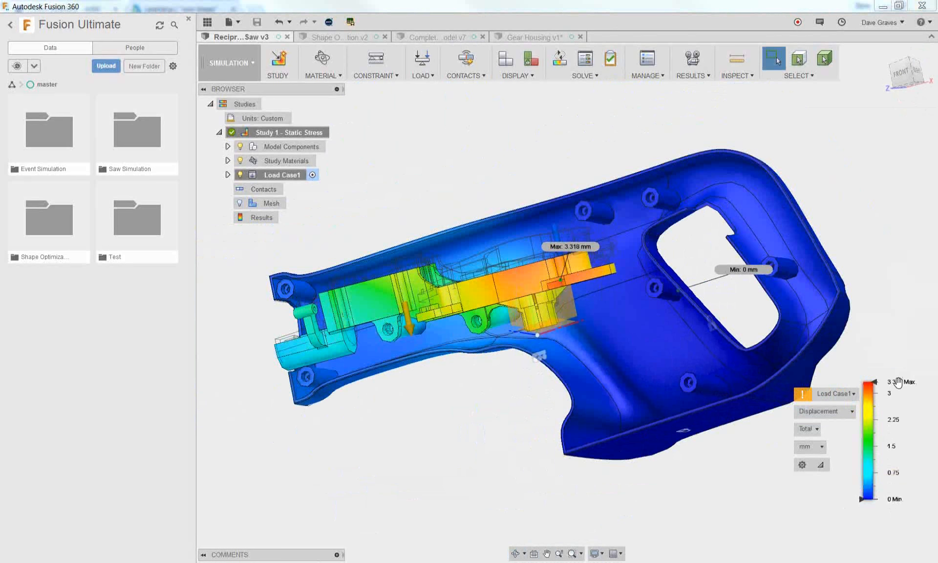
{"action": "middle_click_drag", "start_coordinate": [603, 301], "coordinate": [586, 330], "text": "shift"}
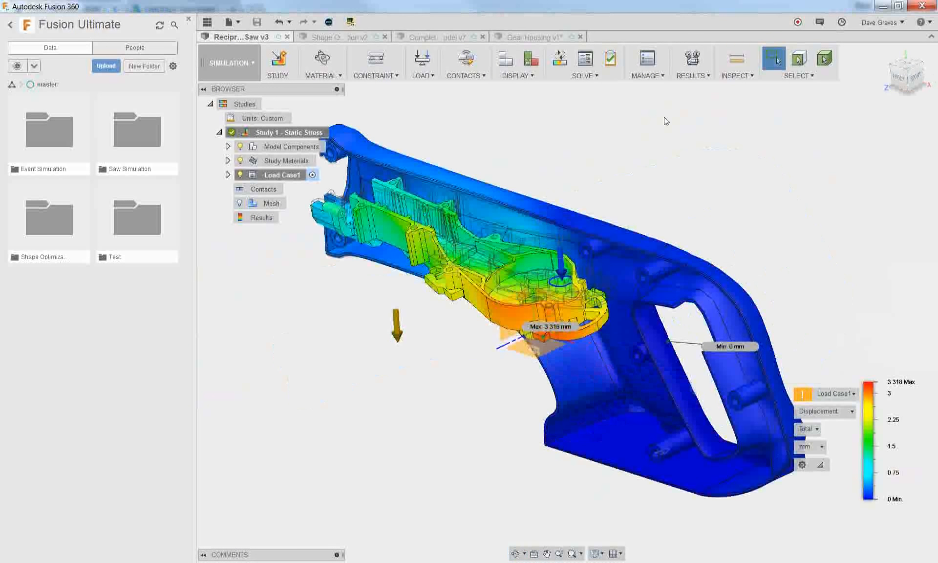
{"action": "left_click", "coordinate": [726, 79]}
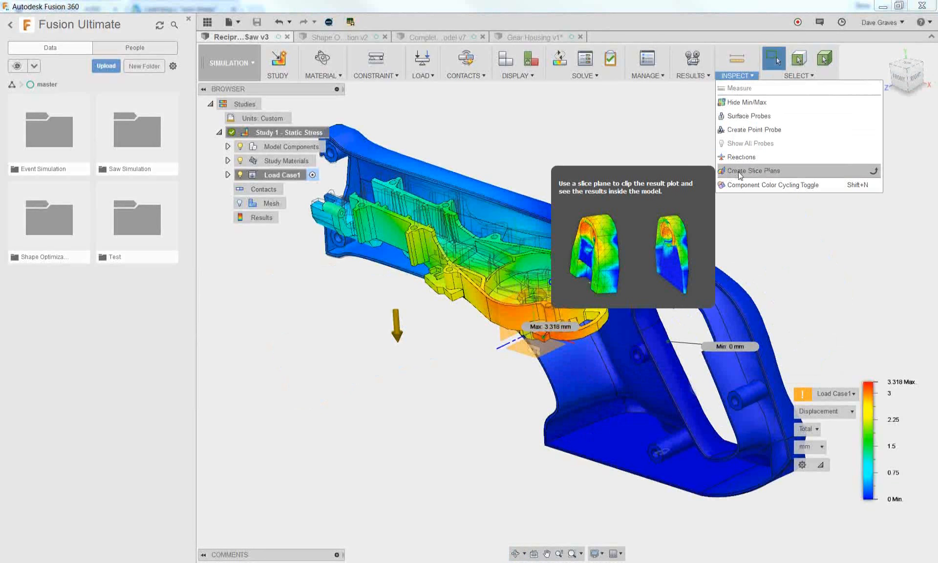
{"action": "left_click", "coordinate": [745, 118]}
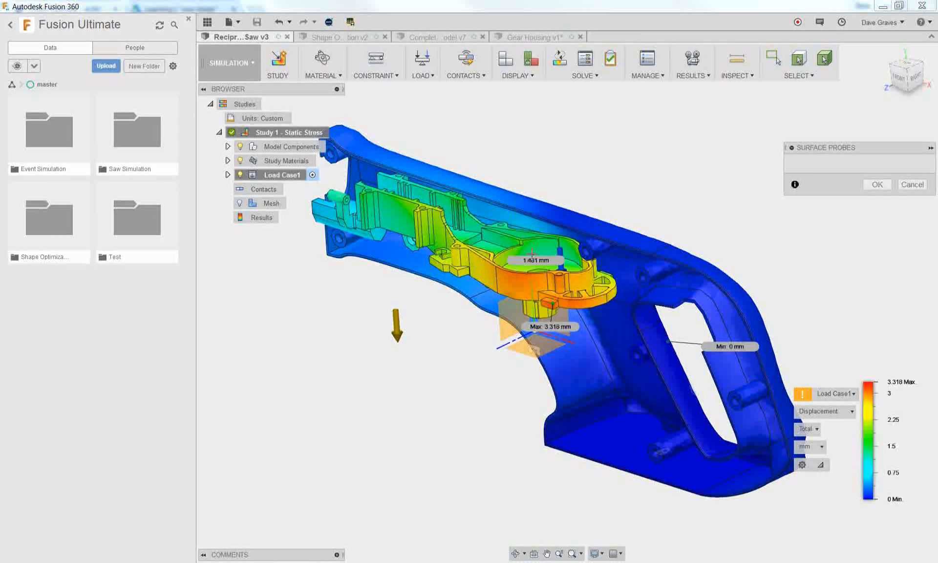
Return the results display to Safety Factor and probe the weak areas inside the saw body
{"action": "left_click", "coordinate": [820, 410]}
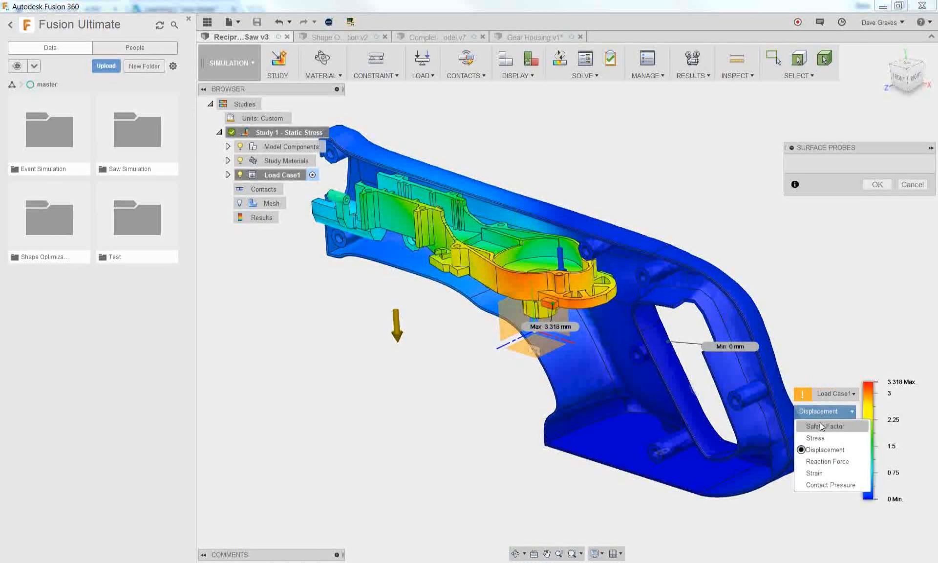
{"action": "left_click", "coordinate": [819, 428]}
{"action": "scroll", "coordinate": [390, 281], "scroll_direction": "up", "scroll_amount": 3}
{"action": "middle_click_drag", "start_coordinate": [434, 291], "coordinate": [515, 278], "text": "shift"}
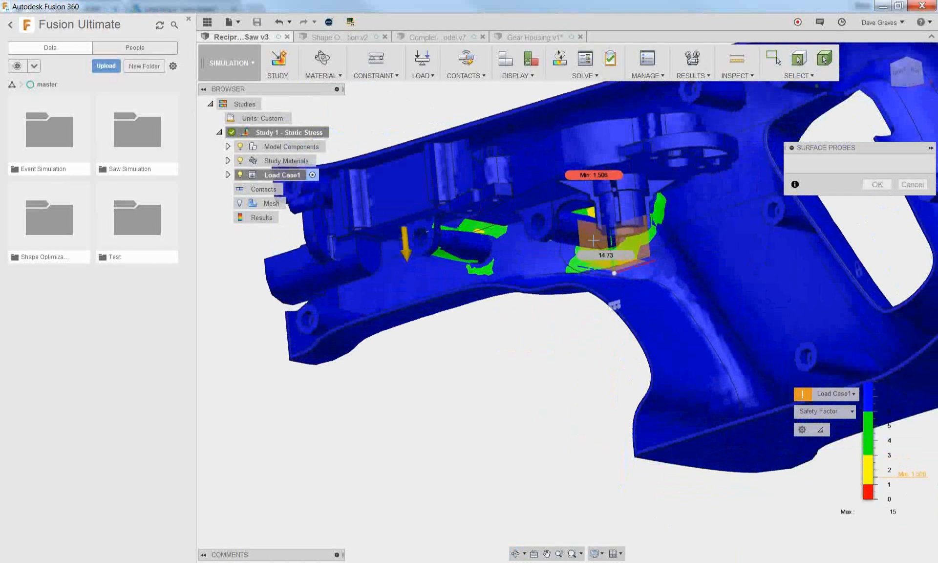
{"action": "left_click", "coordinate": [877, 185]}
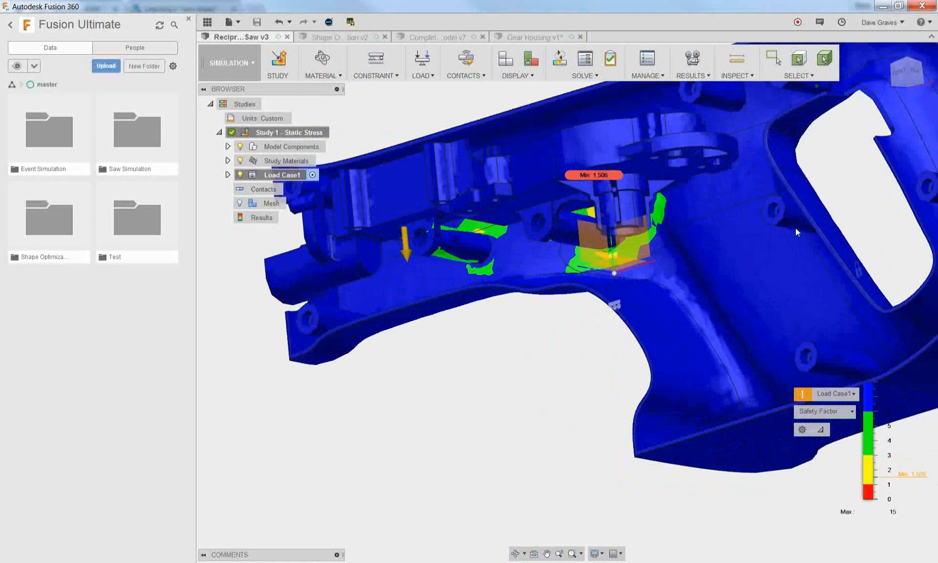
Clone the Study 1 static stress study and switch to the Model workspace
{"action": "right_click", "coordinate": [291, 134]}
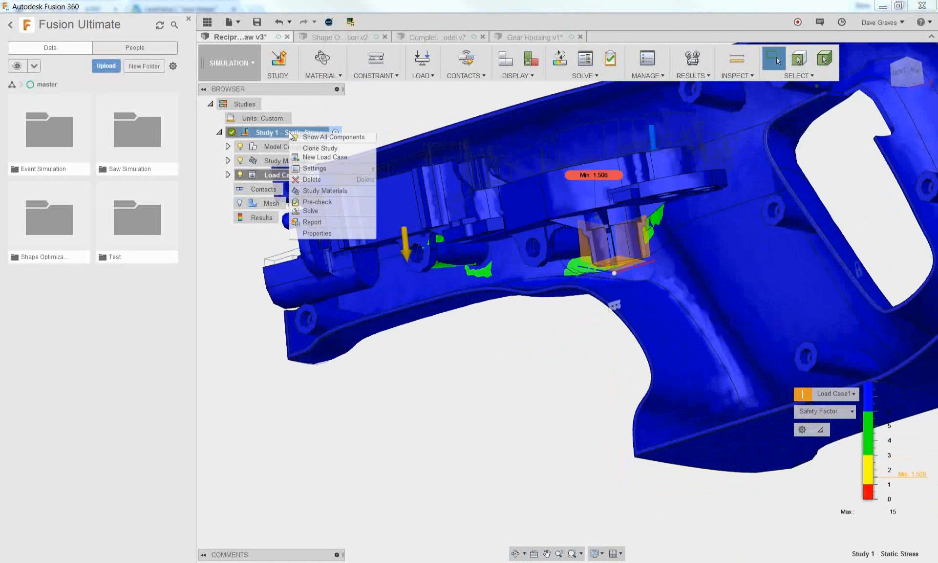
{"action": "left_click", "coordinate": [316, 149]}
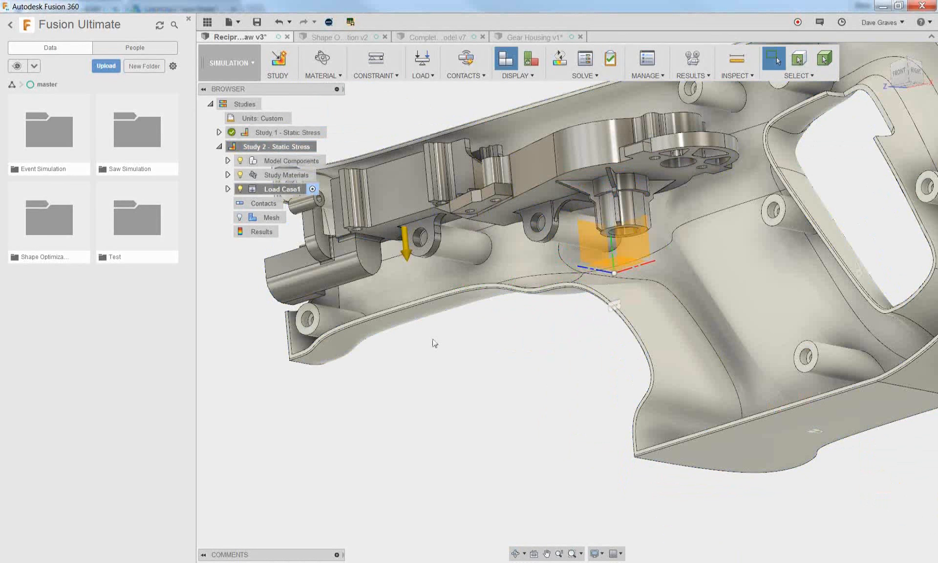
{"action": "left_click", "coordinate": [240, 69]}
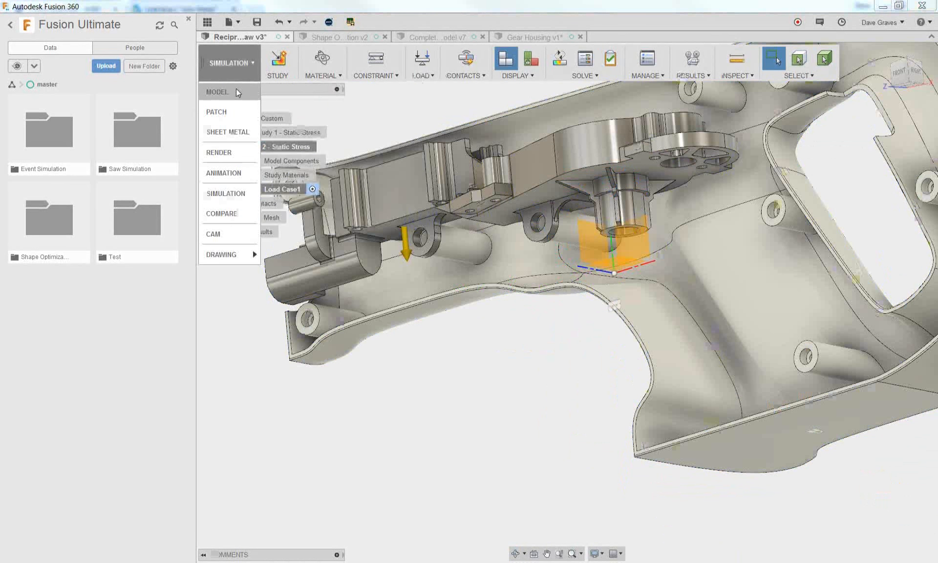
{"action": "left_click", "coordinate": [237, 92]}
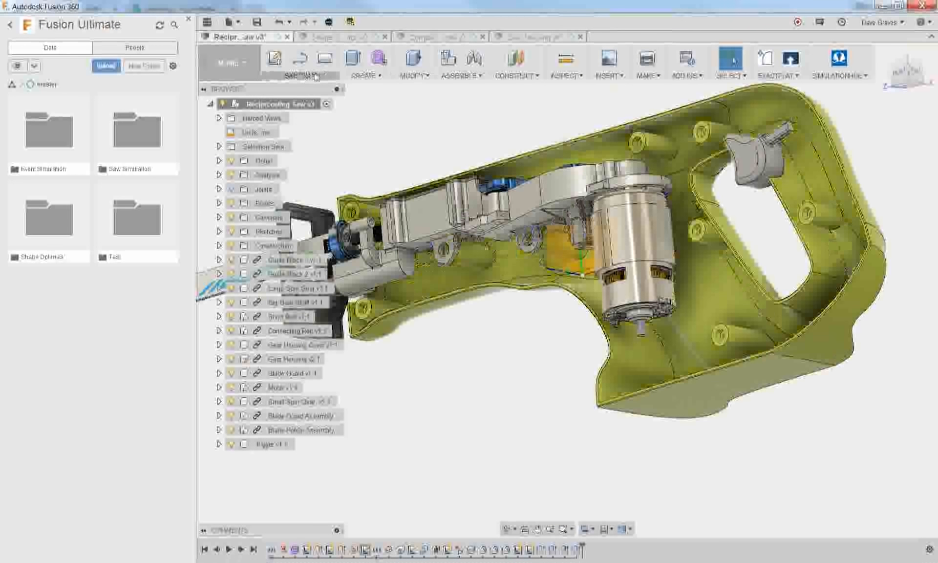
On the front origin plane, sketch a vertical line below each of the gear housing's two lower bosses, the blade-side one about 6 mm long
{"action": "left_click", "coordinate": [315, 76]}
{"action": "left_click", "coordinate": [312, 88]}
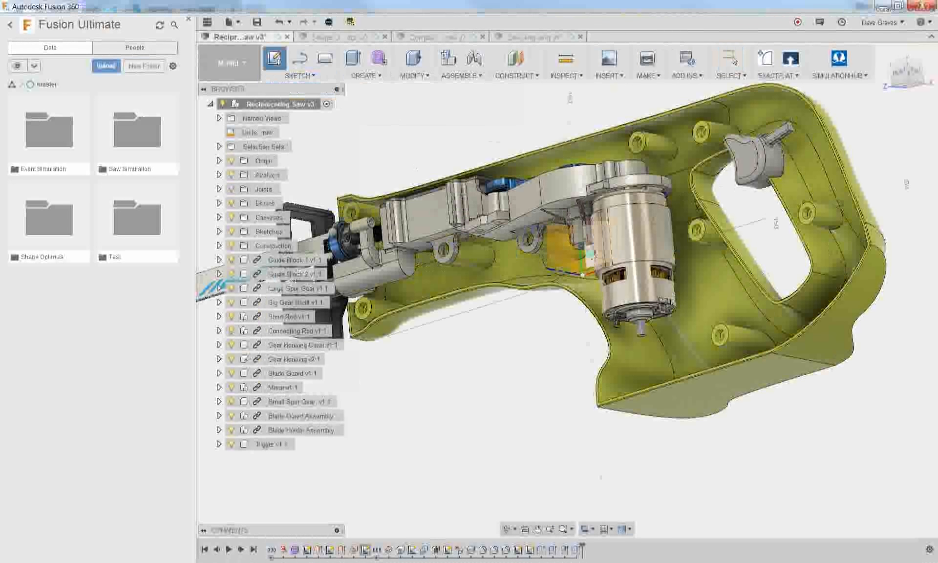
{"action": "left_click", "coordinate": [589, 253]}
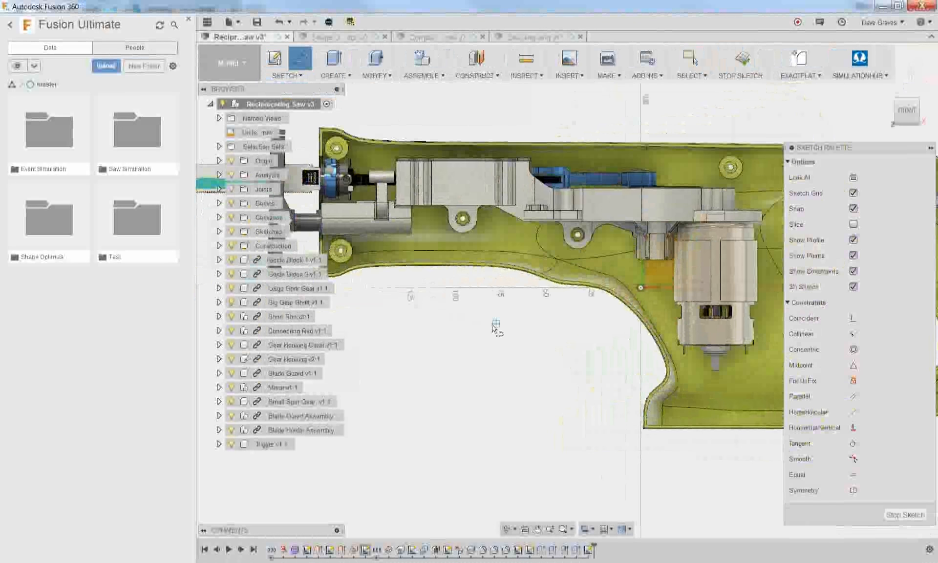
{"action": "scroll", "coordinate": [495, 327], "scroll_direction": "up", "scroll_amount": 3}
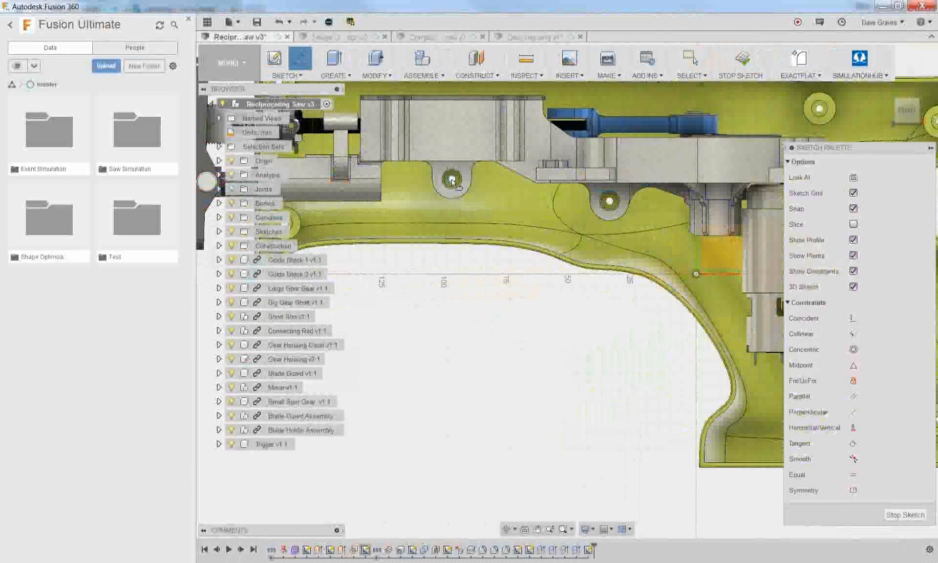
{"action": "left_click", "coordinate": [451, 219]}
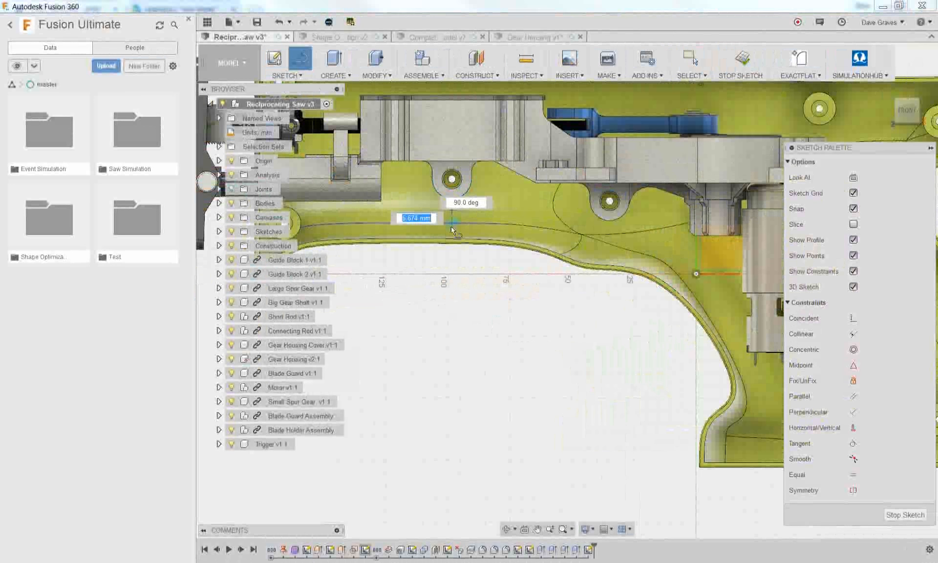
{"action": "scroll", "coordinate": [656, 223], "scroll_direction": "up", "scroll_amount": 2}
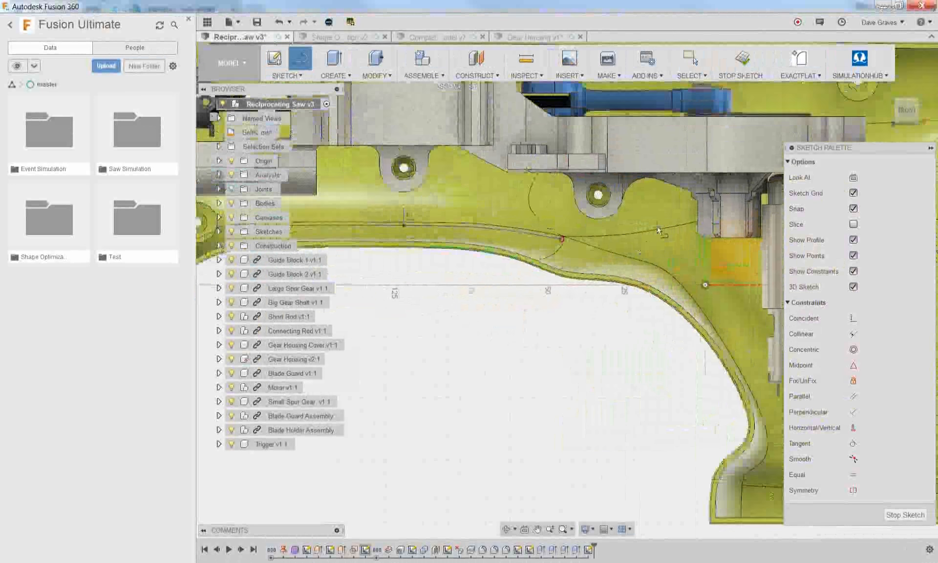
{"action": "left_click", "coordinate": [590, 227]}
{"action": "left_click", "coordinate": [591, 264]}
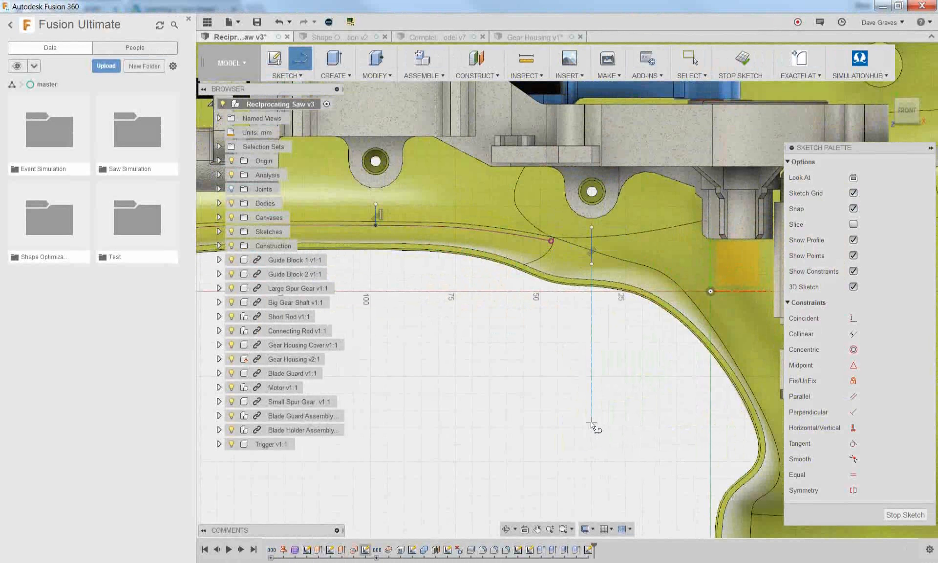
Try to create a 2 mm symmetric web from the sketched line below the blade-side boss, cancel it and close the sketch
{"action": "left_click", "coordinate": [334, 75]}
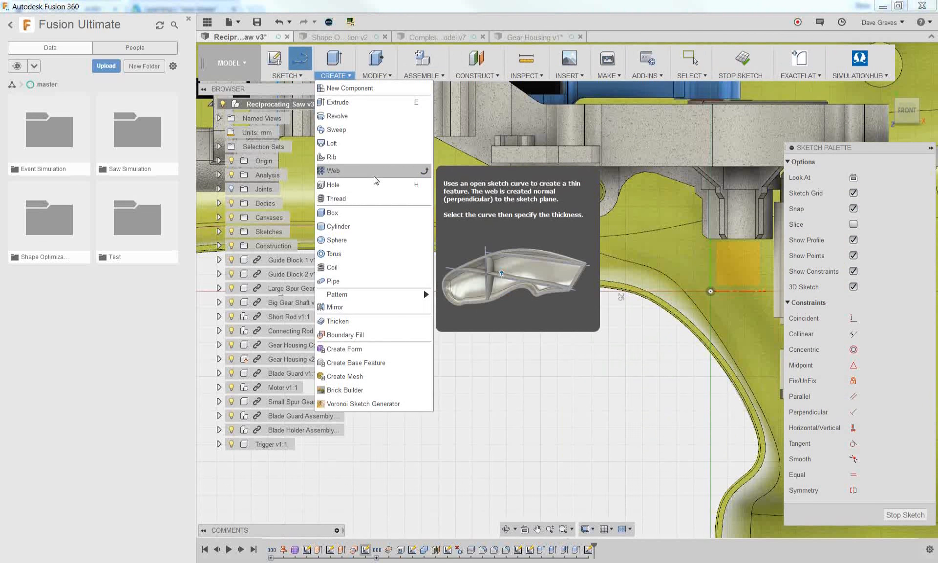
{"action": "left_click", "coordinate": [375, 181]}
{"action": "left_click", "coordinate": [375, 213]}
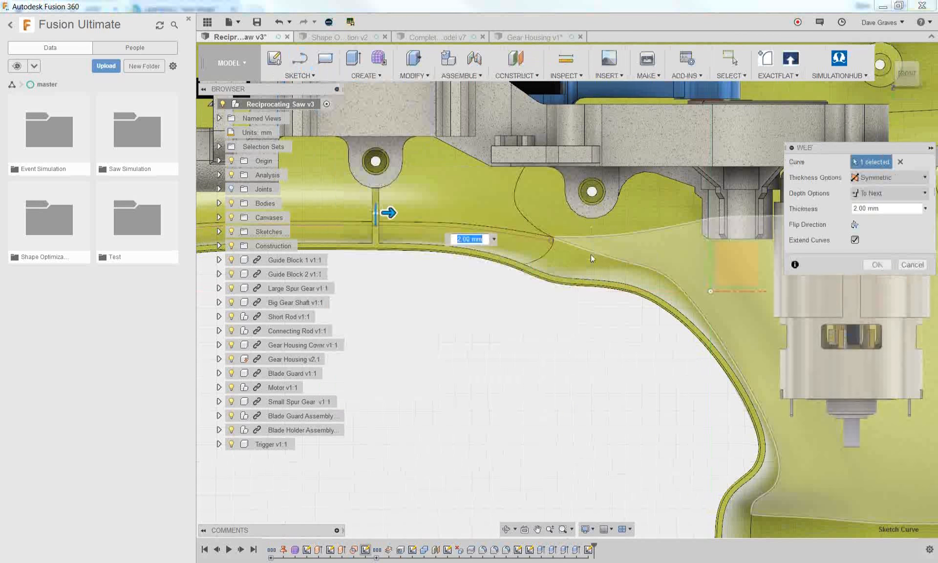
{"action": "scroll", "coordinate": [594, 244], "scroll_direction": "up", "scroll_amount": 3}
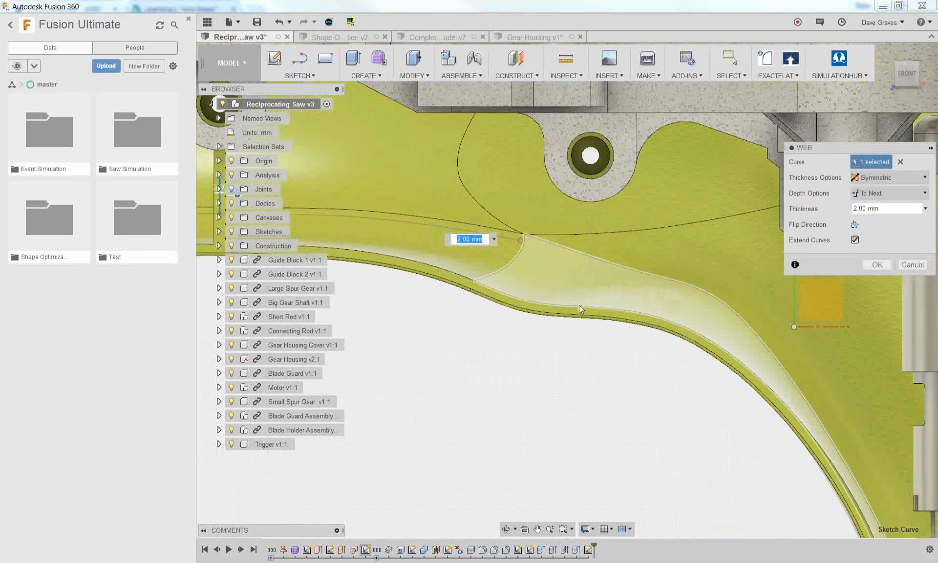
{"action": "scroll", "coordinate": [579, 304], "scroll_direction": "down", "scroll_amount": 5}
{"action": "middle_click_drag", "start_coordinate": [568, 336], "coordinate": [583, 285], "text": "shift"}
{"action": "left_click", "coordinate": [912, 265]}
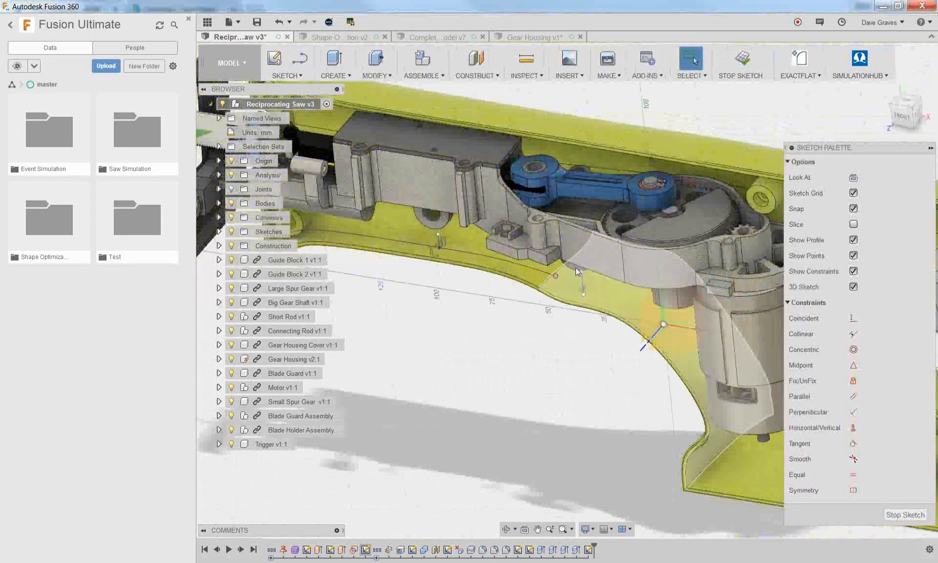
{"action": "left_click", "coordinate": [905, 514]}
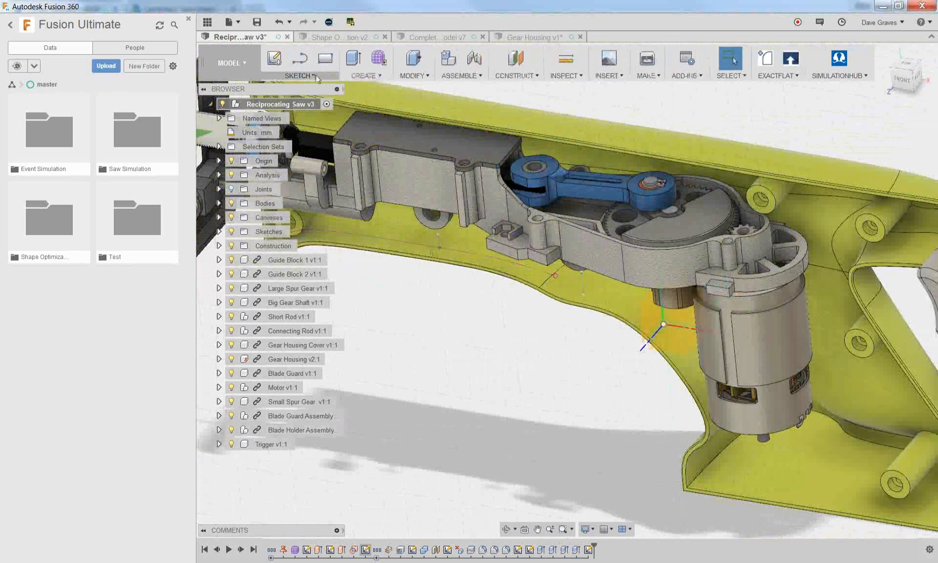
Try to create a symmetric web from the sketched line below the motor-side boss, adding the other line, and cancel it
{"action": "left_click", "coordinate": [368, 76]}
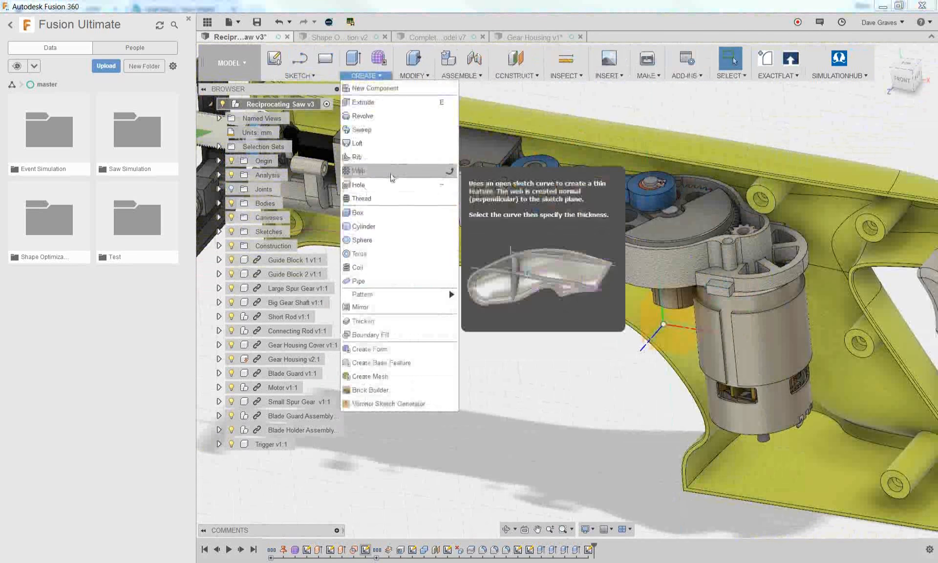
{"action": "left_click", "coordinate": [386, 171]}
{"action": "left_click", "coordinate": [583, 287]}
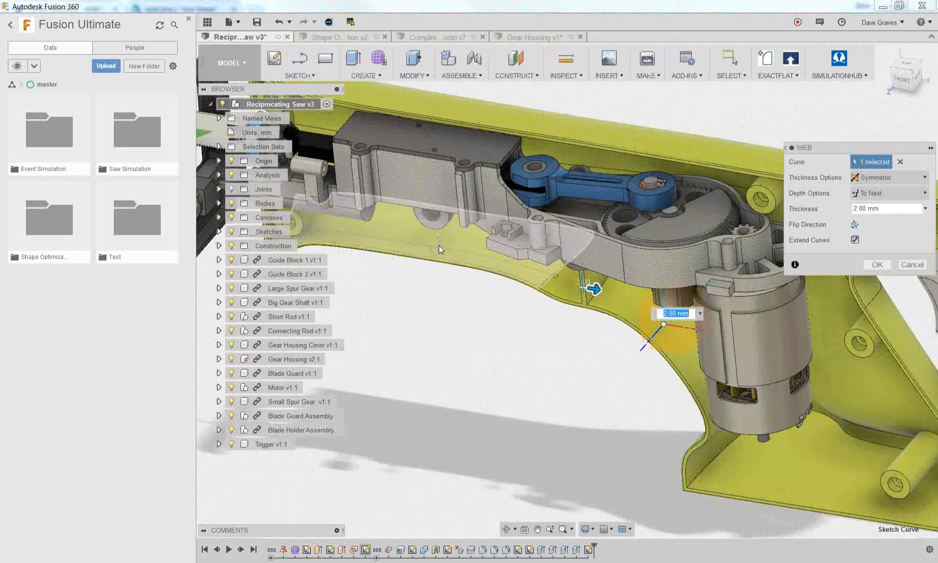
{"action": "scroll", "coordinate": [435, 237], "scroll_direction": "up", "scroll_amount": 3}
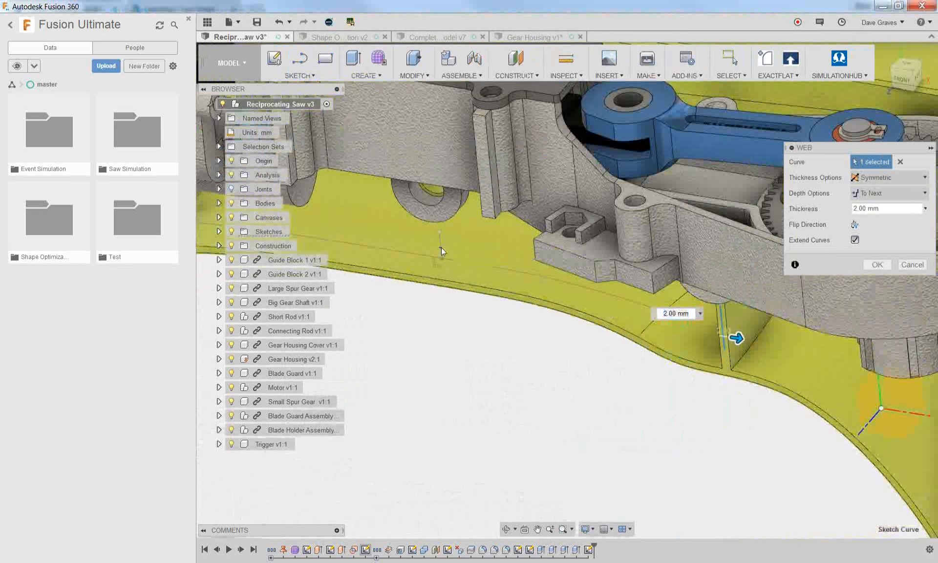
{"action": "scroll", "coordinate": [441, 243], "scroll_direction": "up", "scroll_amount": 2}
{"action": "left_click_drag", "start_coordinate": [440, 245], "coordinate": [376, 282]}
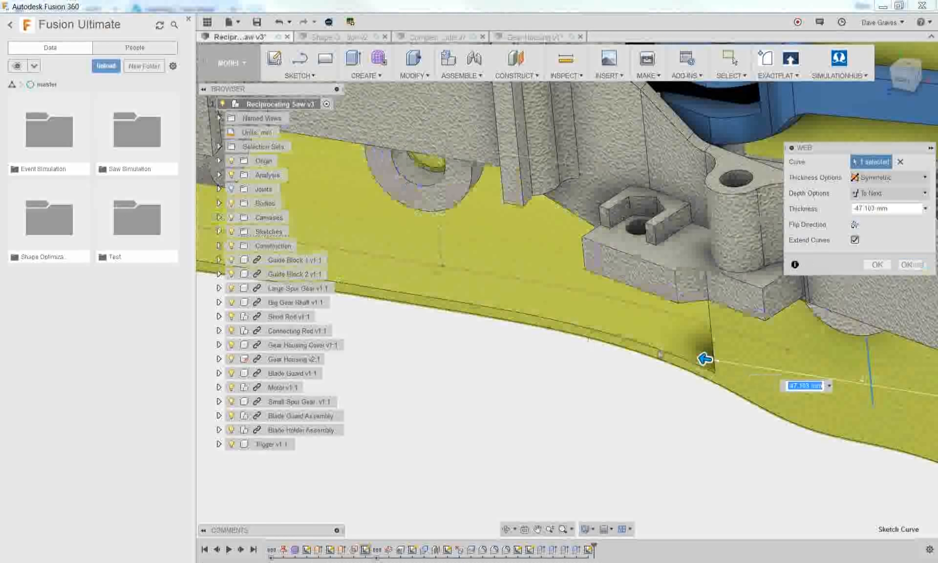
{"action": "scroll", "coordinate": [685, 320], "scroll_direction": "down", "scroll_amount": 3}
{"action": "left_click", "coordinate": [912, 265]}
{"action": "scroll", "coordinate": [620, 382], "scroll_direction": "down", "scroll_amount": 4}
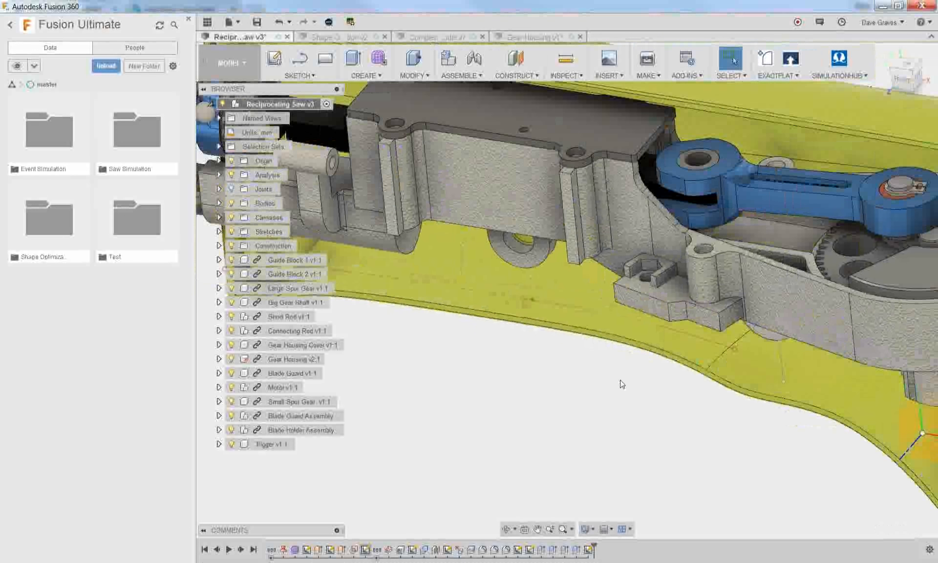
Reopen the two-line sketch to check it, close it, and delete it from the design history
{"action": "double_click", "coordinate": [588, 549]}
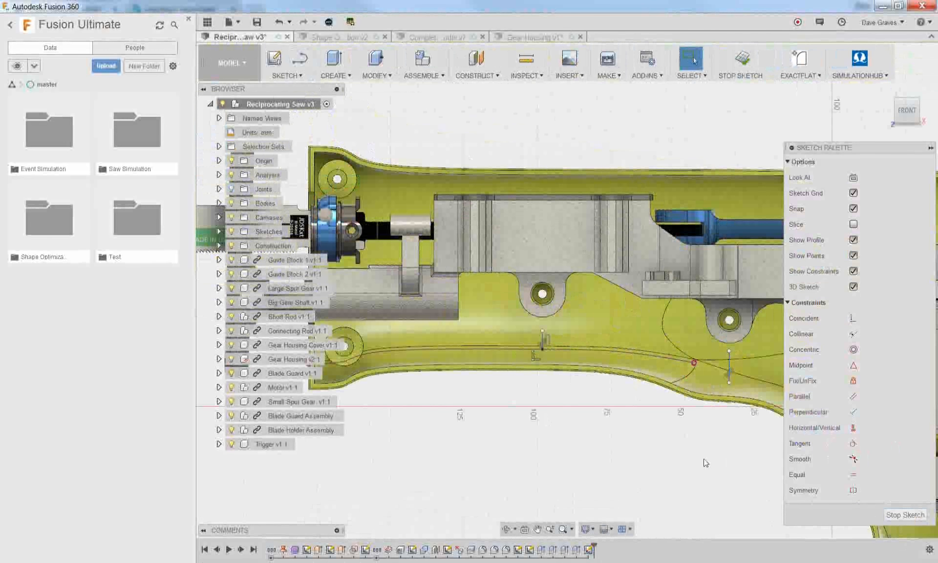
{"action": "left_click", "coordinate": [905, 514]}
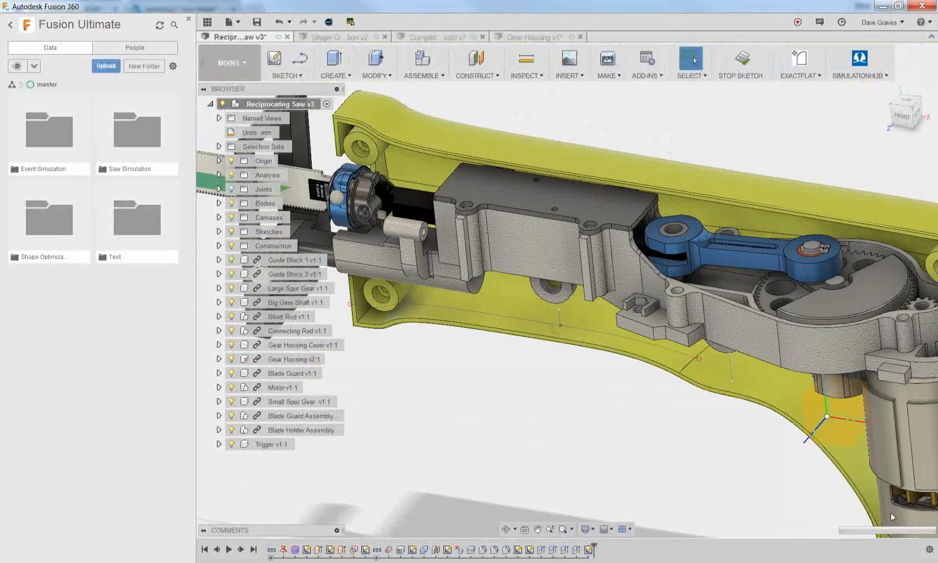
{"action": "right_click", "coordinate": [591, 554]}
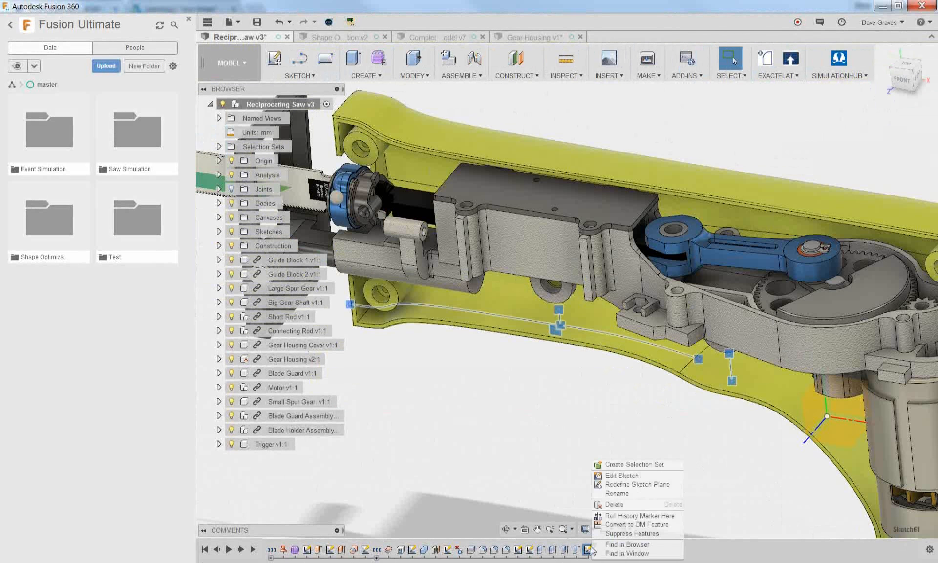
{"action": "left_click", "coordinate": [606, 509]}
On the front origin plane, sketch a separate vertical line below each of the gear housing's two lower bosses and finish the sketch
{"action": "left_click", "coordinate": [274, 59]}
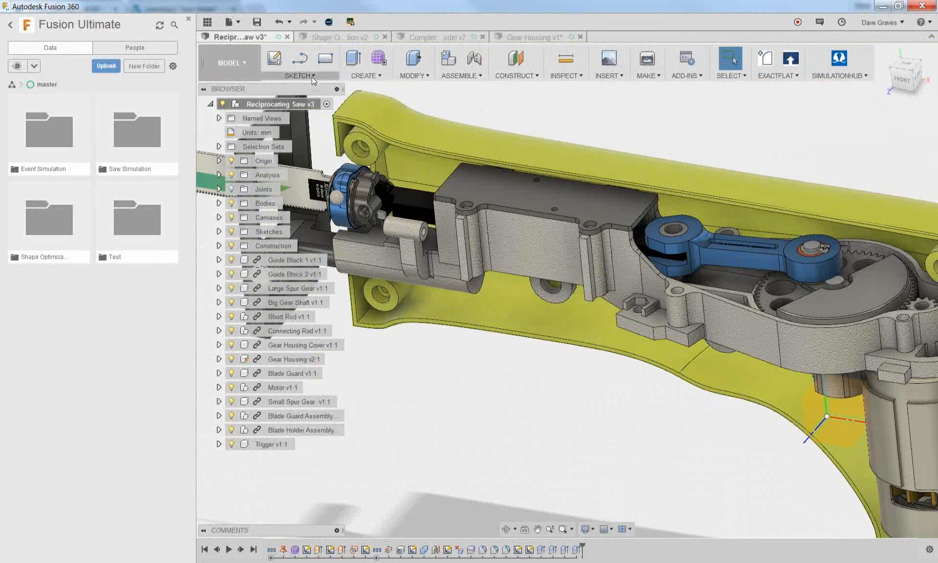
{"action": "scroll", "coordinate": [610, 338], "scroll_direction": "down", "scroll_amount": 2}
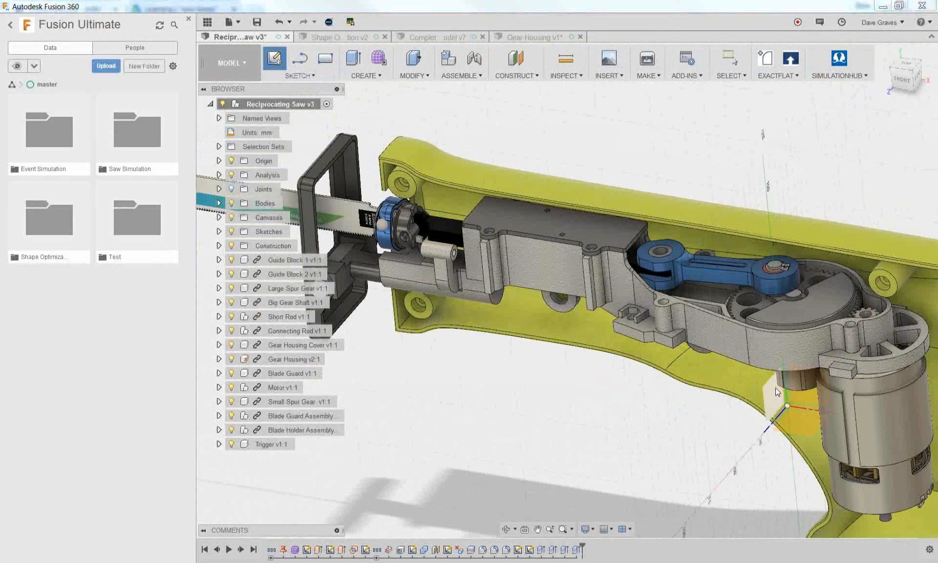
{"action": "left_click", "coordinate": [801, 398]}
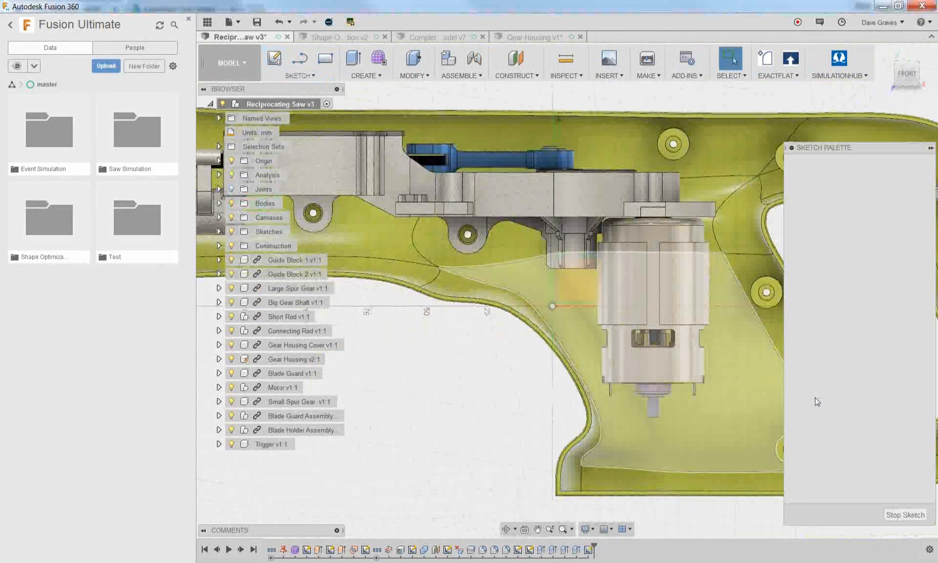
{"action": "scroll", "coordinate": [425, 401], "scroll_direction": "up", "scroll_amount": 5}
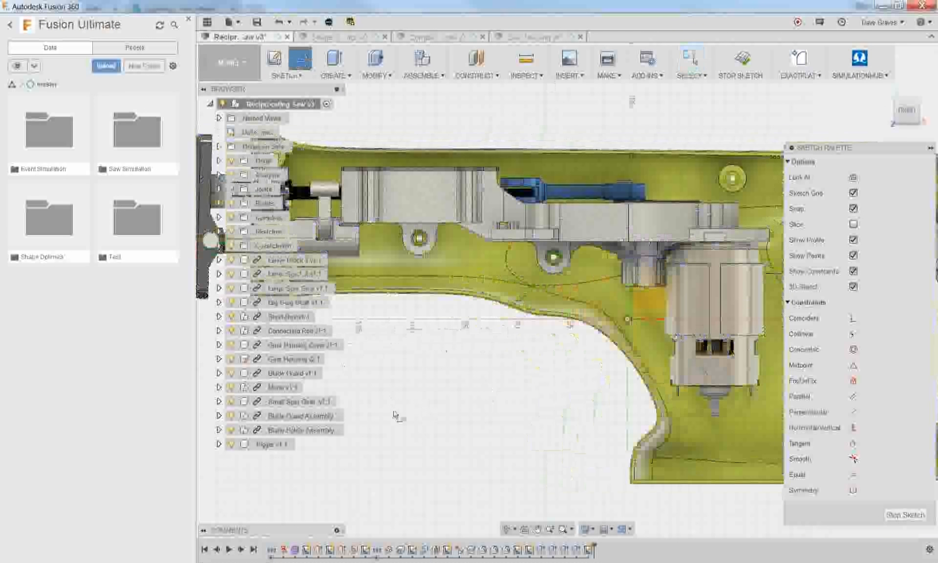
{"action": "key", "text": "l"}
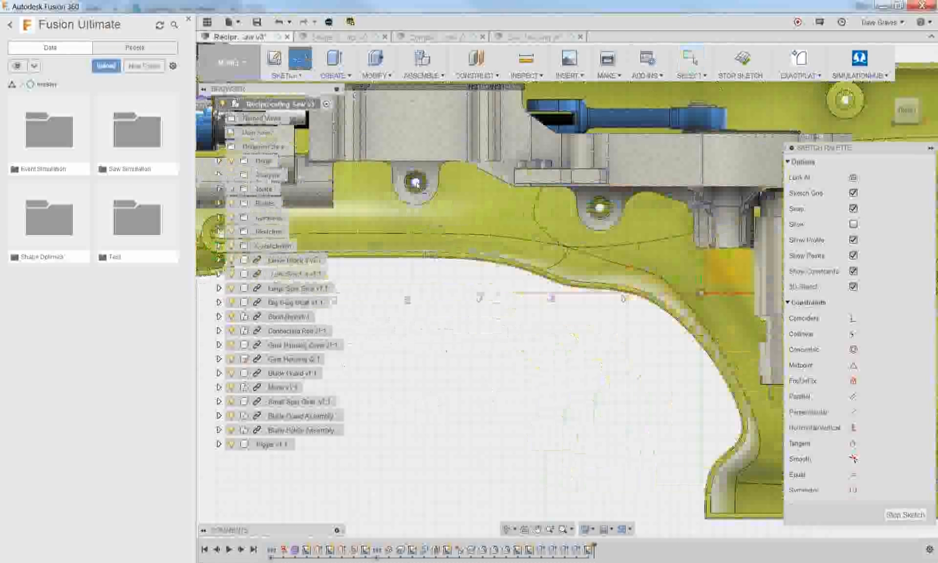
{"action": "left_click", "coordinate": [415, 215]}
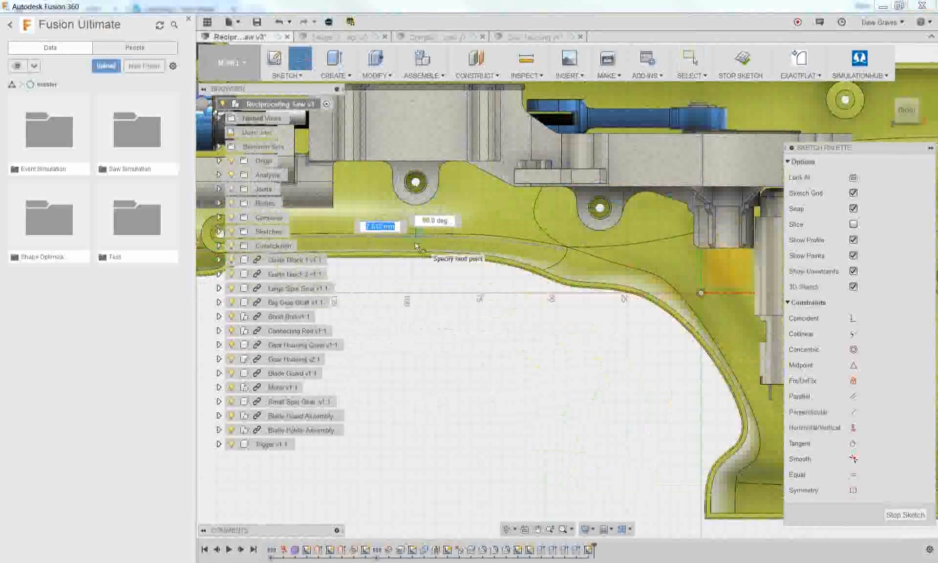
{"action": "left_click", "coordinate": [416, 244]}
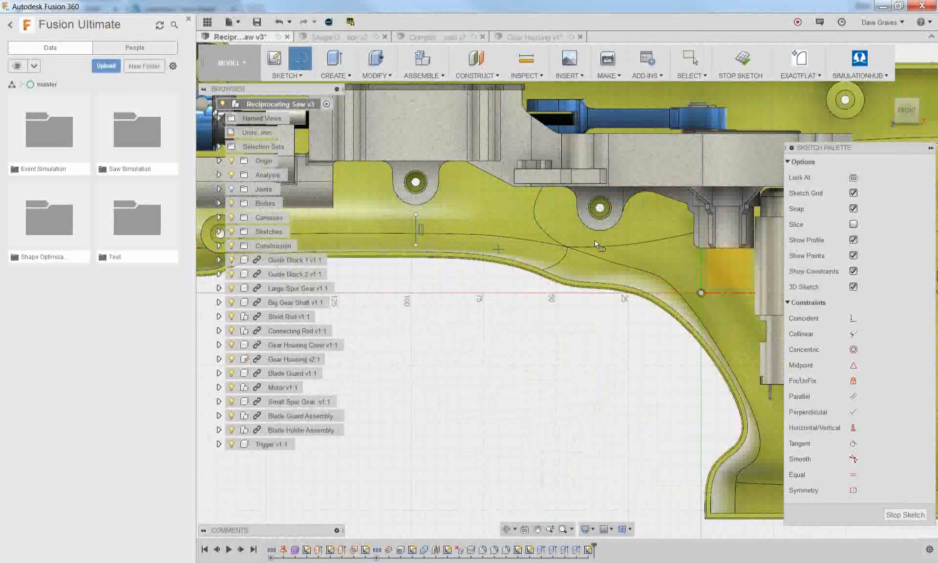
{"action": "left_click", "coordinate": [599, 239]}
{"action": "left_click", "coordinate": [600, 262]}
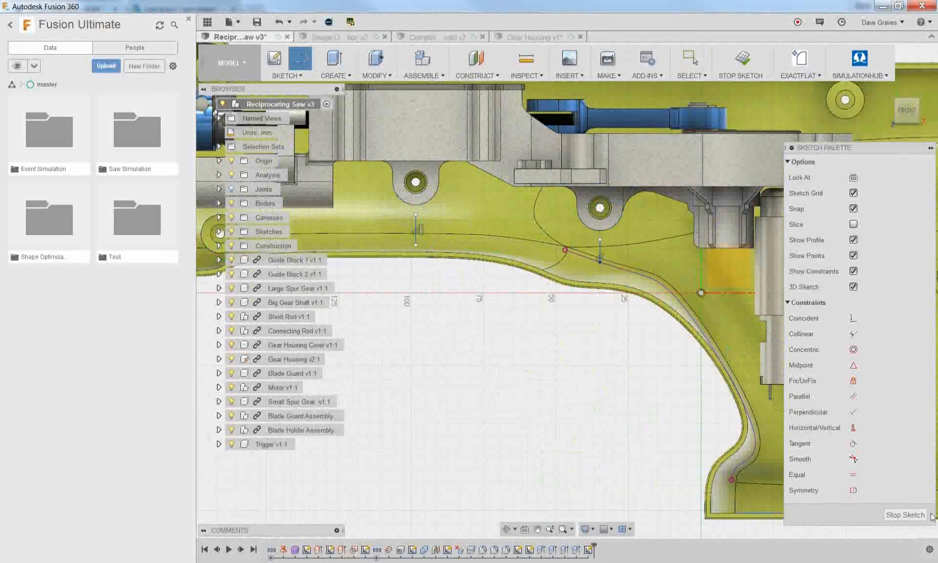
{"action": "left_click", "coordinate": [905, 515]}
Create a symmetric, to-next web from the line below the blade-side boss, with its thickness driven by the Thickness user parameter
{"action": "left_click", "coordinate": [365, 75]}
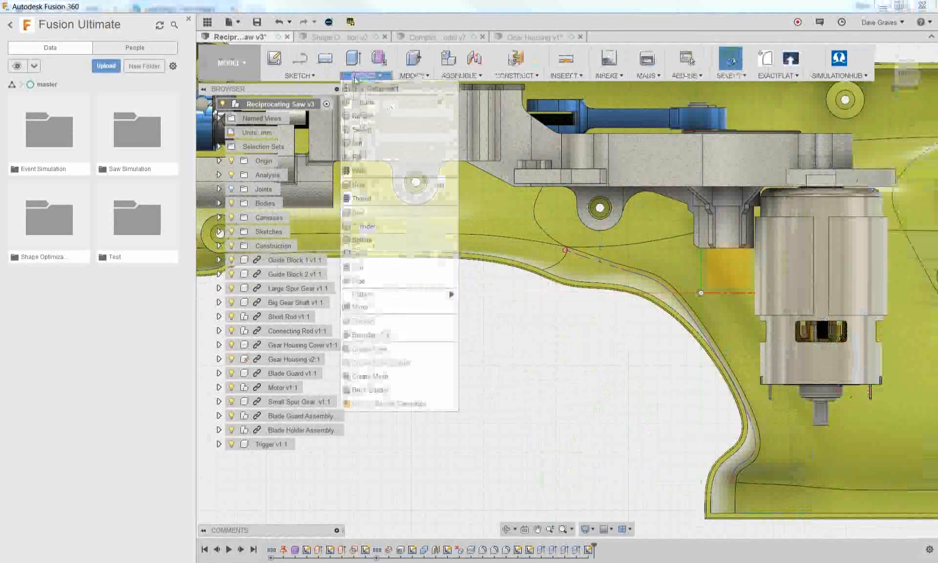
{"action": "left_click", "coordinate": [389, 169]}
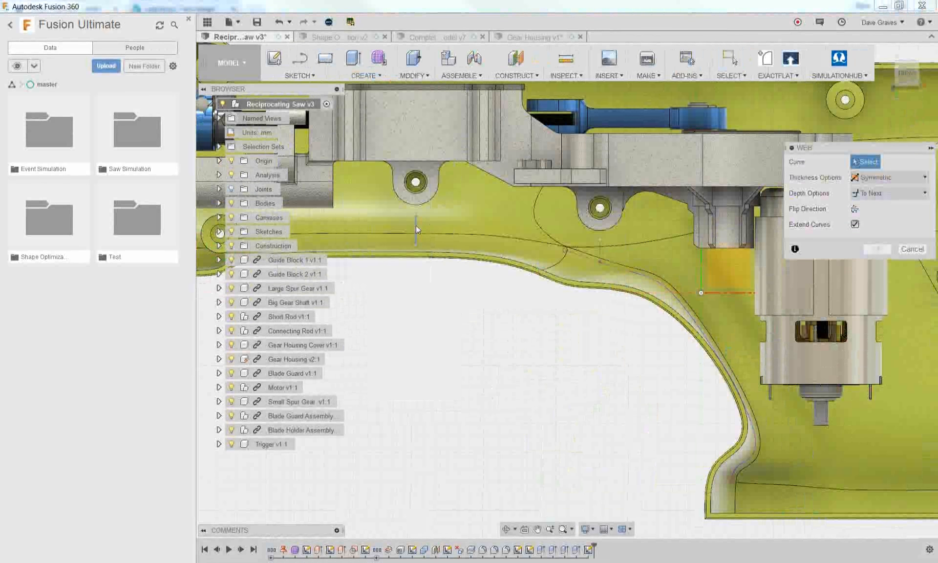
{"action": "left_click", "coordinate": [415, 224]}
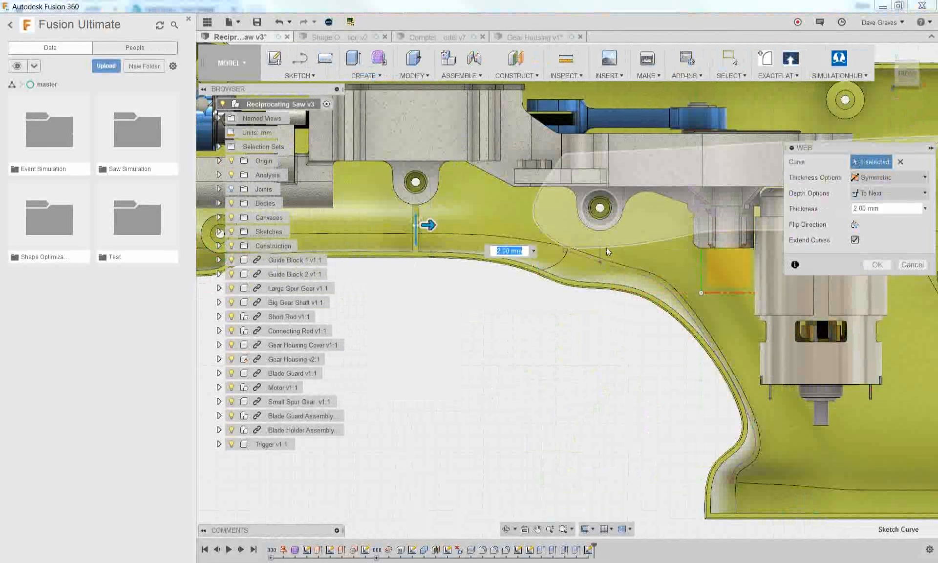
{"action": "scroll", "coordinate": [606, 248], "scroll_direction": "up", "scroll_amount": 2}
{"action": "scroll", "coordinate": [594, 319], "scroll_direction": "down", "scroll_amount": 3}
{"action": "middle_click_drag", "start_coordinate": [557, 369], "coordinate": [561, 266], "text": "shift"}
{"action": "left_click", "coordinate": [902, 210]}
{"action": "type", "text": "thi"}
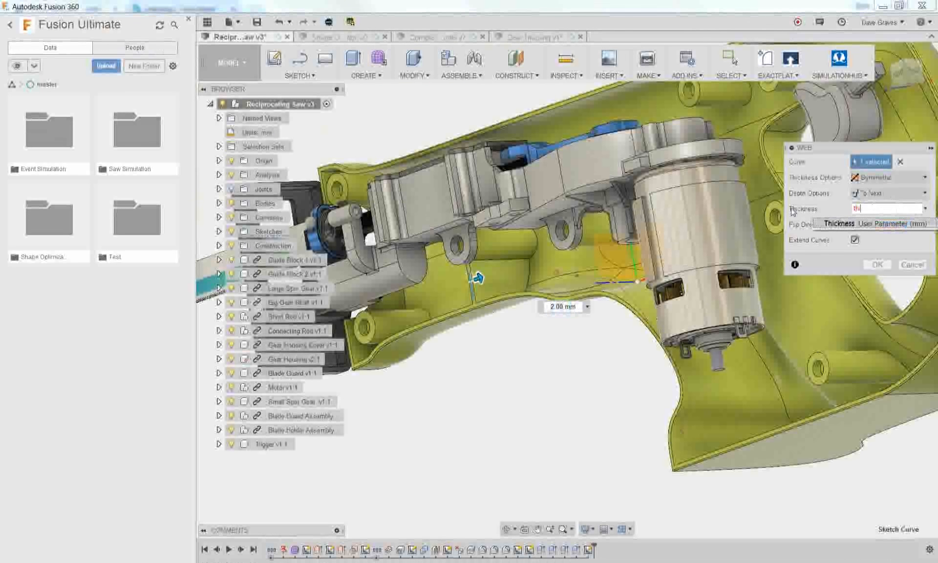
{"action": "left_click", "coordinate": [824, 225]}
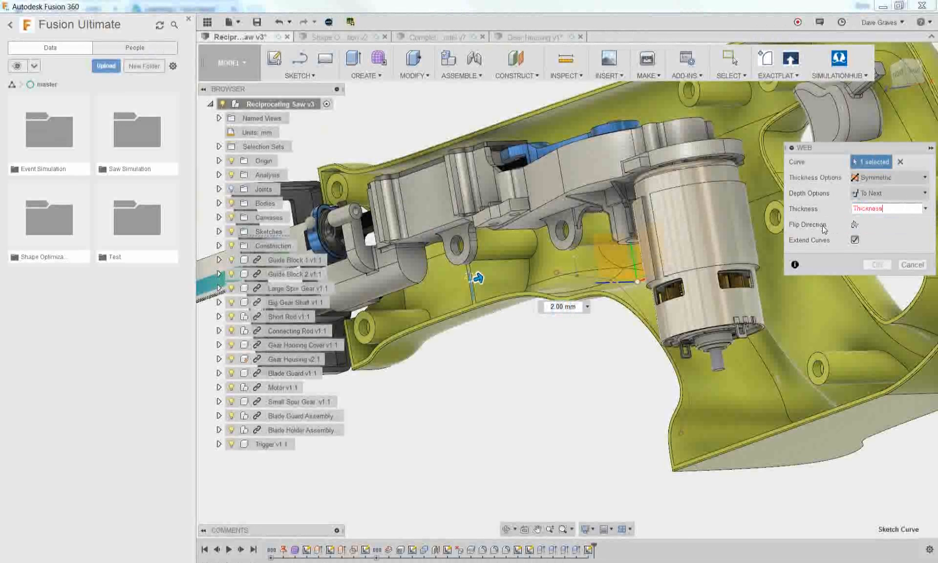
{"action": "left_click", "coordinate": [877, 265]}
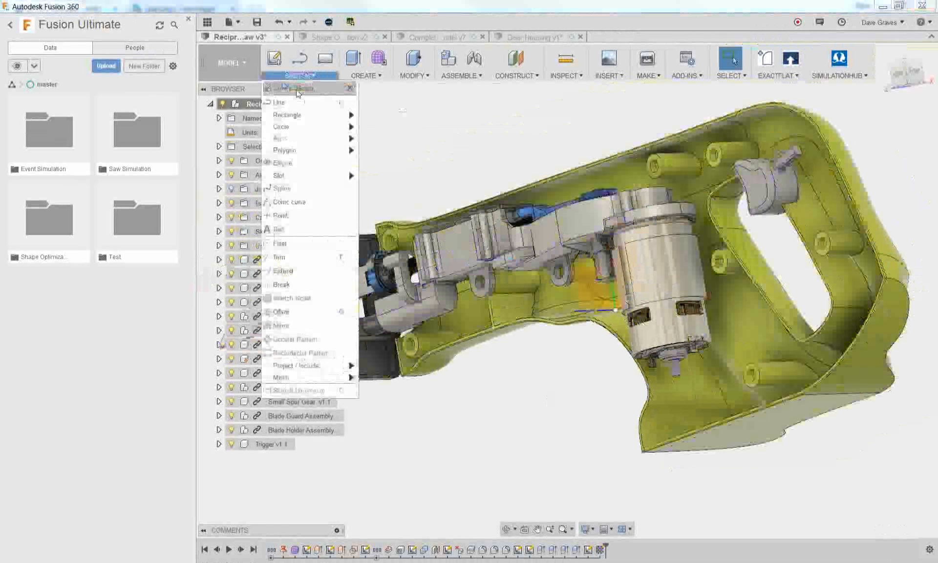
In a new sketch on the front origin plane, draw a vertical line below the motor-side boss and finish the sketch
{"action": "left_click", "coordinate": [622, 279]}
{"action": "key", "text": "l"}
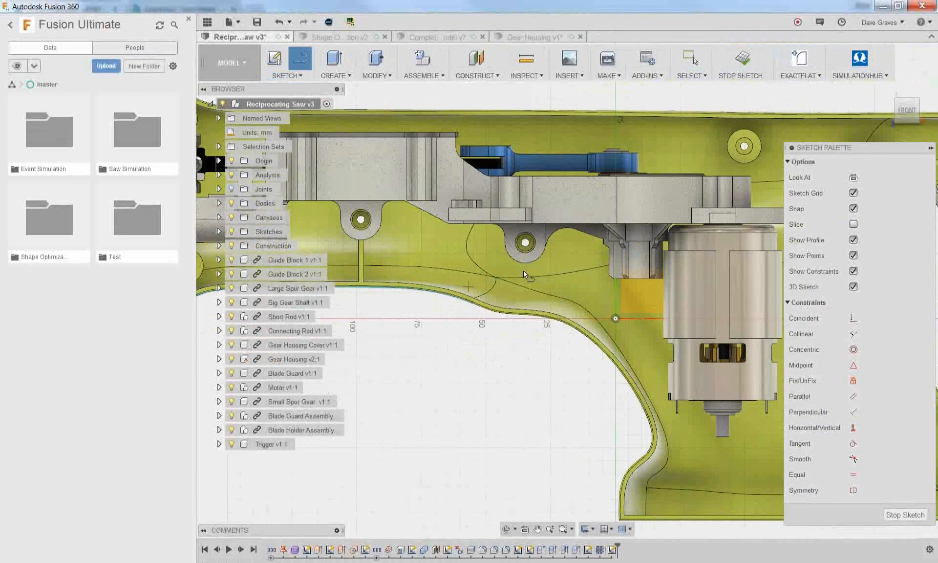
{"action": "scroll", "coordinate": [526, 272], "scroll_direction": "up", "scroll_amount": 2}
{"action": "left_click", "coordinate": [525, 264]}
{"action": "left_click", "coordinate": [525, 295]}
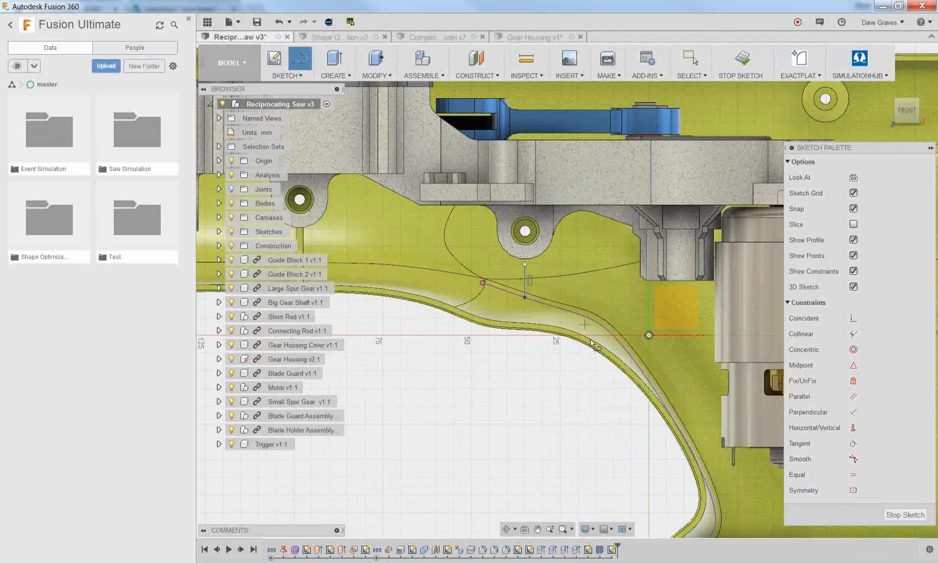
{"action": "left_click", "coordinate": [904, 515]}
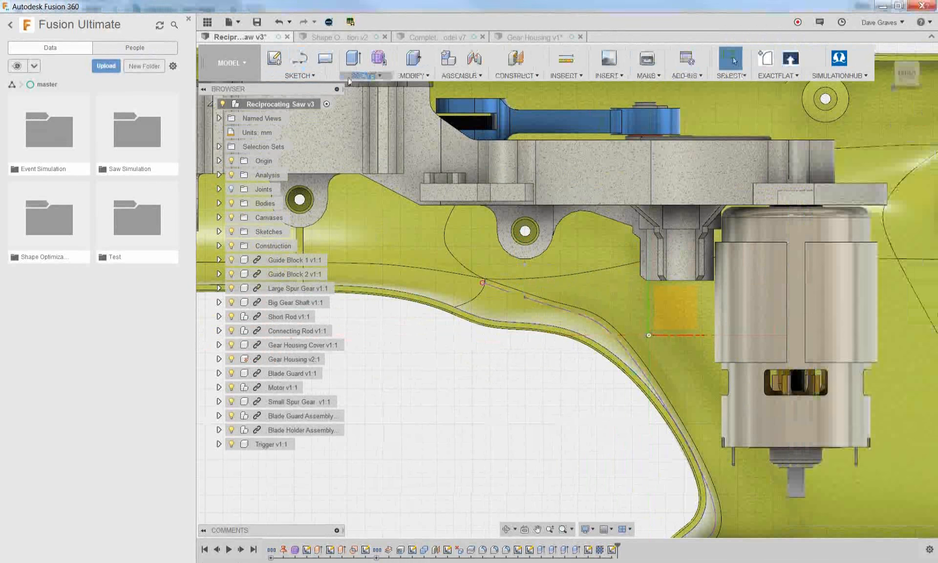
Create a symmetric, to-next web from the line below the motor-side boss, with its thickness set to the Thickness user parameter
{"action": "left_click", "coordinate": [366, 76]}
{"action": "left_click", "coordinate": [361, 170]}
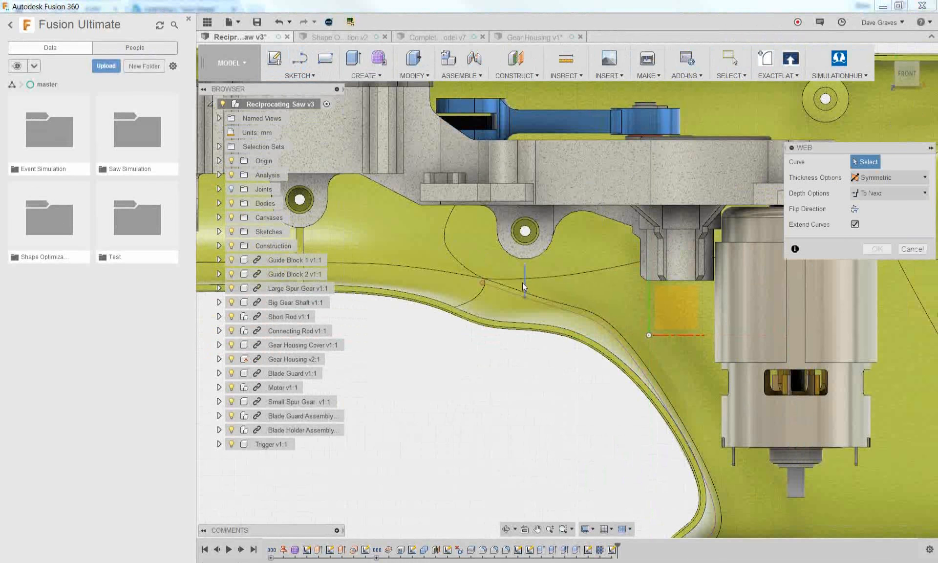
{"action": "left_click", "coordinate": [523, 282]}
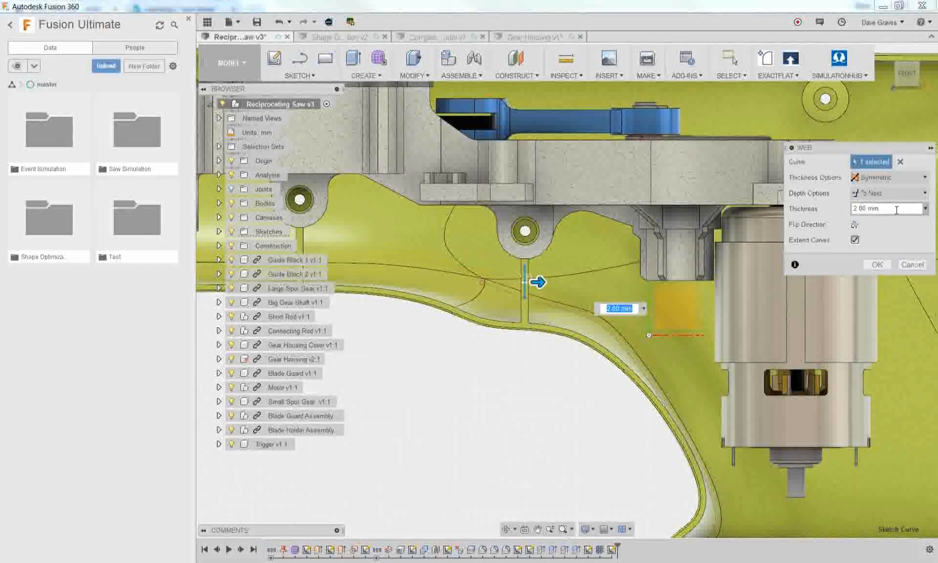
{"action": "left_click_drag", "start_coordinate": [896, 210], "coordinate": [835, 210]}
{"action": "type", "text": "thic"}
{"action": "key", "text": "Return"}
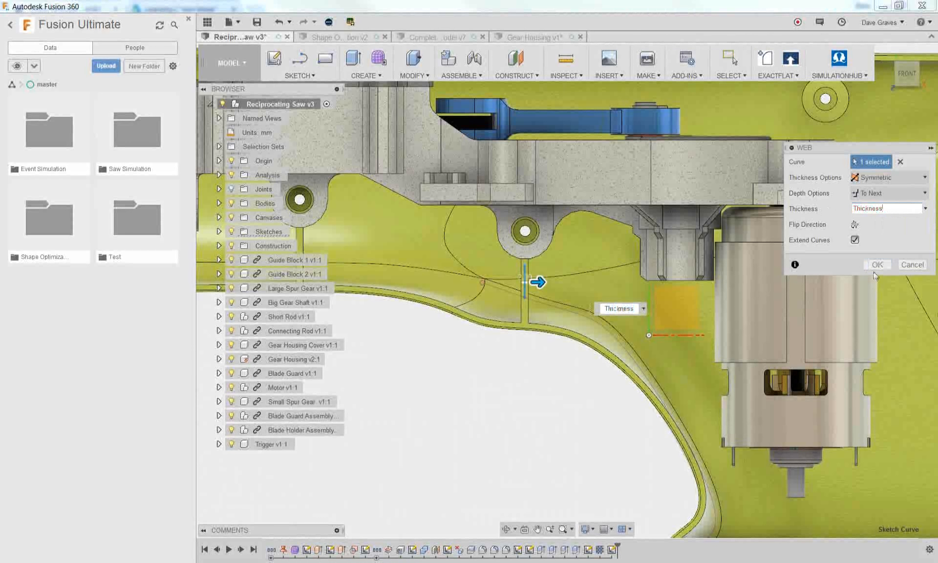
{"action": "left_click", "coordinate": [875, 264]}
{"action": "scroll", "coordinate": [709, 270], "scroll_direction": "down", "scroll_amount": 3}
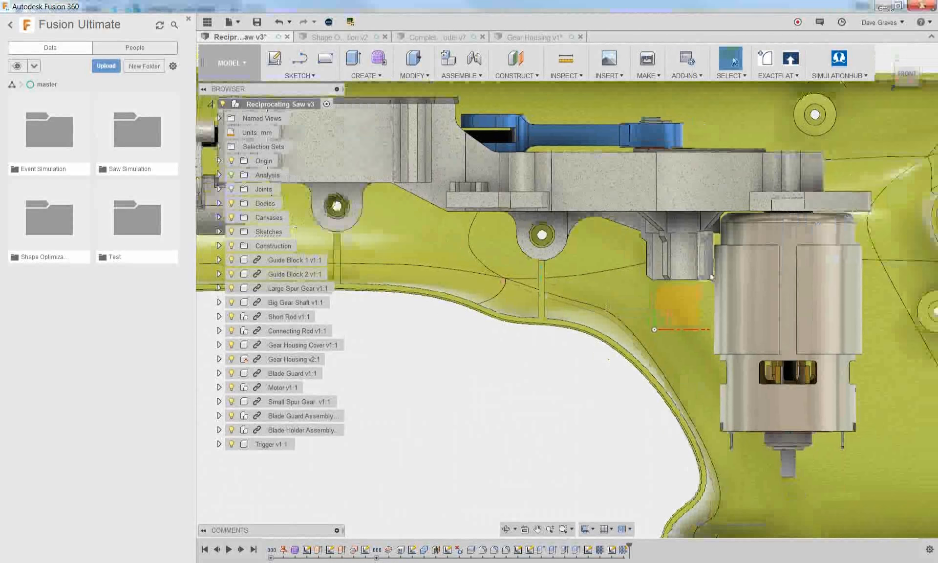
Save a new version of the saw design and switch to the Simulation workspace, checking the result status of Study 1
{"action": "left_click", "coordinate": [261, 23]}
{"action": "left_click", "coordinate": [459, 278]}
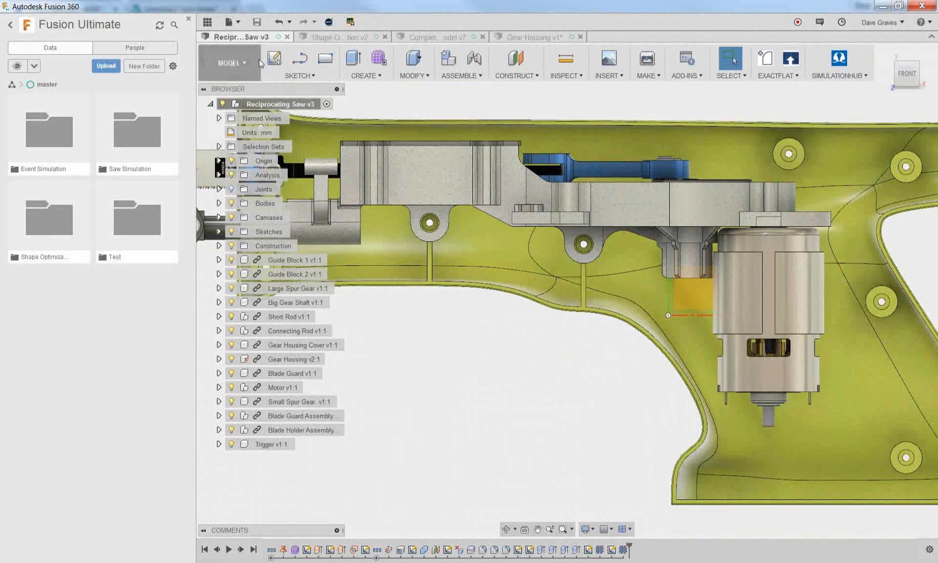
{"action": "left_click", "coordinate": [244, 64]}
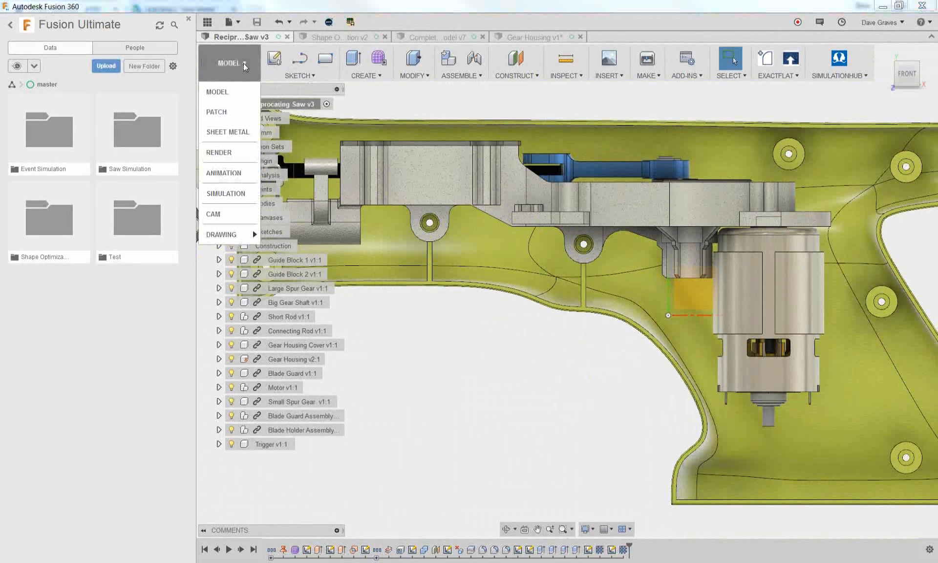
{"action": "left_click", "coordinate": [230, 194]}
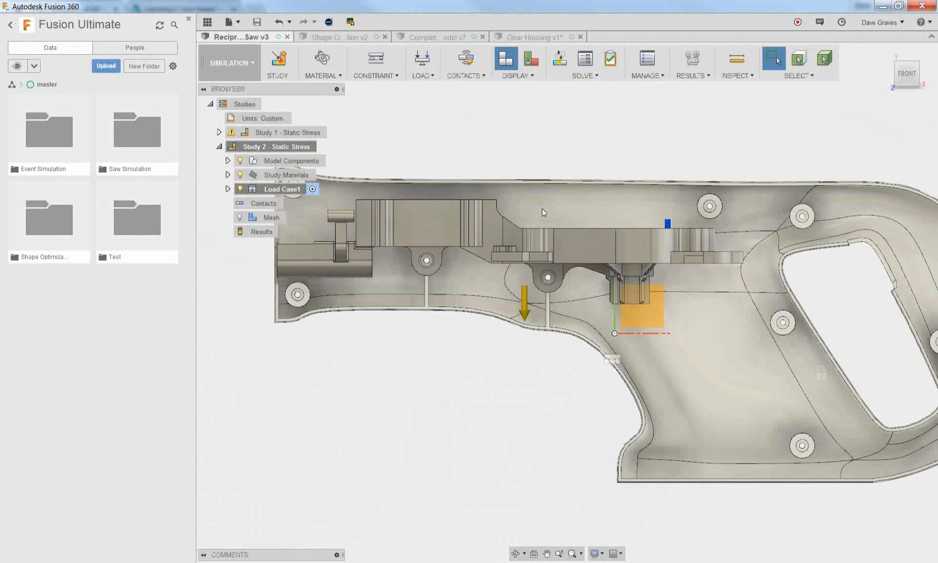
{"action": "middle_click_drag", "start_coordinate": [626, 145], "coordinate": [595, 187], "text": "shift"}
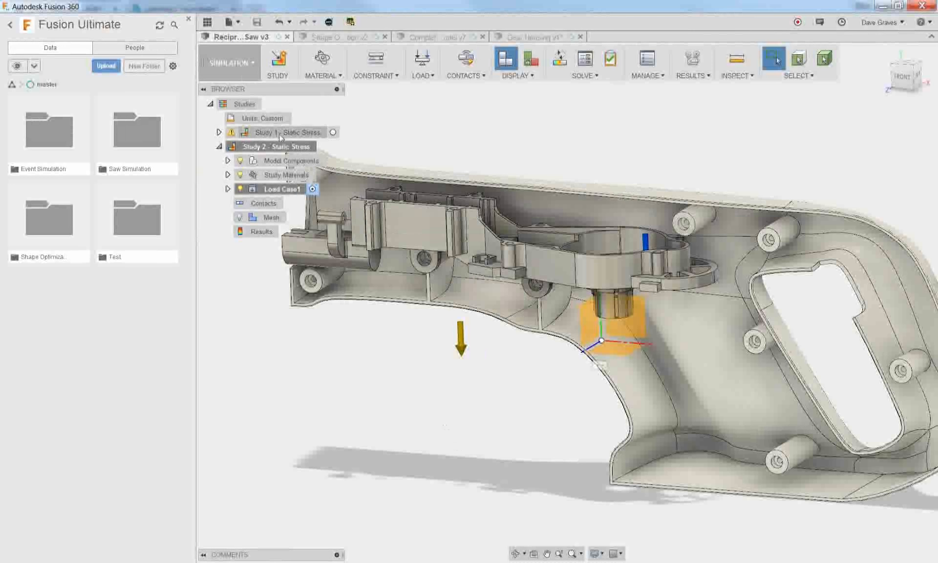
{"action": "left_click", "coordinate": [234, 136]}
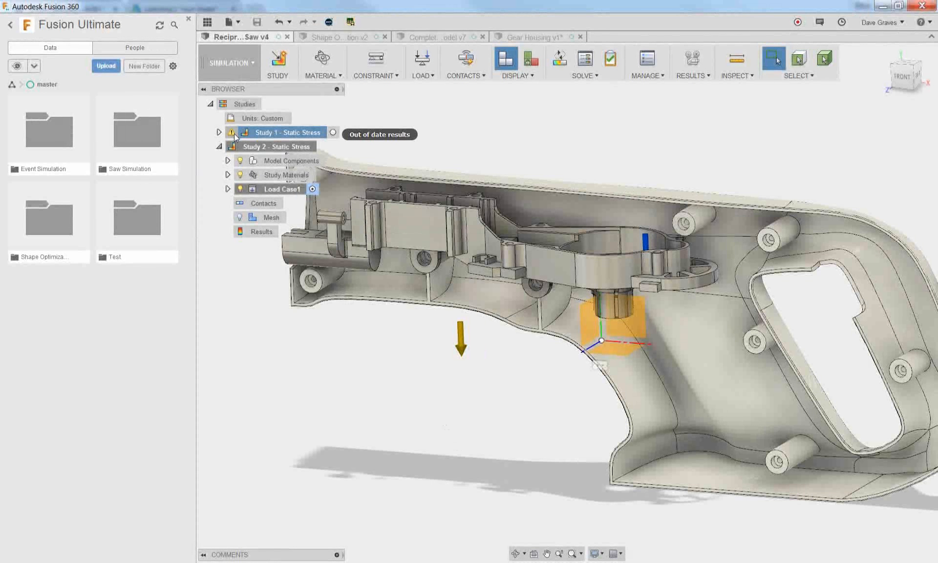
Solve Study 2 - Static Stress on the cloud and close the job status window
{"action": "left_click", "coordinate": [559, 58]}
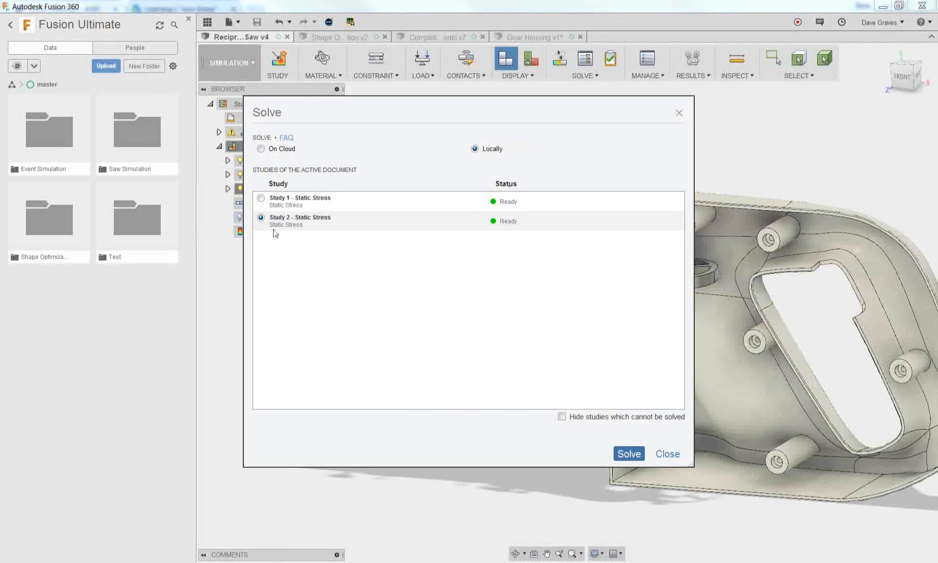
{"action": "left_click", "coordinate": [261, 149]}
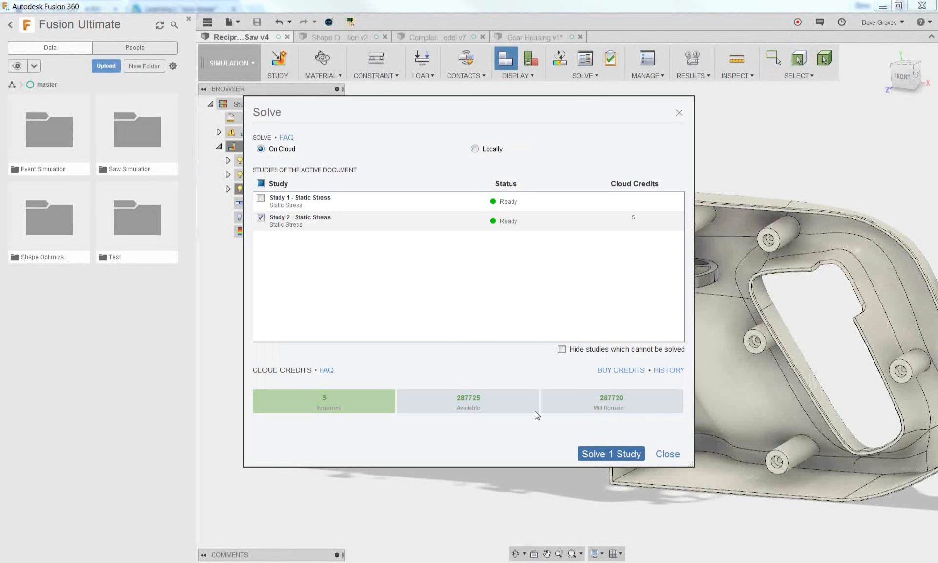
{"action": "left_click", "coordinate": [601, 453]}
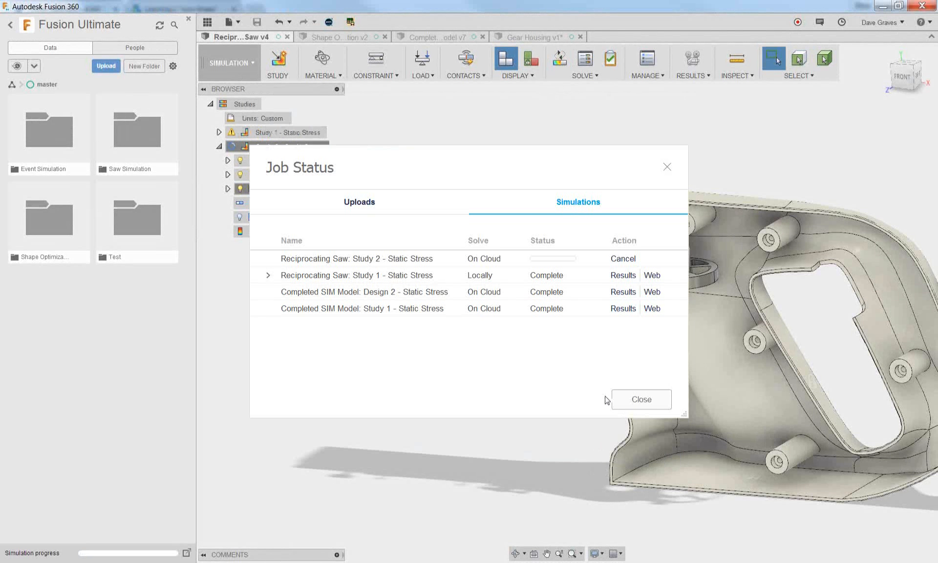
{"action": "left_click", "coordinate": [630, 399]}
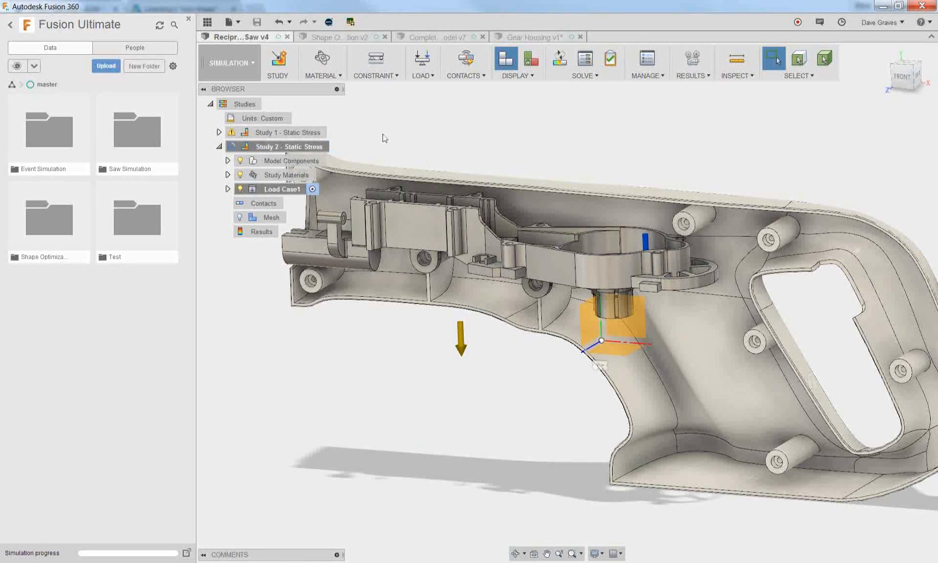
Clone Study 2 - Static Stress
{"action": "right_click", "coordinate": [299, 152]}
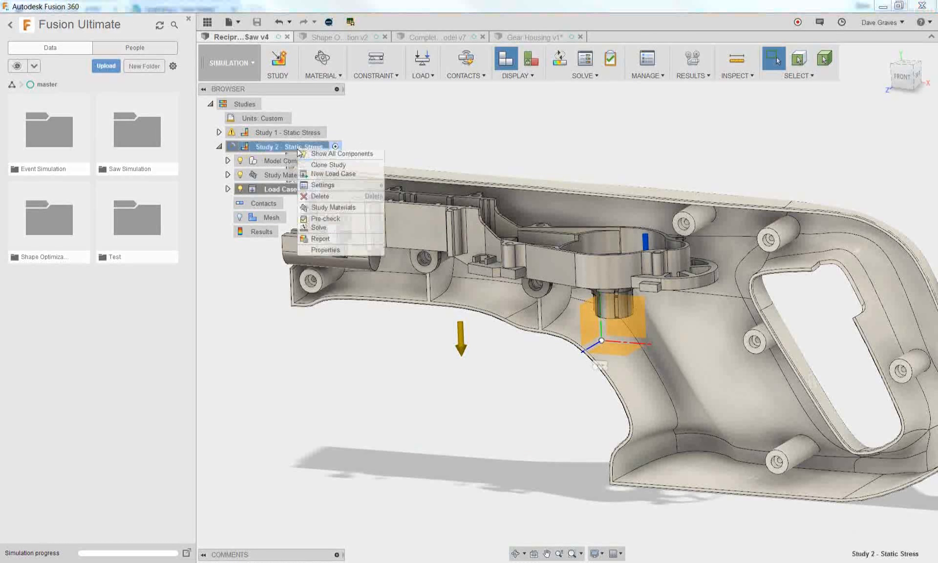
{"action": "left_click", "coordinate": [317, 165]}
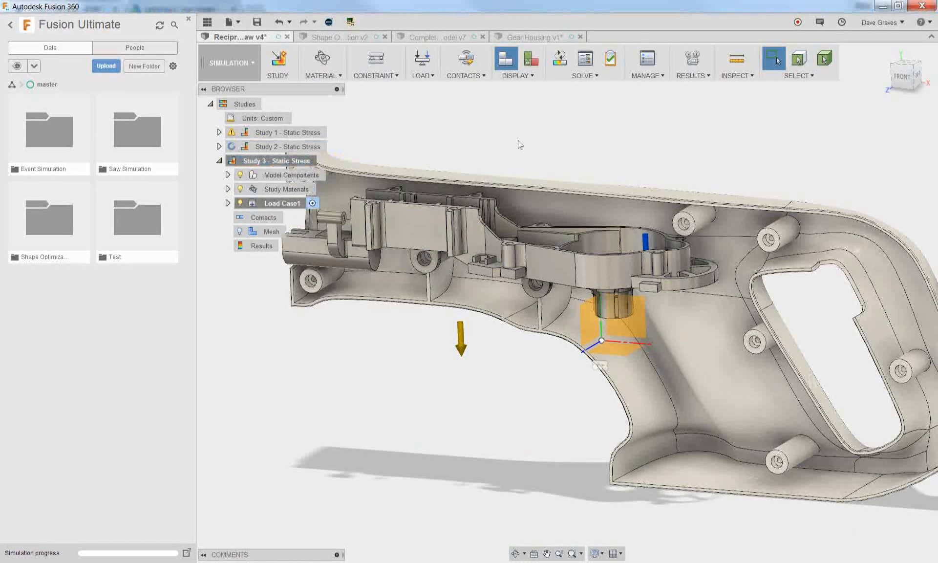
Change the study type of Study 3 to Nonlinear Static Stress (Preview)
{"action": "left_click", "coordinate": [282, 164]}
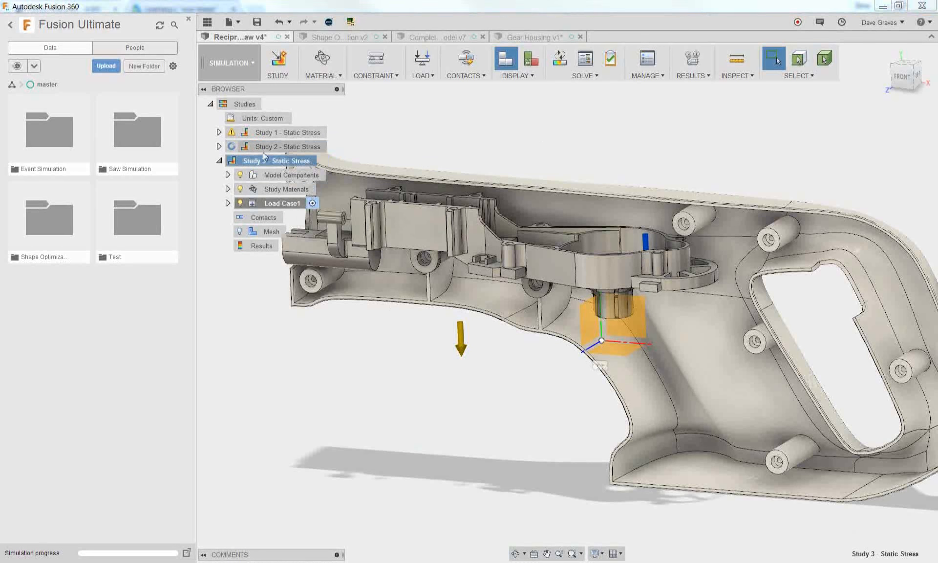
{"action": "mouse_move", "coordinate": [498, 418]}
{"action": "middle_mouse_down", "text": "shift"}
{"action": "mouse_move", "coordinate": [498, 385]}
{"action": "mouse_move", "coordinate": [498, 416]}
{"action": "middle_mouse_up", "text": "shift"}
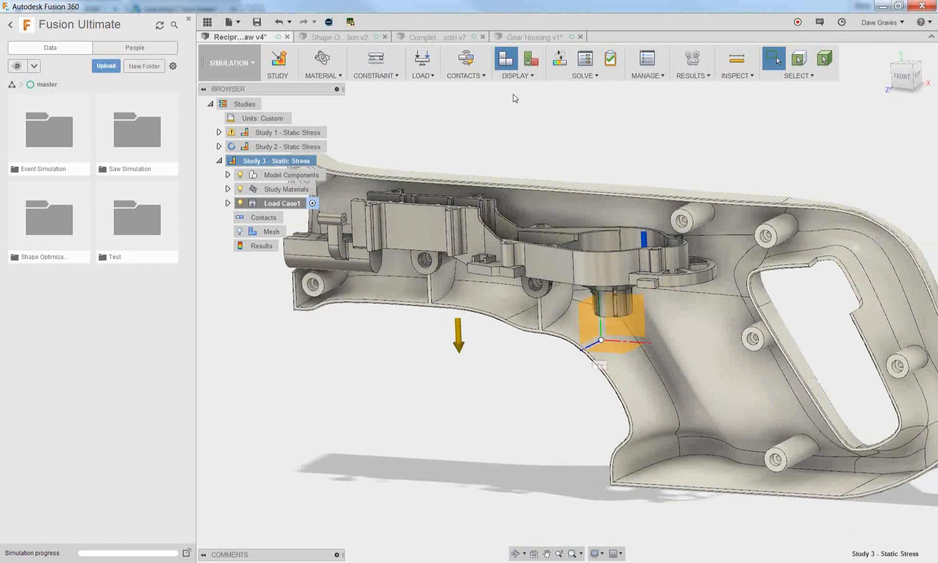
{"action": "left_click", "coordinate": [661, 78]}
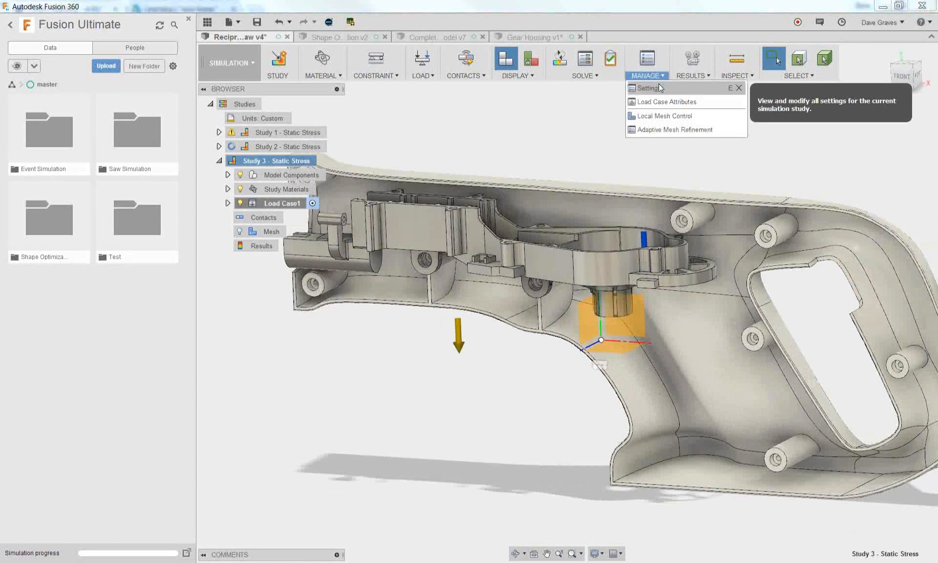
{"action": "left_click", "coordinate": [649, 89]}
{"action": "left_click", "coordinate": [399, 192]}
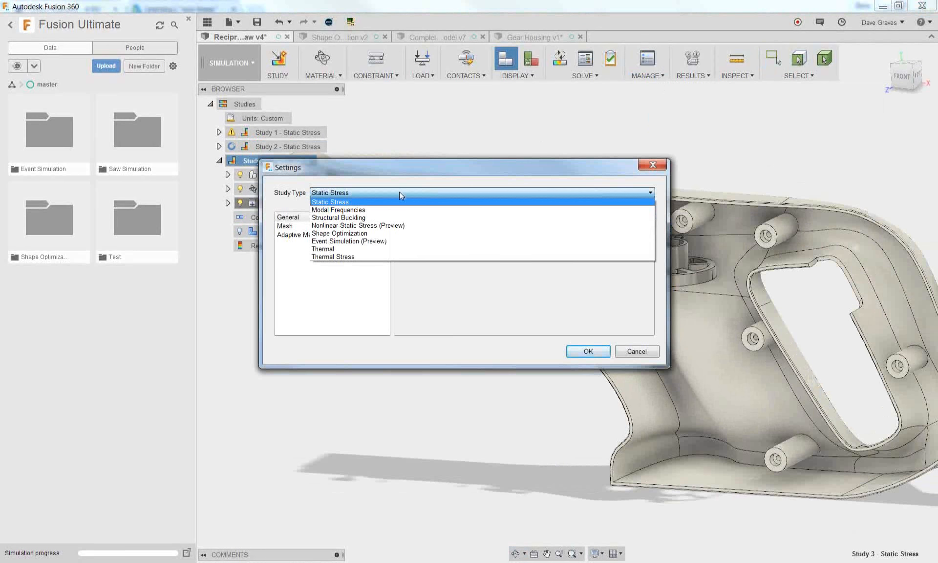
{"action": "left_click", "coordinate": [399, 225]}
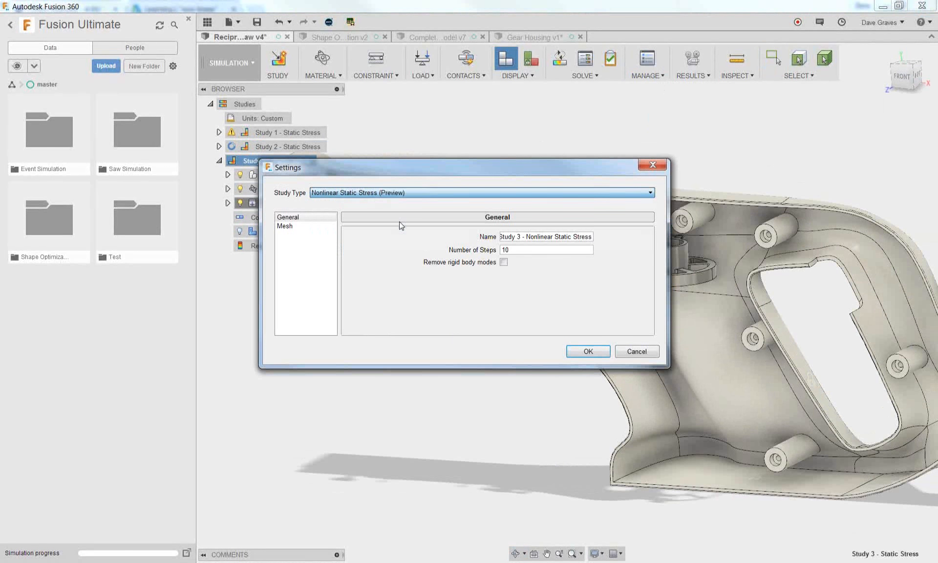
{"action": "left_click", "coordinate": [587, 351]}
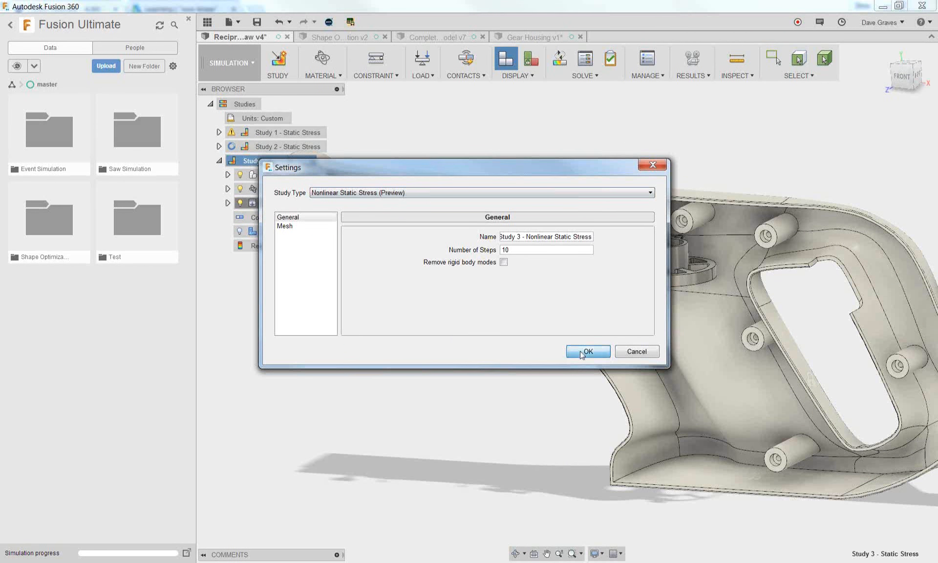
Assign ABS Plastic Non Linear as the study material for both the Reciprocating Saw and the Gear Housing
{"action": "left_click", "coordinate": [321, 75]}
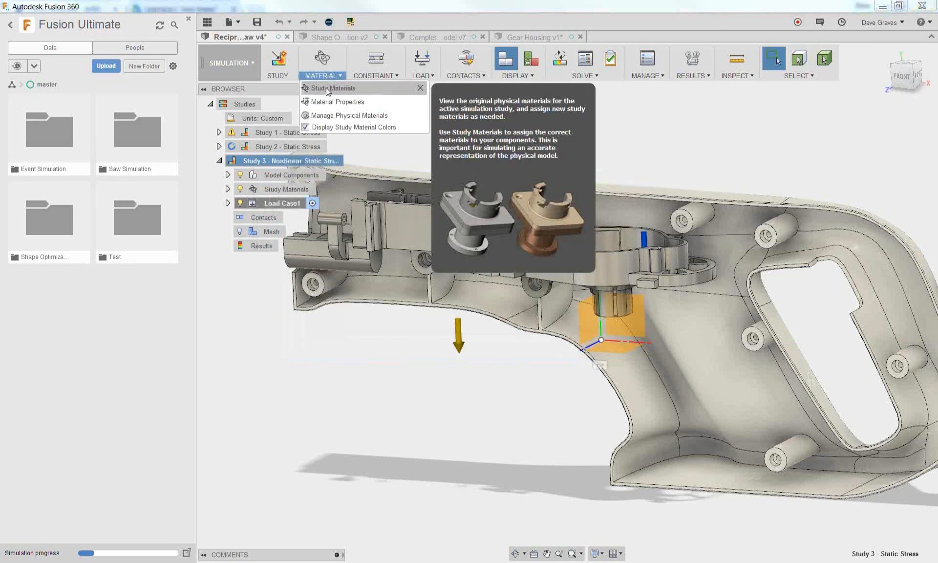
{"action": "left_click", "coordinate": [328, 89]}
{"action": "left_click", "coordinate": [494, 266]}
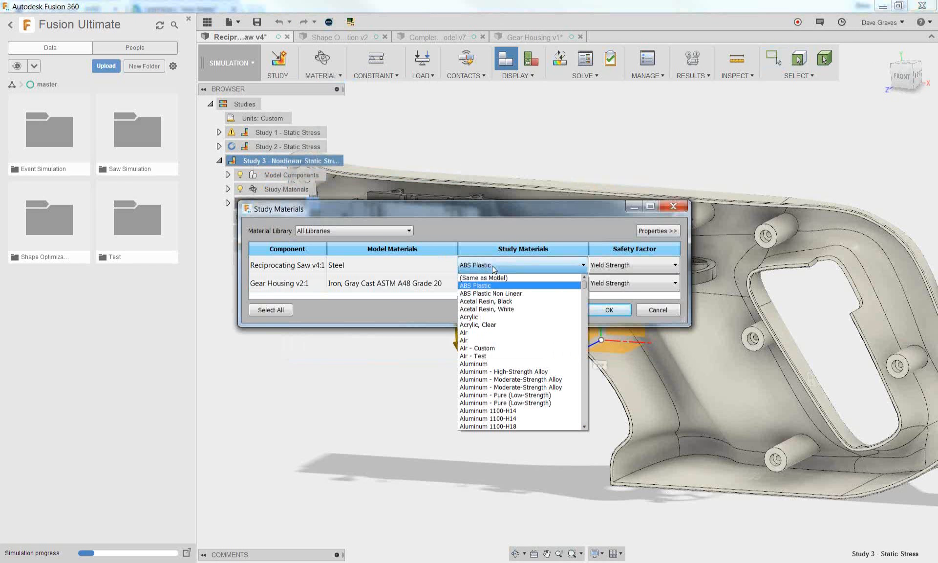
{"action": "left_click", "coordinate": [496, 293]}
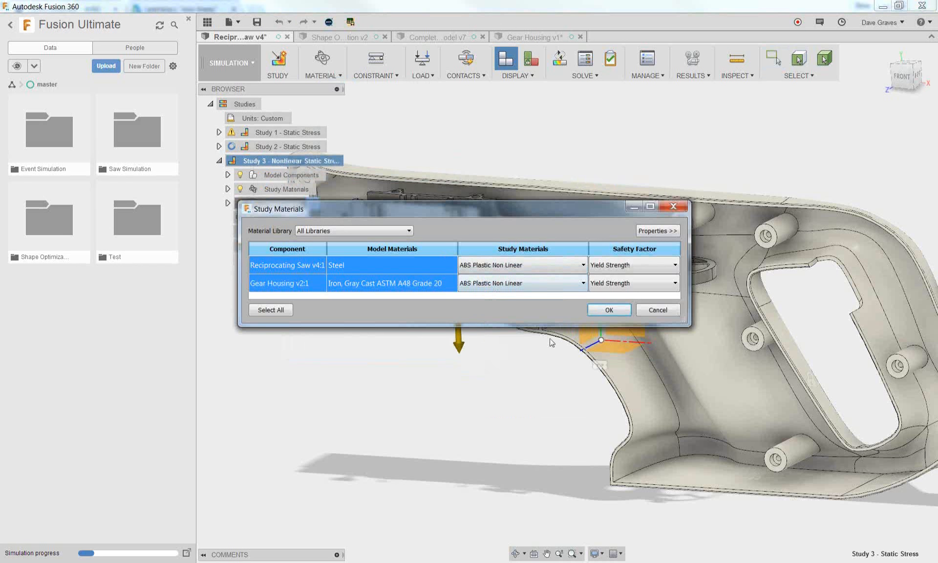
Set the study material of both the Reciprocating Saw and the Gear Housing to Aluminum 5005-H38
{"action": "left_click", "coordinate": [471, 285]}
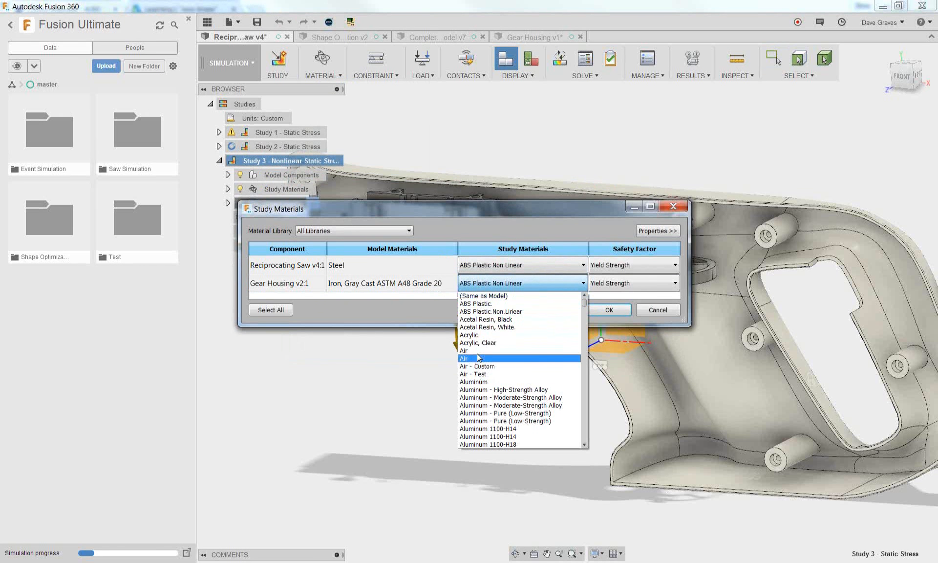
{"action": "scroll", "coordinate": [481, 383], "scroll_direction": "down", "scroll_amount": 10}
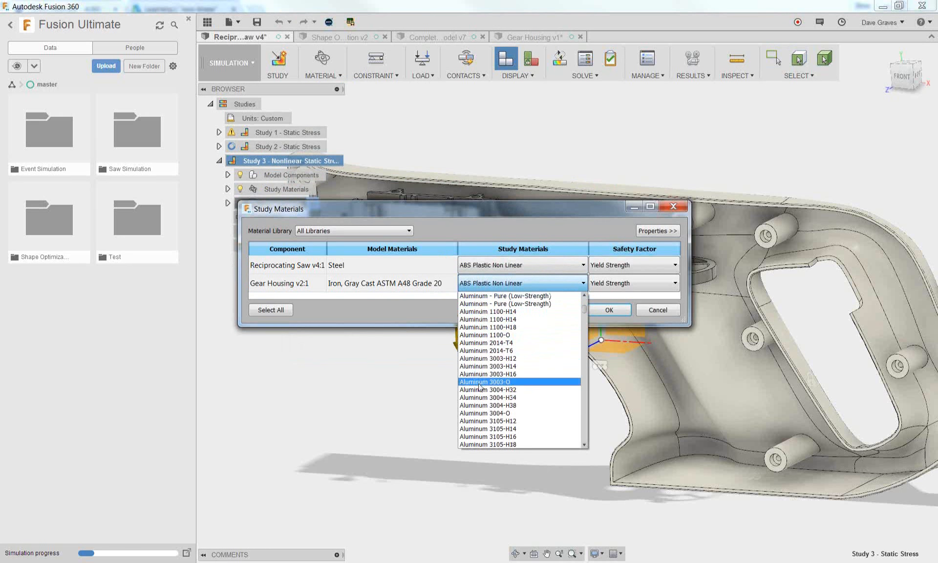
{"action": "left_click", "coordinate": [482, 374]}
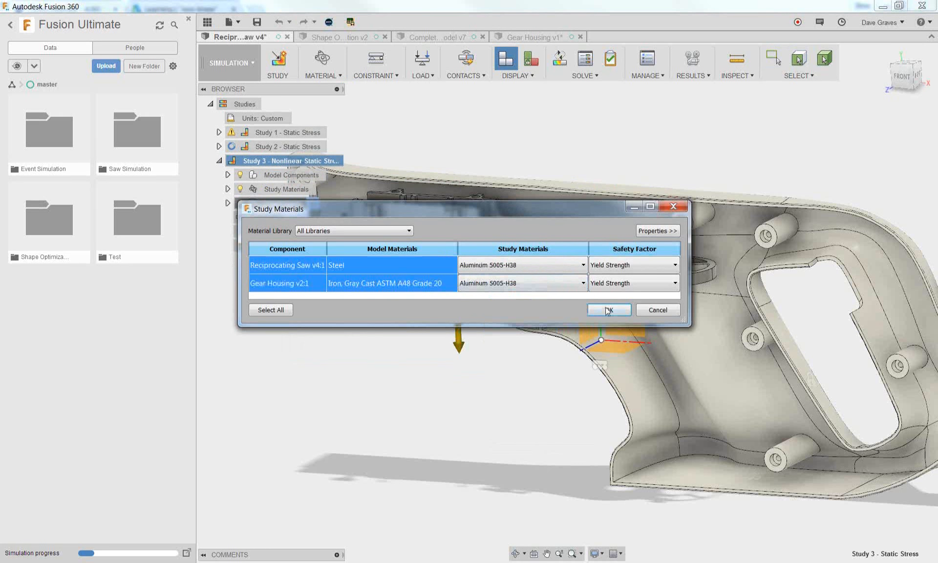
{"action": "left_click", "coordinate": [608, 309]}
Solve Study 3 - Nonlinear Static Stress on the cloud and close the job status window
{"action": "scroll", "coordinate": [527, 395], "scroll_direction": "down", "scroll_amount": 3}
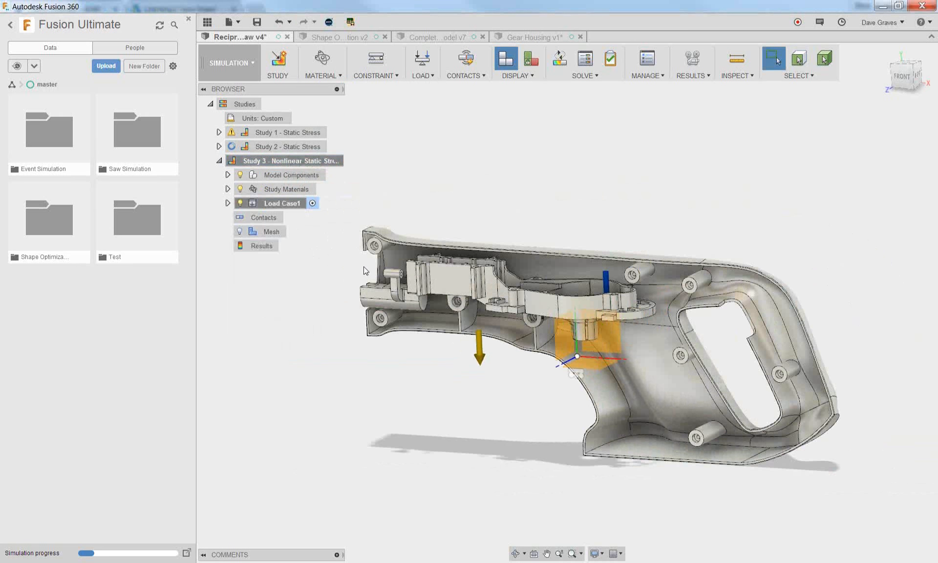
{"action": "left_click", "coordinate": [560, 61]}
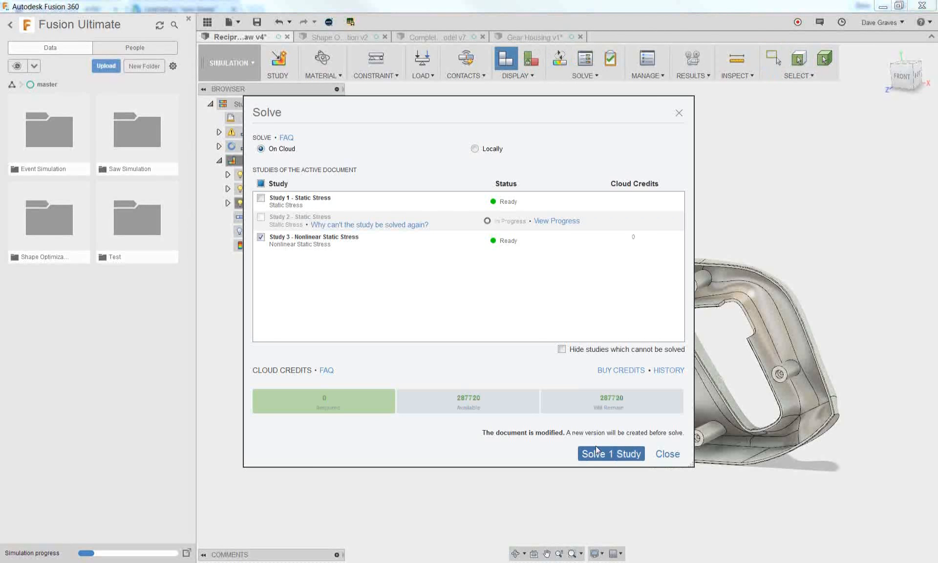
{"action": "left_click", "coordinate": [603, 454]}
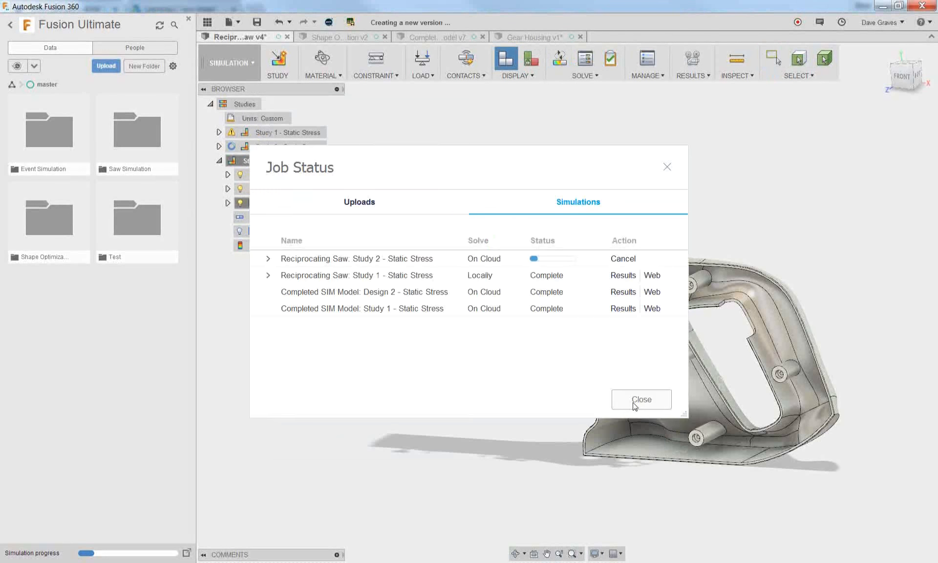
{"action": "left_click", "coordinate": [633, 403]}
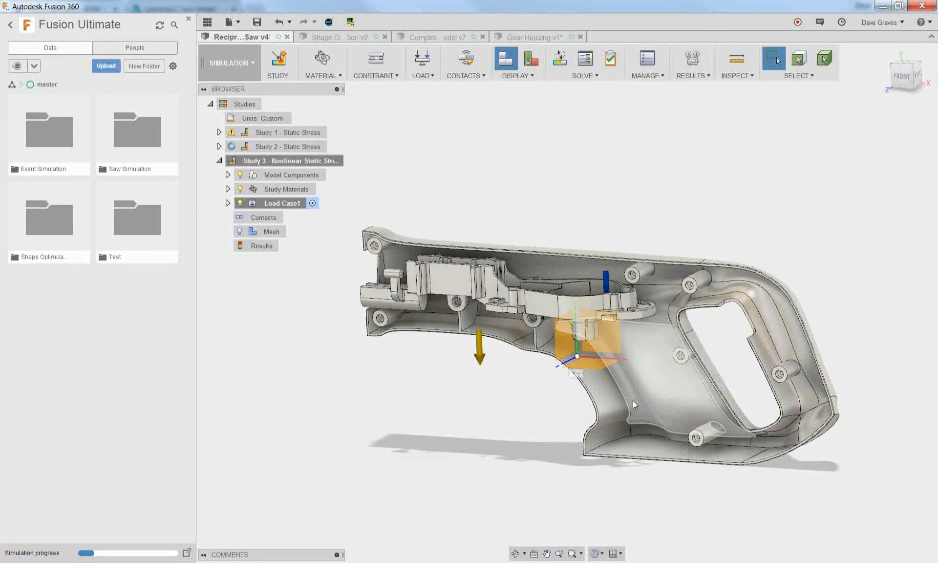
{"action": "left_click", "coordinate": [647, 408]}
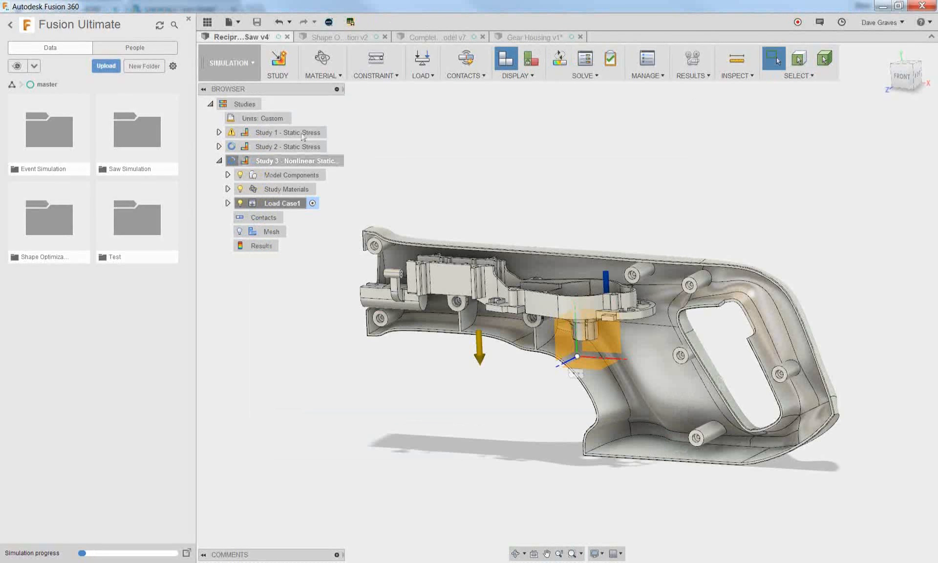
Clone Study 3 and add a local mesh control of 3.995 mm to the inner hole face of the screw boss beside the handle opening
{"action": "right_click", "coordinate": [292, 162]}
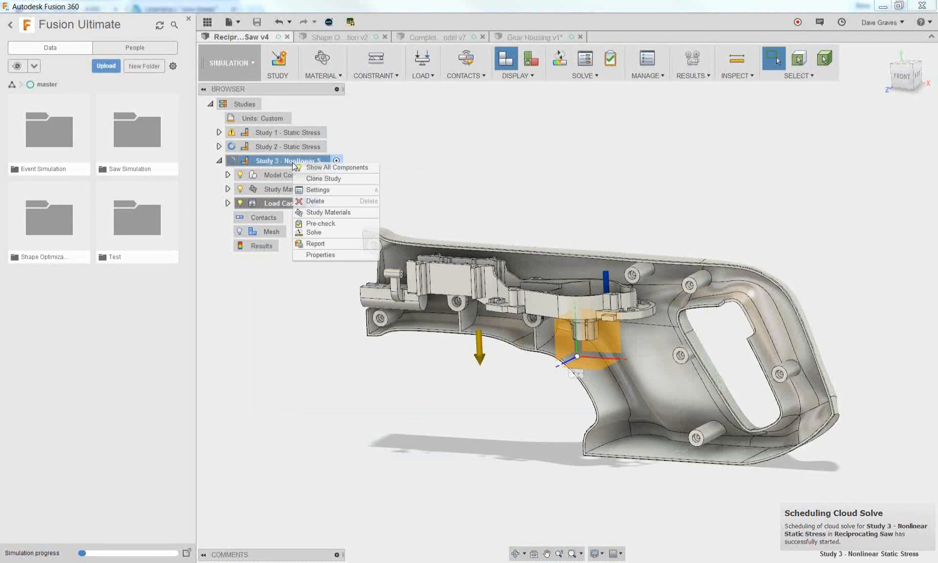
{"action": "left_click", "coordinate": [314, 178]}
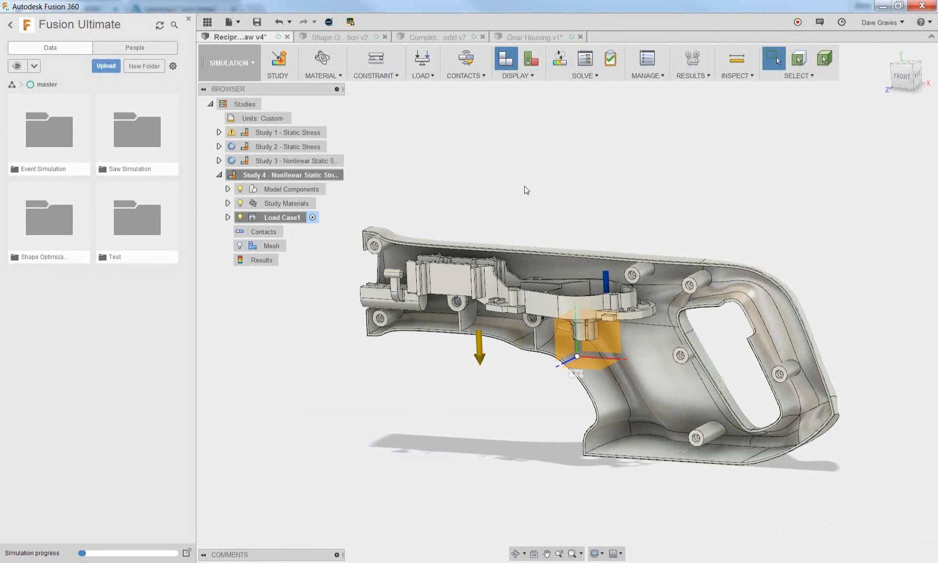
{"action": "left_click", "coordinate": [646, 74]}
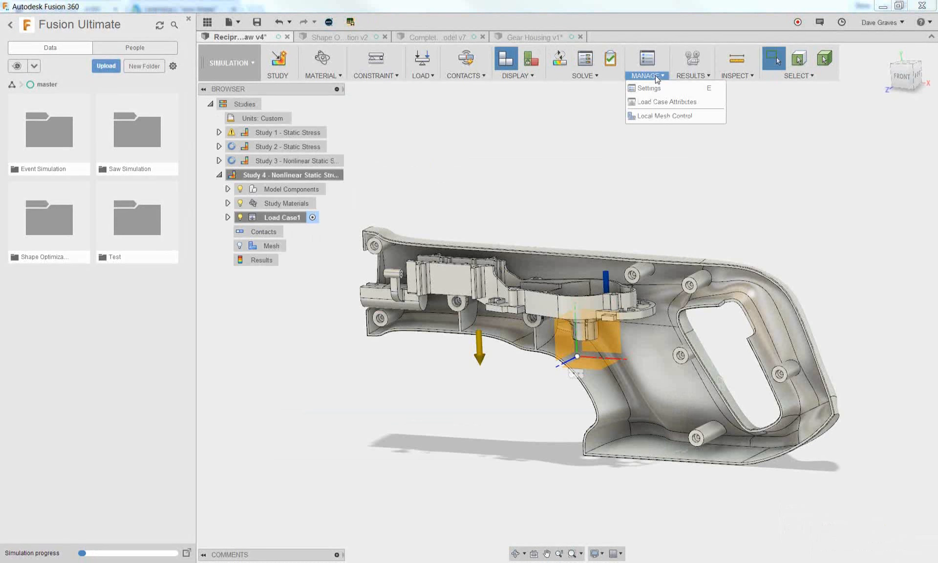
{"action": "left_click", "coordinate": [653, 118]}
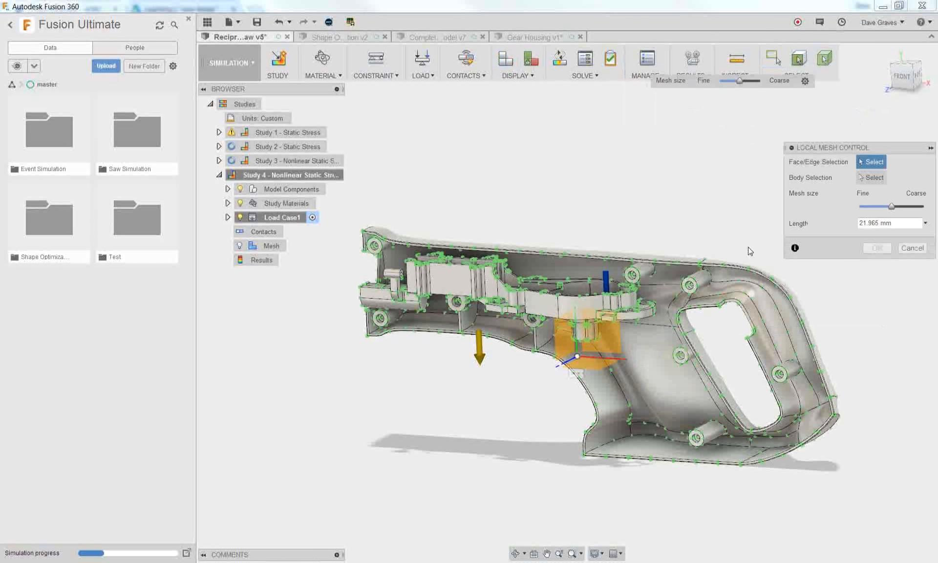
{"action": "scroll", "coordinate": [738, 276], "scroll_direction": "up", "scroll_amount": 3}
{"action": "scroll", "coordinate": [733, 275], "scroll_direction": "up", "scroll_amount": 2}
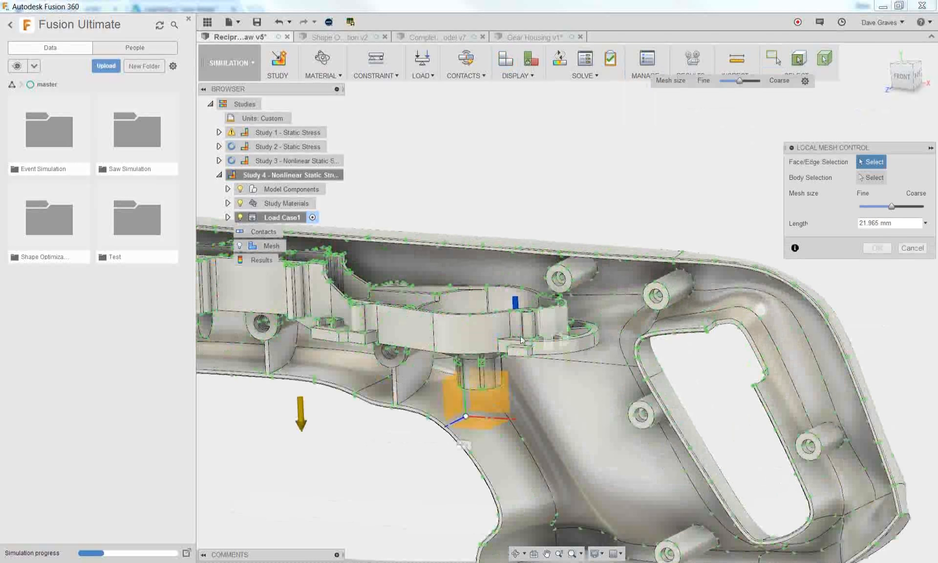
{"action": "scroll", "coordinate": [614, 485], "scroll_direction": "up", "scroll_amount": 5}
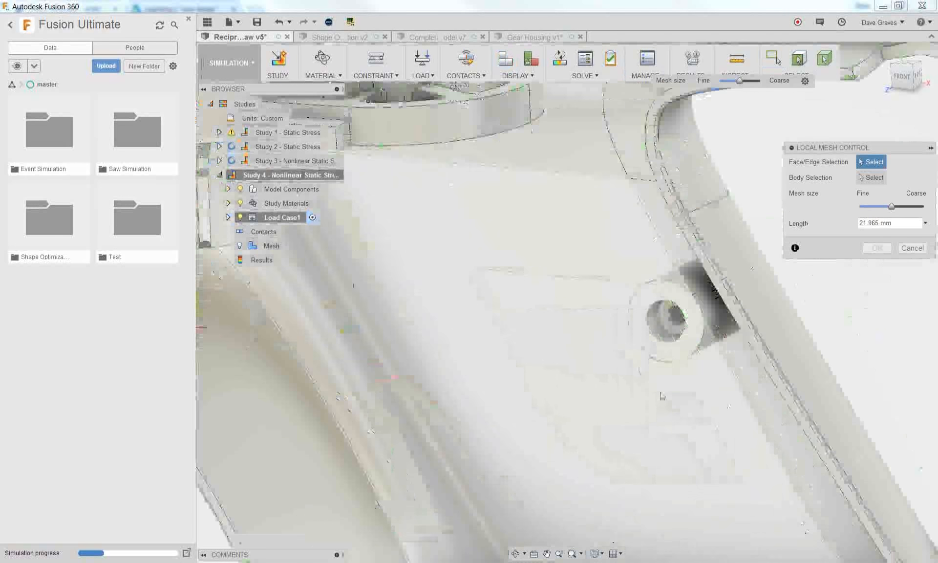
{"action": "left_click", "coordinate": [659, 336]}
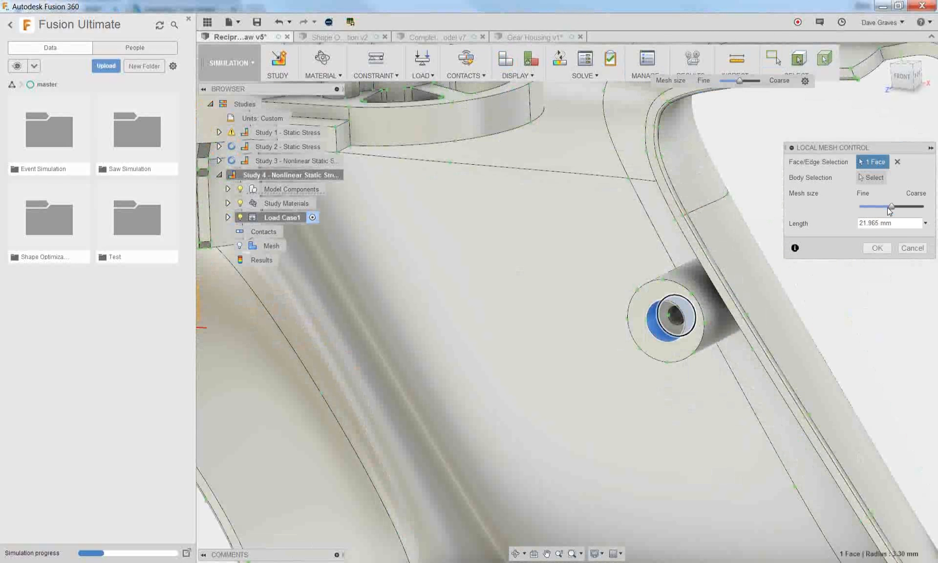
{"action": "left_click_drag", "start_coordinate": [891, 206], "coordinate": [864, 207]}
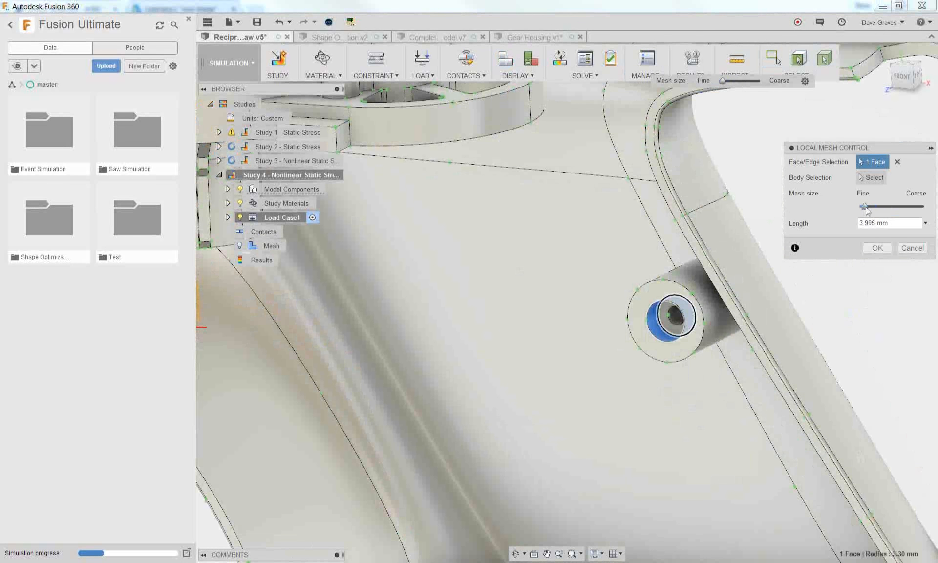
{"action": "left_click", "coordinate": [876, 249]}
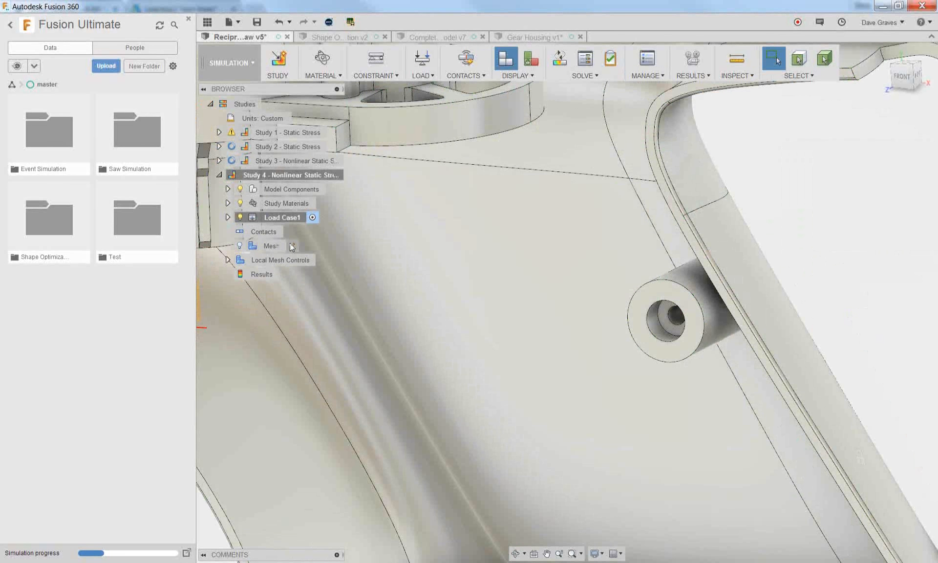
Examine the mesh settings of Study 4, including the absolute element size and advanced options, and discard any changes
{"action": "left_click", "coordinate": [292, 246]}
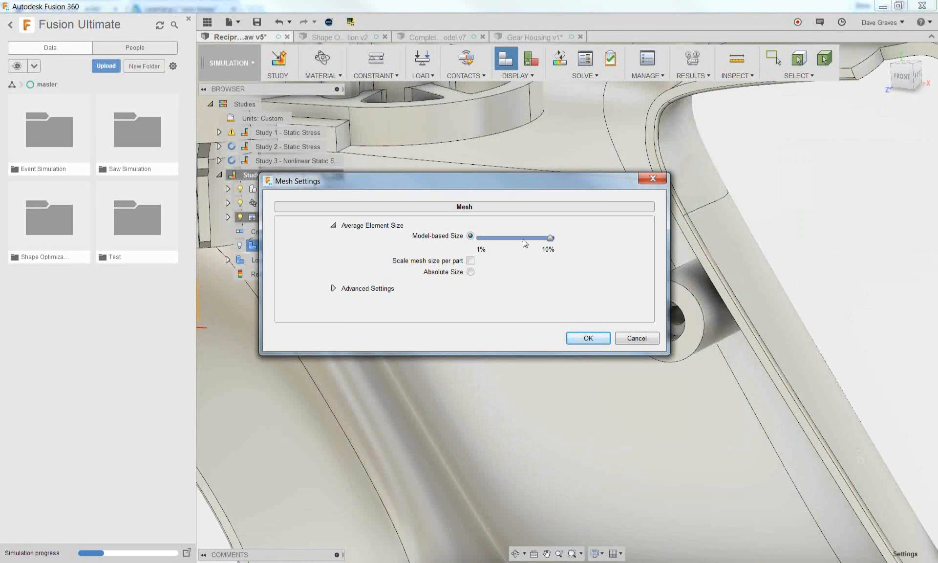
{"action": "left_click_drag", "start_coordinate": [526, 239], "coordinate": [519, 240]}
{"action": "left_click", "coordinate": [469, 273]}
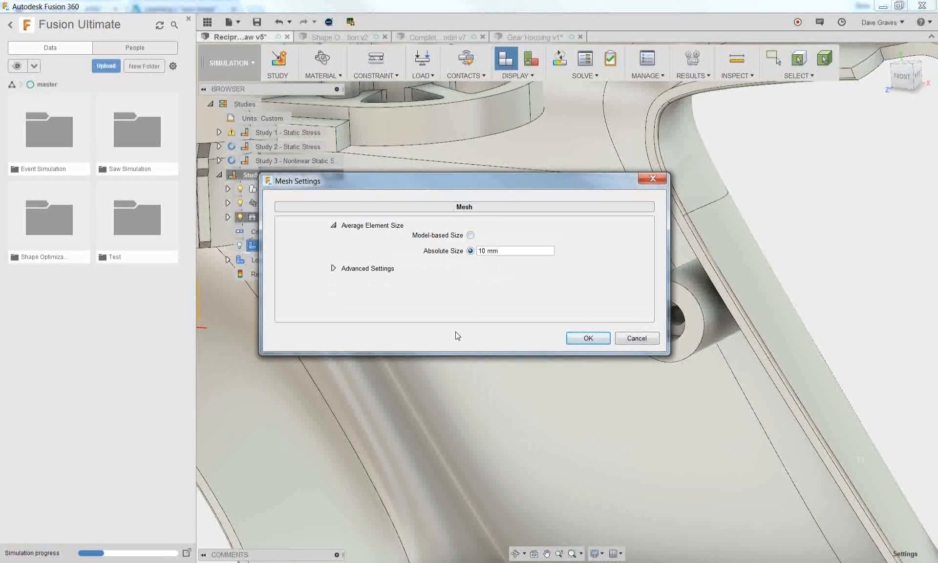
{"action": "left_click", "coordinate": [333, 268]}
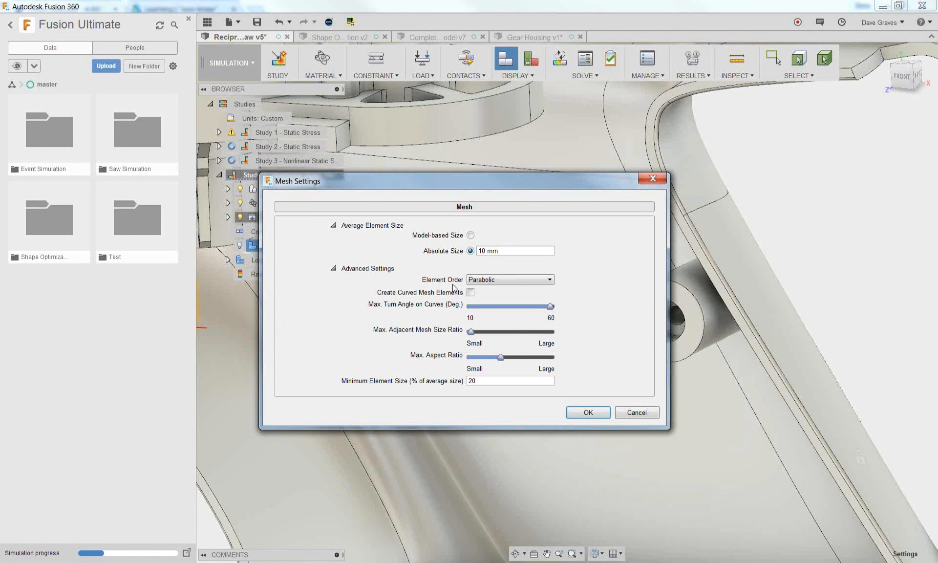
{"action": "left_click", "coordinate": [628, 414]}
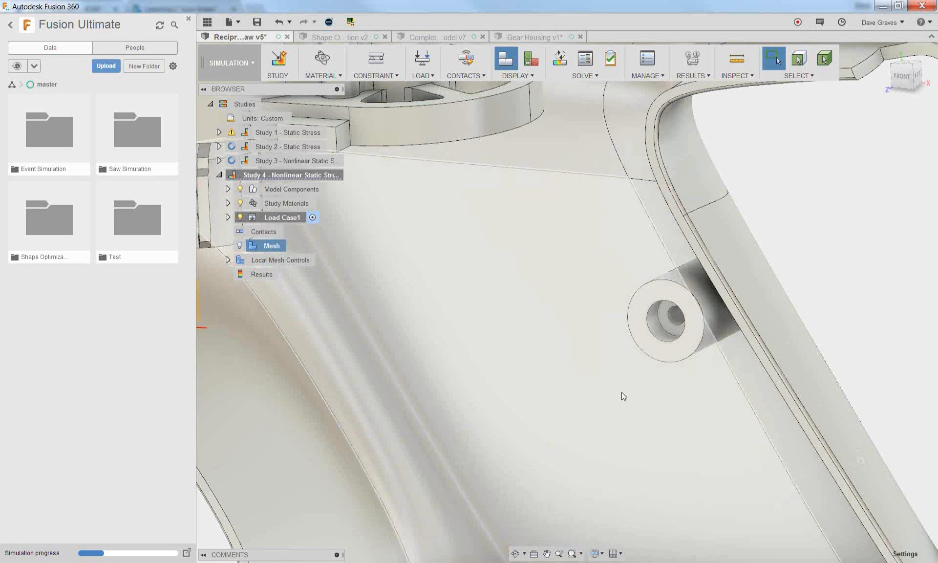
Change the study type of Study 4 from nonlinear to Static Stress in its settings
{"action": "scroll", "coordinate": [630, 216], "scroll_direction": "down", "scroll_amount": 2}
{"action": "left_click", "coordinate": [691, 76]}
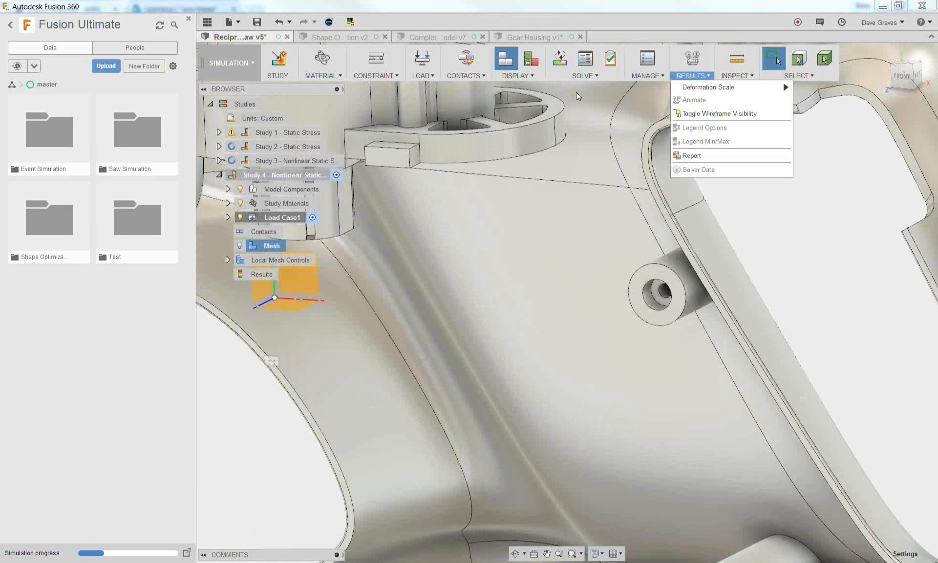
{"action": "left_click", "coordinate": [637, 77]}
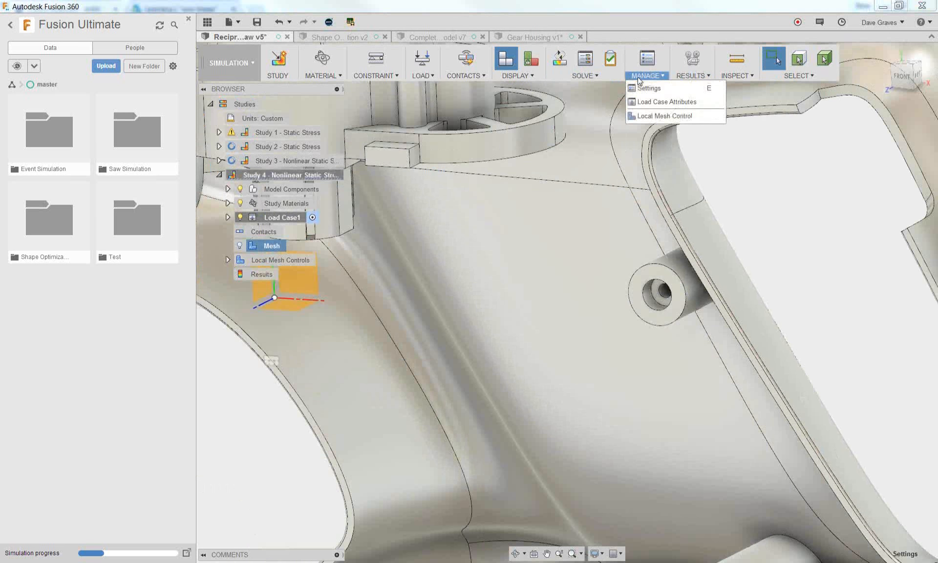
{"action": "left_click", "coordinate": [641, 89]}
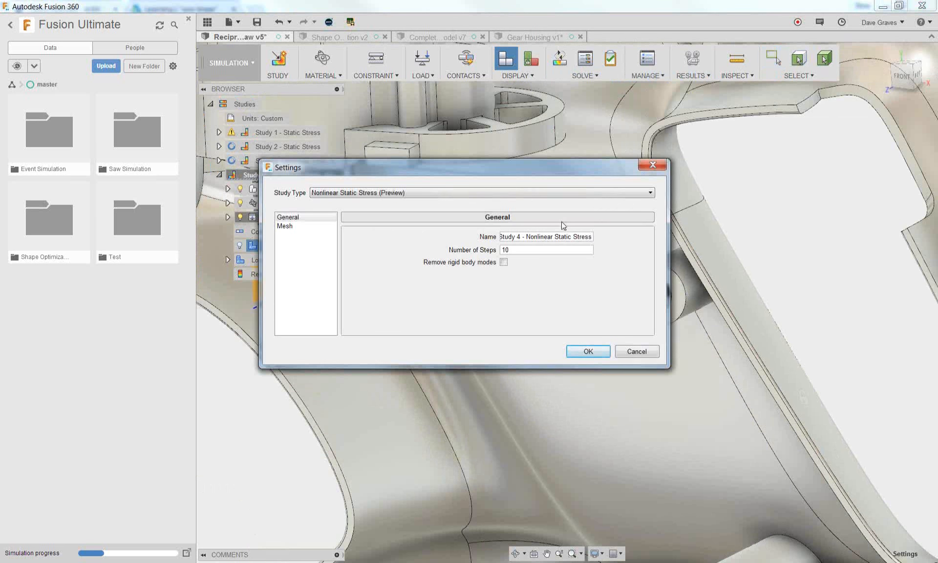
{"action": "left_click", "coordinate": [541, 193]}
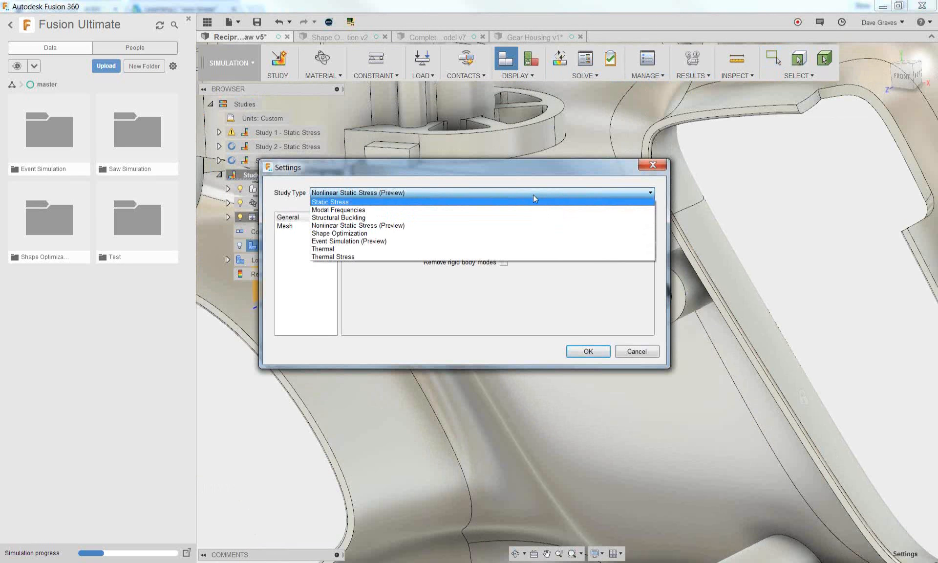
{"action": "left_click", "coordinate": [532, 194]}
{"action": "left_click", "coordinate": [533, 194]}
{"action": "left_click", "coordinate": [531, 202]}
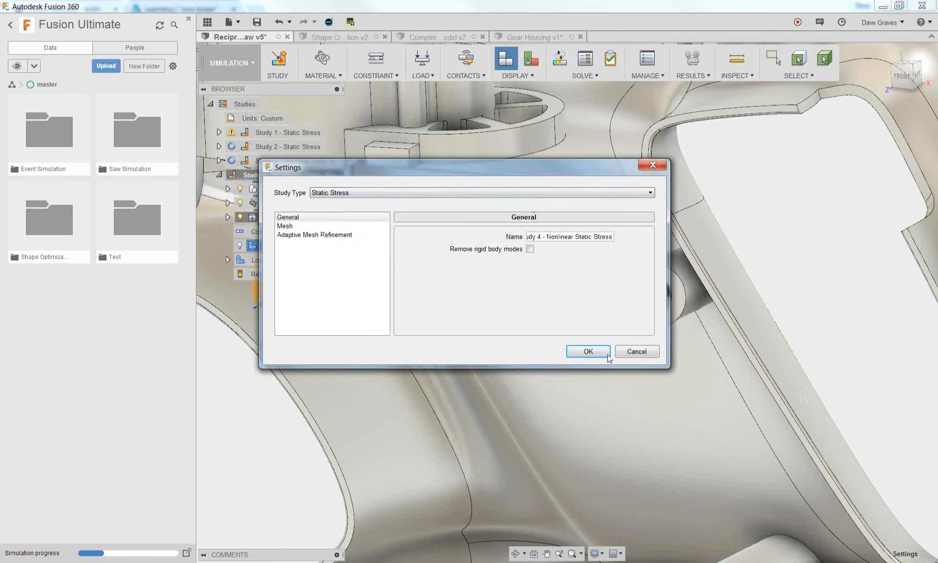
Set Study 4's adaptive mesh refinement control to Medium and apply the settings
{"action": "left_click", "coordinate": [322, 235]}
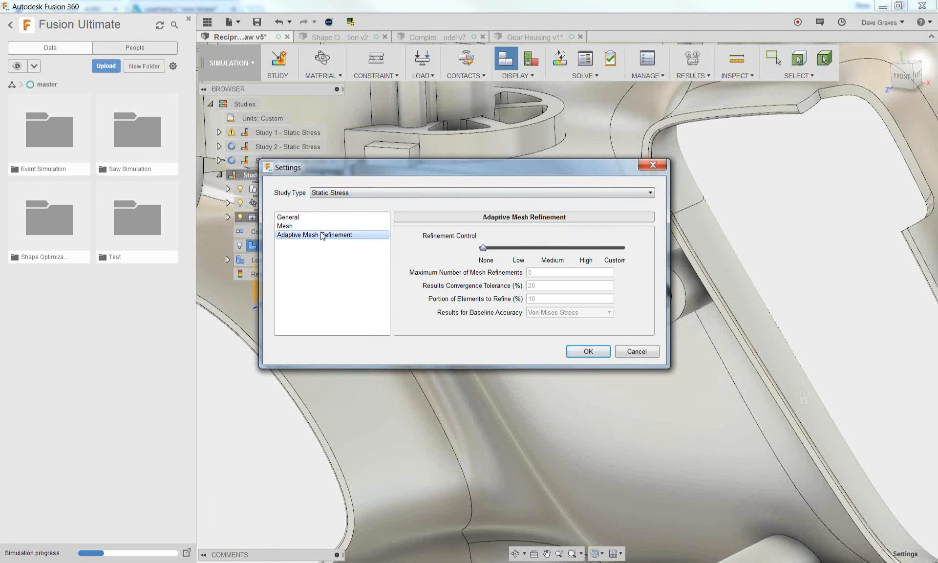
{"action": "left_click", "coordinate": [555, 248]}
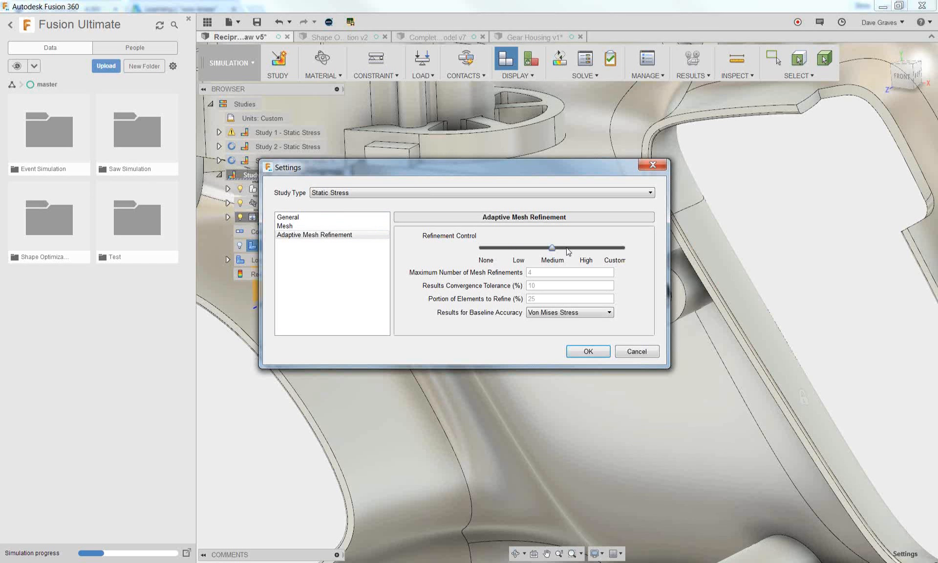
{"action": "left_click", "coordinate": [588, 351]}
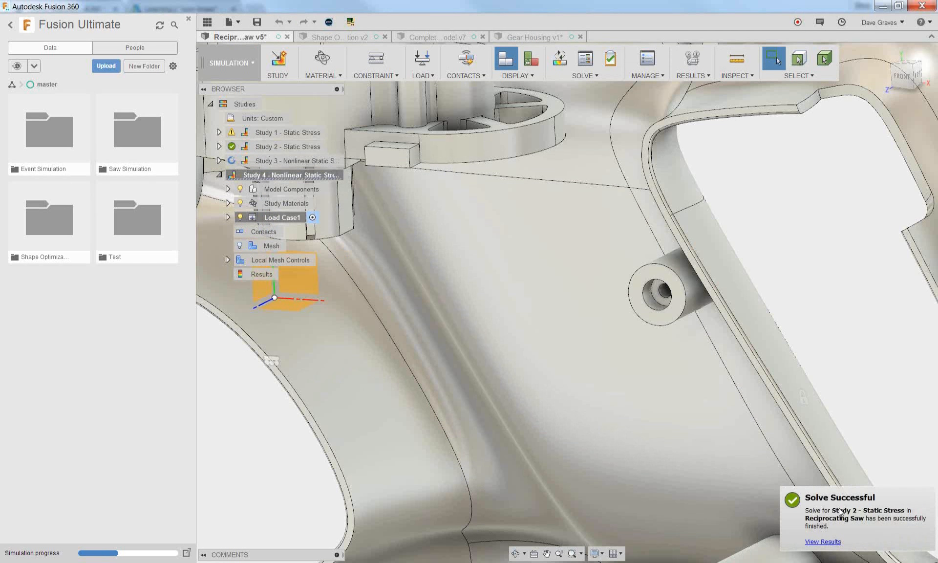
Open the safety factor results of Study 2 - Static Stress and check the design's load verdict
{"action": "double_click", "coordinate": [274, 150]}
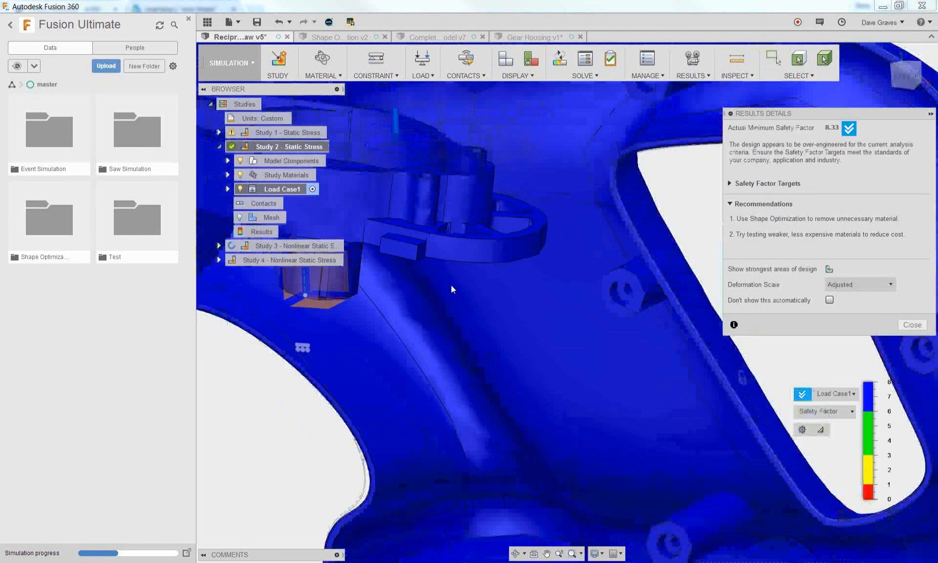
{"action": "left_click", "coordinate": [905, 326]}
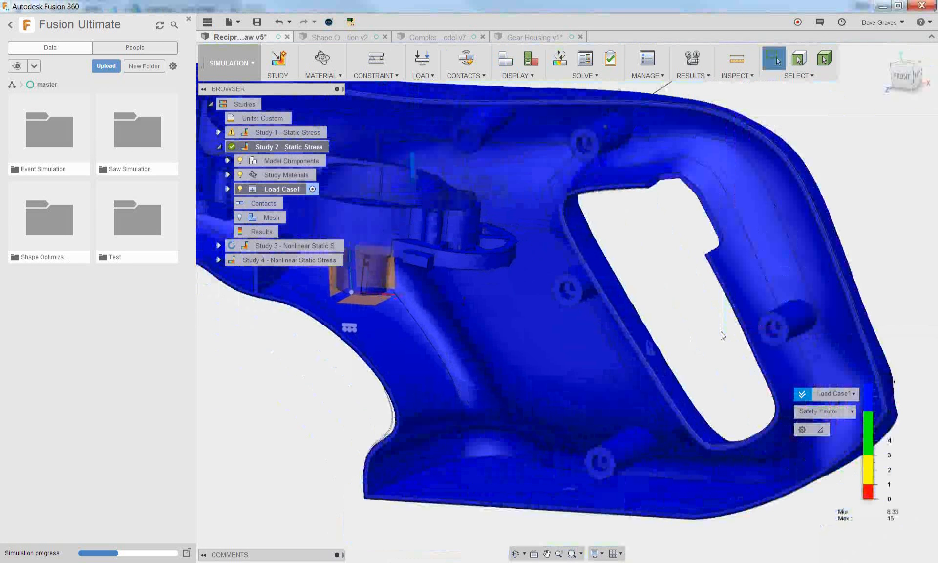
{"action": "mouse_move", "coordinate": [801, 397]}
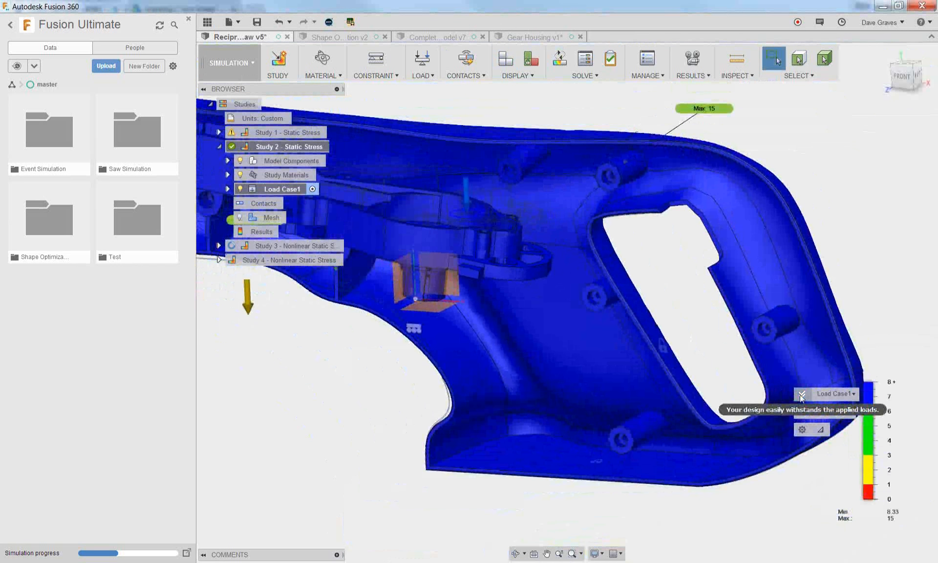
Enter the Compare workspace and show Study 1 - Static Stress beside Study 2 - Static Stress
{"action": "left_click", "coordinate": [248, 64]}
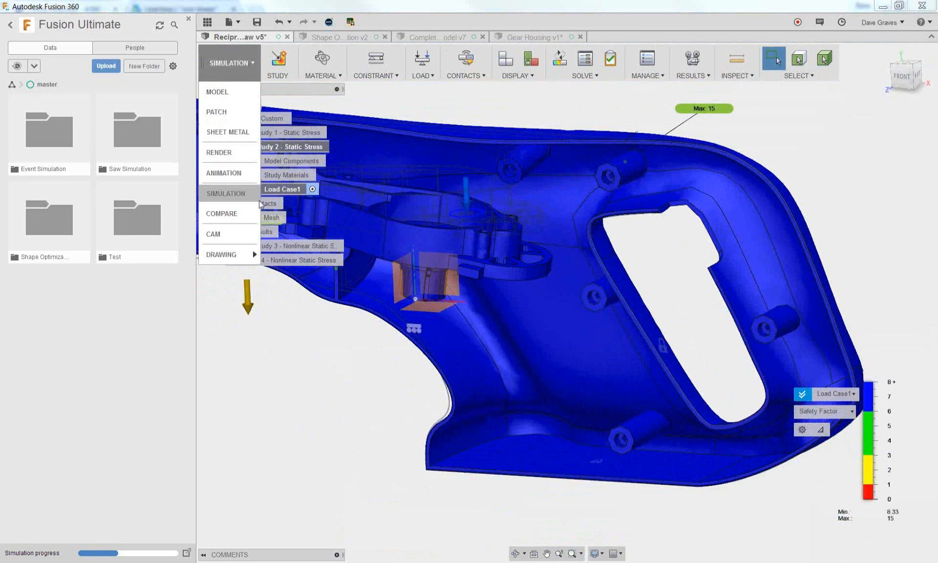
{"action": "left_click", "coordinate": [242, 213]}
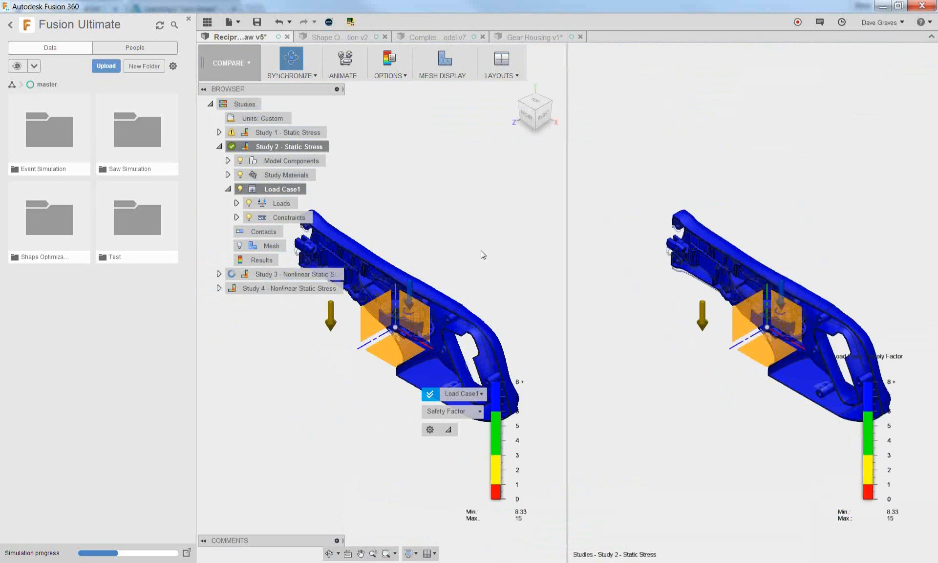
{"action": "left_click", "coordinate": [278, 77]}
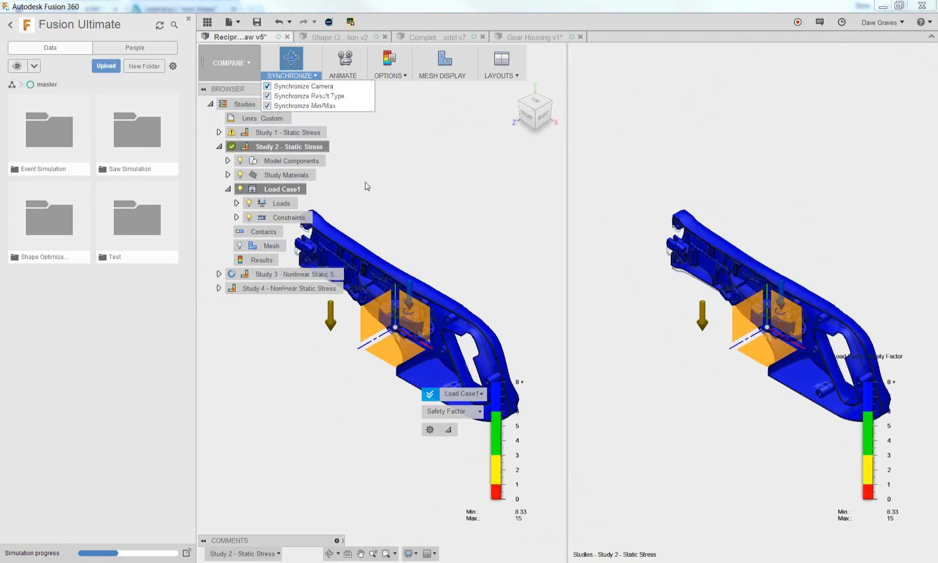
{"action": "left_click", "coordinate": [264, 556]}
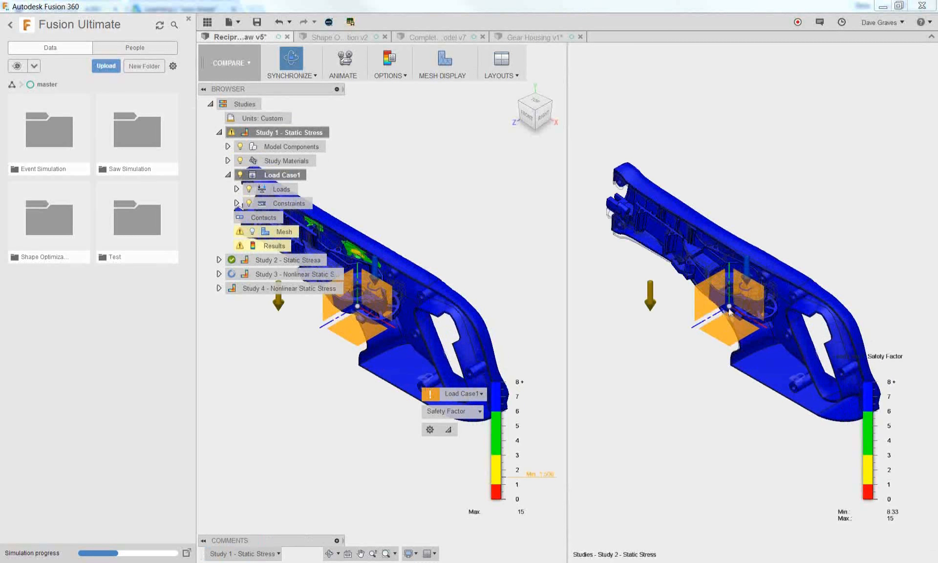
Display Displacement instead of Safety Factor in the side-by-side comparison of Study 1 and Study 2
{"action": "scroll", "coordinate": [719, 292], "scroll_direction": "up", "scroll_amount": 3}
{"action": "scroll", "coordinate": [719, 291], "scroll_direction": "up", "scroll_amount": 3}
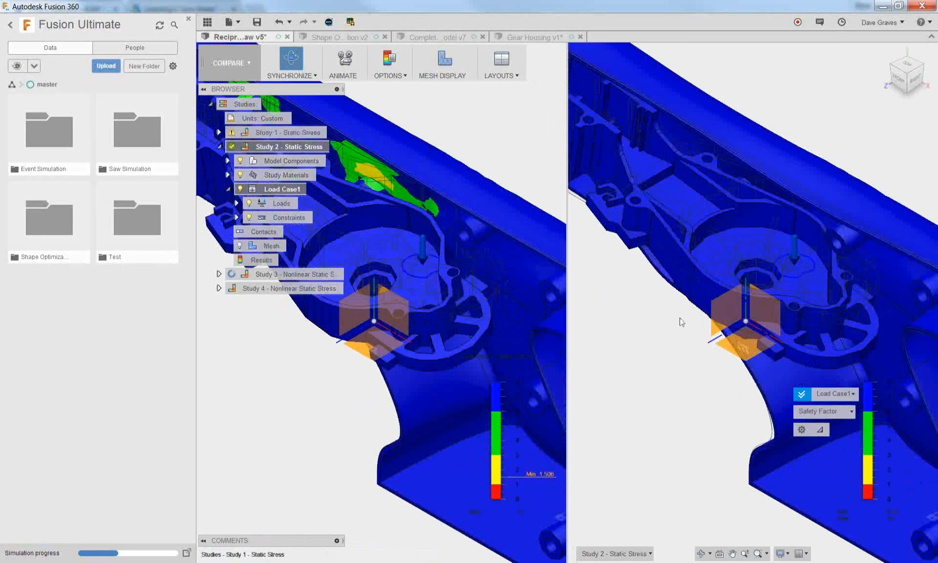
{"action": "mouse_move", "coordinate": [679, 323]}
{"action": "middle_mouse_down"}
{"action": "mouse_move", "coordinate": [678, 306]}
{"action": "mouse_move", "coordinate": [608, 299]}
{"action": "mouse_move", "coordinate": [593, 315]}
{"action": "mouse_move", "coordinate": [665, 311]}
{"action": "middle_mouse_up"}
{"action": "scroll", "coordinate": [667, 313], "scroll_direction": "down", "scroll_amount": 4}
{"action": "scroll", "coordinate": [413, 256], "scroll_direction": "up", "scroll_amount": 4}
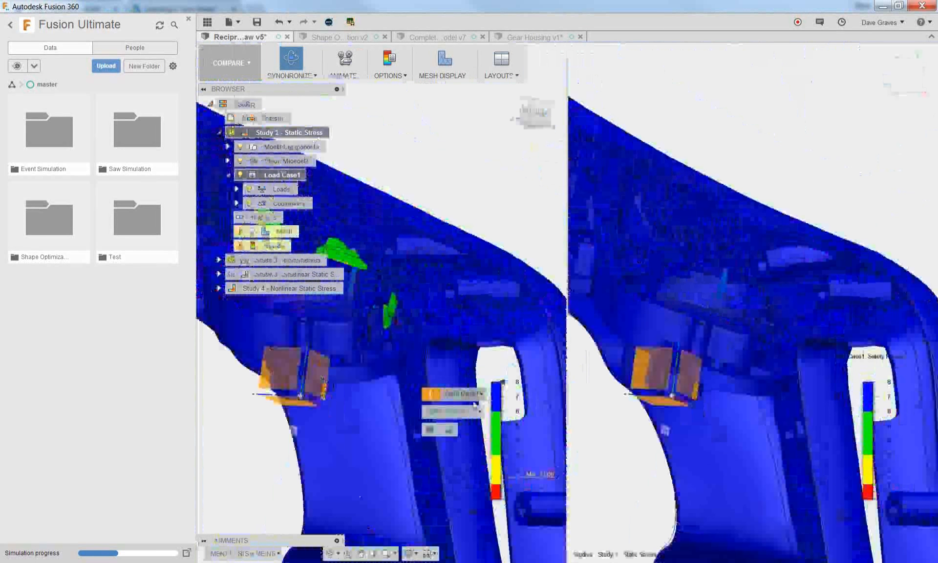
{"action": "left_click", "coordinate": [466, 414]}
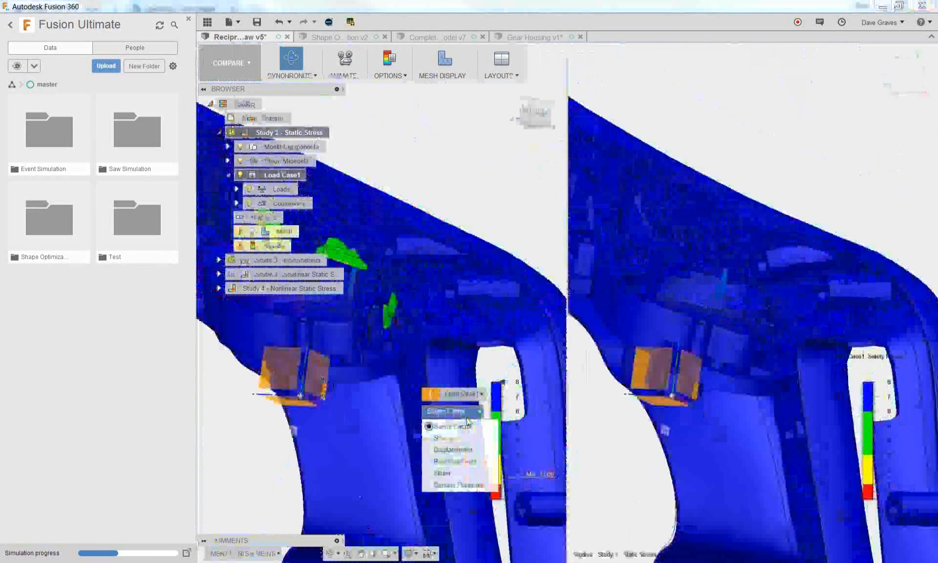
{"action": "left_click", "coordinate": [468, 449]}
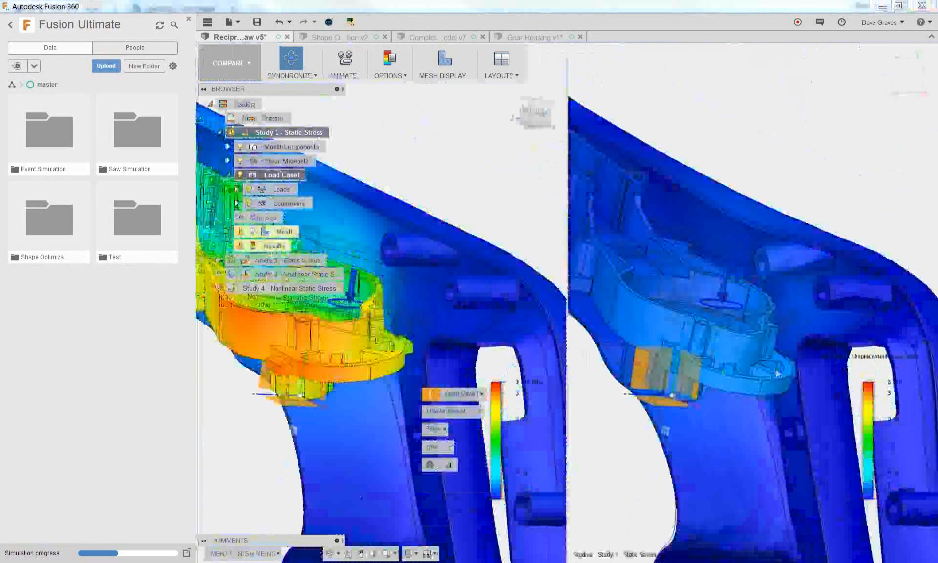
Examine the total displacement of the saw body in both studies and review the available comparison view layouts
{"action": "scroll", "coordinate": [760, 340], "scroll_direction": "down", "scroll_amount": 3}
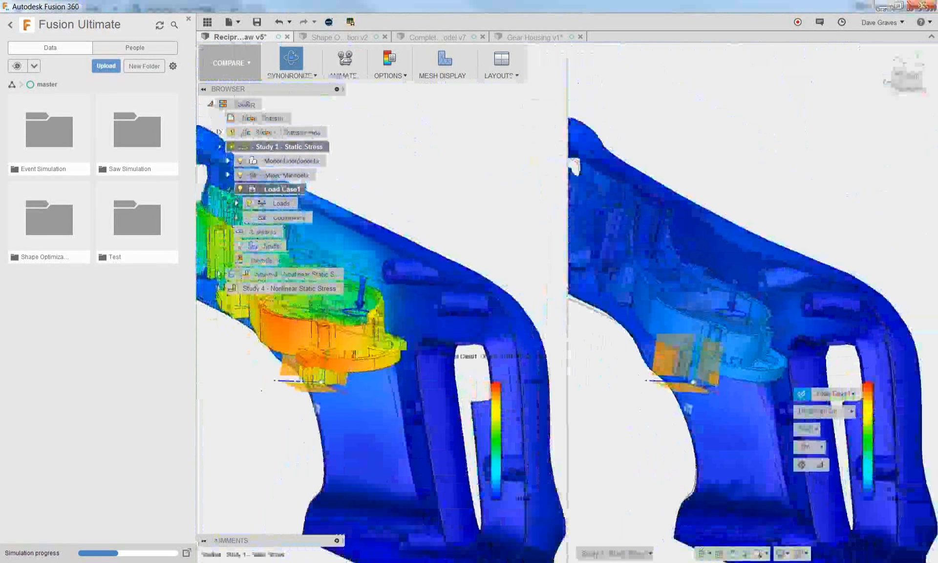
{"action": "scroll", "coordinate": [718, 325], "scroll_direction": "down", "scroll_amount": 2}
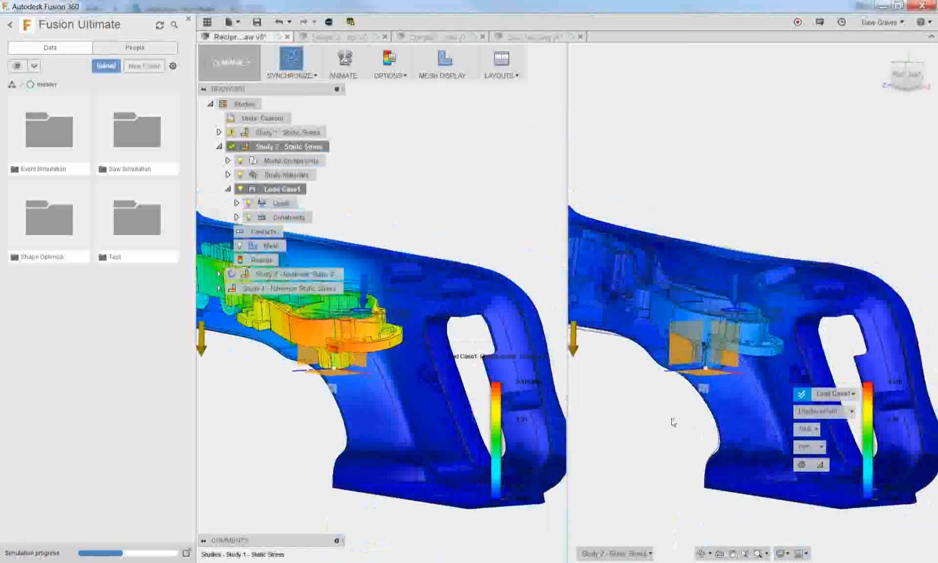
{"action": "scroll", "coordinate": [669, 417], "scroll_direction": "down", "scroll_amount": 1}
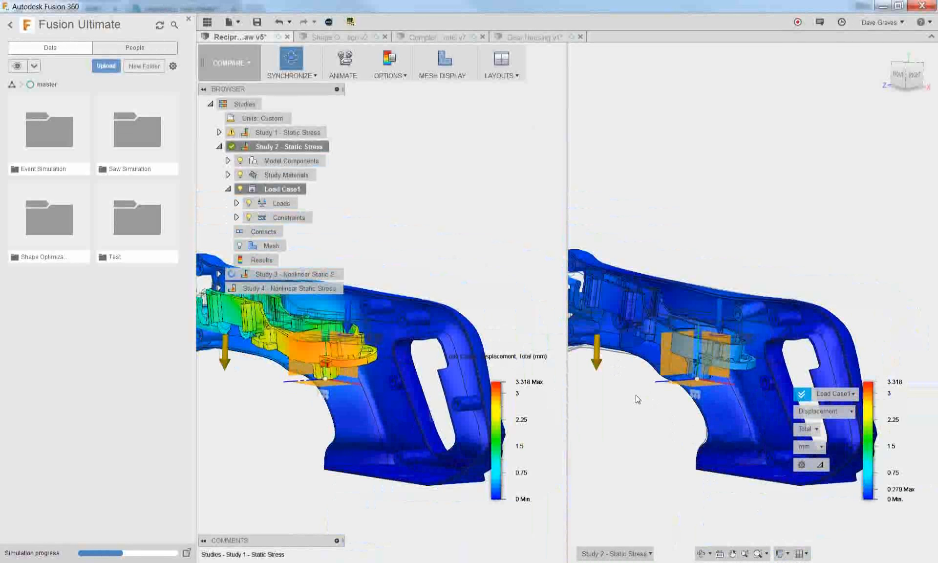
{"action": "scroll", "coordinate": [624, 387], "scroll_direction": "up", "scroll_amount": 2}
{"action": "scroll", "coordinate": [624, 386], "scroll_direction": "up", "scroll_amount": 2}
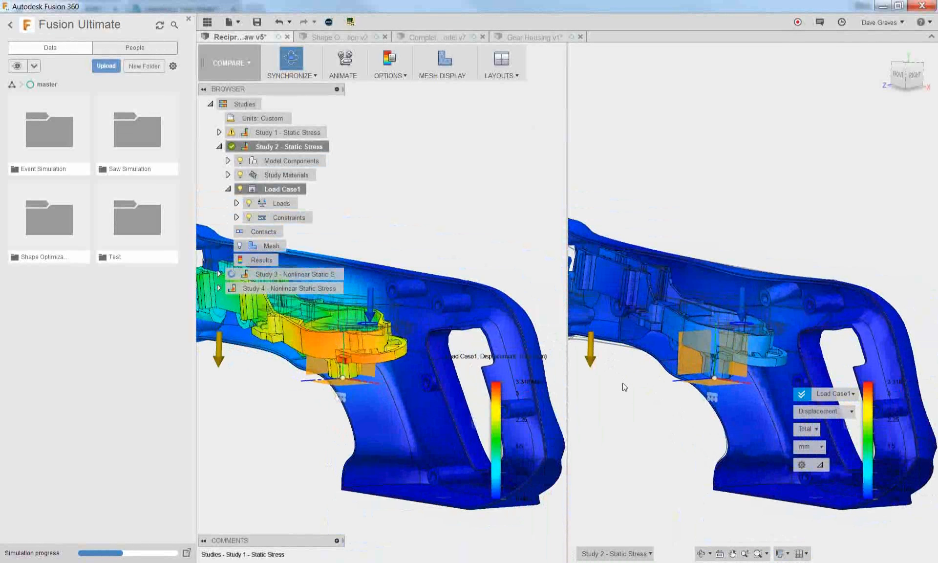
{"action": "left_click", "coordinate": [508, 76]}
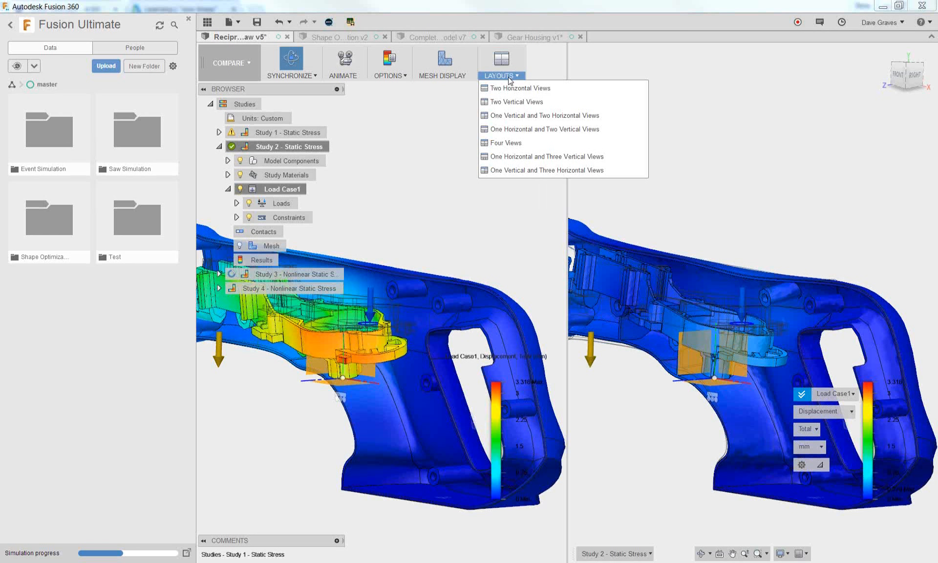
{"action": "left_click", "coordinate": [434, 127]}
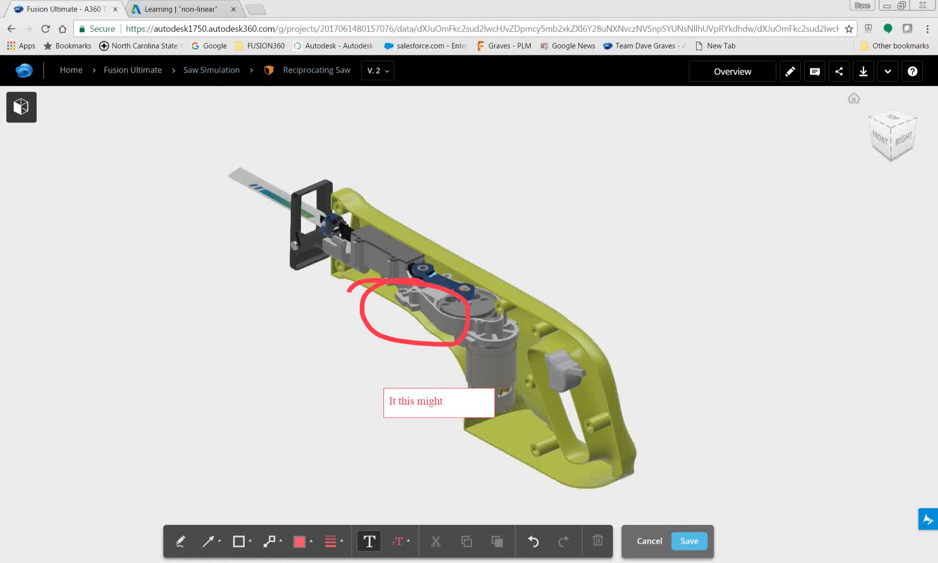
Switch to A360 in the browser, save the pending markup and open Reciprocating Saw V. 5 from the Saw Simulation folder in the viewer
{"action": "left_click", "coordinate": [689, 541]}
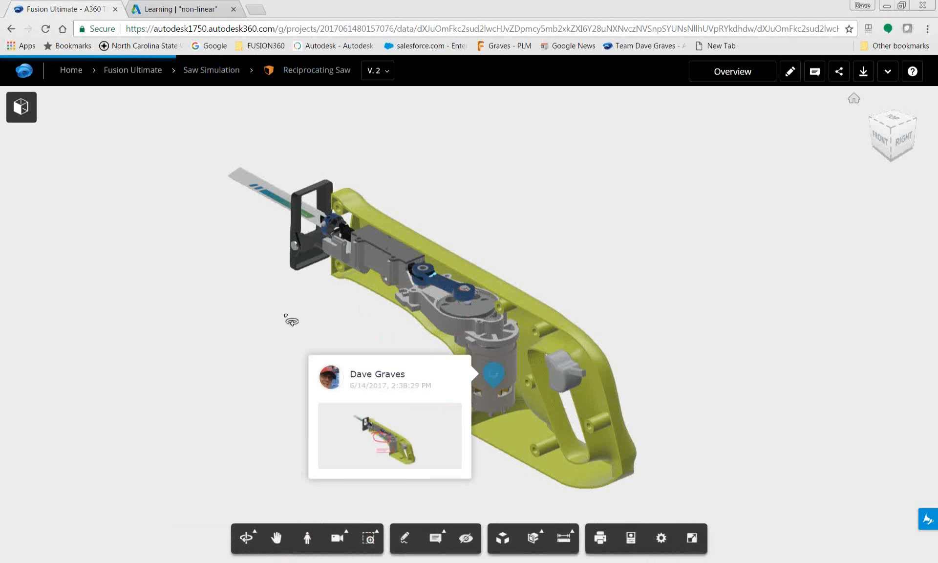
{"action": "left_click", "coordinate": [205, 70]}
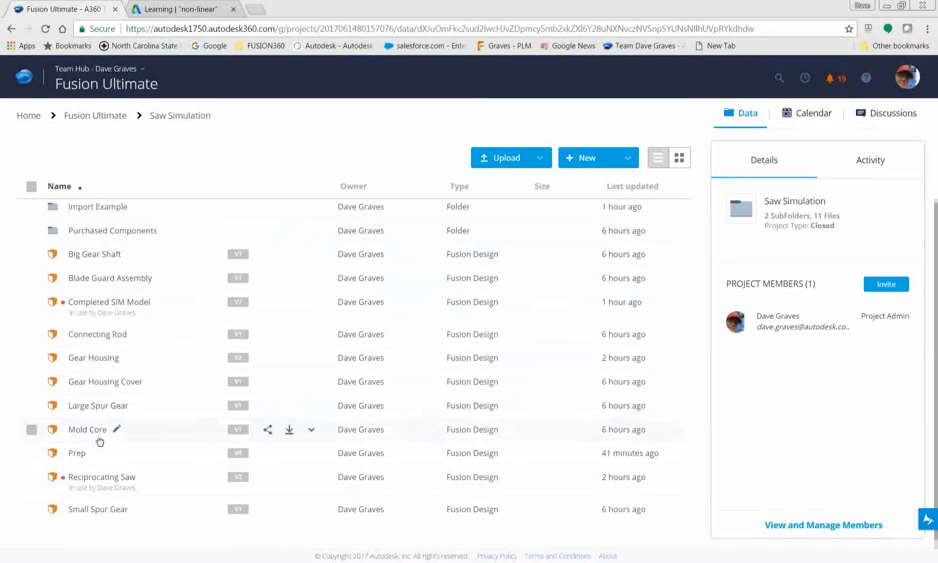
{"action": "left_click", "coordinate": [89, 473]}
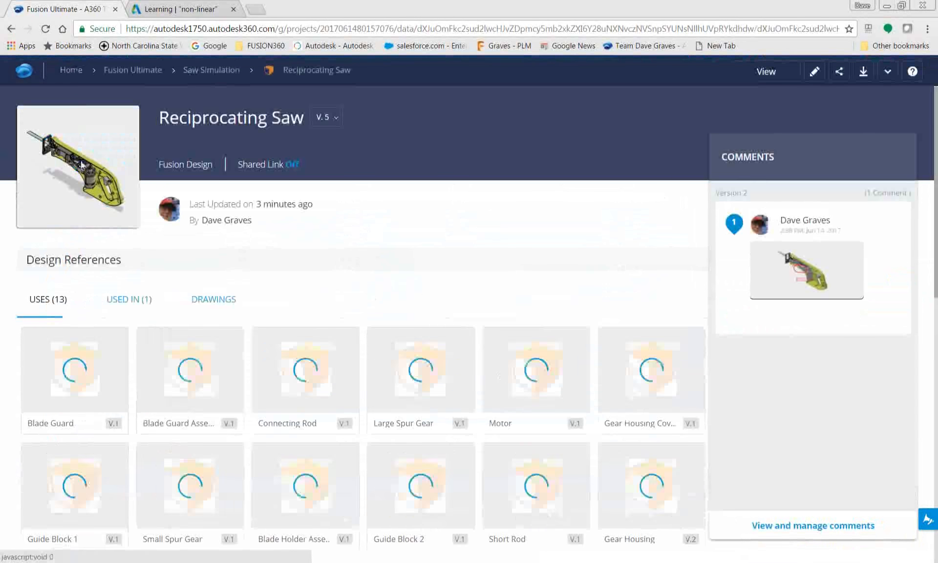
{"action": "left_click", "coordinate": [83, 165]}
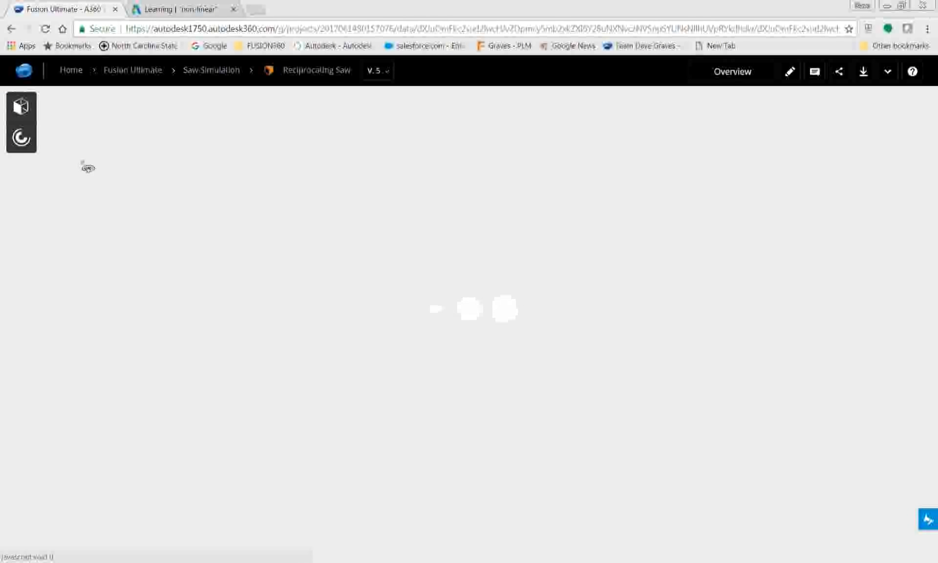
Show the Displacement results of Study 2 - Static Stress from the design's simulations in the web viewer
{"action": "left_click", "coordinate": [18, 140]}
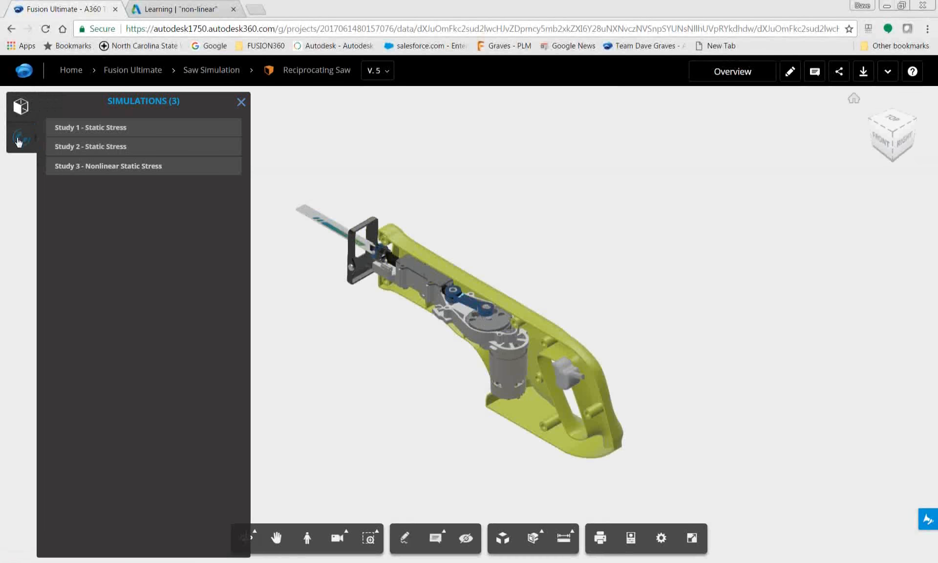
{"action": "left_click", "coordinate": [98, 147]}
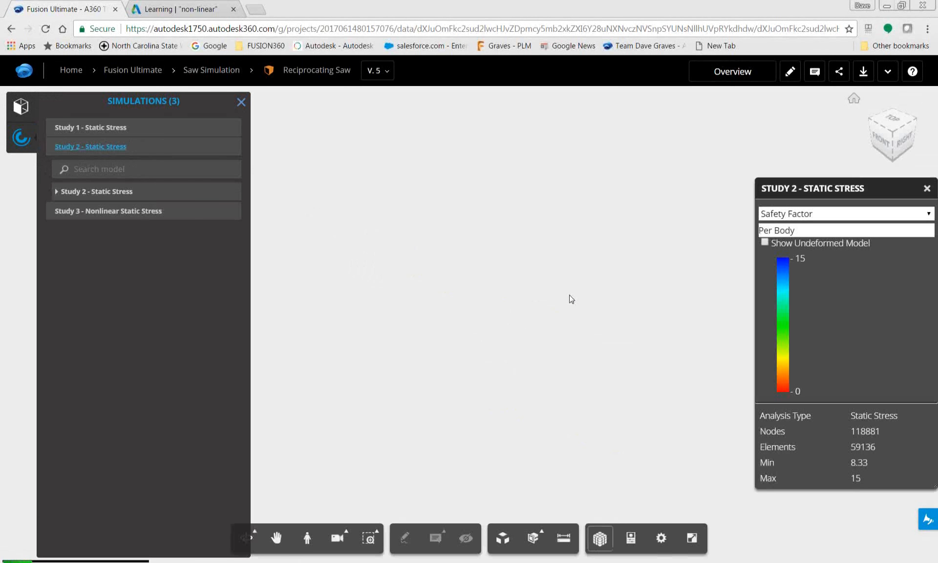
{"action": "left_click", "coordinate": [830, 213]}
{"action": "left_click", "coordinate": [827, 250]}
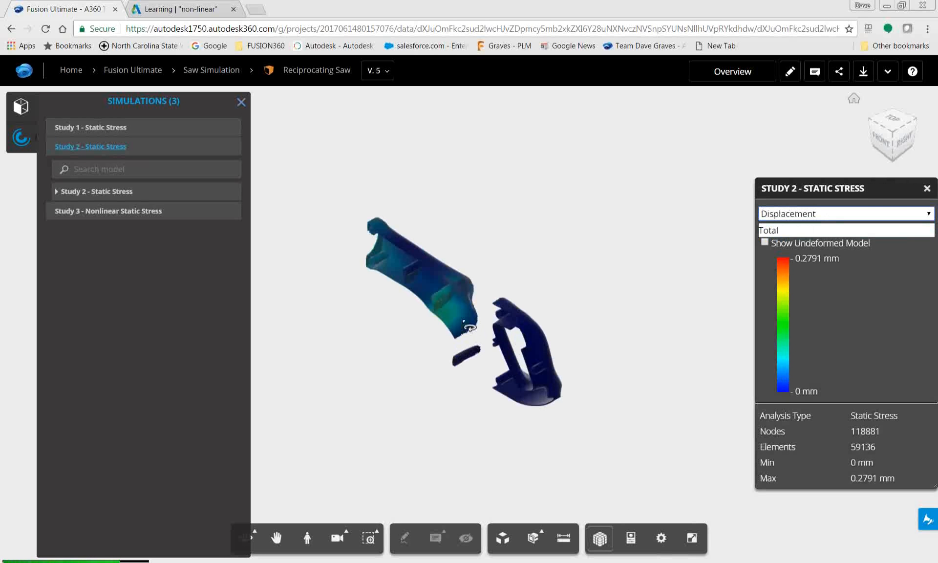
Show the Displacement results of Study 1 - Static Stress and inspect the saw body from the front
{"action": "left_click", "coordinate": [95, 128]}
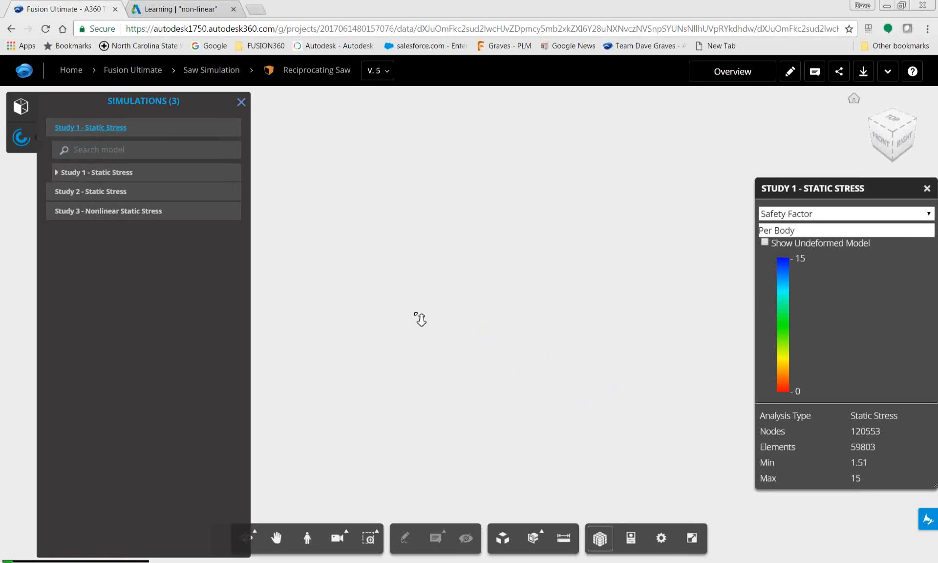
{"action": "left_click", "coordinate": [797, 215]}
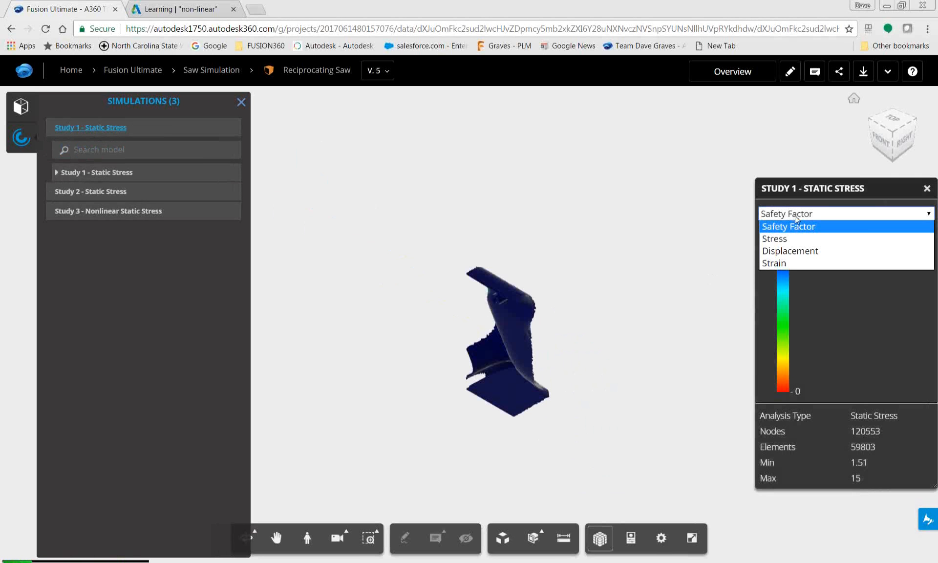
{"action": "left_click", "coordinate": [799, 251]}
{"action": "left_click_drag", "start_coordinate": [555, 352], "coordinate": [459, 257]}
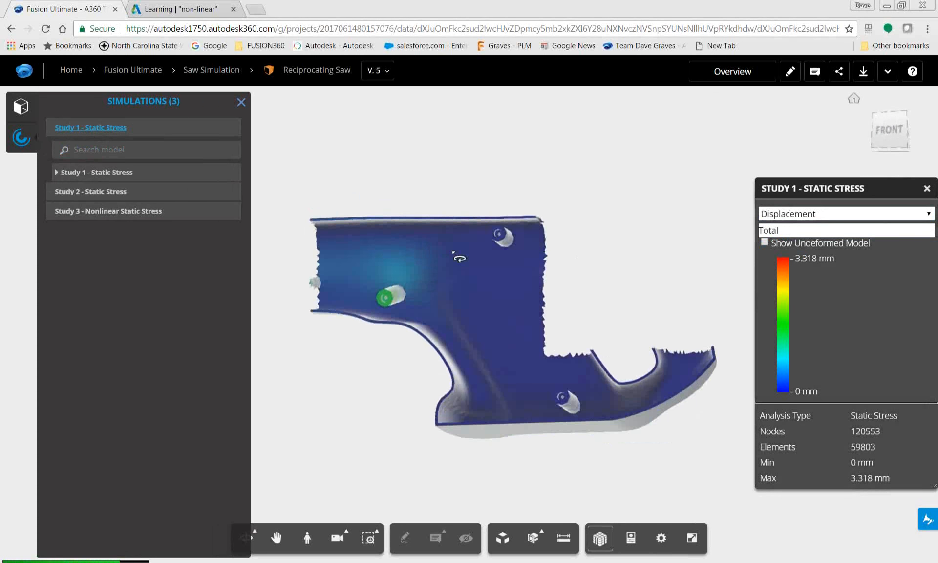
Examine the Load Case1 constraints and loads of Study 1 - Static Stress and inspect the saw body in that study
{"action": "scroll", "coordinate": [393, 251], "scroll_direction": "up", "scroll_amount": 3}
{"action": "scroll", "coordinate": [529, 329], "scroll_direction": "down", "scroll_amount": 2}
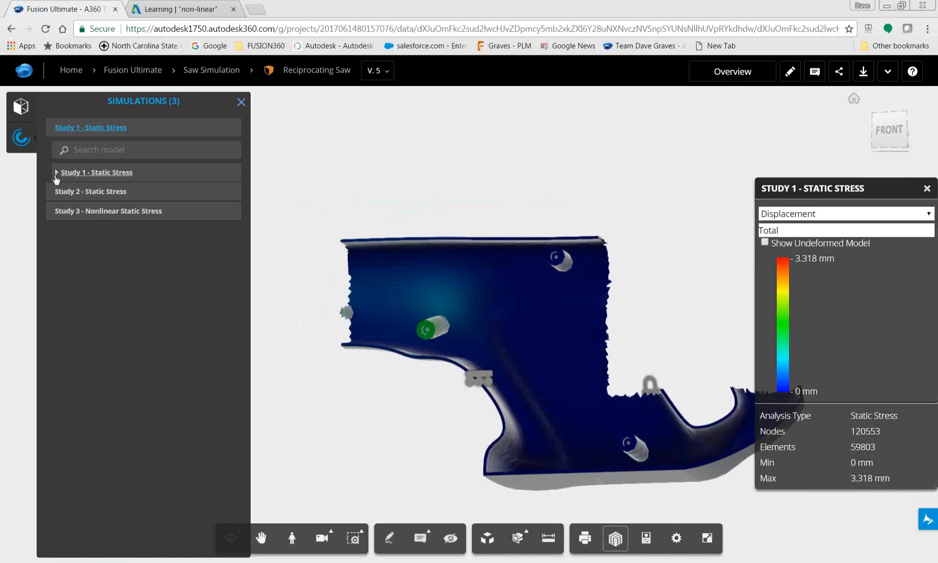
{"action": "left_click", "coordinate": [56, 173]}
{"action": "left_click", "coordinate": [68, 191]}
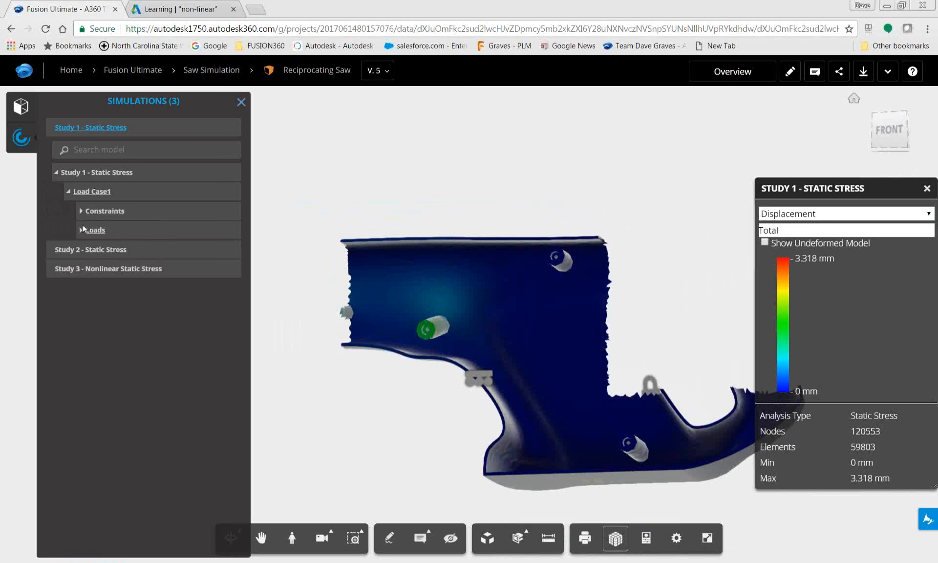
{"action": "left_click", "coordinate": [100, 174]}
{"action": "left_click_drag", "start_coordinate": [585, 155], "coordinate": [579, 230]}
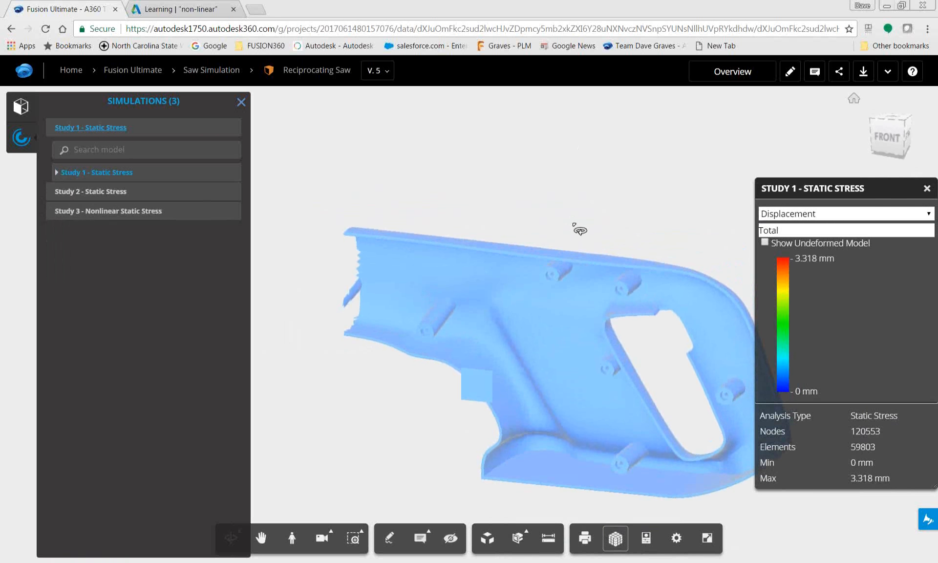
Show the Von Mises Stress results of Study 2 - Static Stress and inspect the loaded area of the saw body from the front
{"action": "left_click", "coordinate": [99, 195]}
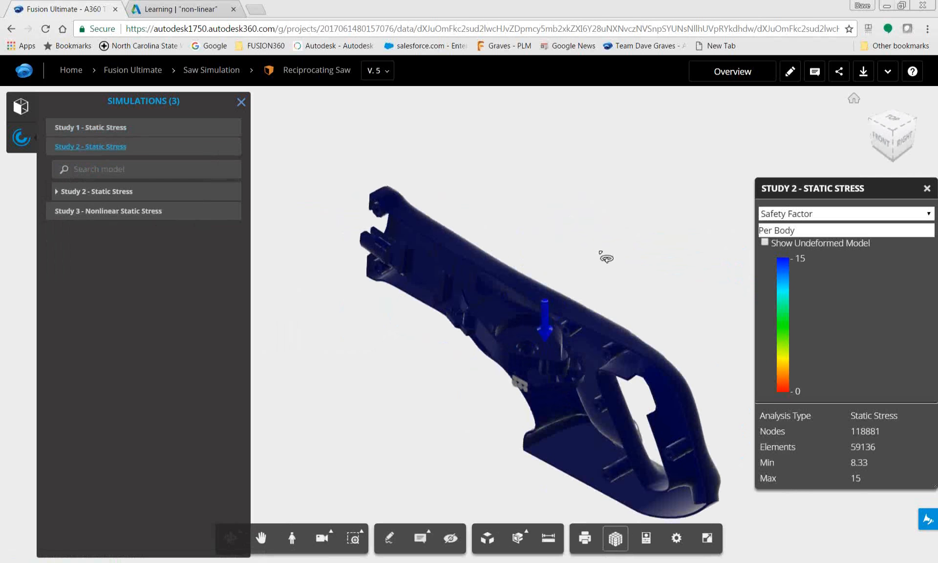
{"action": "left_click", "coordinate": [833, 213]}
{"action": "left_click", "coordinate": [833, 236]}
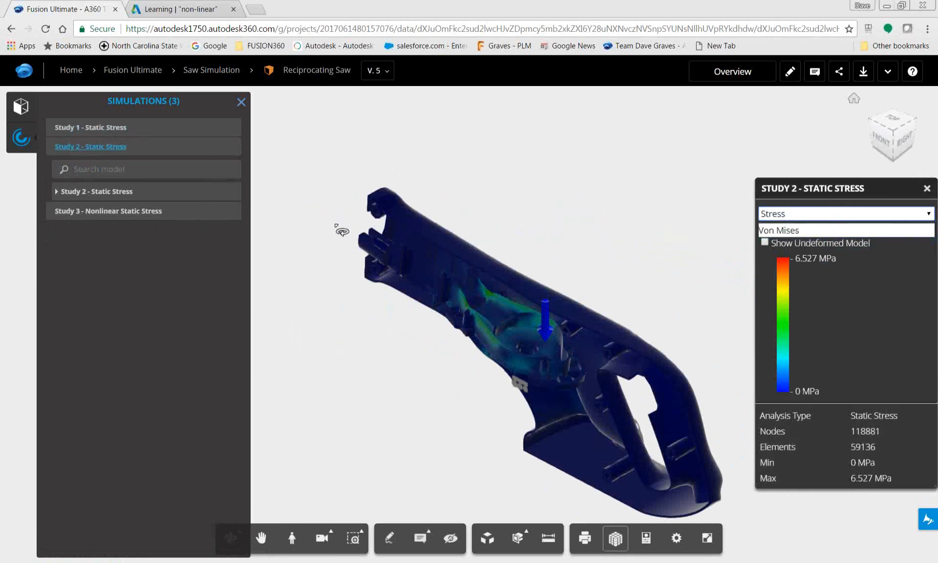
{"action": "left_click_drag", "start_coordinate": [499, 263], "coordinate": [589, 195]}
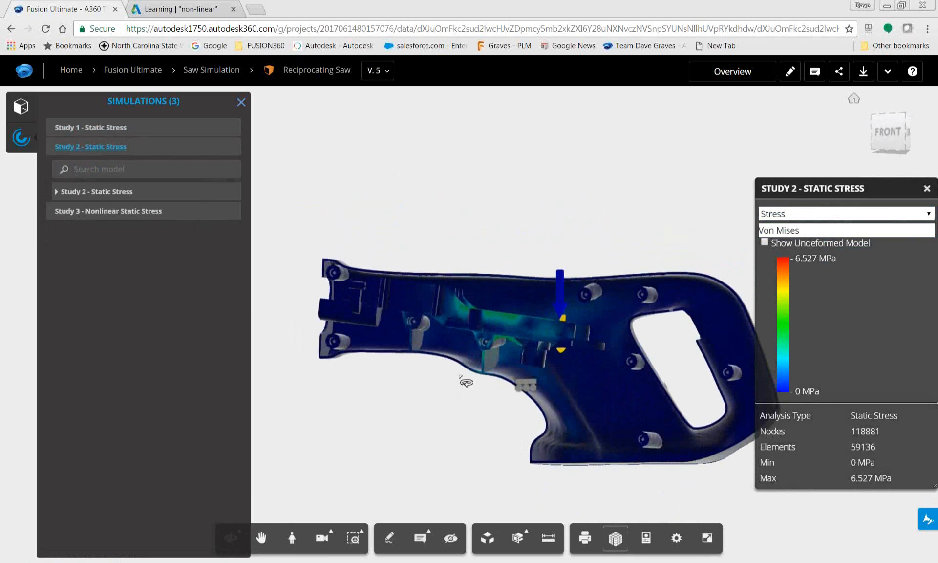
{"action": "scroll", "coordinate": [465, 382], "scroll_direction": "up", "scroll_amount": 5}
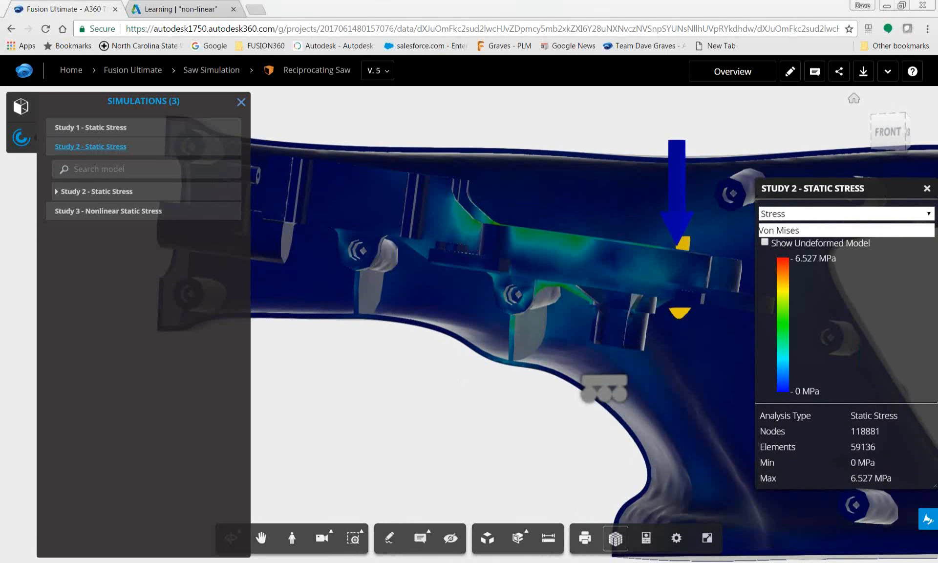
Switch to Fusion 360, return the Reciprocating Saw design to the Model workspace and review the available workspaces
{"action": "key", "text": "alt+Tab"}
{"action": "left_click", "coordinate": [243, 73]}
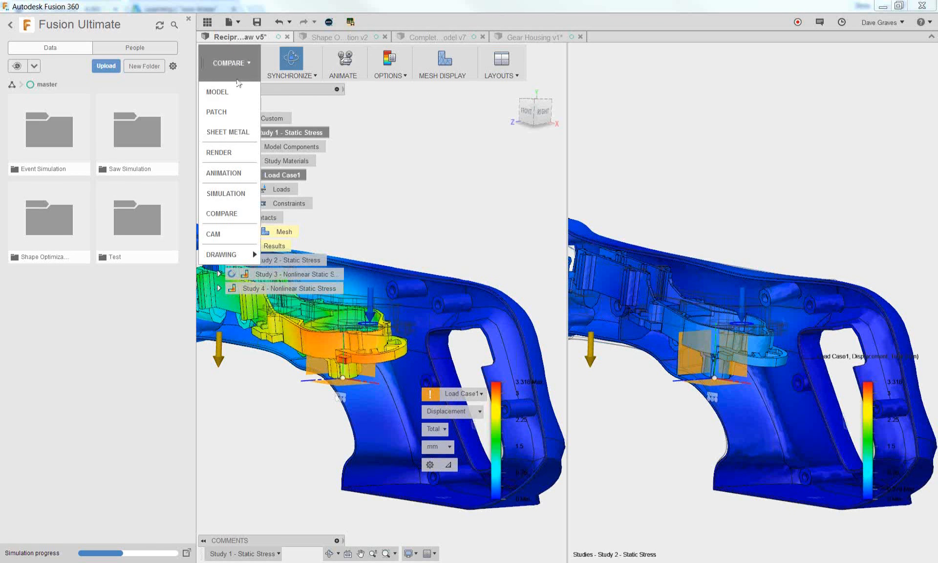
{"action": "left_click", "coordinate": [220, 90]}
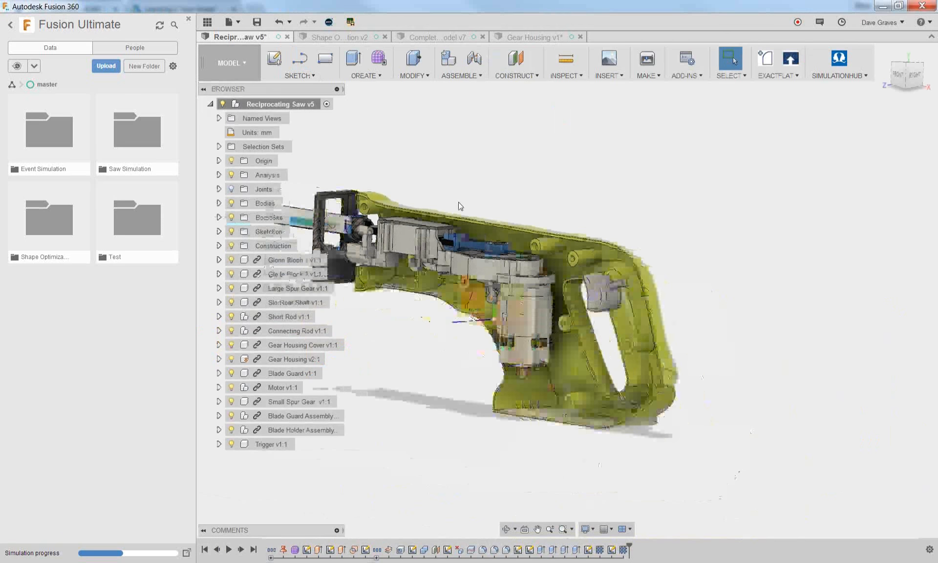
{"action": "left_click", "coordinate": [211, 63]}
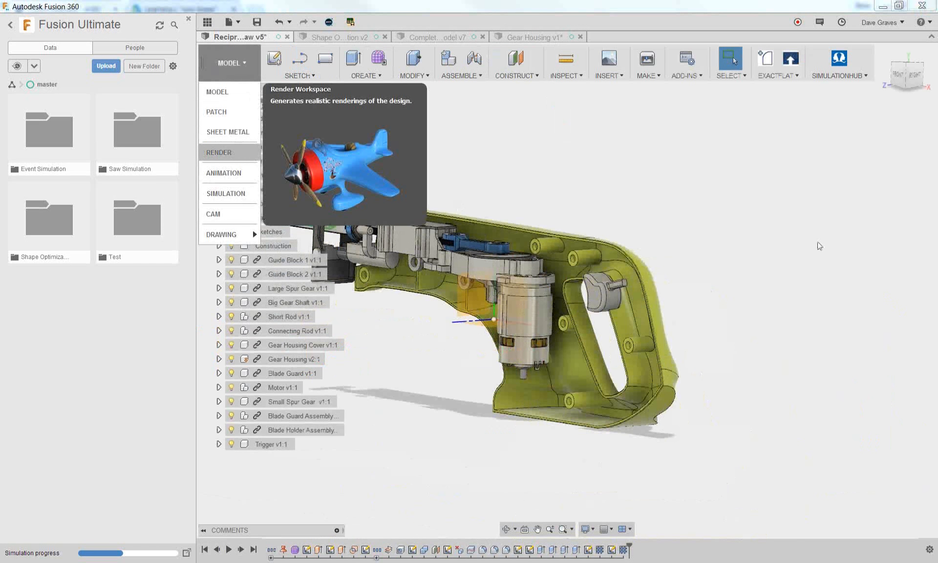
{"action": "left_click", "coordinate": [726, 176]}
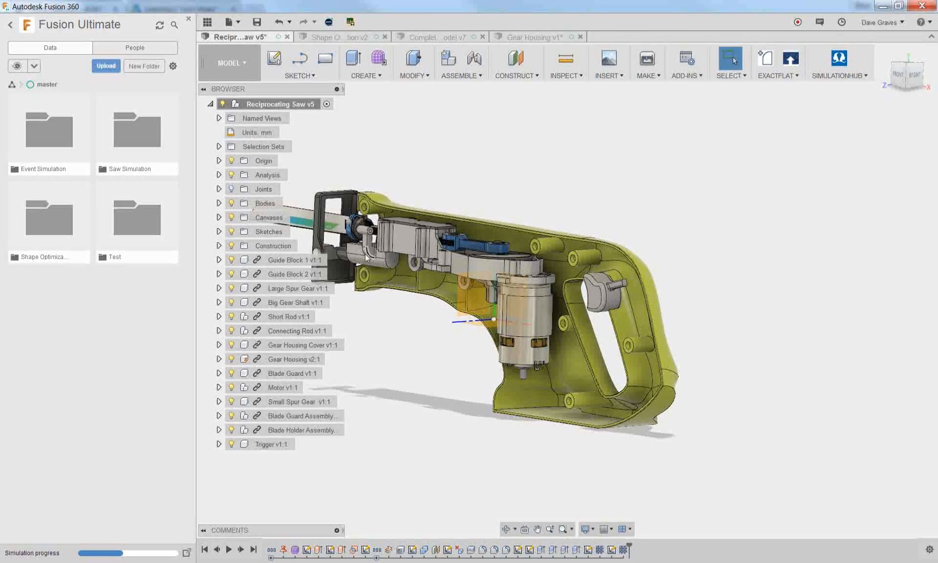
Bring up the Shape Optimization design and inspect the monitor from the front and its stand from behind
{"action": "left_click", "coordinate": [348, 35]}
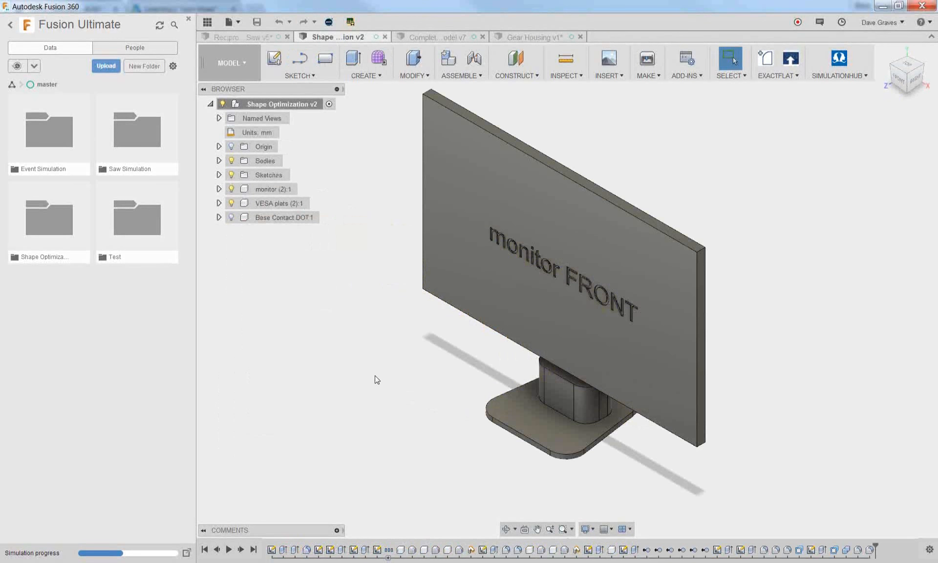
{"action": "middle_click_drag", "start_coordinate": [423, 391], "coordinate": [425, 375], "text": "shift"}
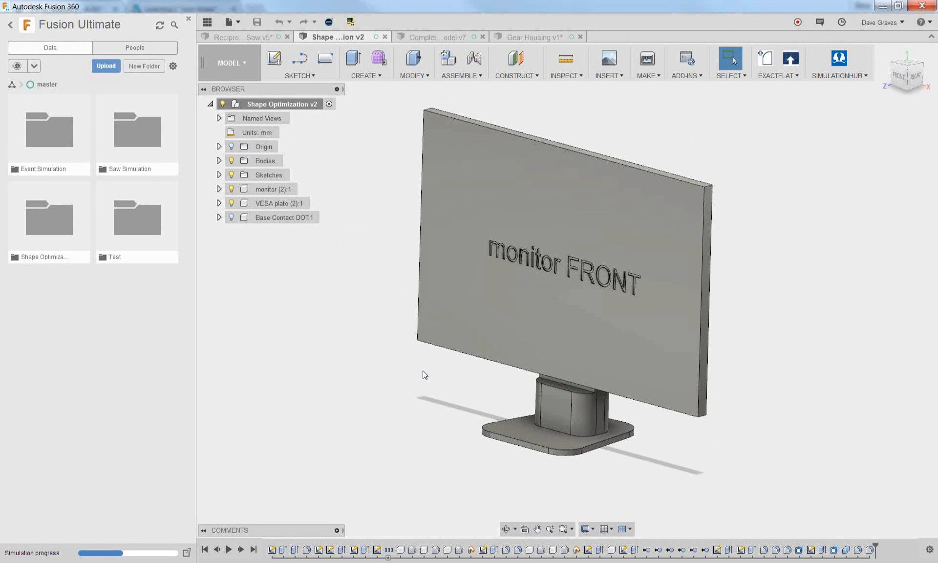
{"action": "middle_click_drag", "start_coordinate": [748, 323], "coordinate": [701, 314], "text": "shift"}
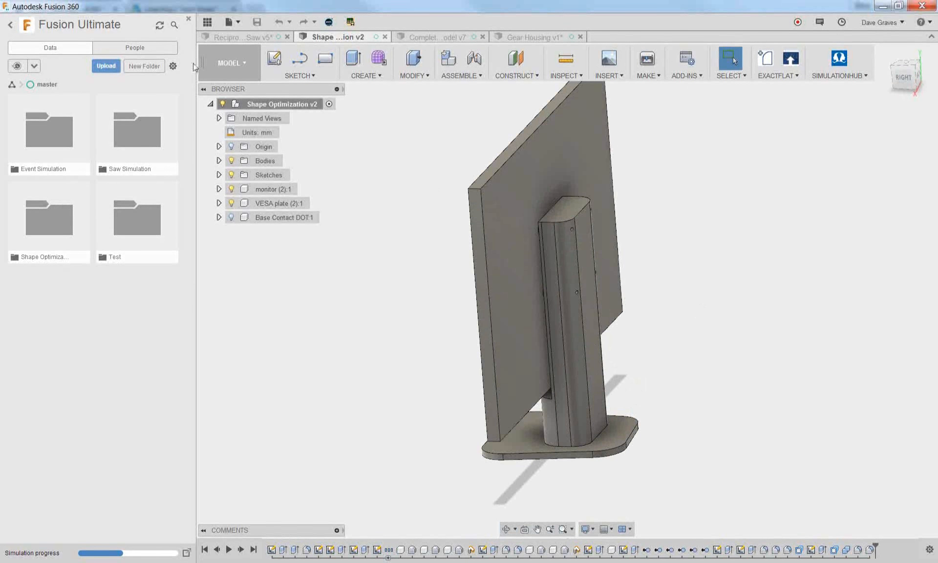
Create a Shape Optimization study for the monitor and stand in the Simulation workspace
{"action": "left_click", "coordinate": [213, 70]}
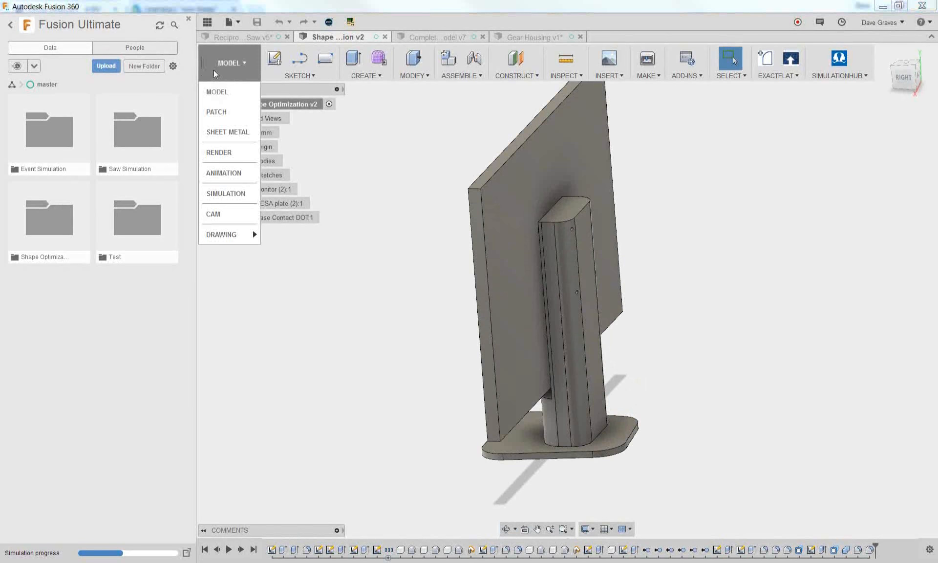
{"action": "left_click", "coordinate": [235, 193]}
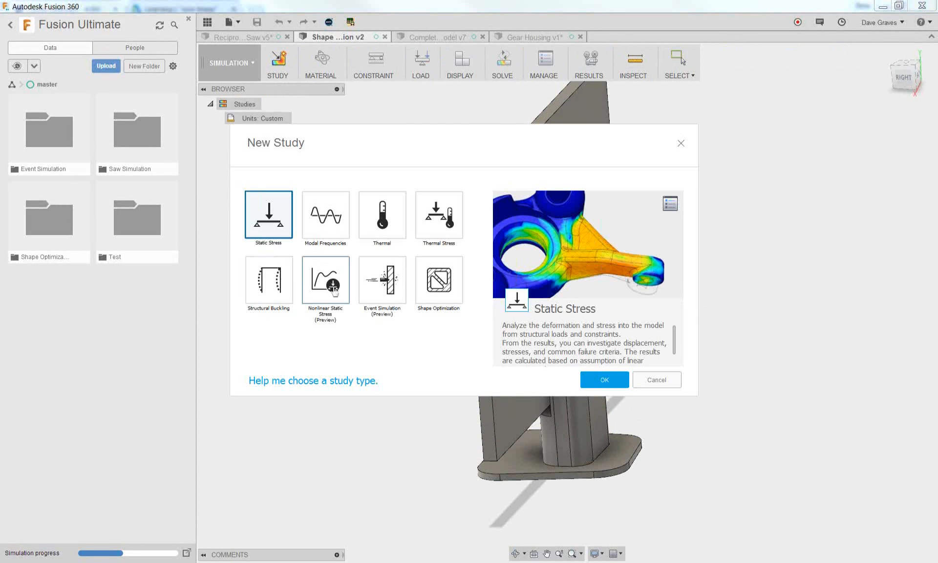
{"action": "left_click", "coordinate": [438, 287]}
{"action": "left_click", "coordinate": [603, 379]}
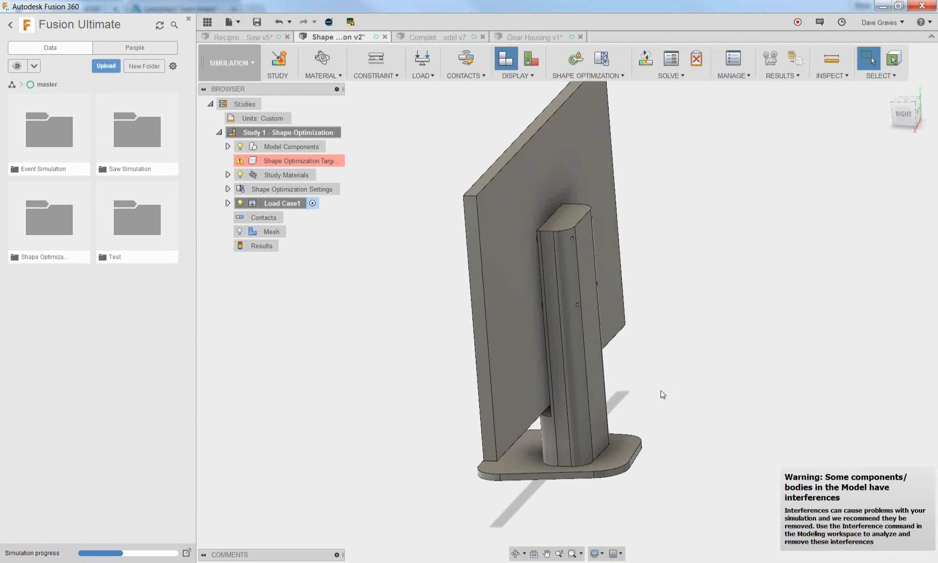
Suppress everything in the study except the monitor, its stand with base and the four small VESA plate bodies between them
{"action": "middle_click_drag", "start_coordinate": [356, 341], "coordinate": [437, 345], "text": "shift"}
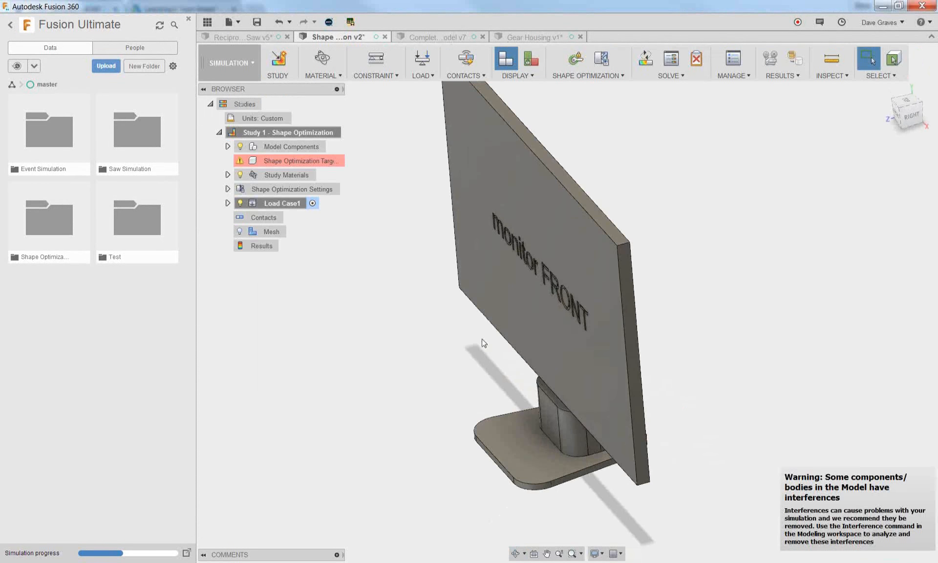
{"action": "left_click", "coordinate": [526, 329]}
{"action": "left_click", "coordinate": [526, 459]}
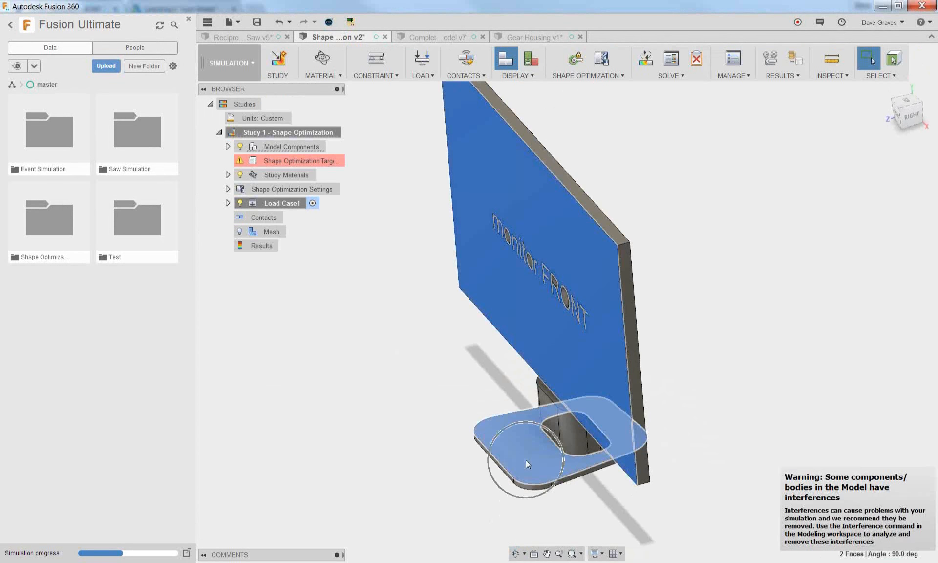
{"action": "right_click", "coordinate": [526, 459]}
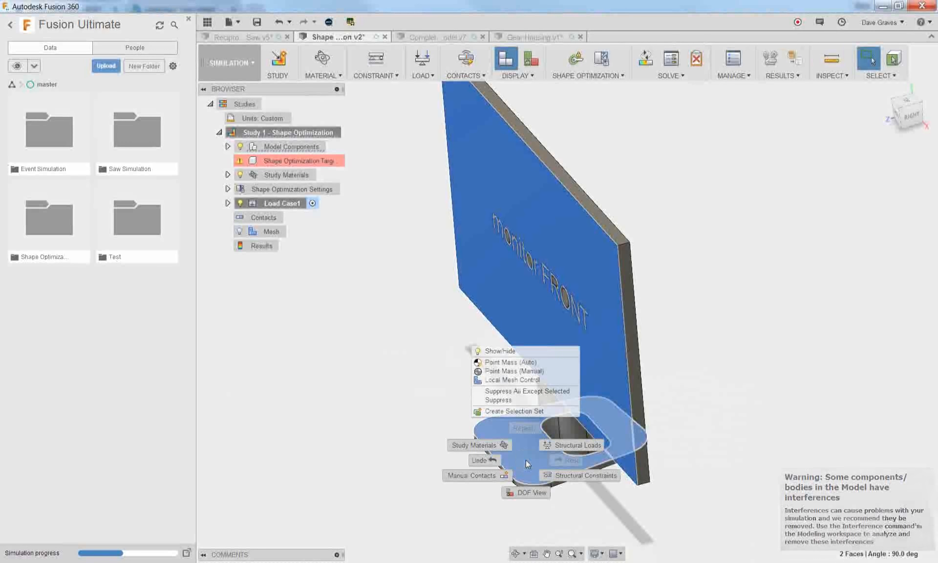
{"action": "left_click", "coordinate": [712, 317]}
{"action": "middle_click_drag", "start_coordinate": [716, 319], "coordinate": [687, 301], "text": "shift"}
{"action": "scroll", "coordinate": [552, 219], "scroll_direction": "up", "scroll_amount": 8}
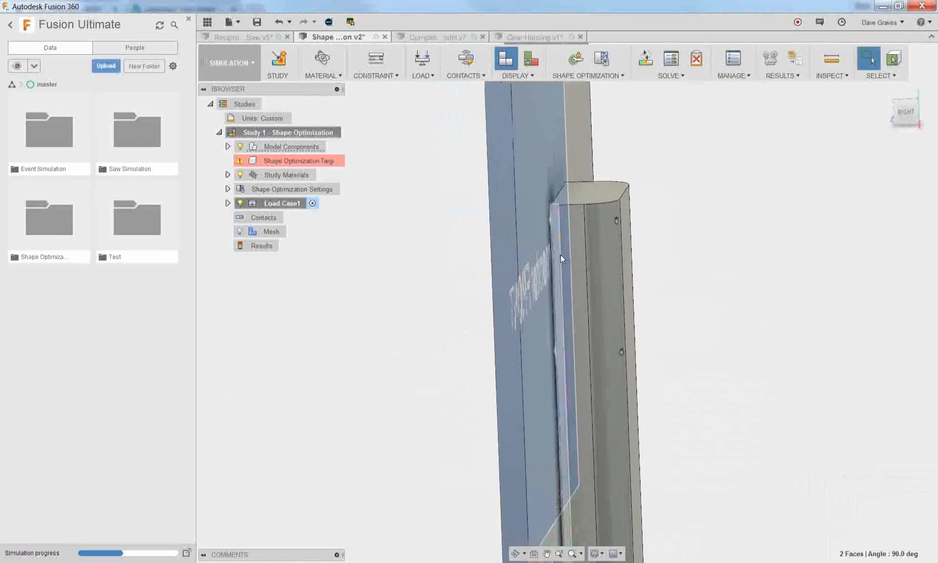
{"action": "scroll", "coordinate": [546, 197], "scroll_direction": "up", "scroll_amount": 3}
{"action": "left_click", "coordinate": [531, 199], "text": "ctrl"}
{"action": "scroll", "coordinate": [543, 197], "scroll_direction": "down", "scroll_amount": 6}
{"action": "scroll", "coordinate": [534, 384], "scroll_direction": "up", "scroll_amount": 3}
{"action": "left_click", "coordinate": [560, 457], "text": "ctrl"}
{"action": "scroll", "coordinate": [565, 443], "scroll_direction": "down", "scroll_amount": 5}
{"action": "scroll", "coordinate": [564, 444], "scroll_direction": "down", "scroll_amount": 2}
{"action": "middle_click_drag", "start_coordinate": [573, 366], "coordinate": [581, 425], "text": "shift"}
{"action": "scroll", "coordinate": [605, 156], "scroll_direction": "up", "scroll_amount": 3}
{"action": "scroll", "coordinate": [605, 156], "scroll_direction": "up", "scroll_amount": 3}
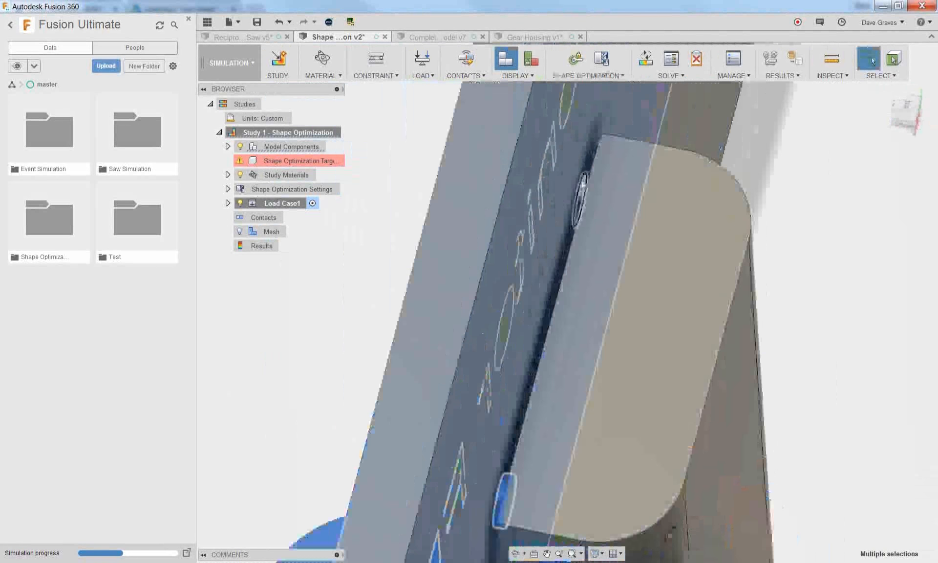
{"action": "scroll", "coordinate": [582, 183], "scroll_direction": "up", "scroll_amount": 3}
{"action": "left_click", "coordinate": [579, 202], "text": "ctrl"}
{"action": "scroll", "coordinate": [701, 158], "scroll_direction": "down", "scroll_amount": 4}
{"action": "middle_click_drag", "start_coordinate": [690, 254], "coordinate": [686, 225], "text": "shift"}
{"action": "scroll", "coordinate": [687, 222], "scroll_direction": "down", "scroll_amount": 4}
{"action": "middle_click_drag", "start_coordinate": [745, 365], "coordinate": [614, 366], "text": "shift"}
{"action": "scroll", "coordinate": [799, 351], "scroll_direction": "up", "scroll_amount": 6}
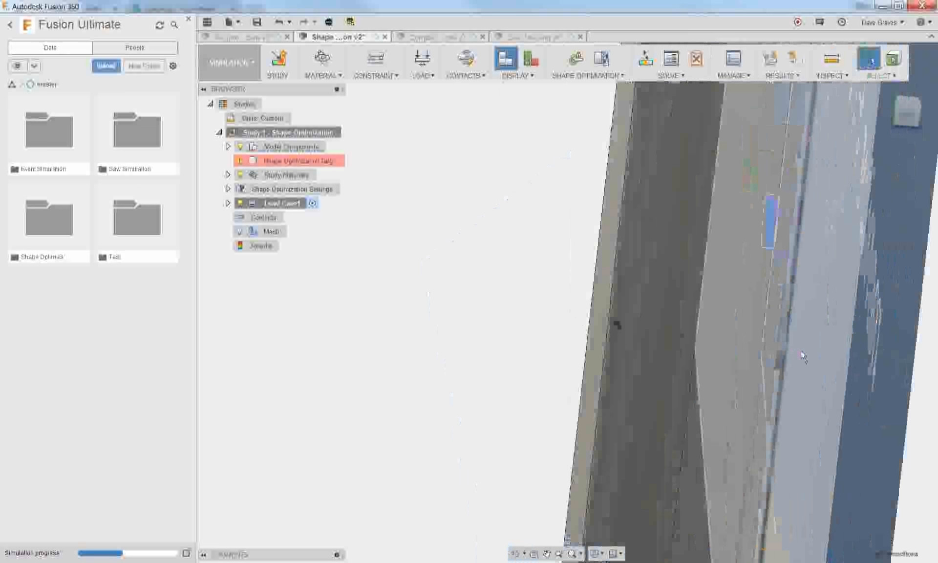
{"action": "left_click", "coordinate": [773, 342]}
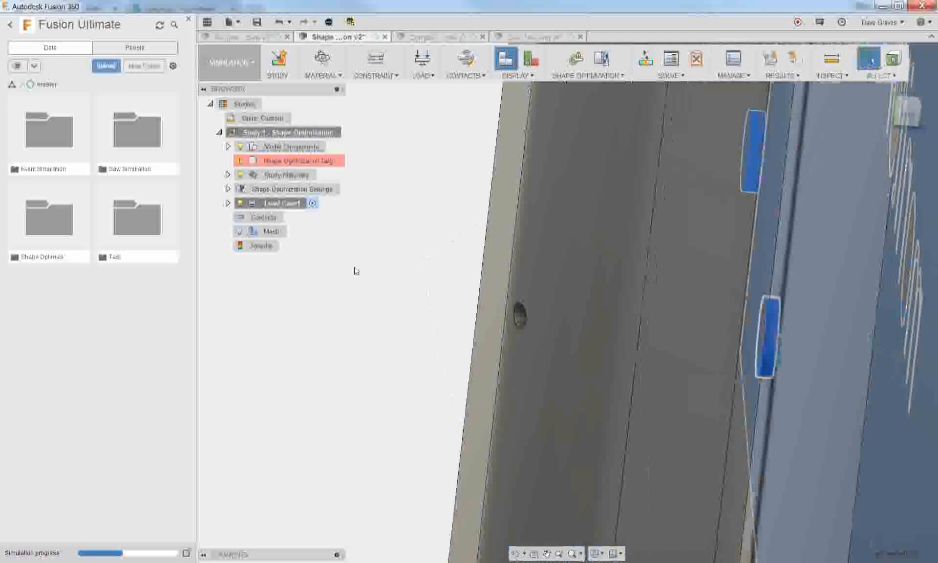
{"action": "scroll", "coordinate": [367, 266], "scroll_direction": "down", "scroll_amount": 5}
{"action": "right_click", "coordinate": [710, 287]}
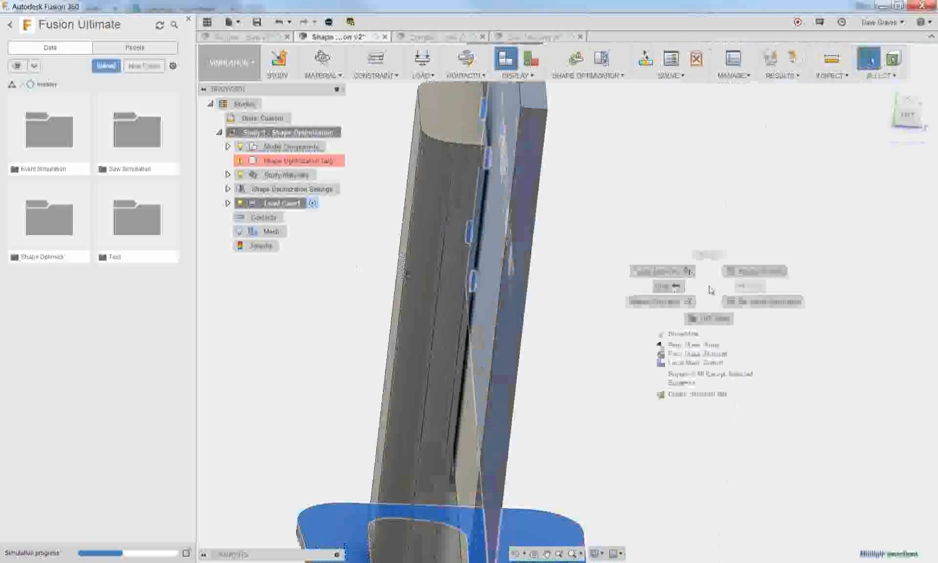
{"action": "left_click", "coordinate": [726, 376]}
Assign an aluminum study material to the stand component, Shape Optimization v2:1
{"action": "mouse_move", "coordinate": [728, 377]}
{"action": "middle_mouse_down", "text": "shift"}
{"action": "mouse_move", "coordinate": [768, 374]}
{"action": "mouse_move", "coordinate": [710, 369]}
{"action": "mouse_move", "coordinate": [728, 357]}
{"action": "mouse_move", "coordinate": [718, 368]}
{"action": "middle_mouse_up", "text": "shift"}
{"action": "left_click", "coordinate": [322, 75]}
{"action": "left_click", "coordinate": [335, 90]}
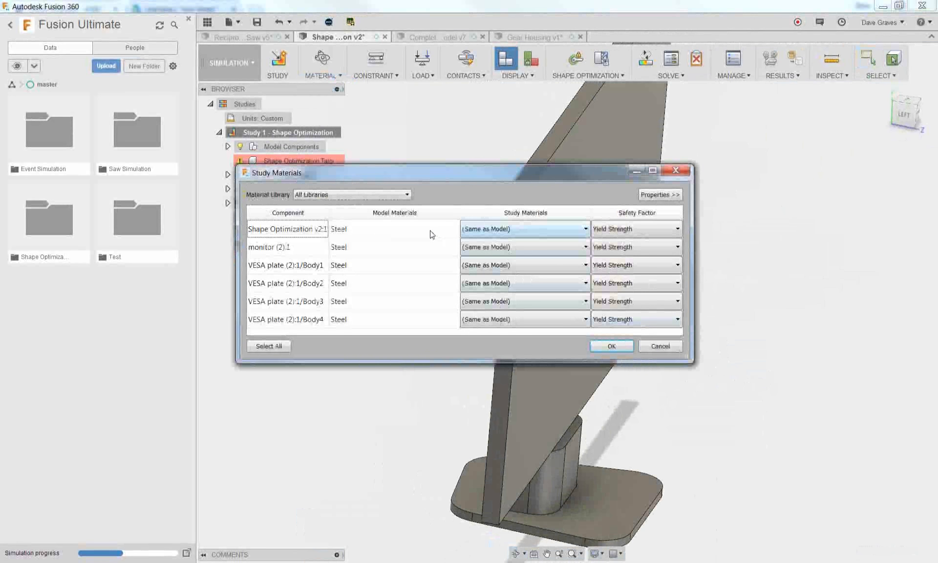
{"action": "left_click", "coordinate": [525, 228]}
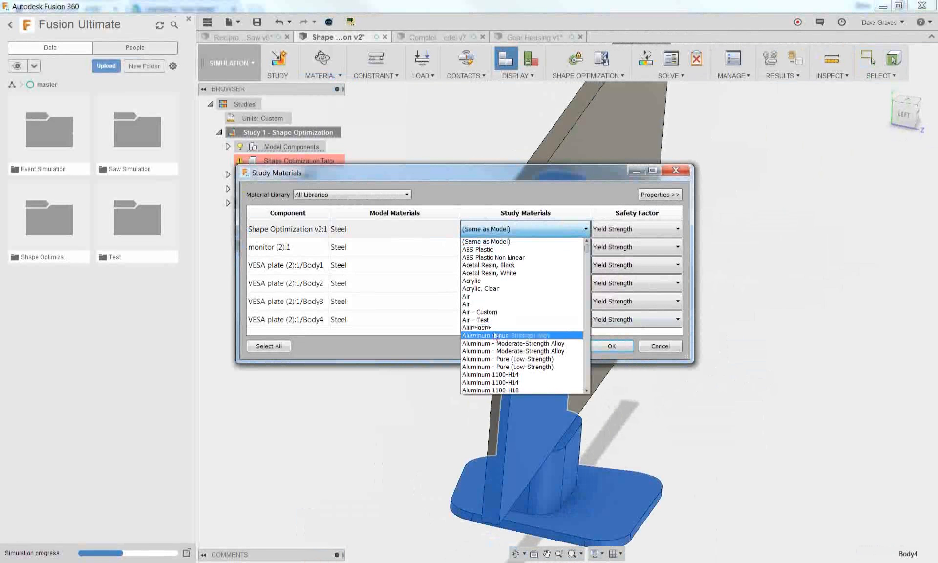
{"action": "left_click", "coordinate": [494, 335]}
{"action": "left_click", "coordinate": [612, 346]}
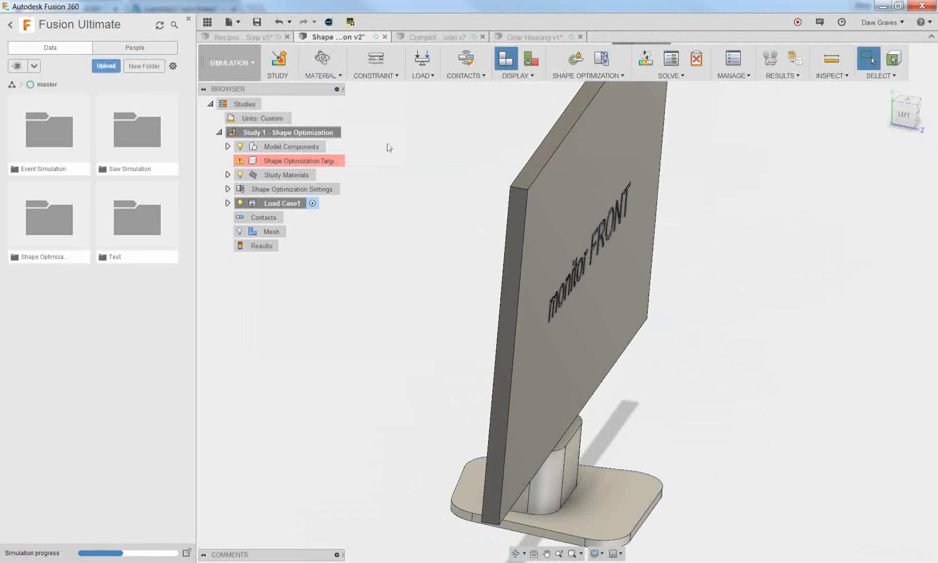
Apply a Fixed structural constraint in all three axes to the underside face of the stand's base
{"action": "left_click", "coordinate": [391, 82]}
{"action": "left_click", "coordinate": [389, 87]}
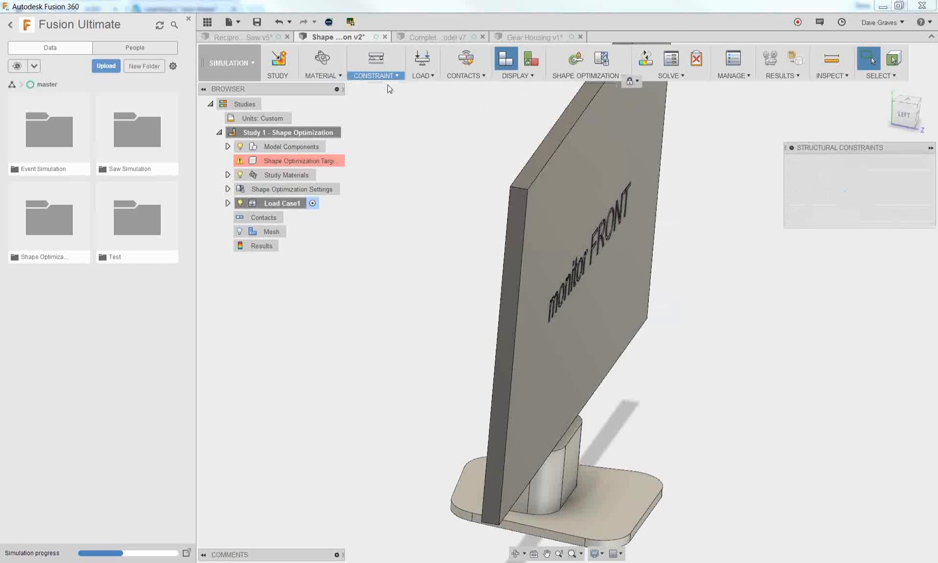
{"action": "middle_click_drag", "start_coordinate": [699, 324], "coordinate": [796, 446], "text": "shift"}
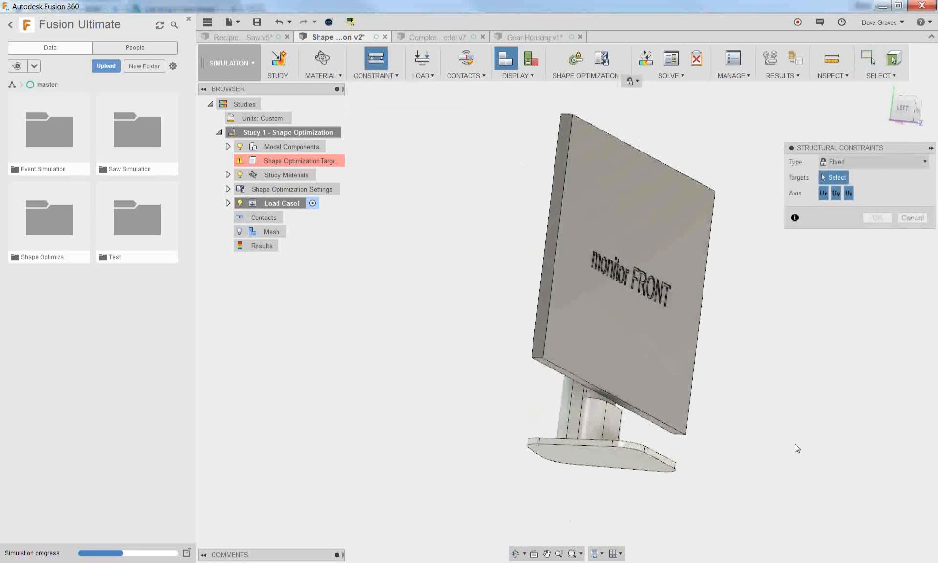
{"action": "left_click", "coordinate": [611, 456]}
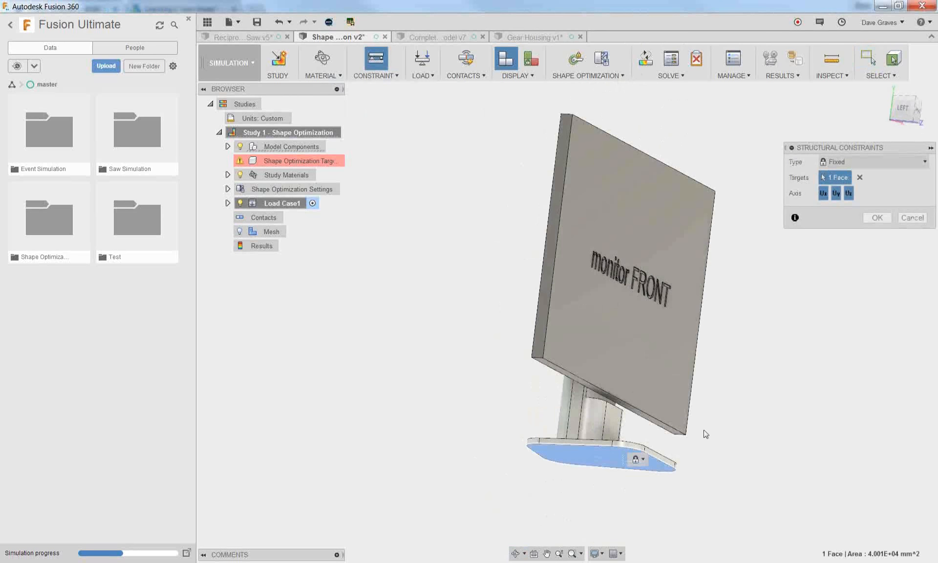
{"action": "left_click", "coordinate": [867, 217]}
Add a structural Force load normal to the monitor's top face and enter its magnitude
{"action": "left_click", "coordinate": [423, 76]}
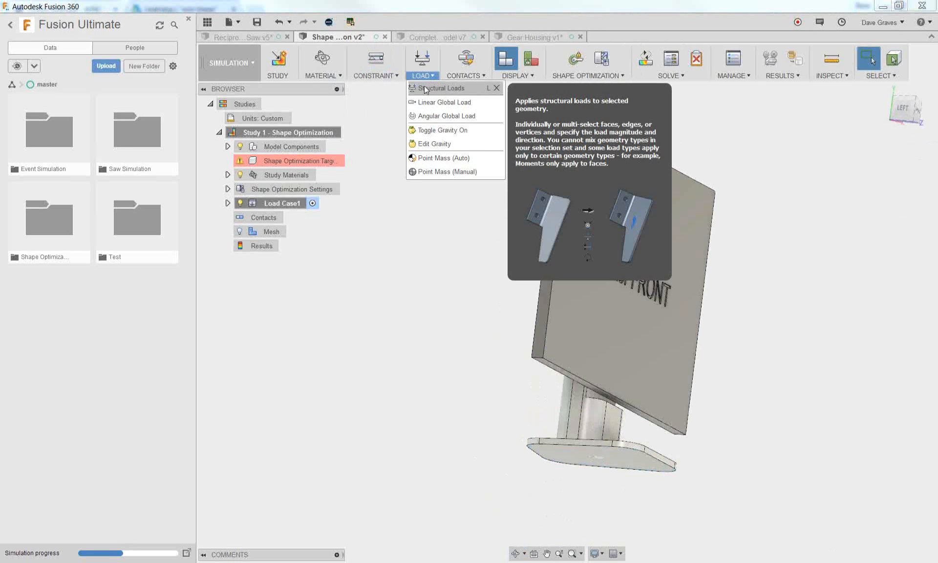
{"action": "left_click", "coordinate": [424, 87]}
{"action": "middle_click_drag", "start_coordinate": [421, 119], "coordinate": [420, 255], "text": "shift"}
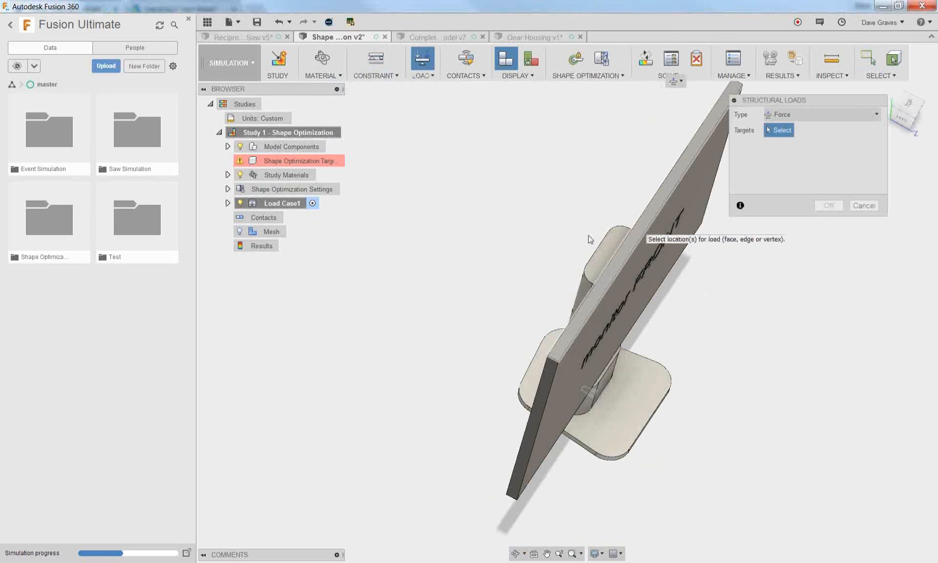
{"action": "left_click", "coordinate": [643, 228]}
{"action": "left_click_drag", "start_coordinate": [818, 177], "coordinate": [782, 179]}
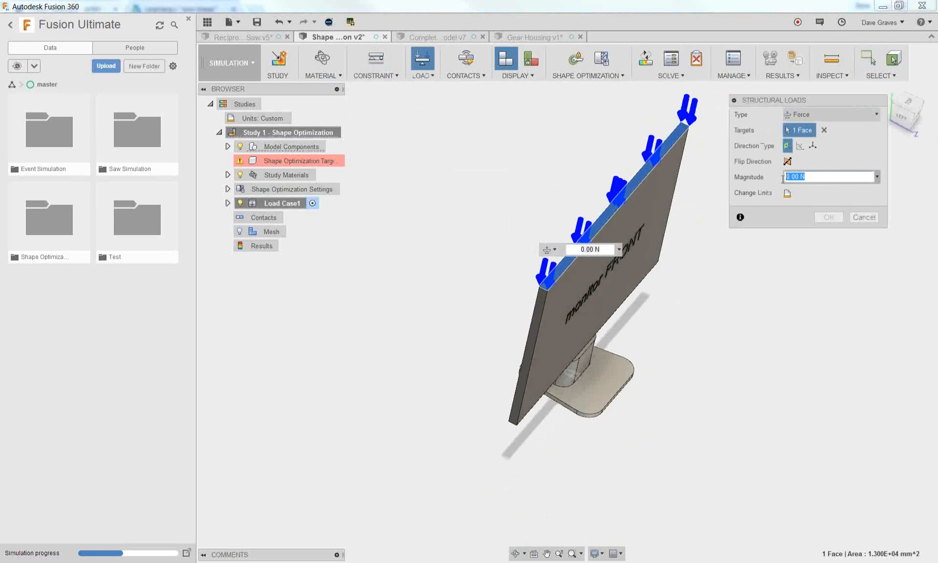
{"action": "type", "text": "1"}
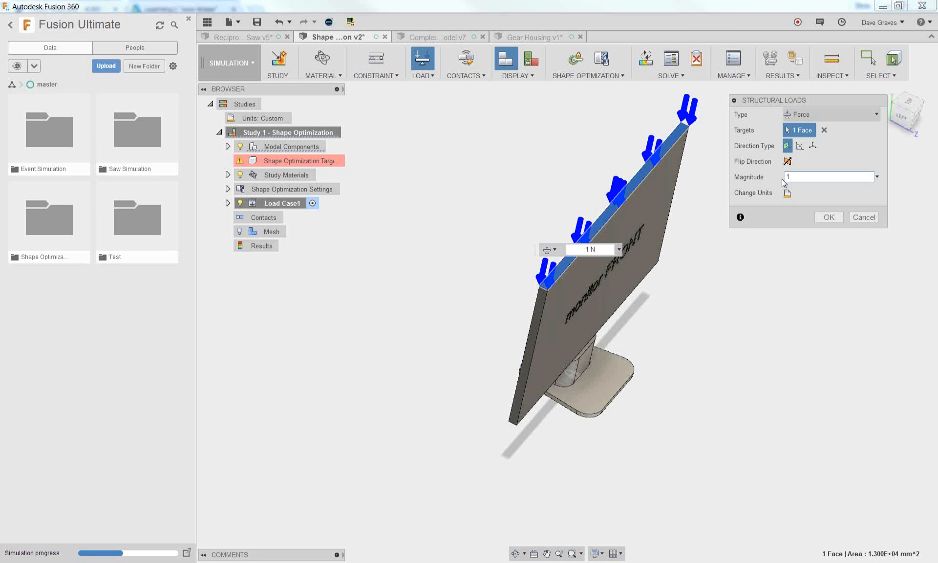
Confirm the force load on the monitor's top face and generate automatic contacts with a 0.10 mm solids detection tolerance
{"action": "left_click", "coordinate": [820, 216]}
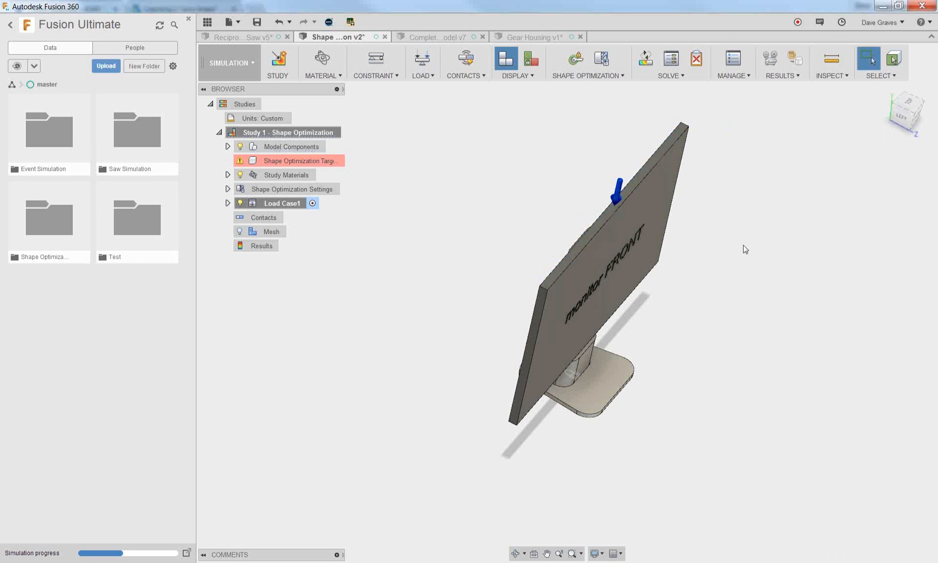
{"action": "middle_click_drag", "start_coordinate": [701, 264], "coordinate": [692, 229], "text": "shift"}
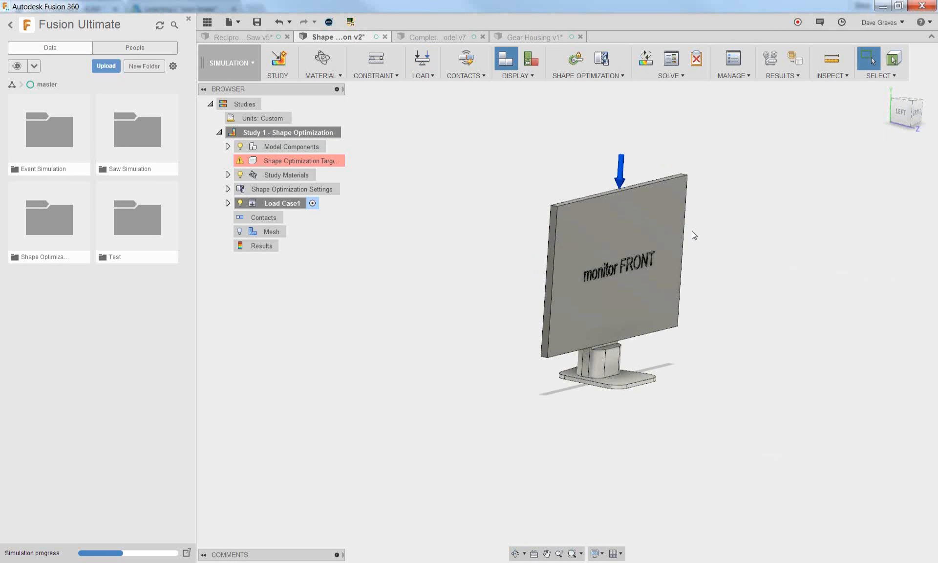
{"action": "left_click", "coordinate": [475, 79]}
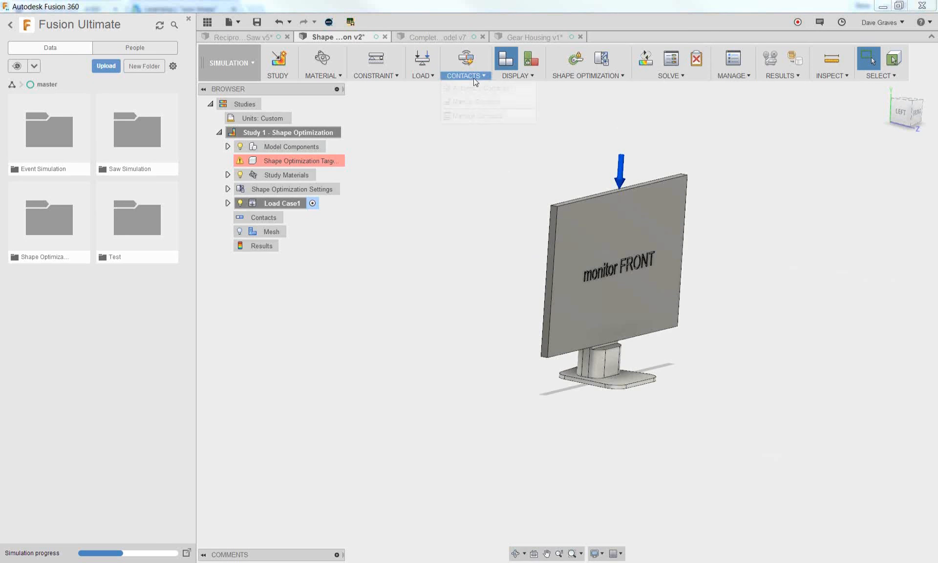
{"action": "left_click", "coordinate": [481, 88]}
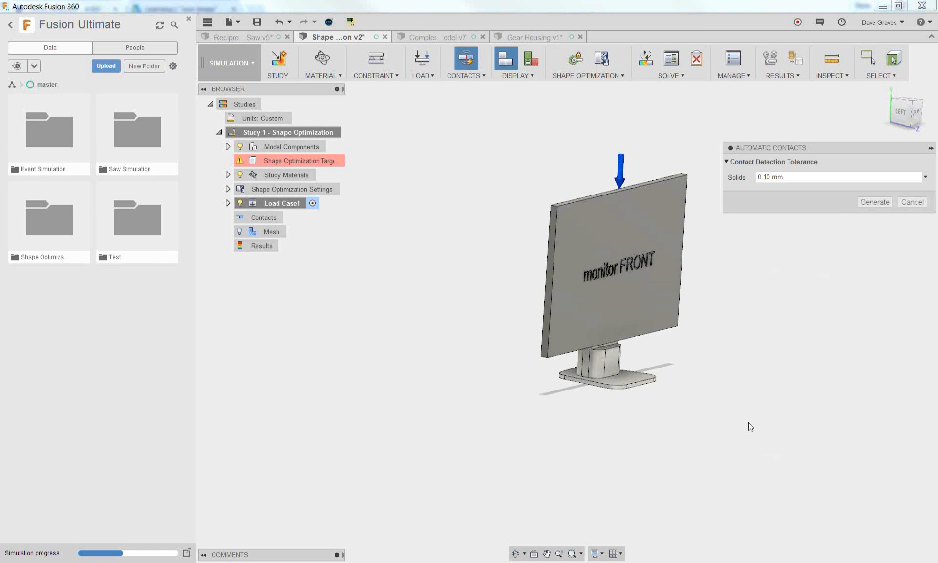
{"action": "left_click", "coordinate": [874, 202]}
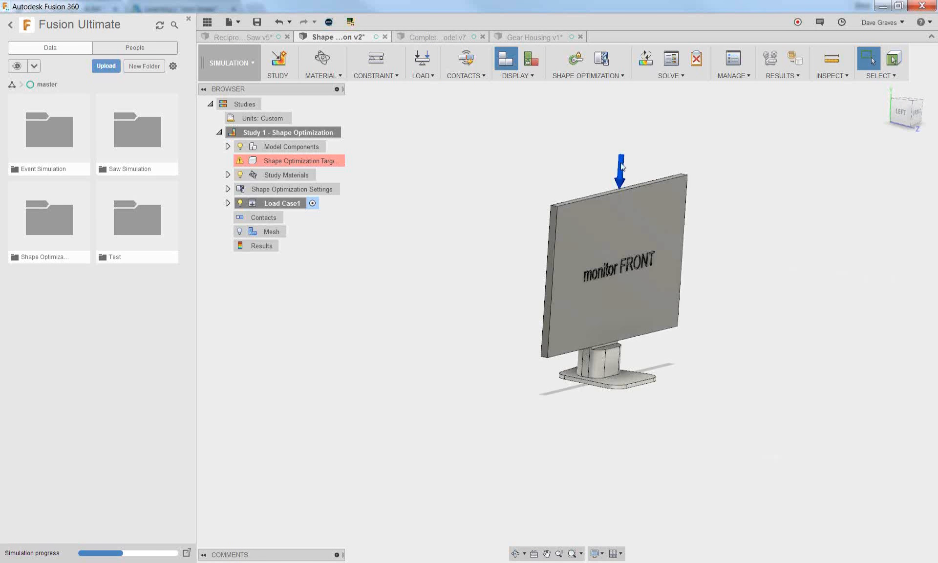
Pre-check the study and assign the monitor stand body as the Shape Optimization Target
{"action": "left_click", "coordinate": [694, 60]}
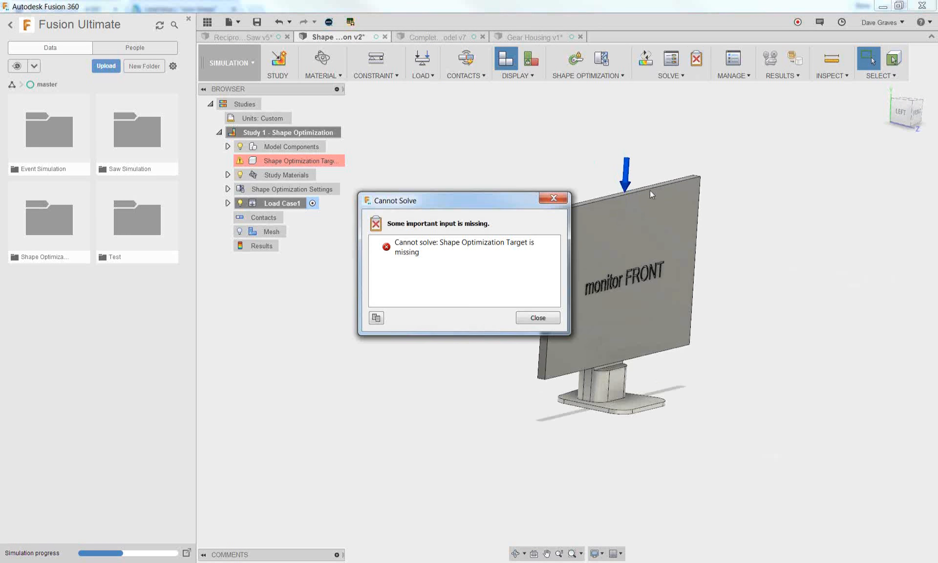
{"action": "left_click", "coordinate": [544, 320]}
{"action": "mouse_move", "coordinate": [440, 303]}
{"action": "middle_mouse_down"}
{"action": "mouse_move", "coordinate": [397, 304]}
{"action": "mouse_move", "coordinate": [432, 296]}
{"action": "mouse_move", "coordinate": [446, 306]}
{"action": "mouse_move", "coordinate": [430, 305]}
{"action": "middle_mouse_up"}
{"action": "mouse_move", "coordinate": [296, 159]}
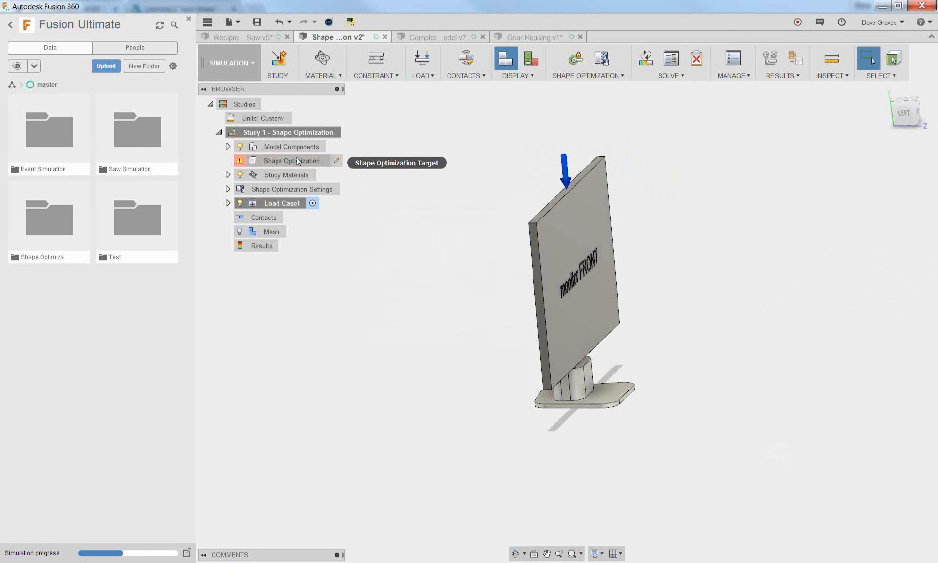
{"action": "left_click", "coordinate": [338, 162]}
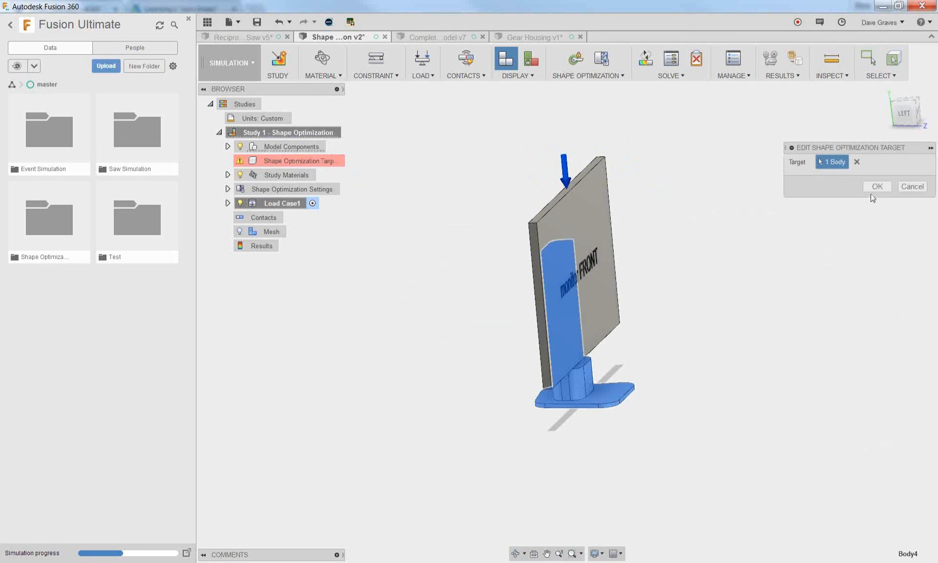
{"action": "left_click", "coordinate": [876, 187]}
Start a box-shaped Preserve Region centred on the stand face behind the monitor
{"action": "middle_click_drag", "start_coordinate": [440, 297], "coordinate": [456, 325], "text": "shift"}
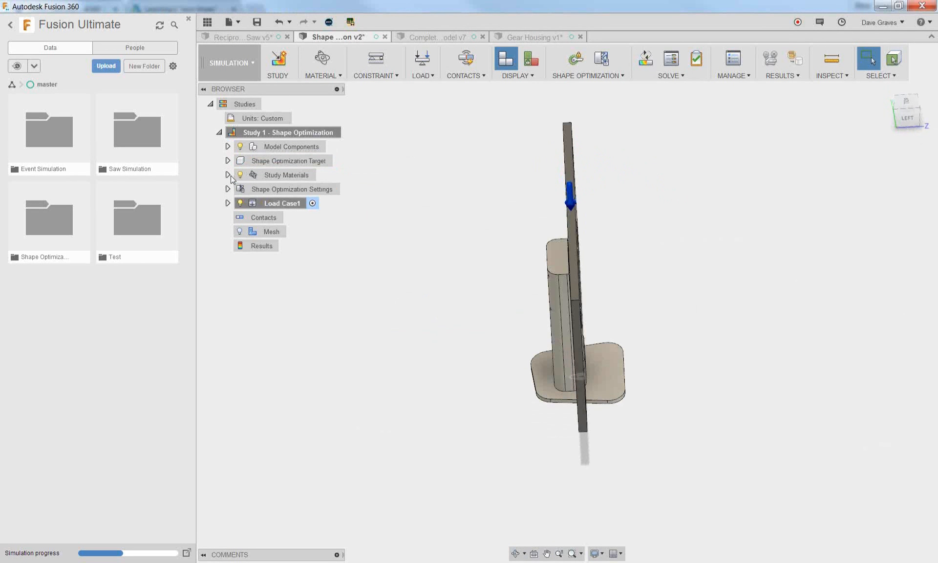
{"action": "left_click", "coordinate": [564, 79]}
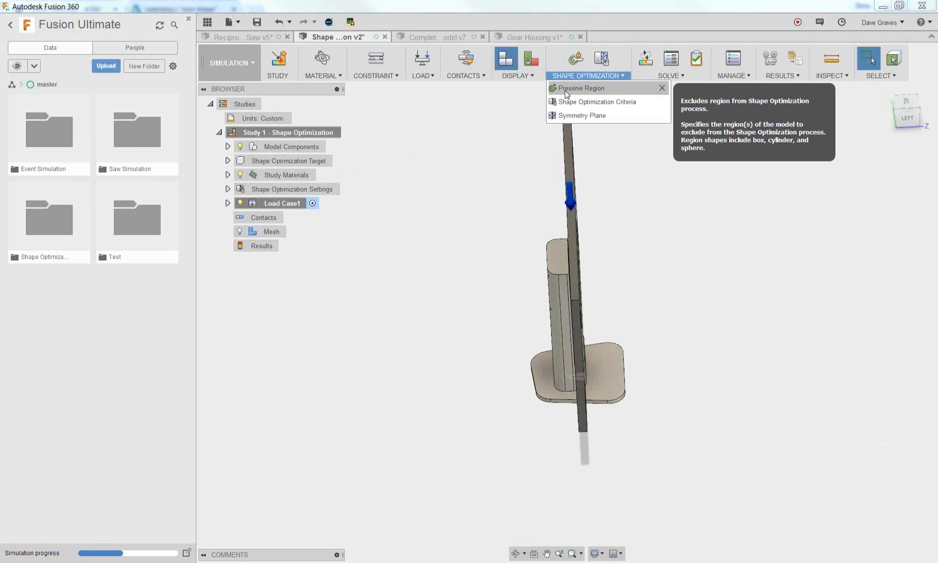
{"action": "left_click", "coordinate": [566, 89]}
{"action": "middle_click_drag", "start_coordinate": [697, 291], "coordinate": [602, 300], "text": "shift"}
{"action": "scroll", "coordinate": [553, 404], "scroll_direction": "up", "scroll_amount": 4}
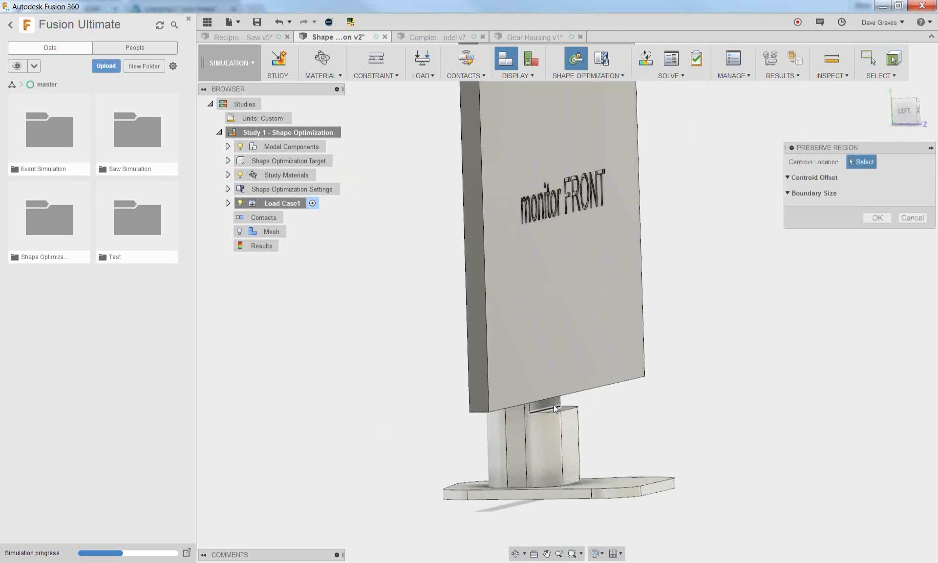
{"action": "left_click", "coordinate": [548, 403]}
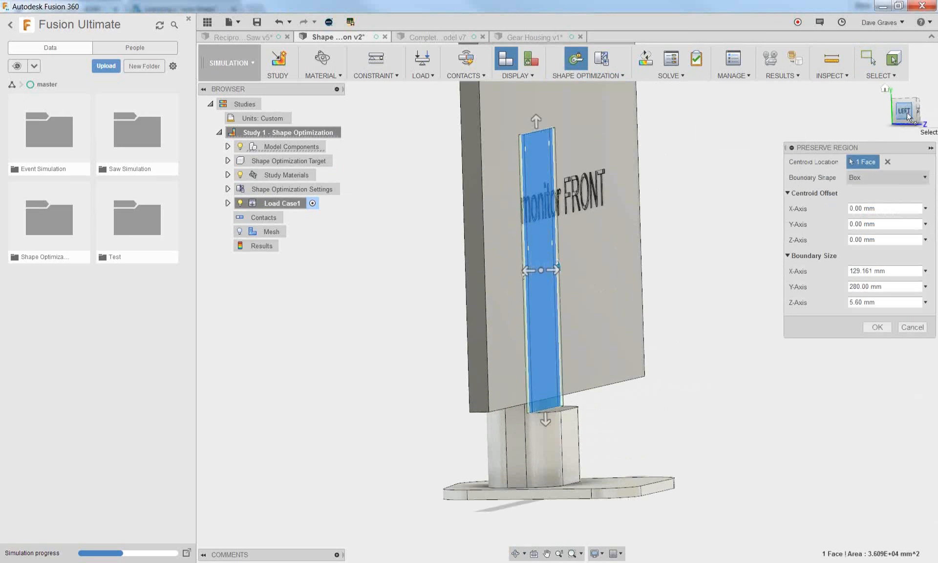
Shrink the preserve box to the VESA mounting area, 130 mm along Y and 10 mm along Z, and create the region
{"action": "scroll", "coordinate": [531, 227], "scroll_direction": "up", "scroll_amount": 5}
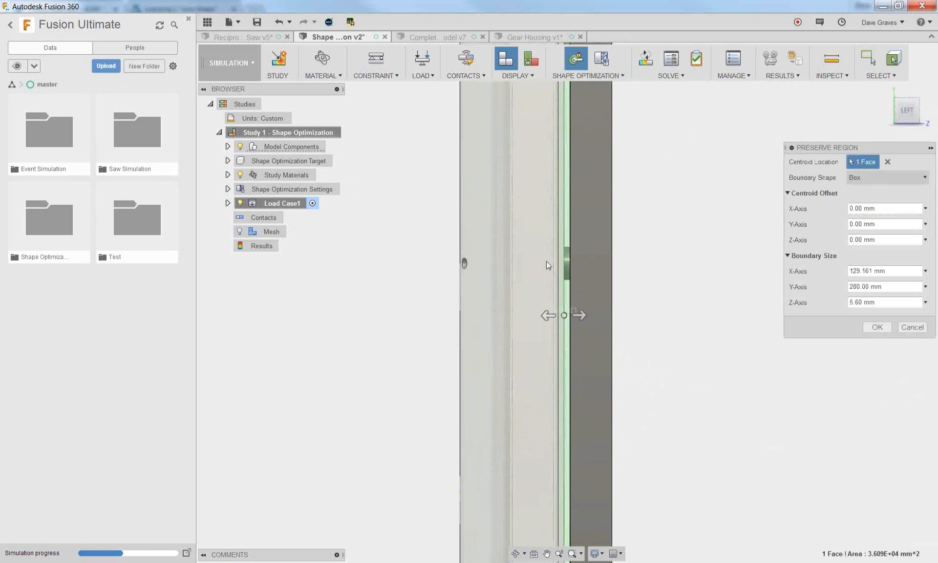
{"action": "scroll", "coordinate": [556, 343], "scroll_direction": "down", "scroll_amount": 2}
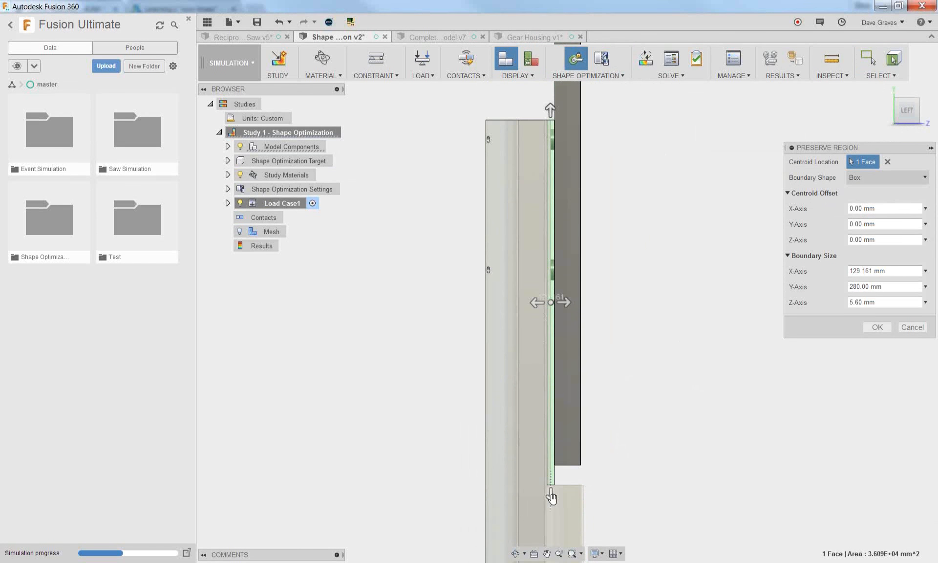
{"action": "left_click_drag", "start_coordinate": [552, 494], "coordinate": [551, 300]}
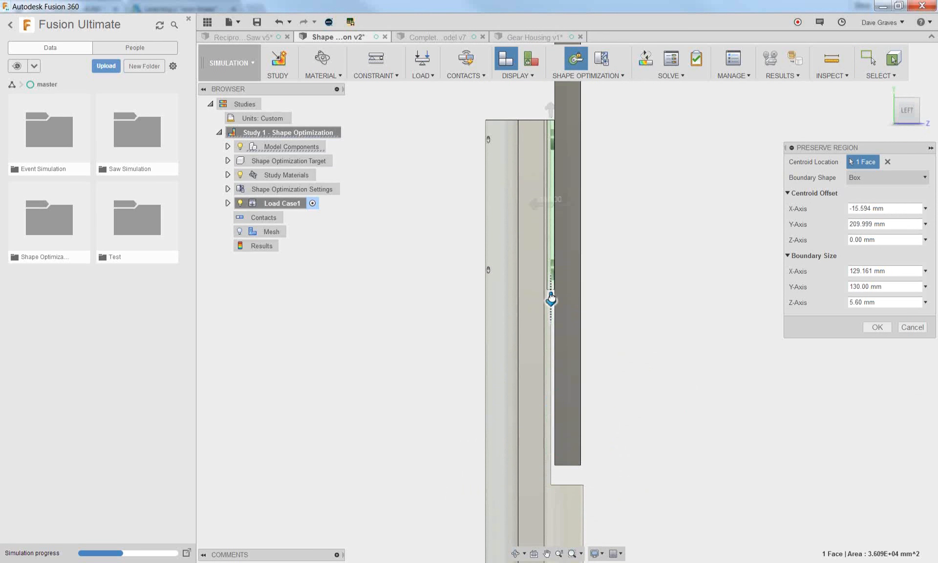
{"action": "left_click_drag", "start_coordinate": [537, 204], "coordinate": [531, 204]}
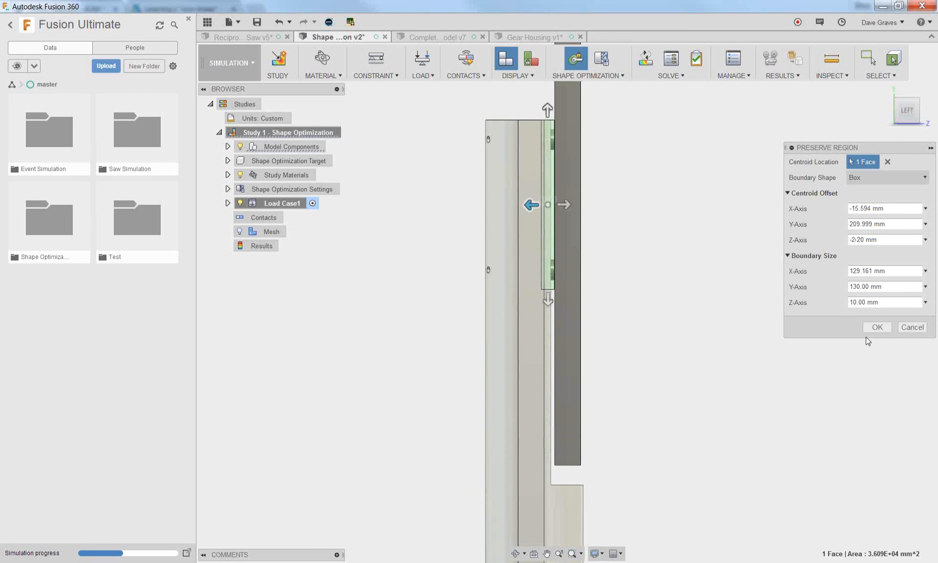
{"action": "left_click", "coordinate": [888, 328]}
Set the Target Mass objective to less than or equal to 25 % and accept the model-based mesh size settings
{"action": "middle_click_drag", "start_coordinate": [711, 318], "coordinate": [684, 344], "text": "shift"}
{"action": "scroll", "coordinate": [432, 267], "scroll_direction": "down", "scroll_amount": 3}
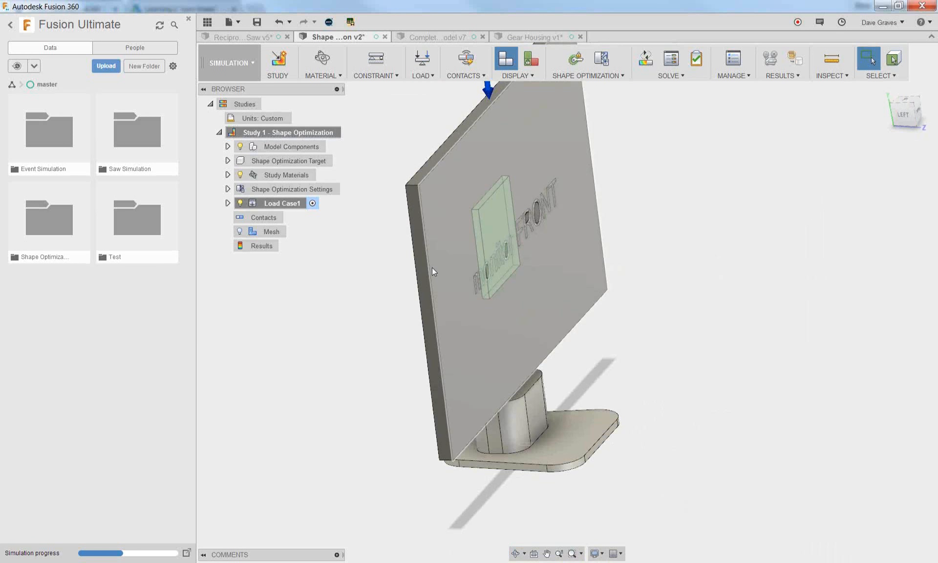
{"action": "left_click", "coordinate": [227, 189]}
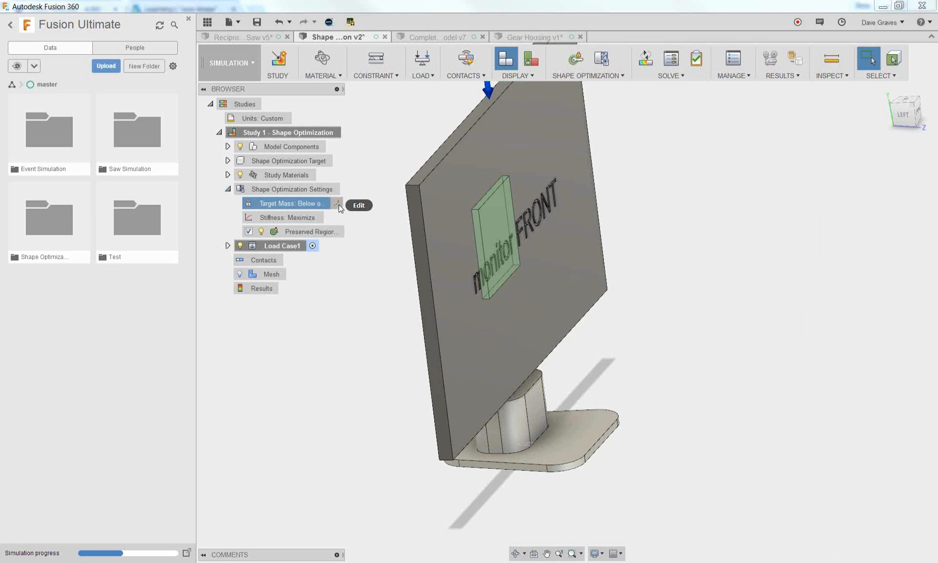
{"action": "left_click", "coordinate": [337, 204]}
{"action": "left_click", "coordinate": [863, 195]}
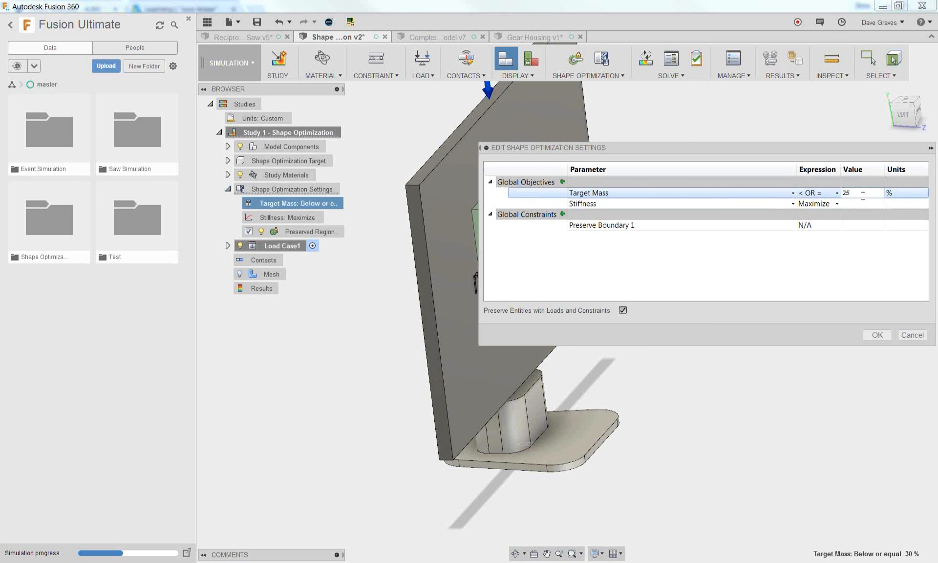
{"action": "left_click", "coordinate": [877, 335]}
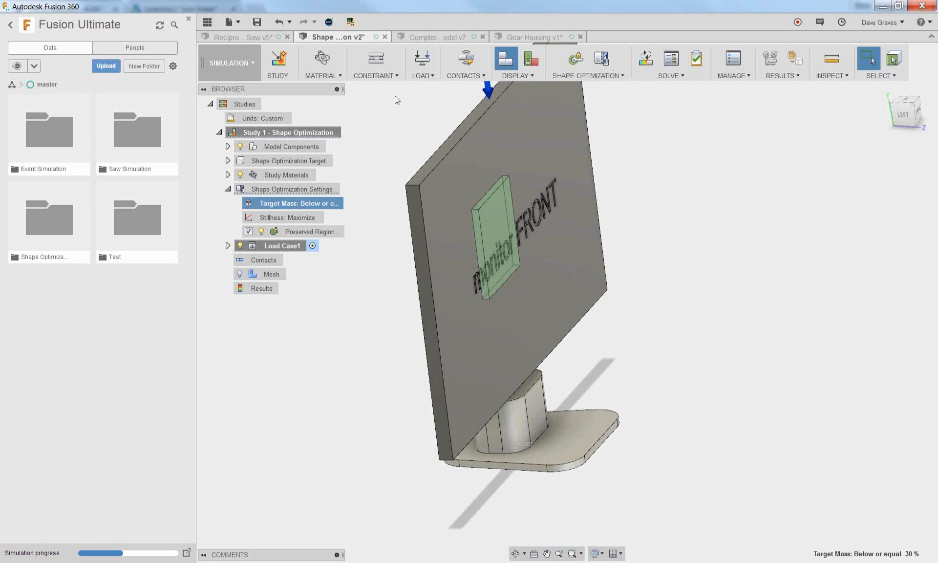
{"action": "left_click", "coordinate": [293, 275]}
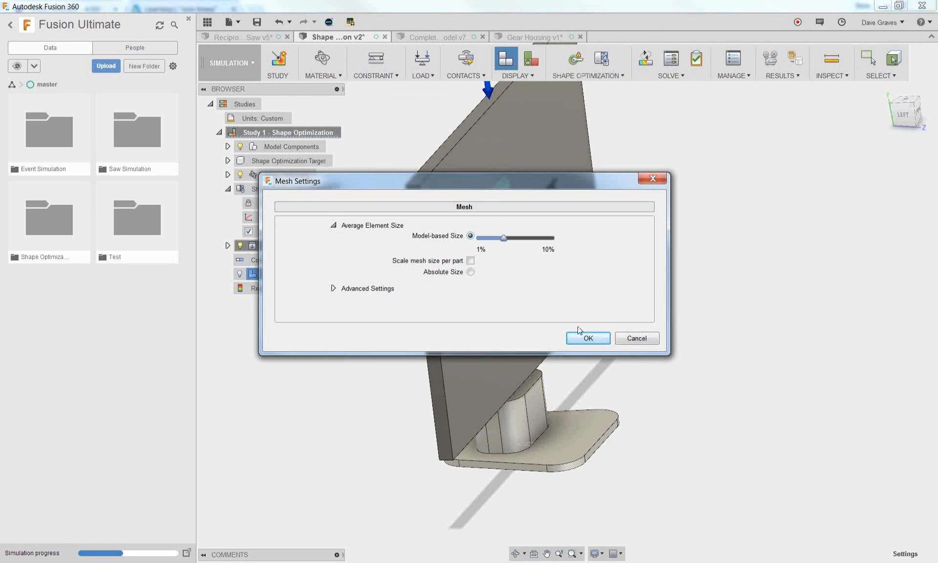
{"action": "left_click", "coordinate": [591, 338]}
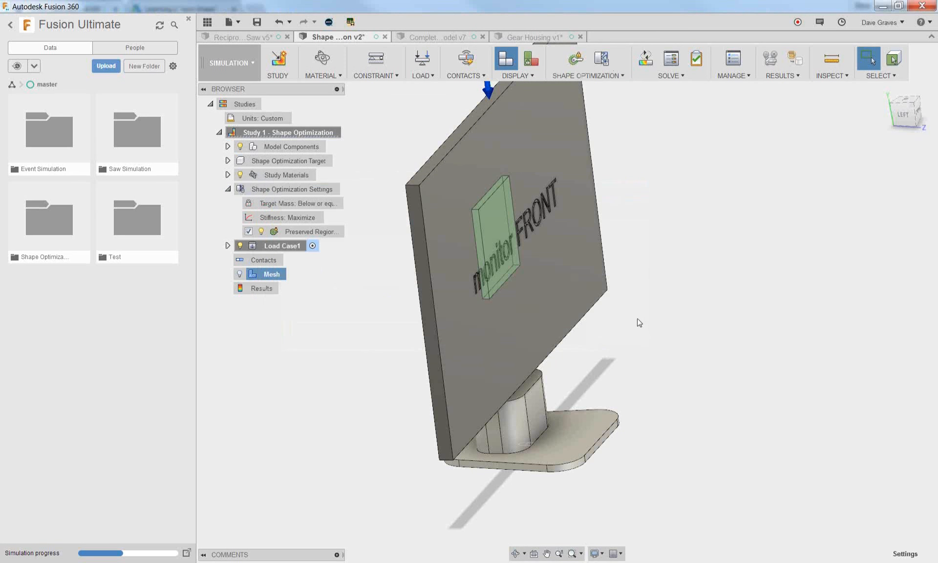
Clone Study 1 - Shape Optimization and confirm the stand body Body4 as the clone's optimization target
{"action": "middle_click_drag", "start_coordinate": [633, 337], "coordinate": [613, 263], "text": "shift"}
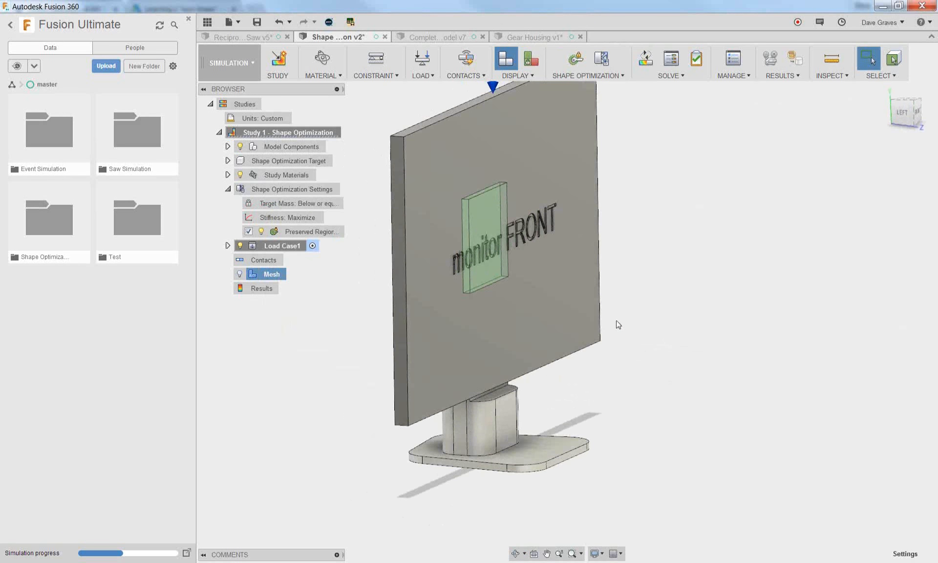
{"action": "right_click", "coordinate": [283, 131]}
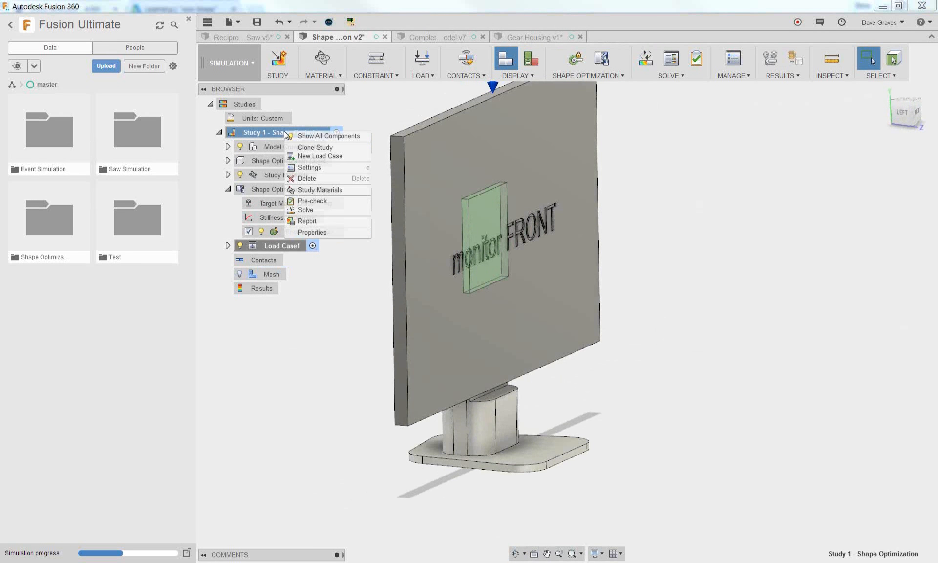
{"action": "left_click", "coordinate": [297, 147]}
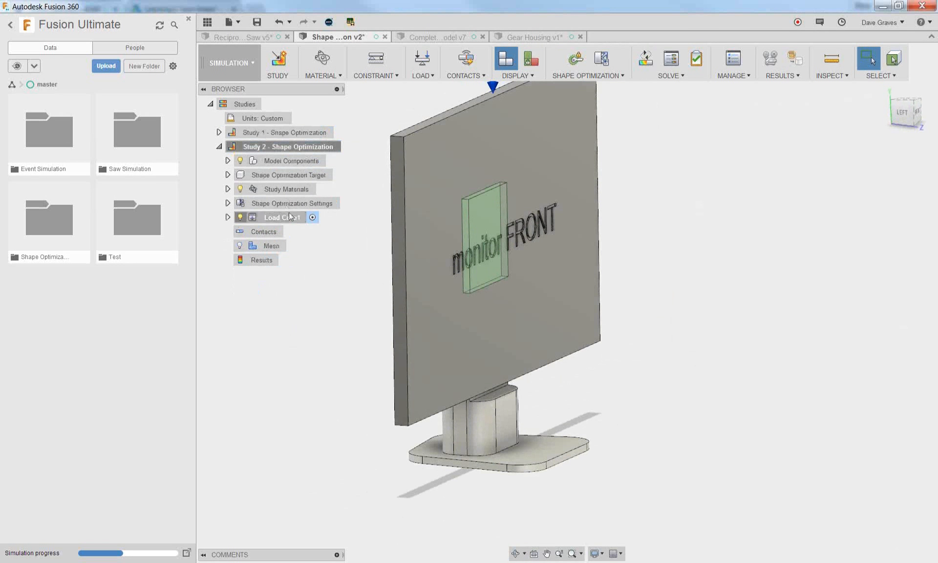
{"action": "left_click", "coordinate": [227, 175]}
{"action": "left_click", "coordinate": [338, 175]}
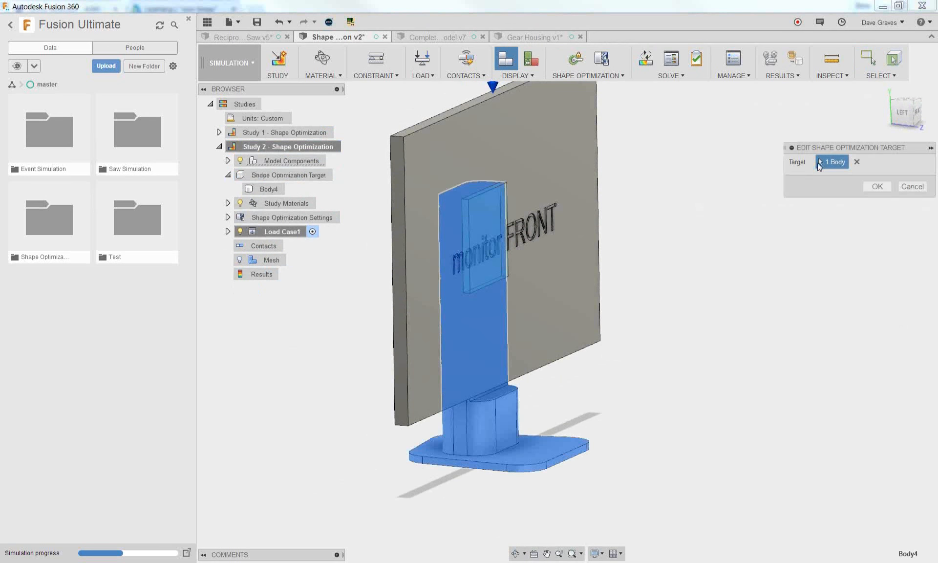
{"action": "left_click", "coordinate": [871, 186]}
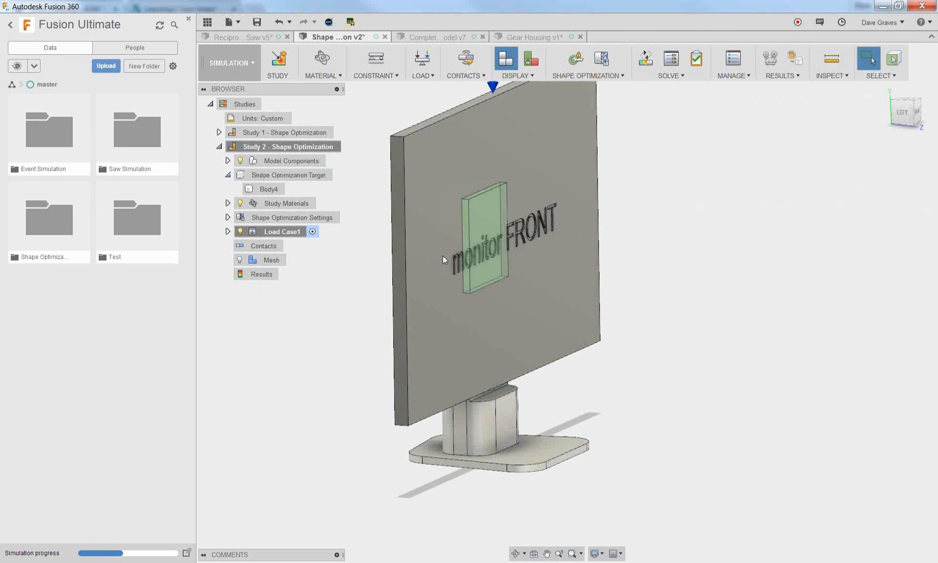
Set the cloned study's Target Mass objective to less than or equal to 15 %
{"action": "left_click", "coordinate": [227, 217]}
{"action": "left_click", "coordinate": [337, 232]}
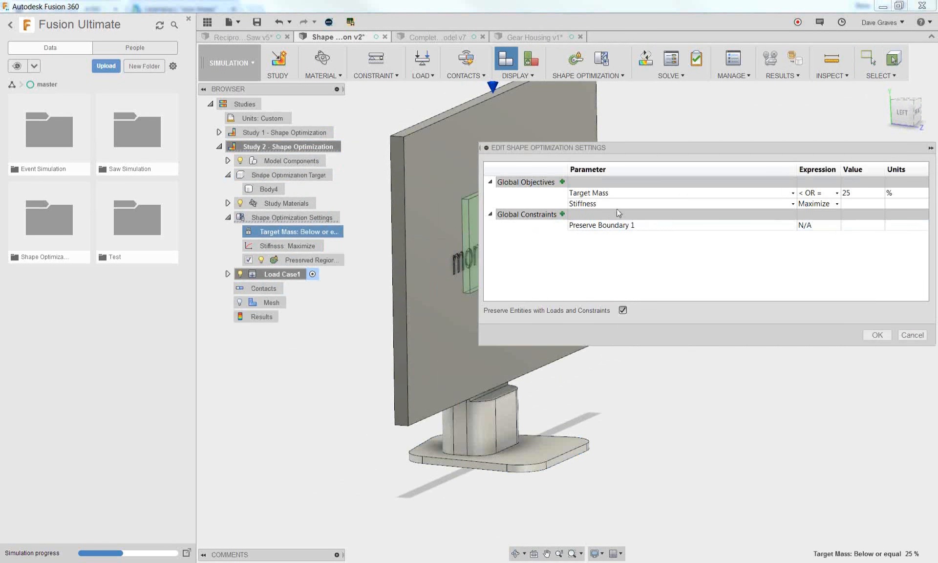
{"action": "left_click", "coordinate": [858, 193]}
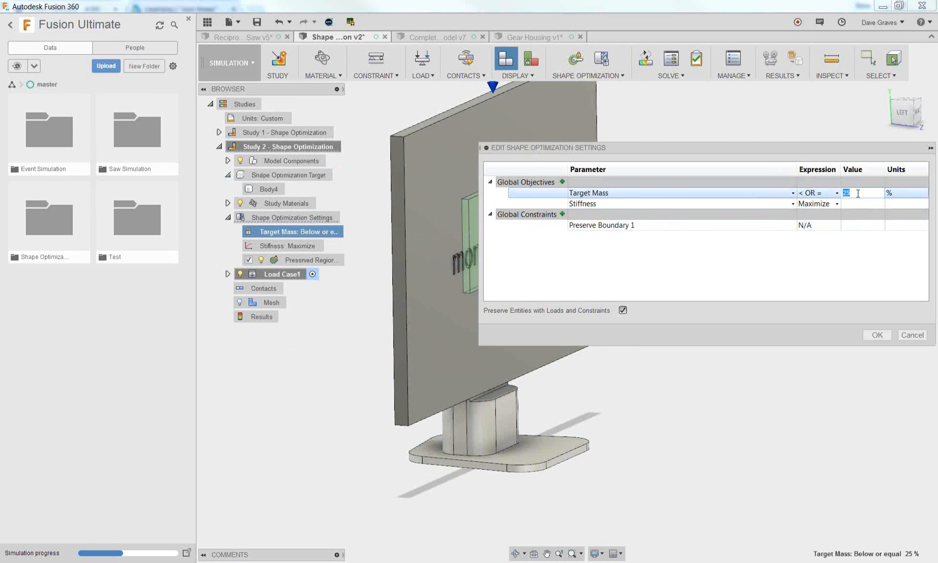
{"action": "type", "text": "15"}
{"action": "left_click", "coordinate": [877, 334]}
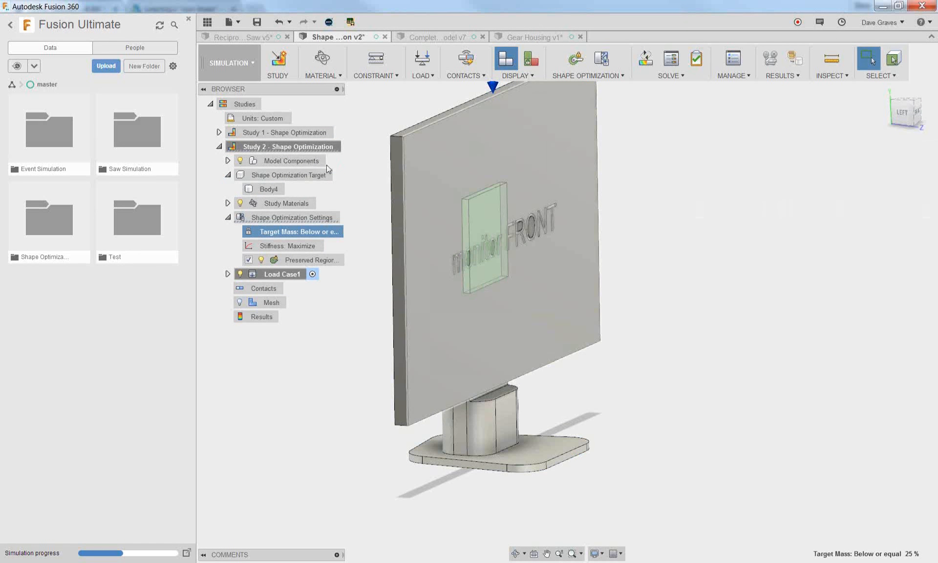
Rename the cloned study as "15 Percent" and clone it for another variation
{"action": "right_click", "coordinate": [254, 151]}
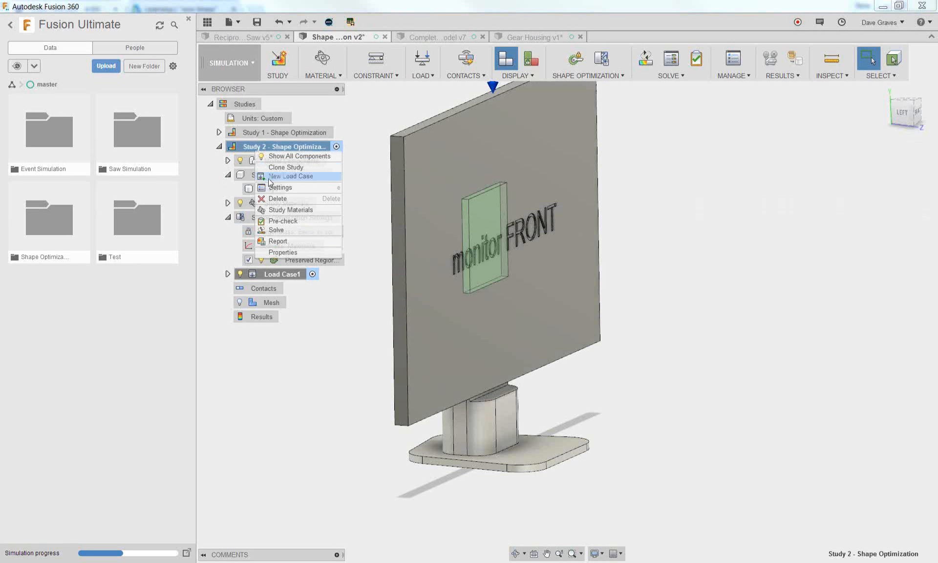
{"action": "left_click", "coordinate": [251, 150]}
{"action": "left_click", "coordinate": [251, 150]}
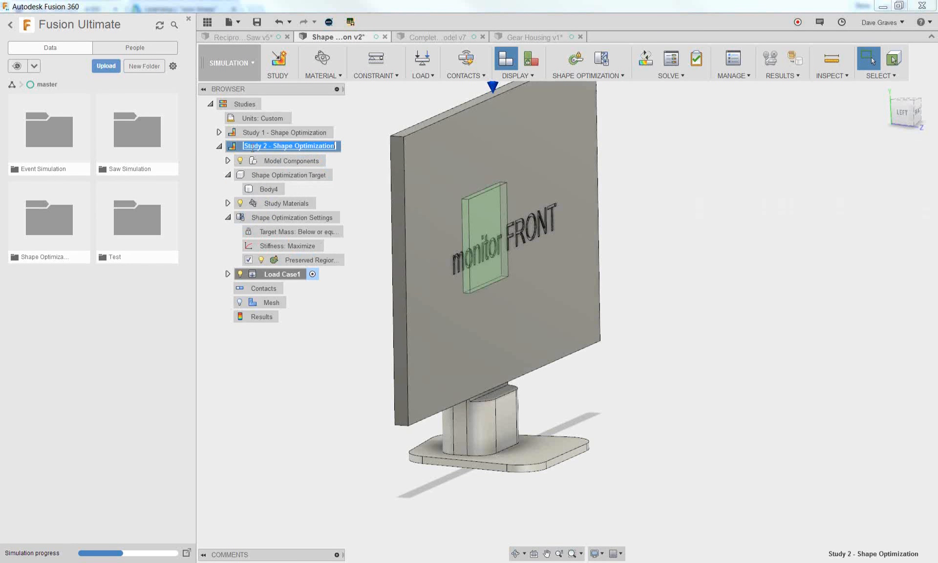
{"action": "type", "text": "15"}
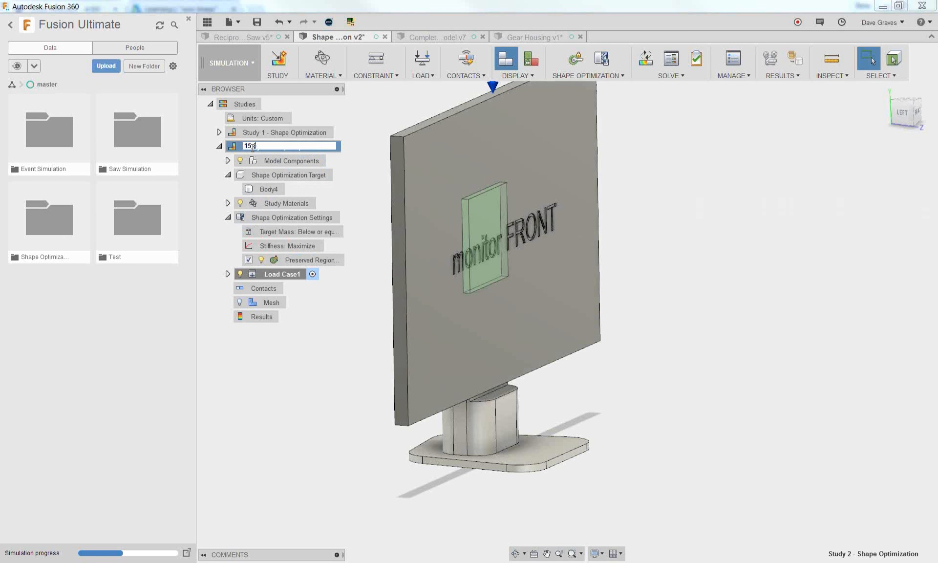
{"action": "type", "text": " Percent"}
{"action": "key", "text": "Return"}
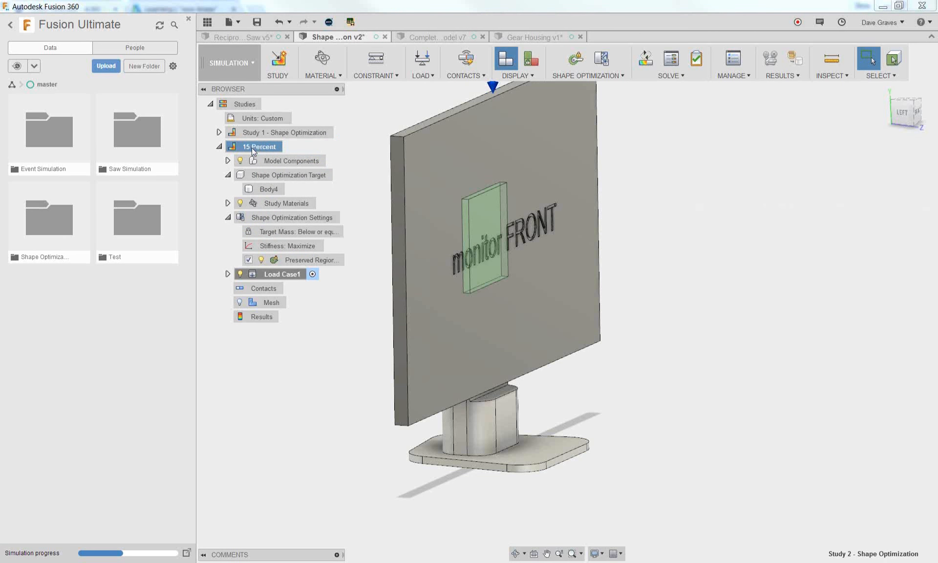
{"action": "right_click", "coordinate": [251, 148]}
{"action": "left_click", "coordinate": [283, 164]}
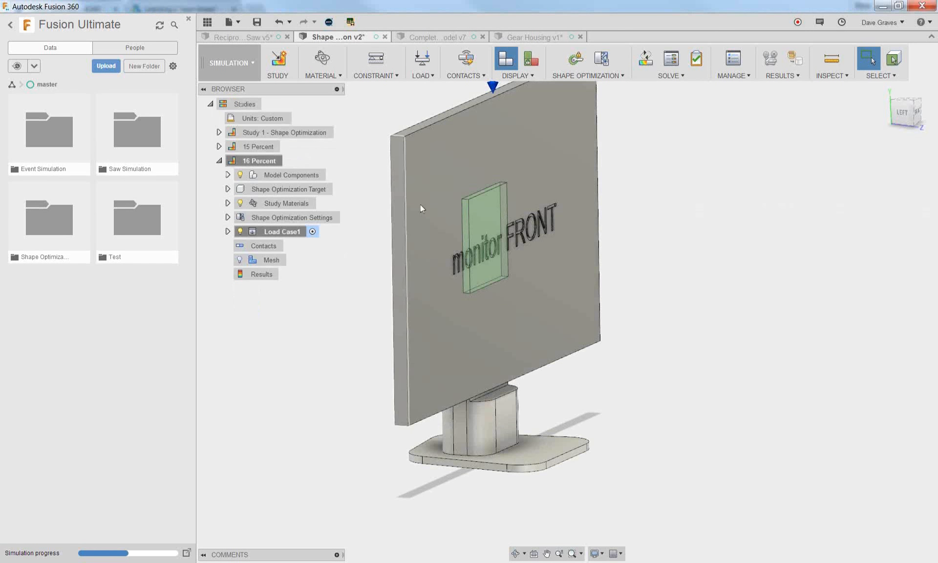
Review the 16 Percent study's load case, constraints and preserved region, leaving the preserved region settings unchanged
{"action": "left_click", "coordinate": [265, 162]}
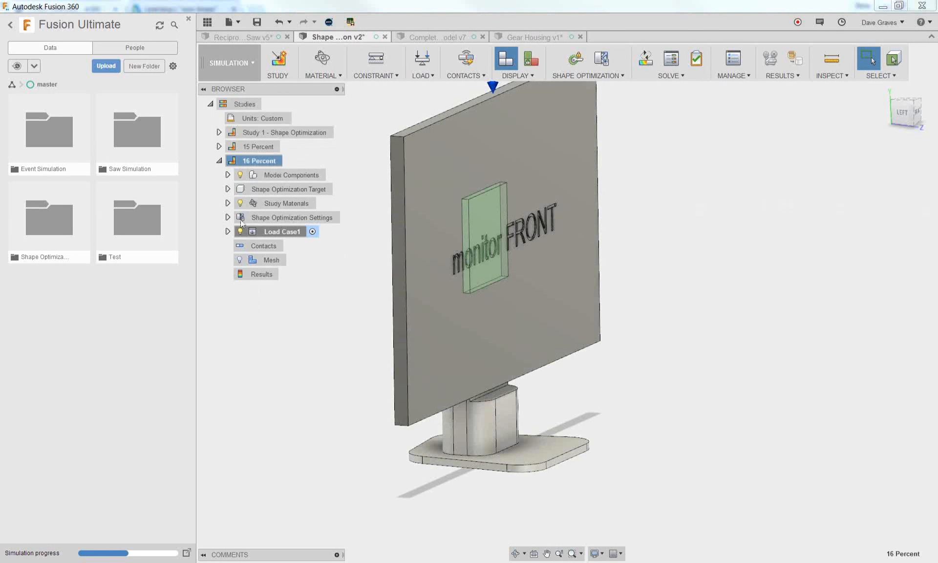
{"action": "left_click", "coordinate": [228, 230]}
{"action": "left_click", "coordinate": [228, 218]}
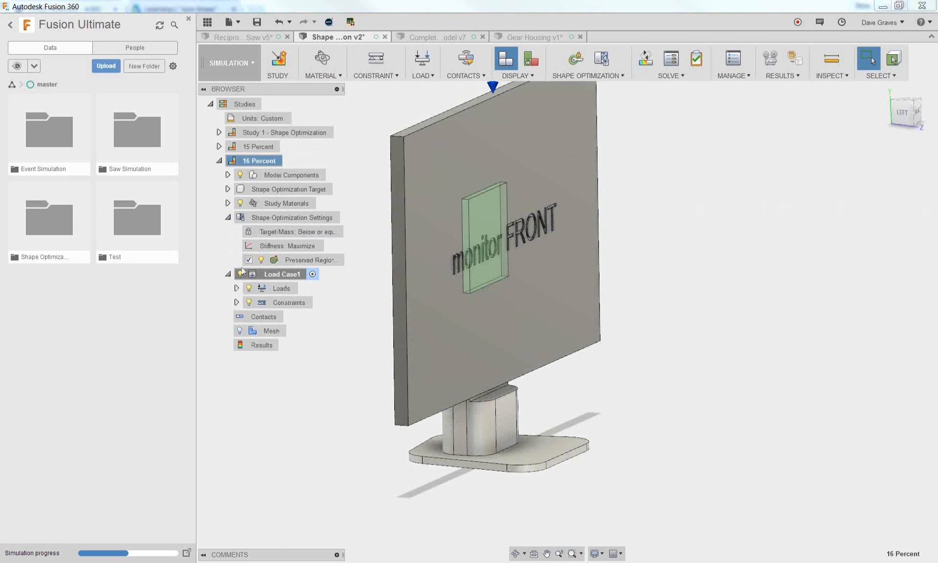
{"action": "left_click", "coordinate": [336, 260]}
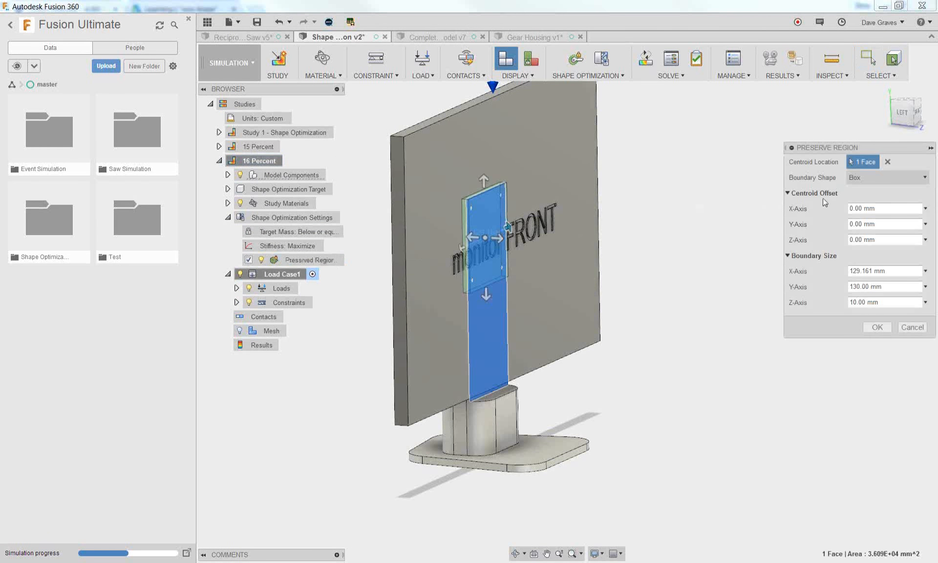
{"action": "left_click", "coordinate": [911, 326]}
{"action": "left_click", "coordinate": [236, 303]}
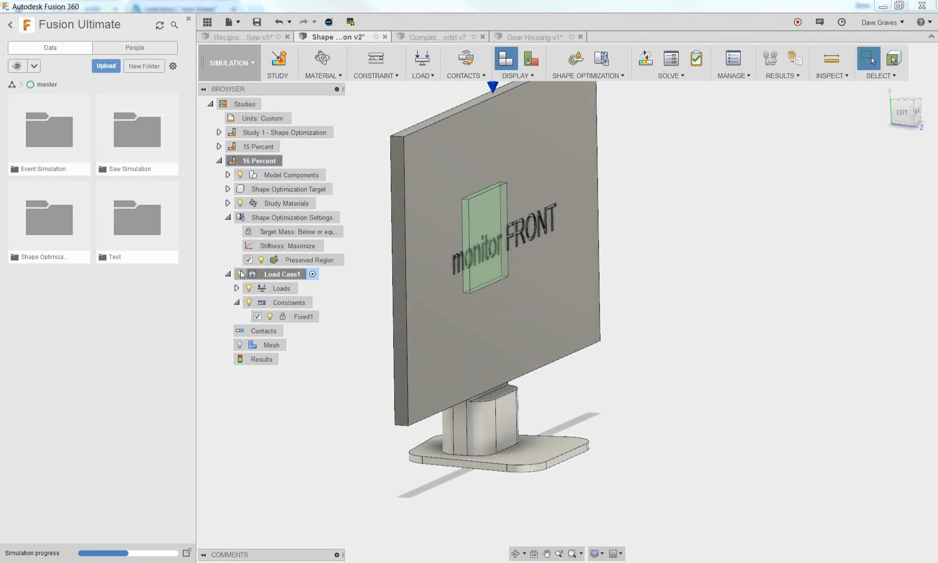
Set the 16 Percent study's Target Mass objective to less than or equal to 50 %
{"action": "double_click", "coordinate": [246, 233]}
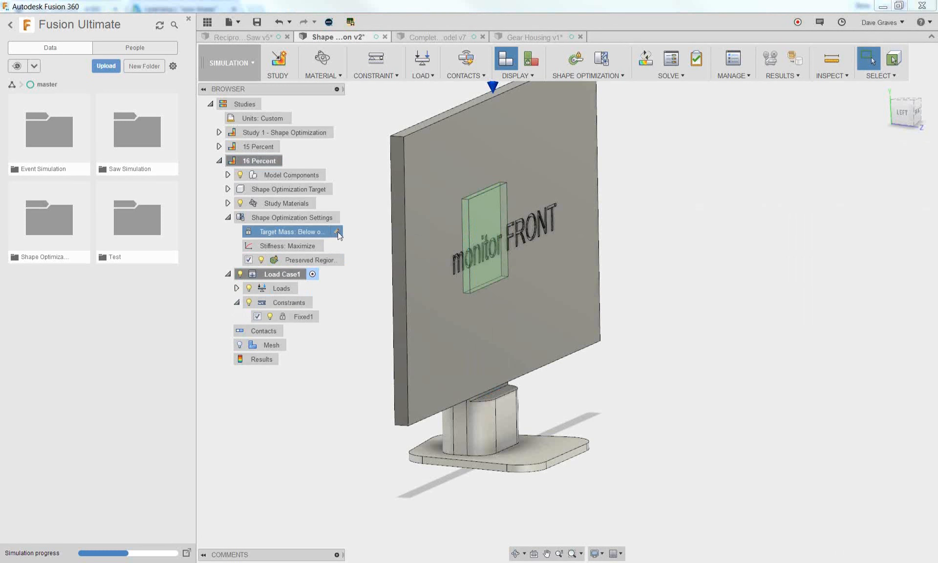
{"action": "left_click", "coordinate": [868, 193]}
{"action": "type", "text": "50"}
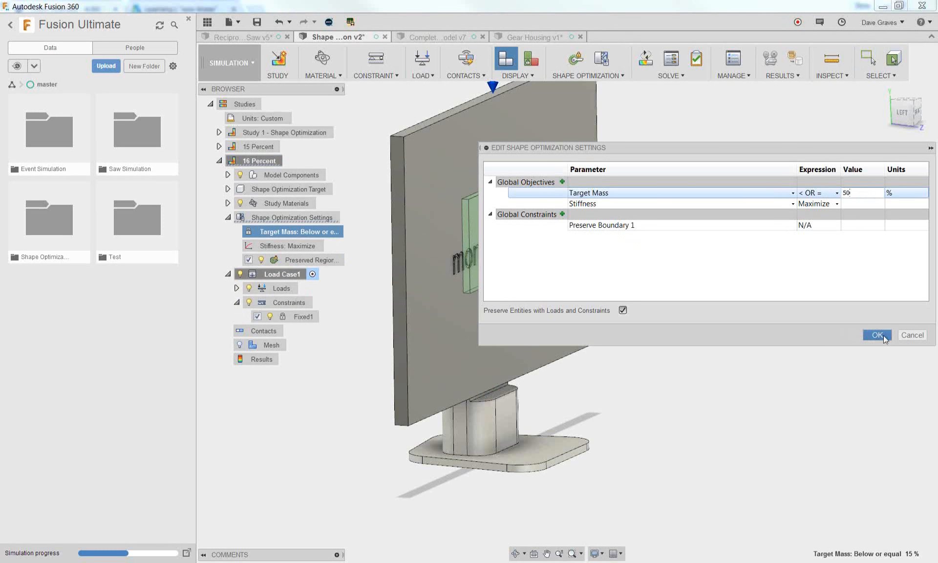
{"action": "left_click", "coordinate": [879, 335]}
Rename the 16 Percent study as "50 Percent"
{"action": "left_click", "coordinate": [255, 161]}
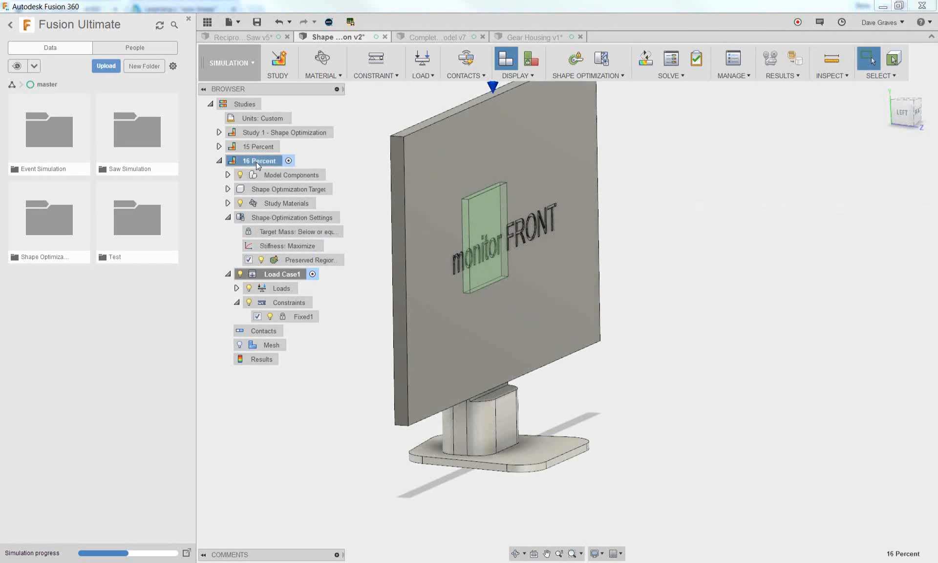
{"action": "left_click", "coordinate": [249, 163]}
{"action": "left_click_drag", "start_coordinate": [251, 157], "coordinate": [239, 162]}
{"action": "type", "text": "50"}
{"action": "key", "text": "Return"}
Solve Study 1 - Shape Optimization, 15 Percent and 50 Percent together on the cloud and dismiss the job status
{"action": "left_click", "coordinate": [645, 58]}
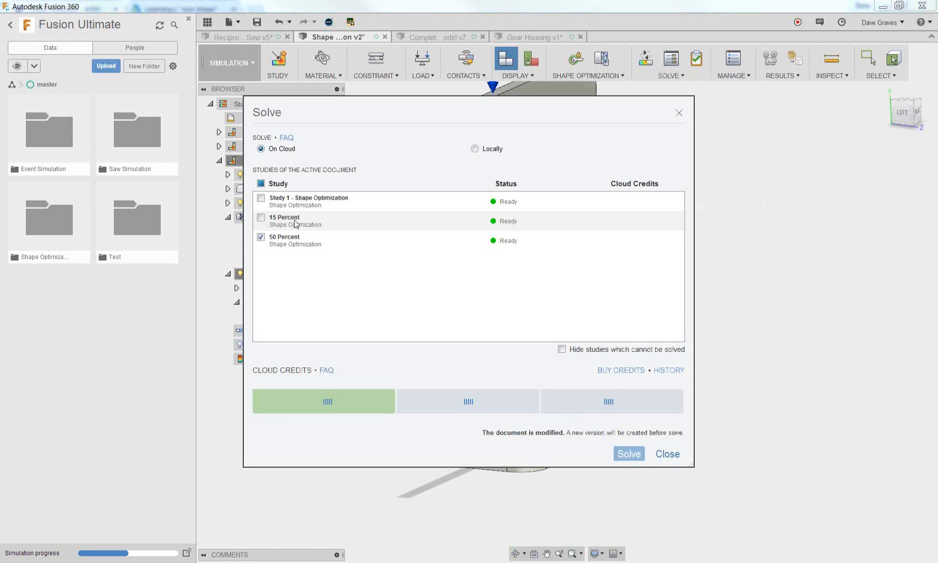
{"action": "left_click", "coordinate": [261, 217]}
{"action": "left_click", "coordinate": [260, 198]}
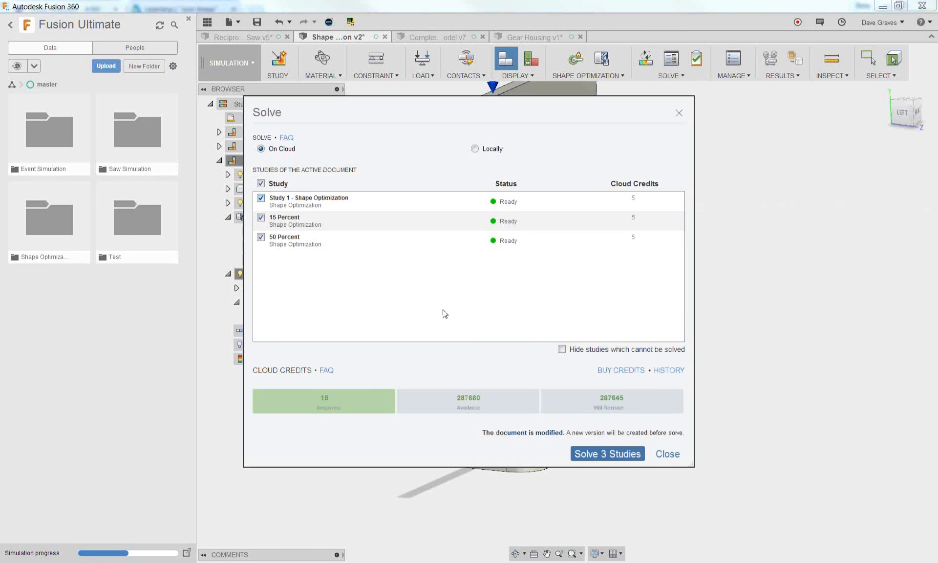
{"action": "left_click", "coordinate": [612, 454]}
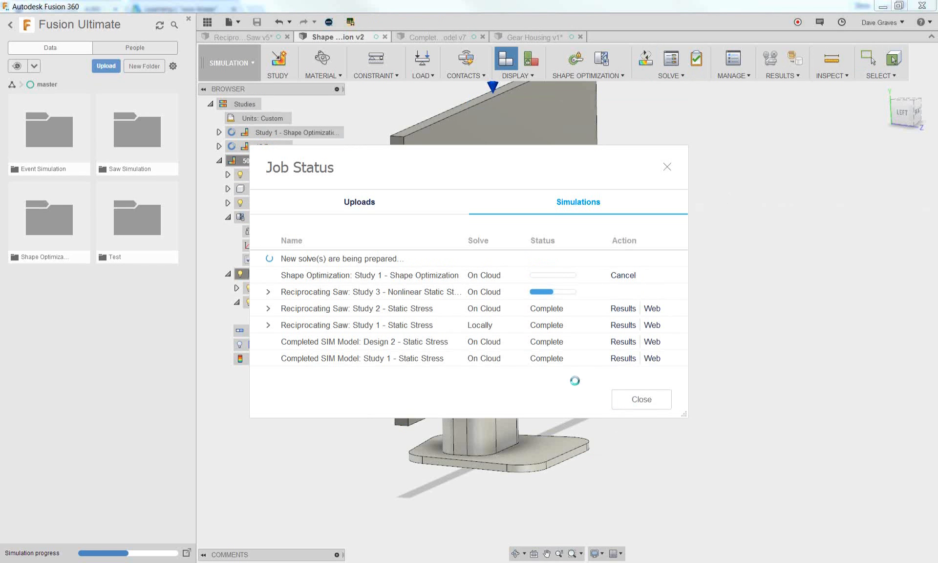
{"action": "left_click", "coordinate": [641, 399]}
Open the solved Monitor Mount design from the Shape Optimization folder
{"action": "left_click", "coordinate": [439, 36]}
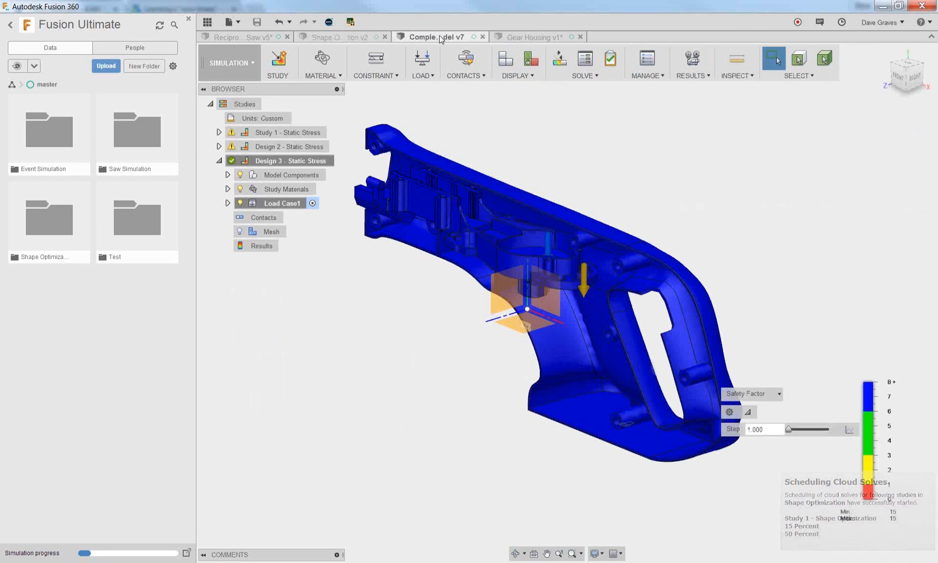
{"action": "left_click", "coordinate": [532, 36]}
{"action": "left_click", "coordinate": [46, 230]}
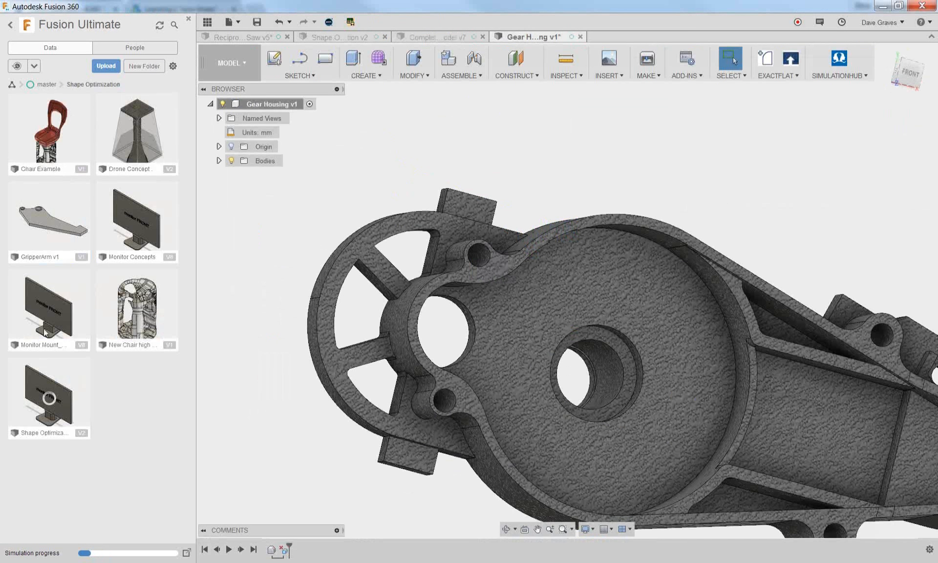
{"action": "double_click", "coordinate": [52, 329]}
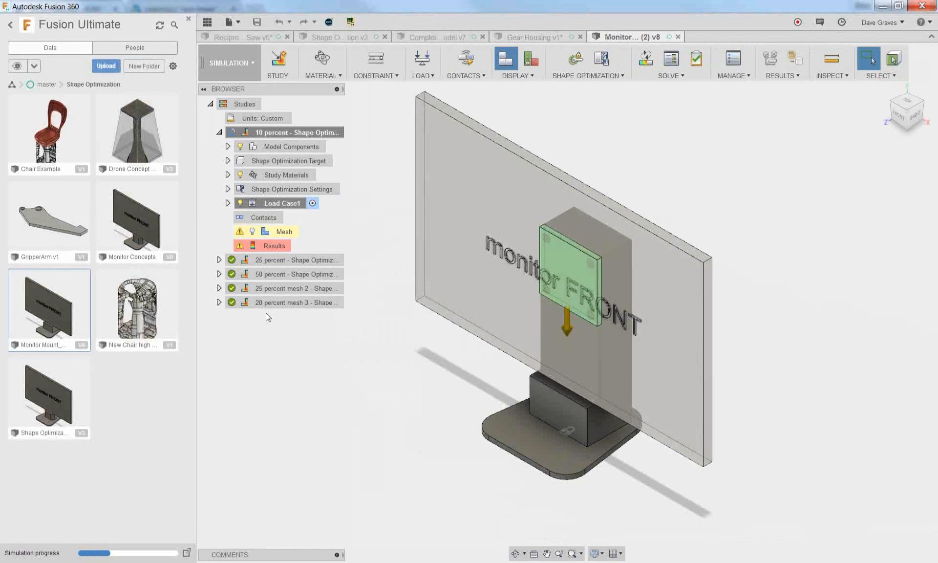
Display the results of the 20 percent mesh 3 study and examine the optimized stand's load path criticality from behind
{"action": "double_click", "coordinate": [268, 302]}
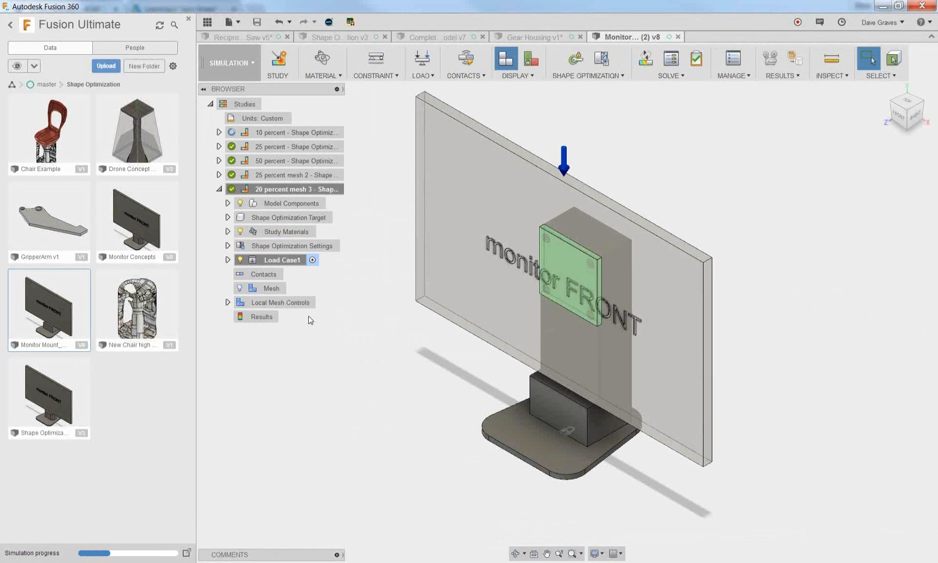
{"action": "right_click", "coordinate": [259, 317]}
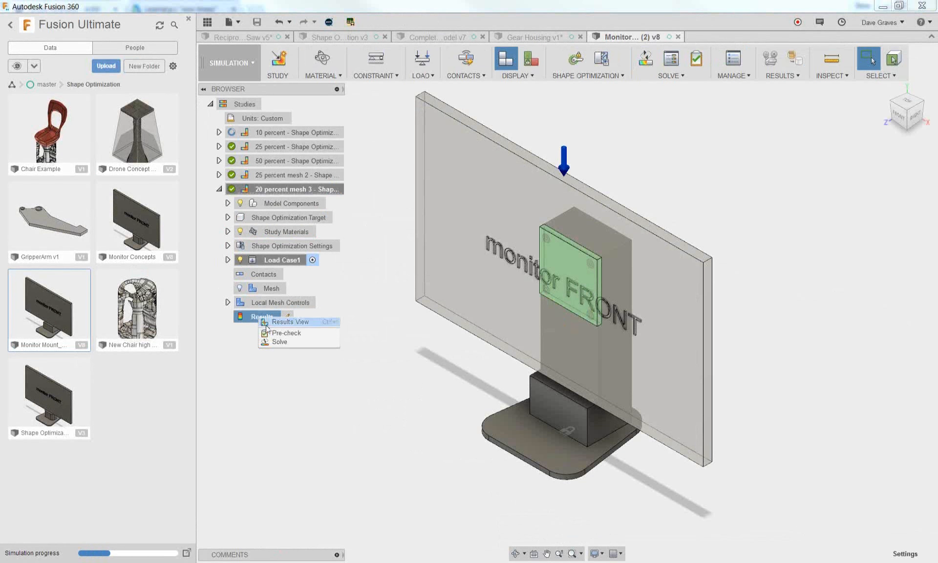
{"action": "left_click", "coordinate": [268, 324]}
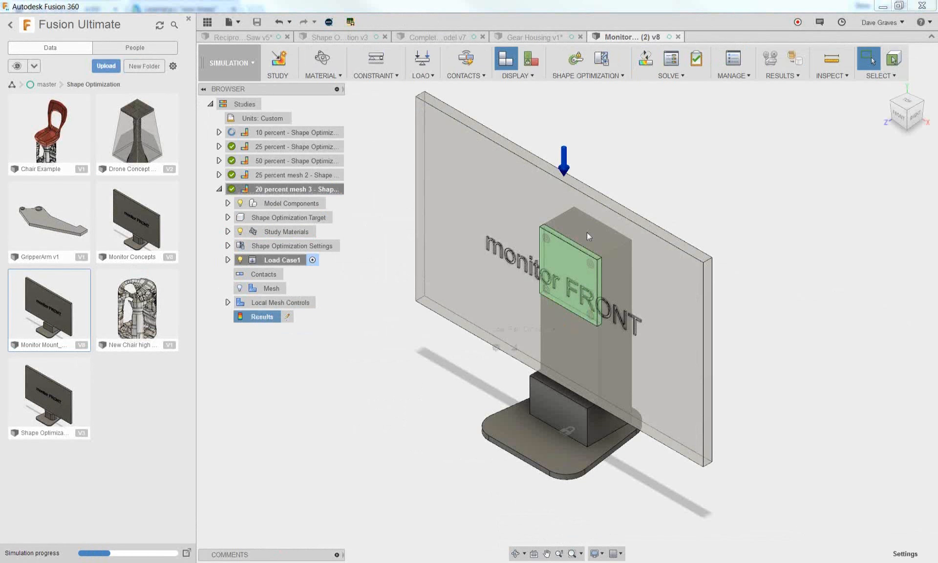
{"action": "middle_click_drag", "start_coordinate": [669, 222], "coordinate": [600, 354], "text": "shift"}
{"action": "scroll", "coordinate": [623, 358], "scroll_direction": "up", "scroll_amount": 4}
{"action": "scroll", "coordinate": [623, 360], "scroll_direction": "up", "scroll_amount": 1}
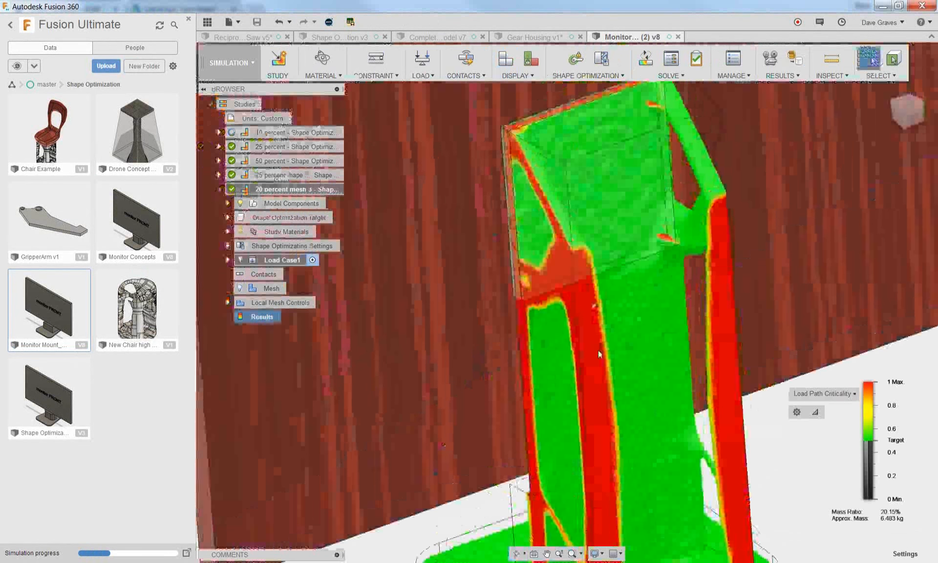
{"action": "scroll", "coordinate": [600, 354], "scroll_direction": "down", "scroll_amount": 4}
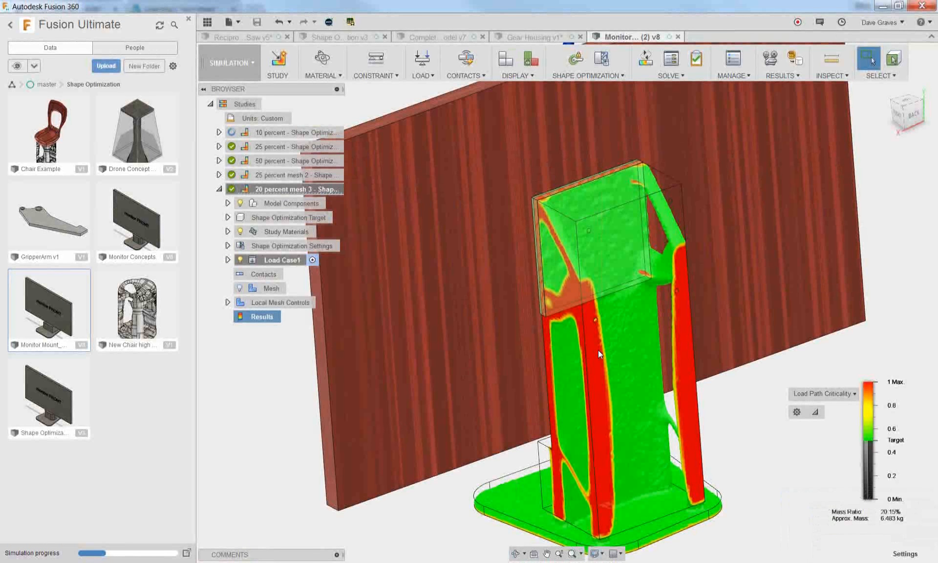
Activate the 50 percent shape optimization study and inspect its optimized stand shape from the side for comparison
{"action": "left_click", "coordinate": [265, 161]}
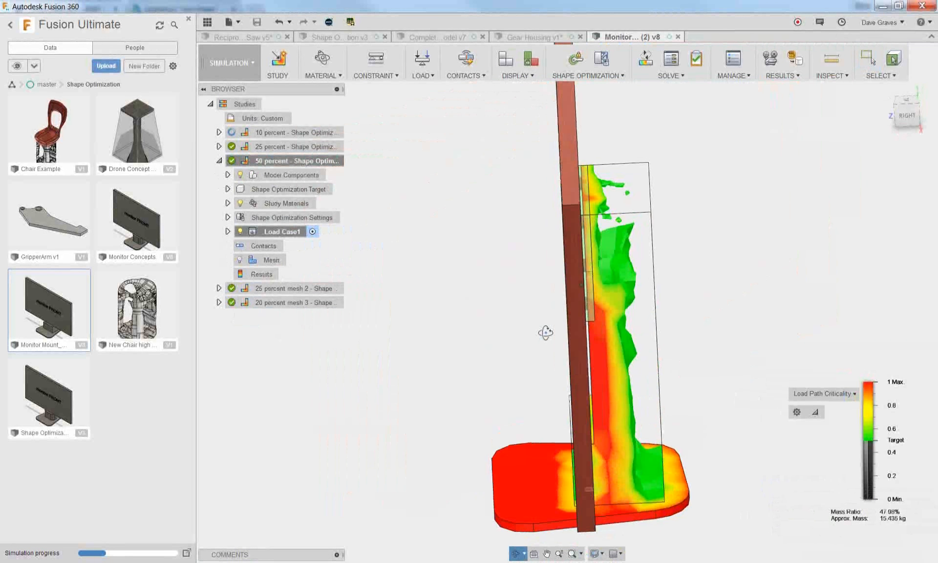
{"action": "middle_click_drag", "start_coordinate": [544, 329], "coordinate": [525, 339], "text": "shift"}
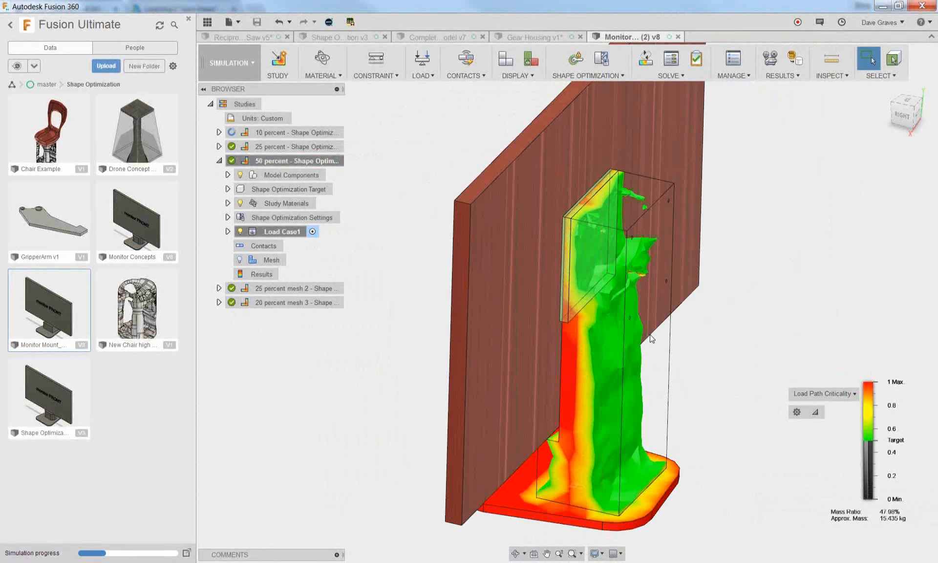
Return to the 20 percent mesh 3 study and raise its load path criticality threshold to about 0.65
{"action": "double_click", "coordinate": [310, 303]}
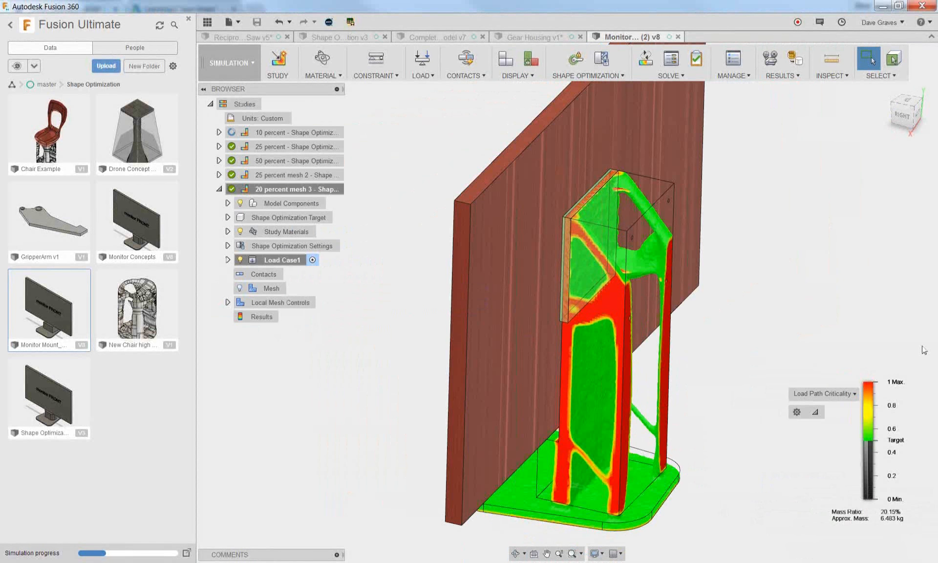
{"action": "left_click_drag", "start_coordinate": [860, 441], "coordinate": [860, 494]}
{"action": "mouse_move", "coordinate": [847, 435]}
{"action": "left_mouse_down"}
{"action": "mouse_move", "coordinate": [857, 400]}
{"action": "mouse_move", "coordinate": [856, 422]}
{"action": "left_mouse_up"}
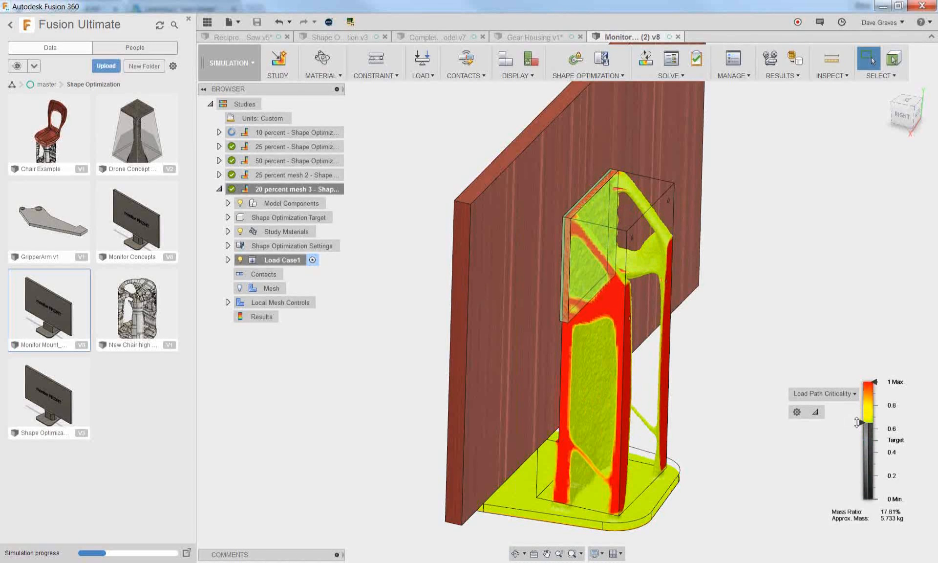
Open the New Chair high Quads design from the Shape Optimization folder to view the converted chair base
{"action": "left_click", "coordinate": [140, 306]}
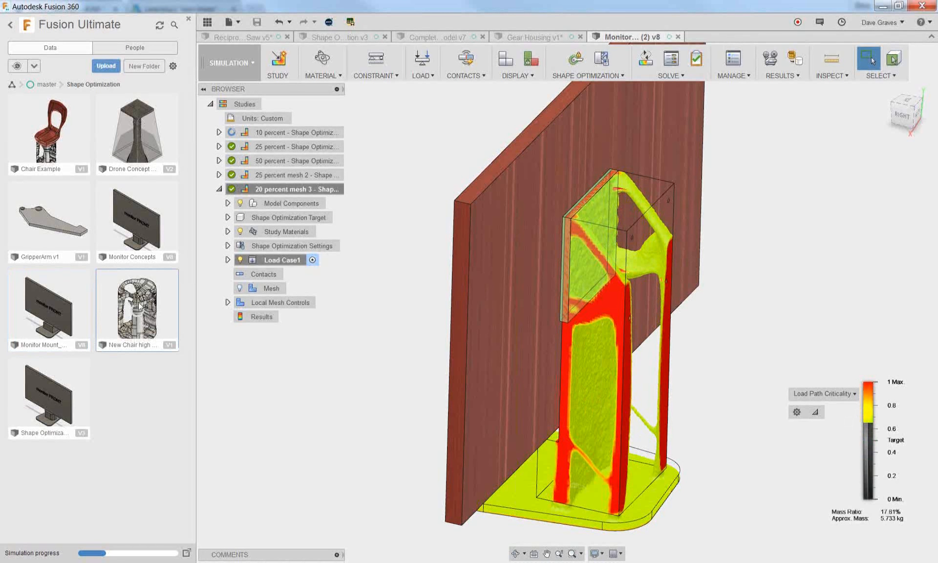
{"action": "double_click", "coordinate": [138, 305]}
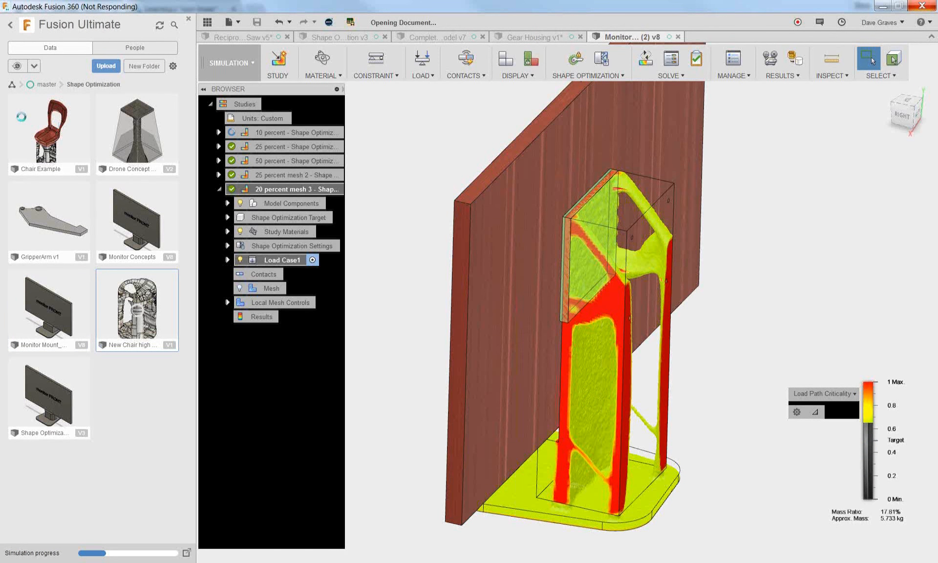
{"action": "left_click", "coordinate": [21, 116]}
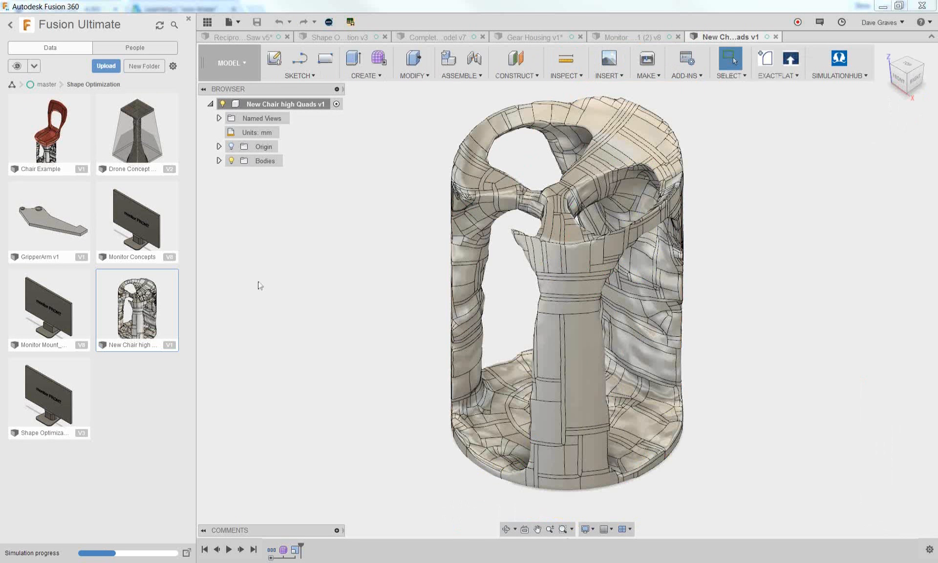
Open the Chair Example design and switch it to the Model workspace to view the seat on its optimized base
{"action": "double_click", "coordinate": [61, 140]}
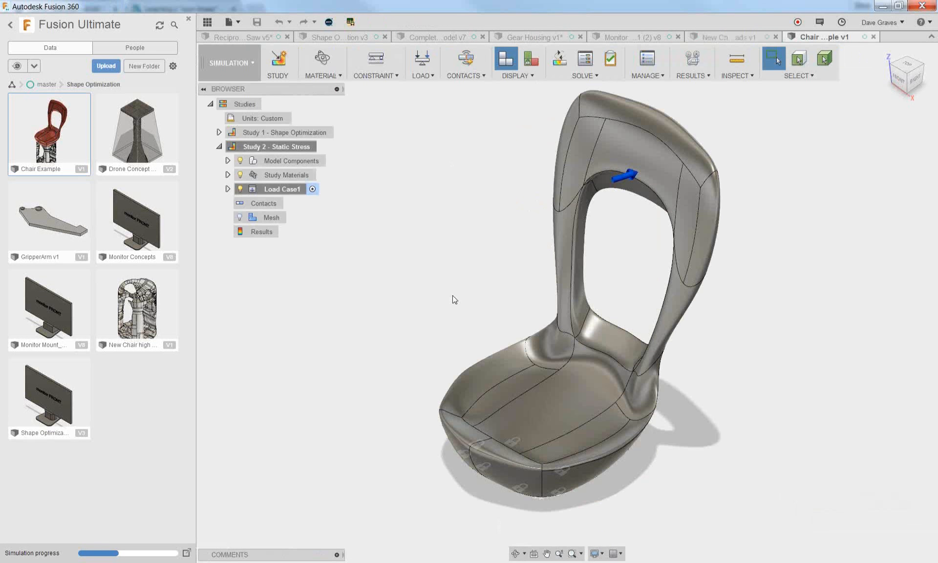
{"action": "left_click", "coordinate": [230, 64]}
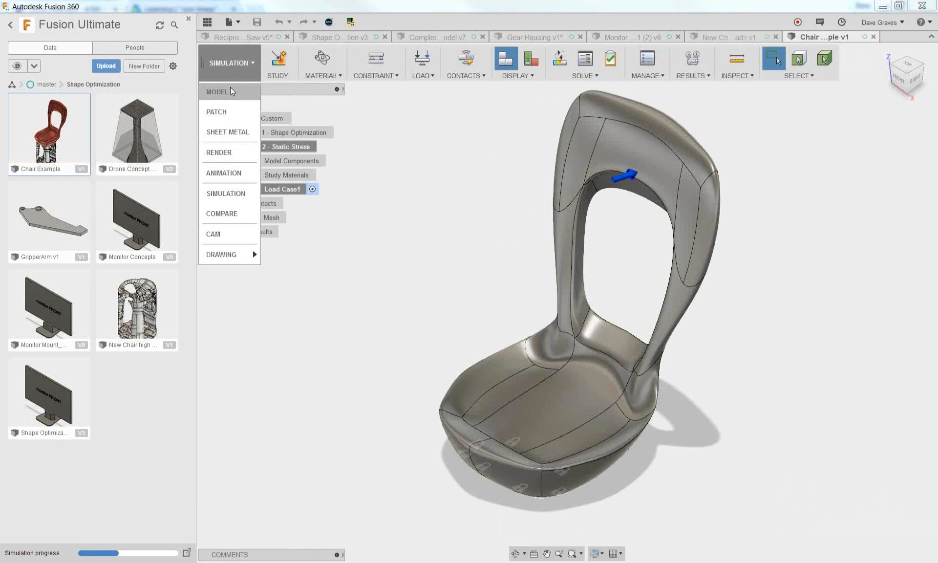
{"action": "left_click", "coordinate": [230, 90]}
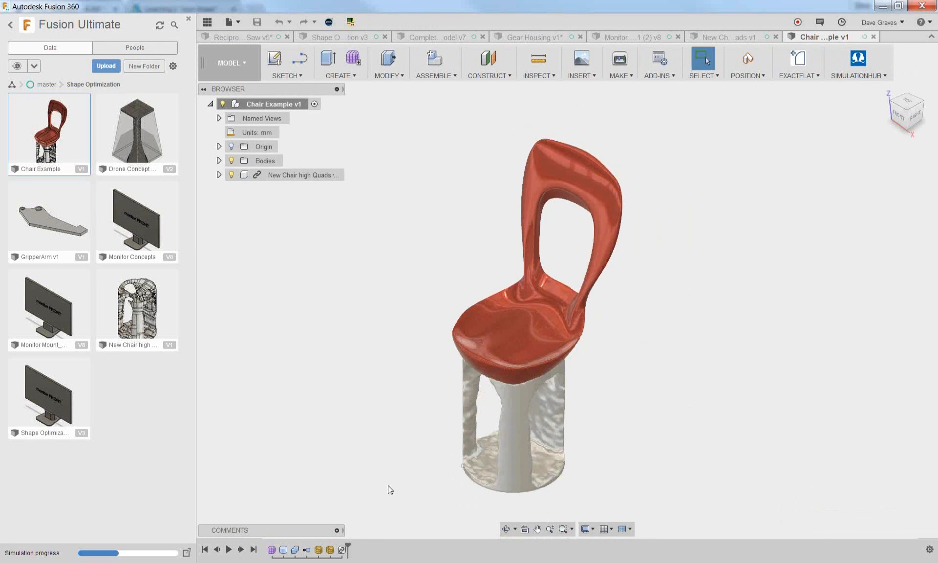
{"action": "scroll", "coordinate": [403, 457], "scroll_direction": "up", "scroll_amount": 3}
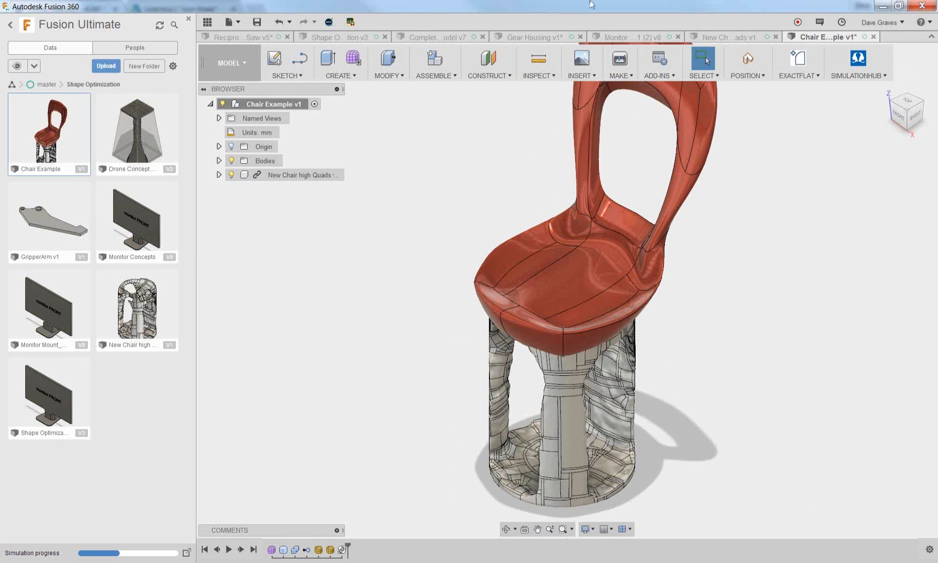
Close the Chair Example design without saving and close the New Chair high Quads design
{"action": "left_click", "coordinate": [872, 37]}
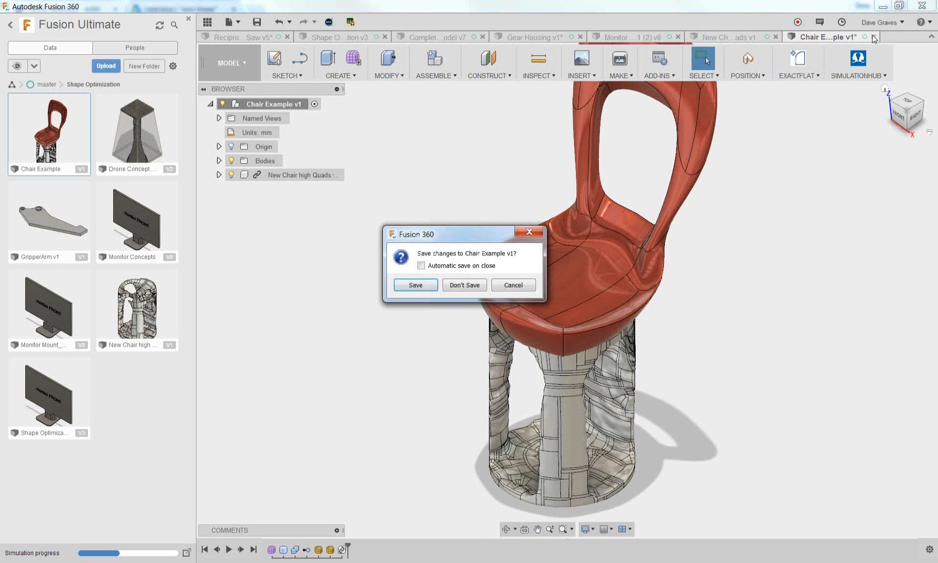
{"action": "left_click", "coordinate": [470, 285]}
{"action": "left_click", "coordinate": [775, 36]}
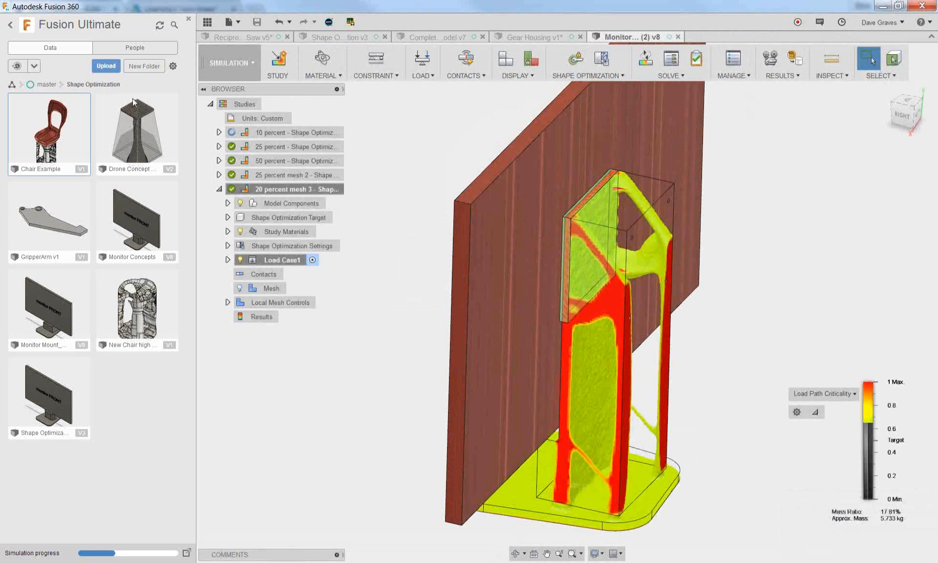
Open the Axe Chop design from the Event Simulation folder and close the Monitor Mount design
{"action": "left_click", "coordinate": [47, 84]}
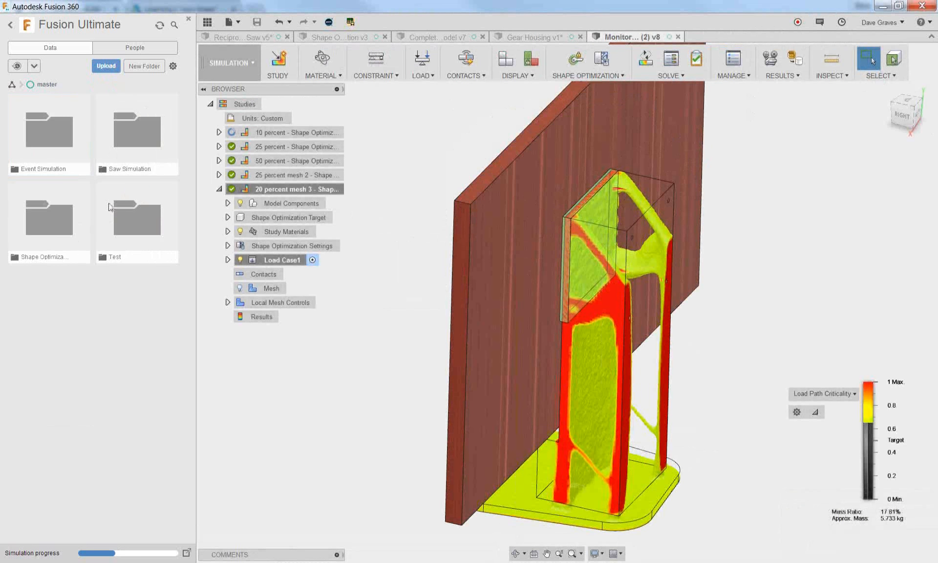
{"action": "left_click", "coordinate": [49, 136]}
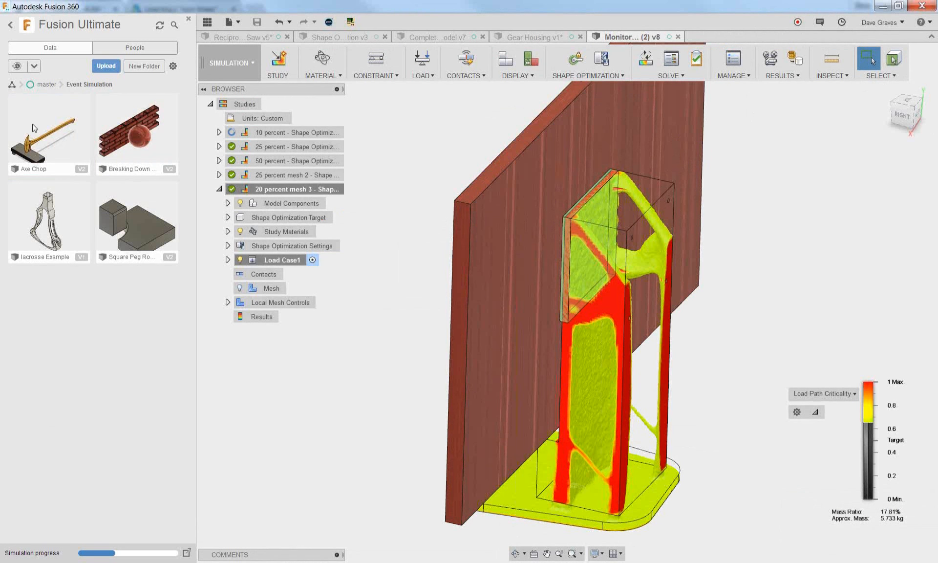
{"action": "double_click", "coordinate": [16, 127]}
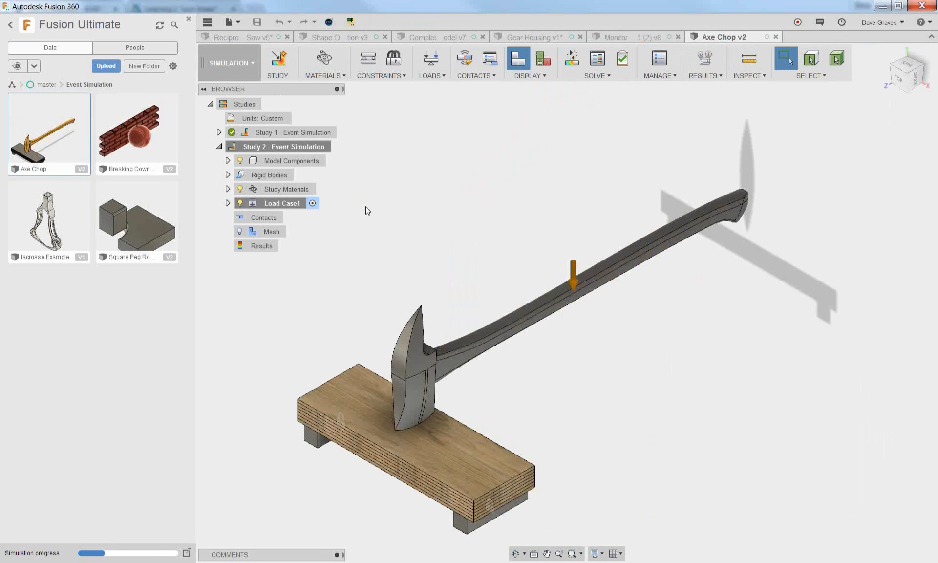
{"action": "left_click", "coordinate": [677, 36]}
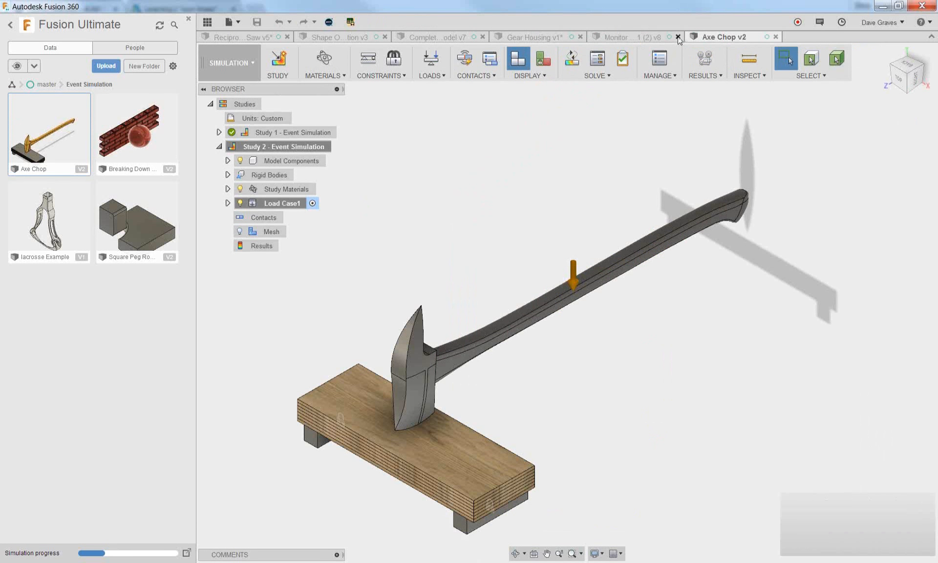
Close the Gear Housing design without saving and close the Complete model design
{"action": "left_click", "coordinate": [579, 37]}
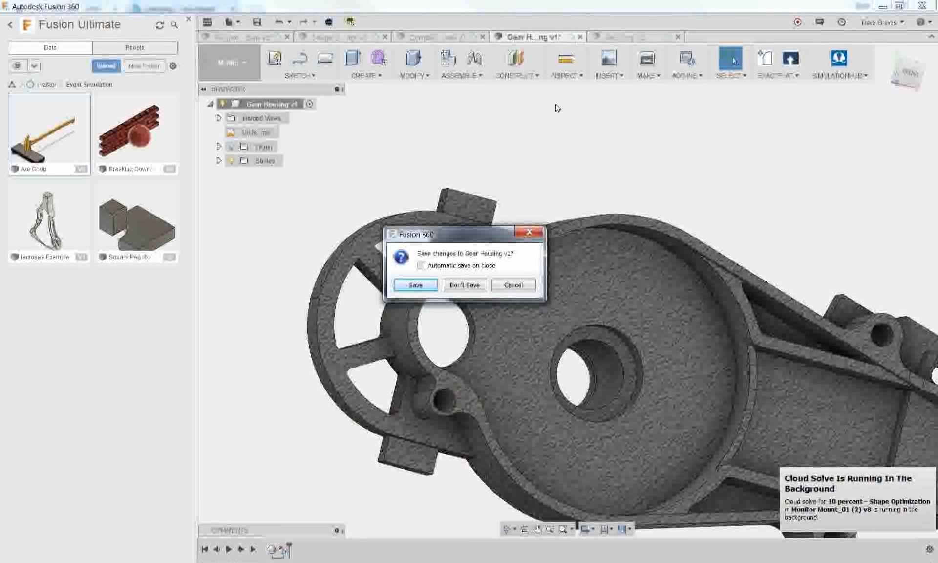
{"action": "left_click", "coordinate": [464, 286]}
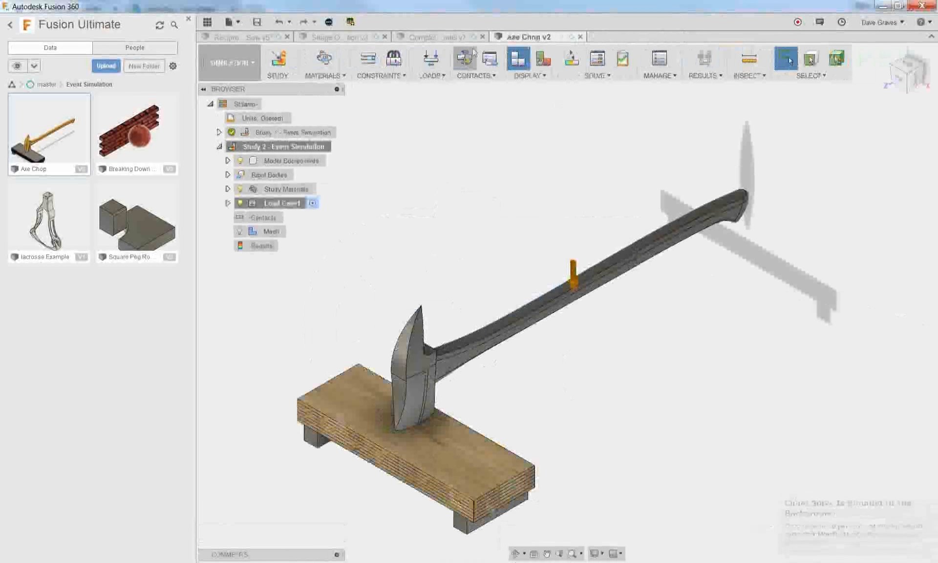
{"action": "left_click", "coordinate": [482, 37]}
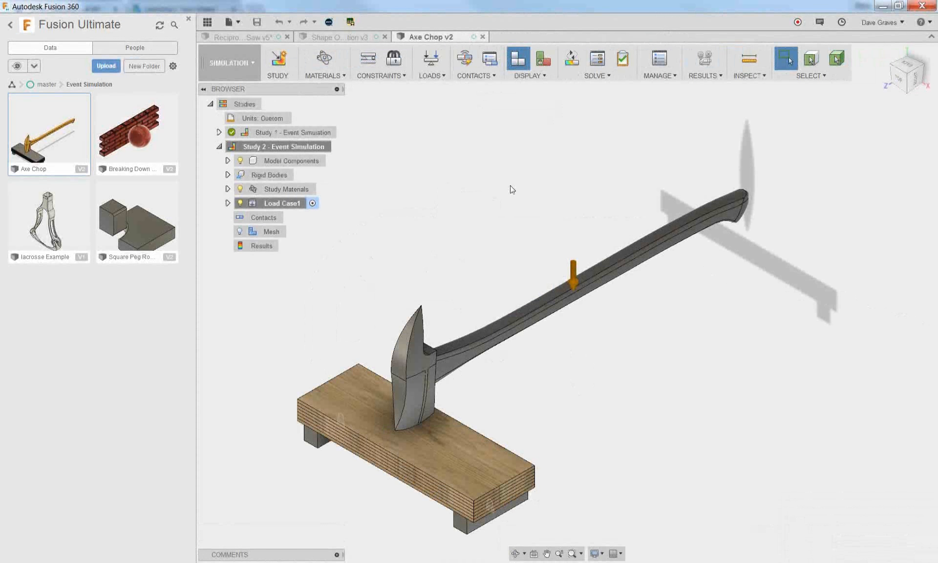
Inspect the axe head above the board and review the available study types, including Event Simulation, without creating a study
{"action": "middle_click_drag", "start_coordinate": [504, 424], "coordinate": [501, 405], "text": "shift"}
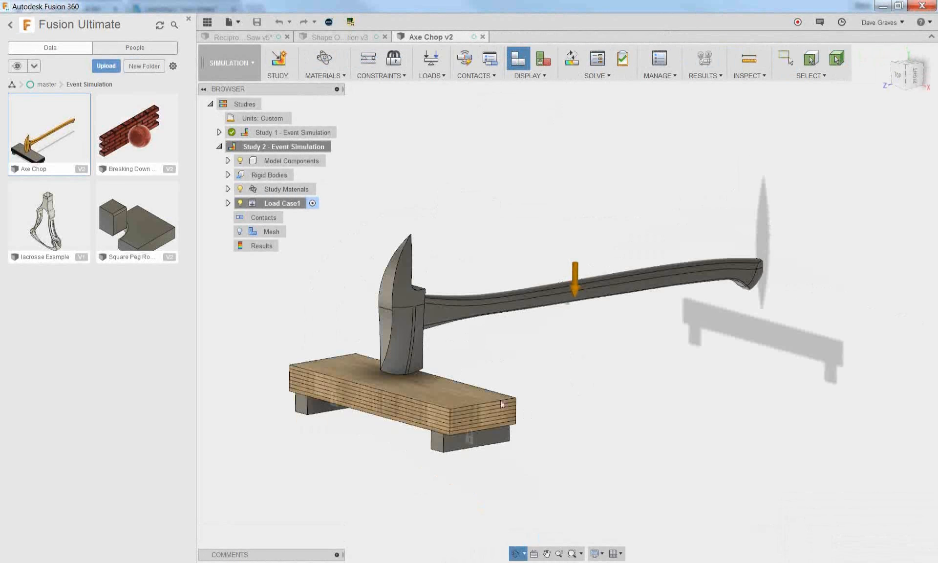
{"action": "scroll", "coordinate": [393, 445], "scroll_direction": "up", "scroll_amount": 4}
{"action": "middle_click_drag", "start_coordinate": [390, 442], "coordinate": [394, 502], "text": "shift"}
{"action": "key", "text": "Escape"}
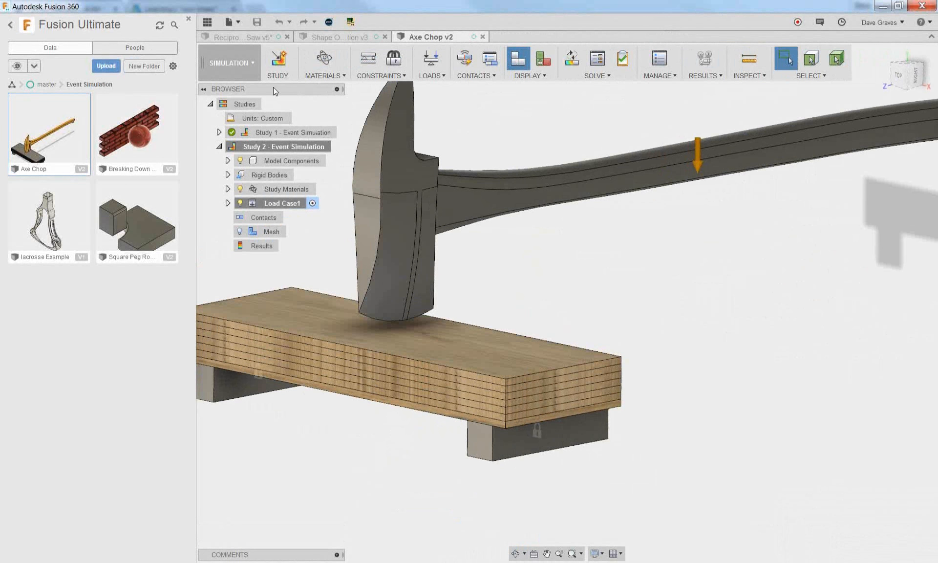
{"action": "left_click", "coordinate": [285, 69]}
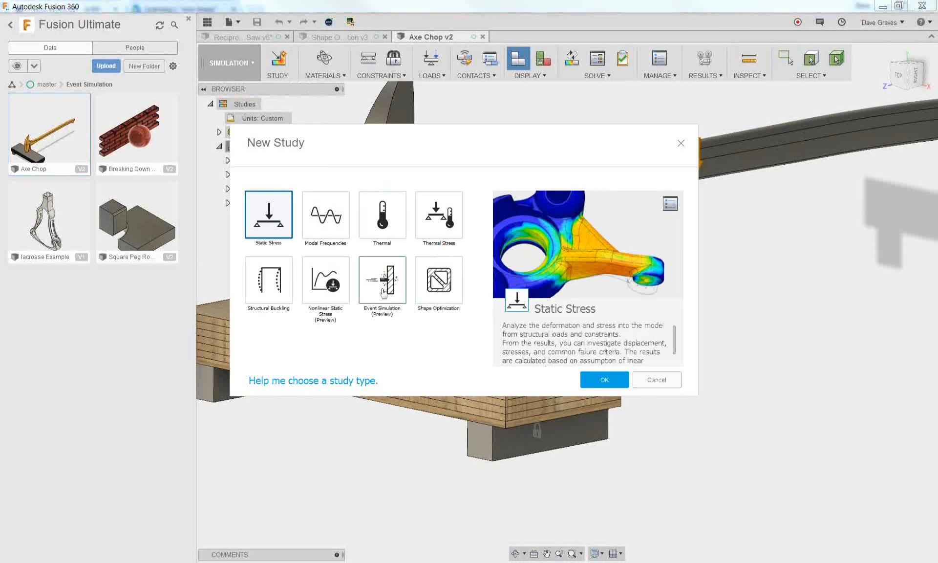
{"action": "left_click", "coordinate": [669, 381]}
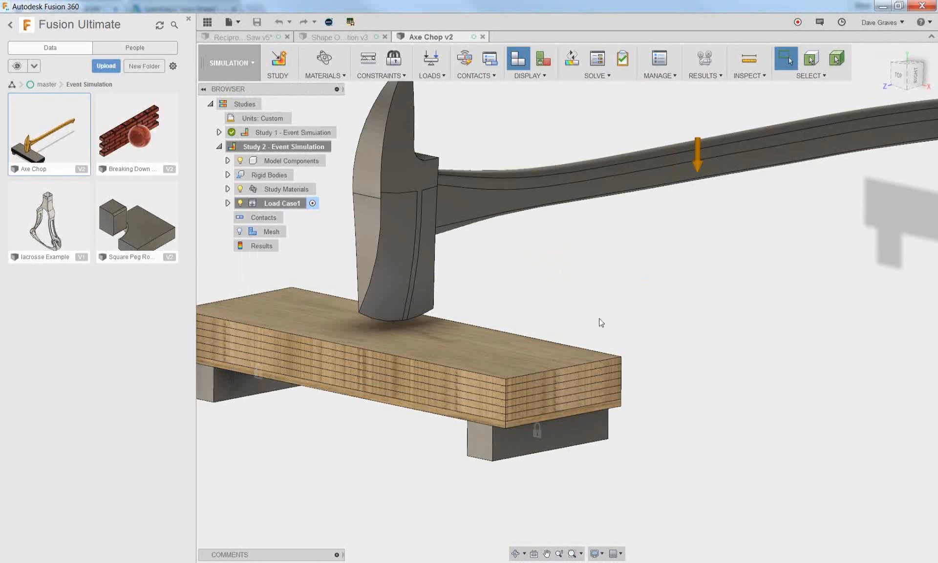
Review the study materials assigned to the axe and board bodies, leaving the assignments unchanged
{"action": "left_click", "coordinate": [319, 76]}
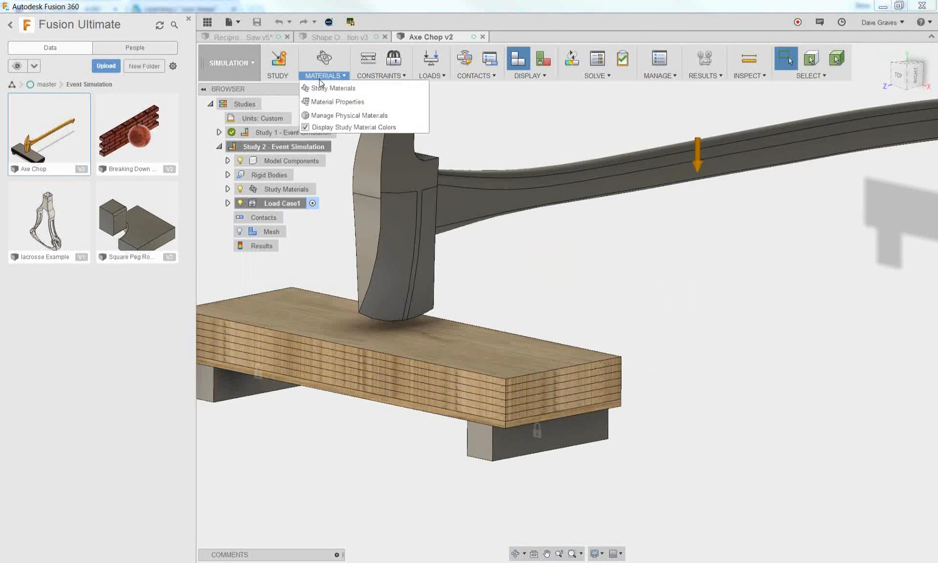
{"action": "left_click", "coordinate": [321, 88]}
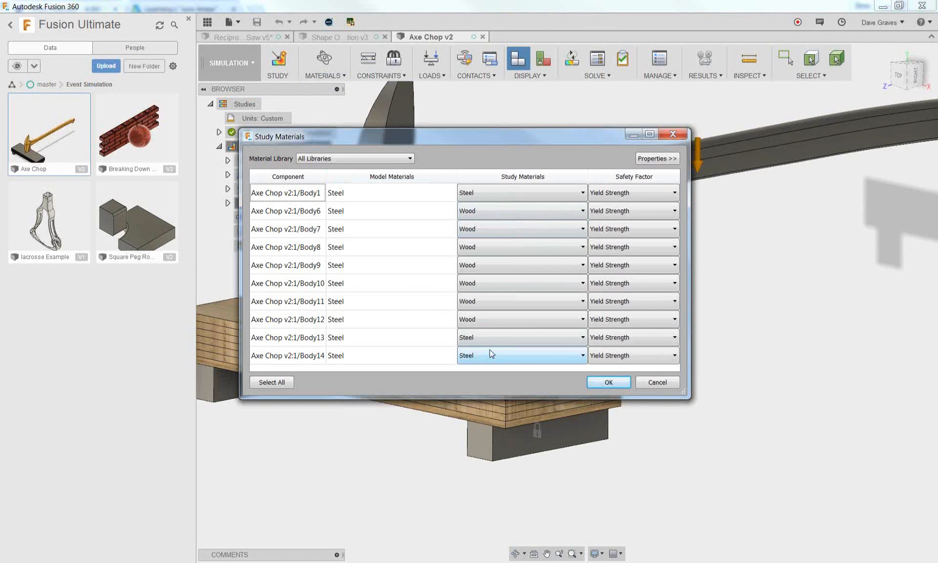
{"action": "left_click", "coordinate": [657, 382]}
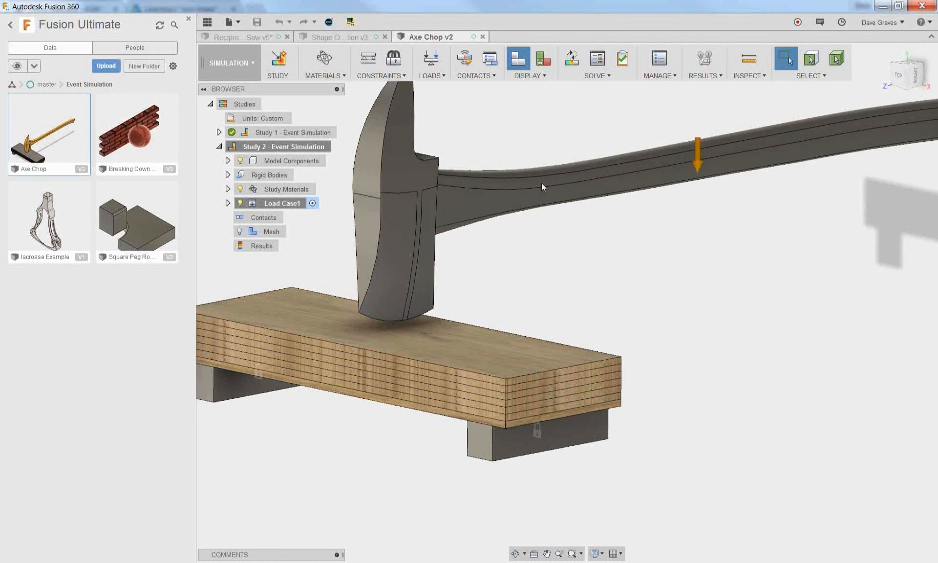
Review the Structural Constraints options and inspect the fixed supports beneath the board without adding a constraint
{"action": "left_click", "coordinate": [356, 74]}
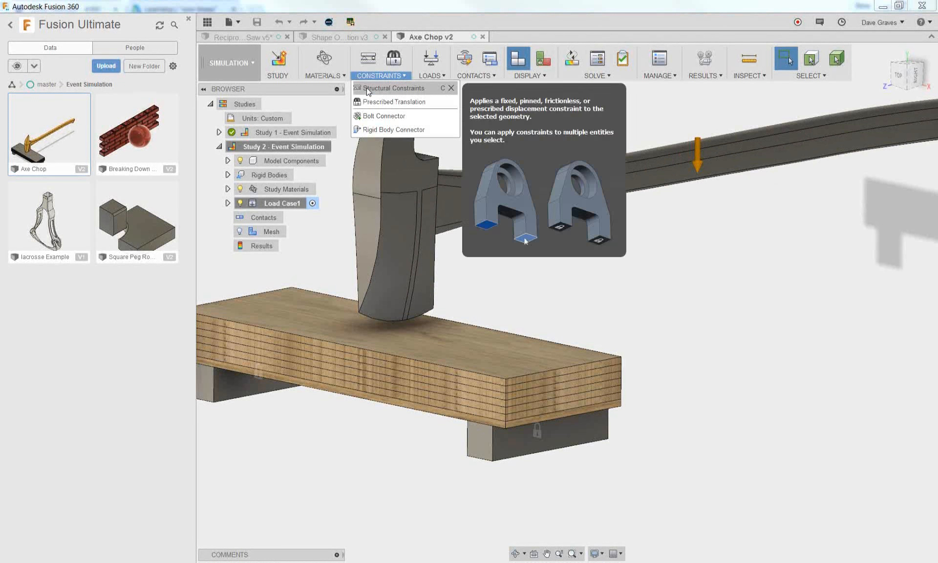
{"action": "left_click", "coordinate": [391, 88]}
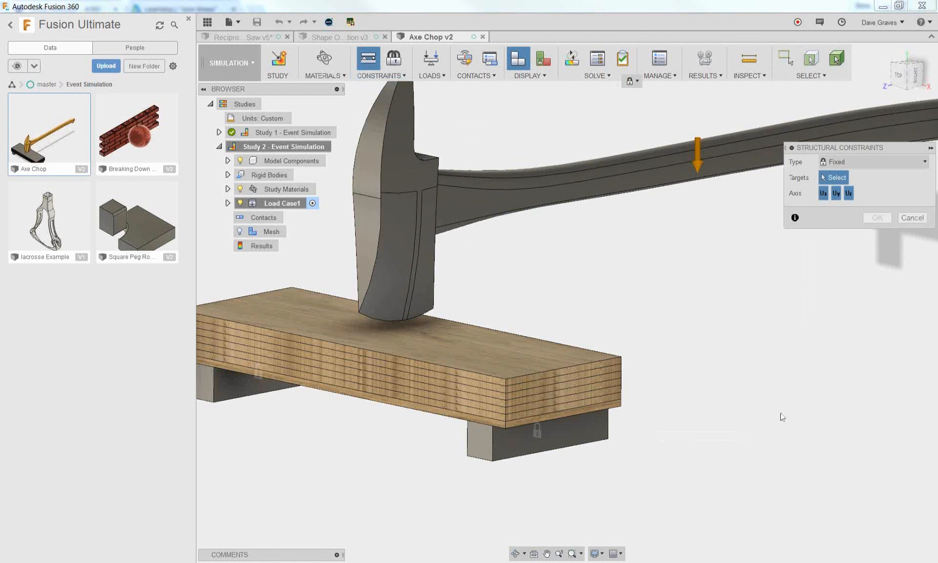
{"action": "middle_click_drag", "start_coordinate": [689, 430], "coordinate": [587, 412], "text": "shift"}
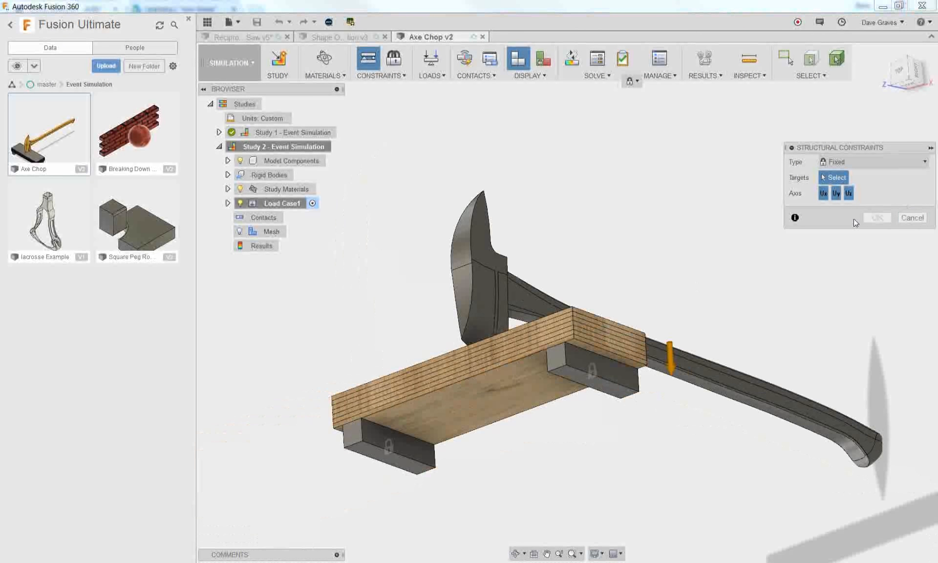
{"action": "left_click", "coordinate": [912, 217]}
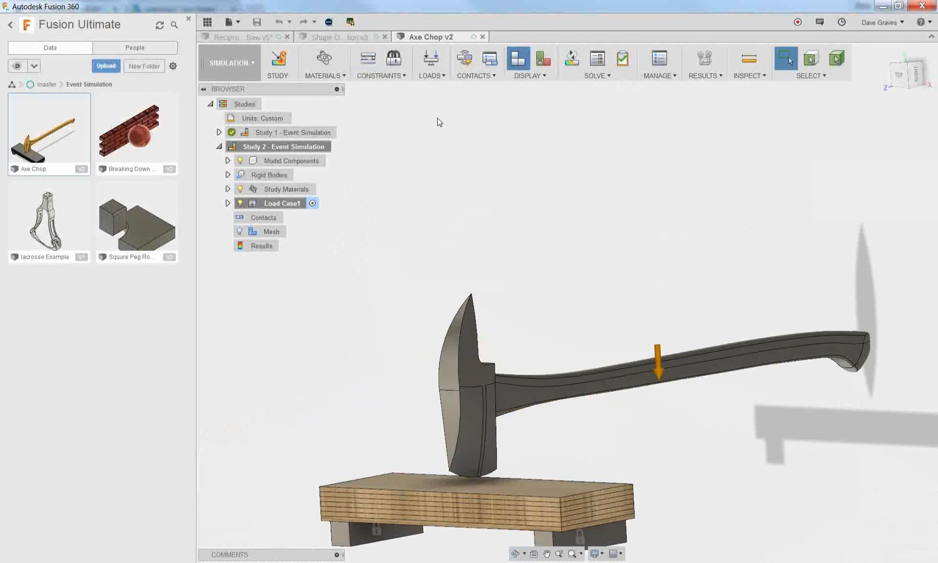
Review the available load types and select the initial linear velocity load under Load Case1 to inspect it
{"action": "left_click", "coordinate": [438, 82]}
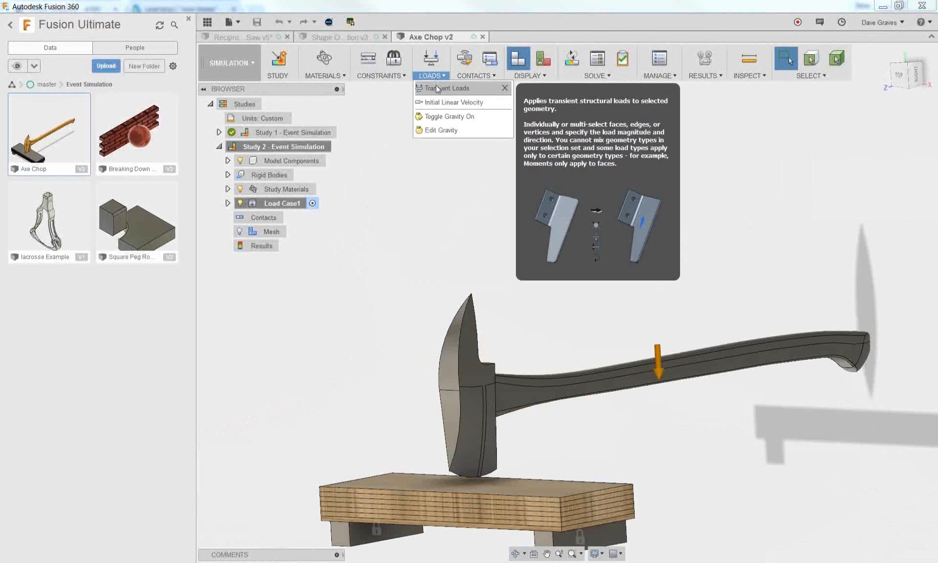
{"action": "left_click", "coordinate": [228, 202]}
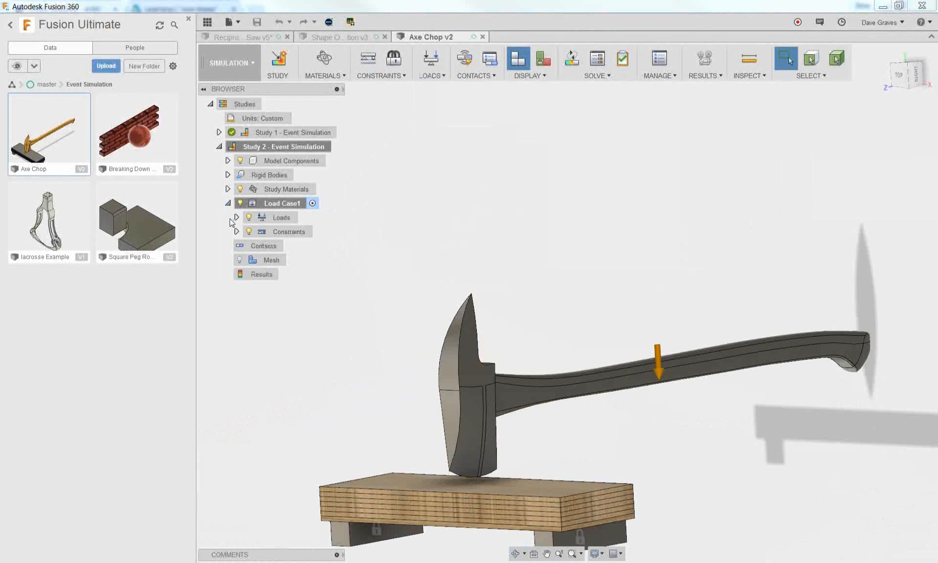
{"action": "left_click", "coordinate": [236, 217]}
{"action": "left_click", "coordinate": [306, 248]}
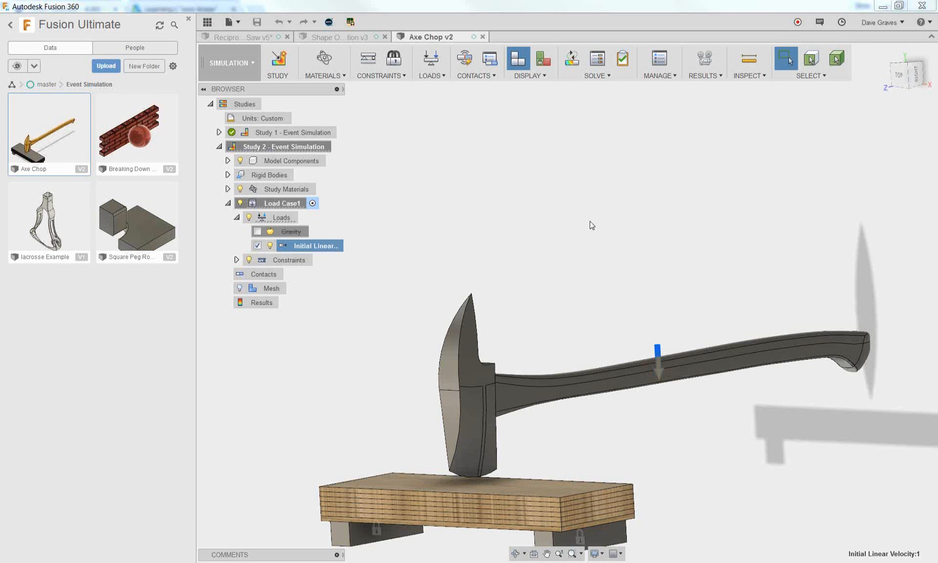
Review Study 2's general settings, highlighting the total event duration, and close them without changes
{"action": "left_click", "coordinate": [659, 60]}
{"action": "left_click", "coordinate": [546, 249]}
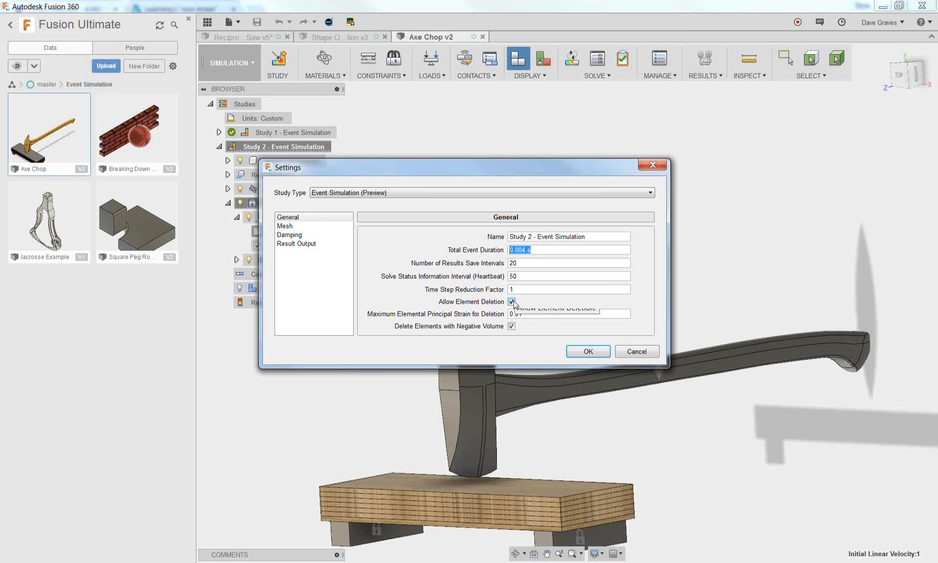
{"action": "left_click", "coordinate": [630, 352]}
Activate Study 1 - Event Simulation of the axe chop to view its stress results
{"action": "double_click", "coordinate": [297, 131]}
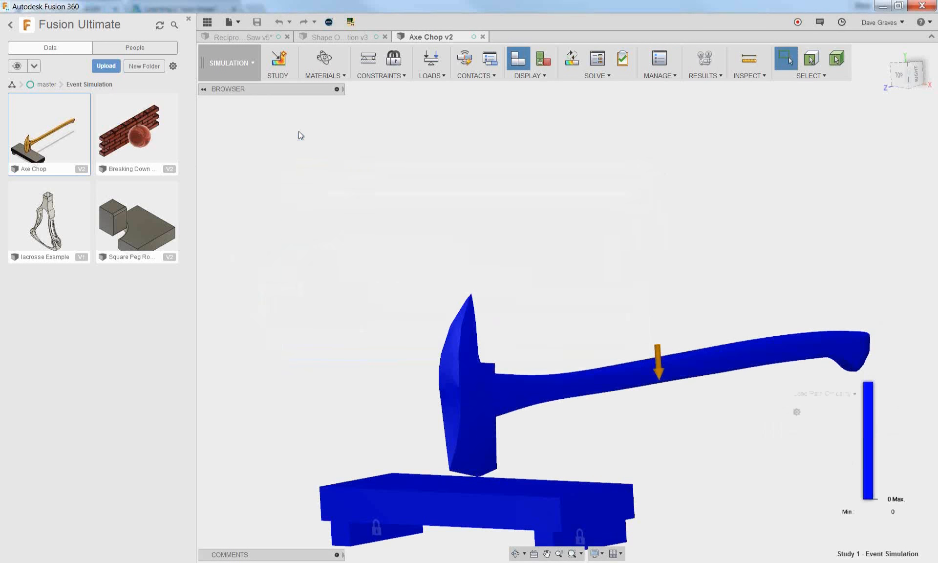
{"action": "left_click_drag", "start_coordinate": [786, 468], "coordinate": [701, 465]}
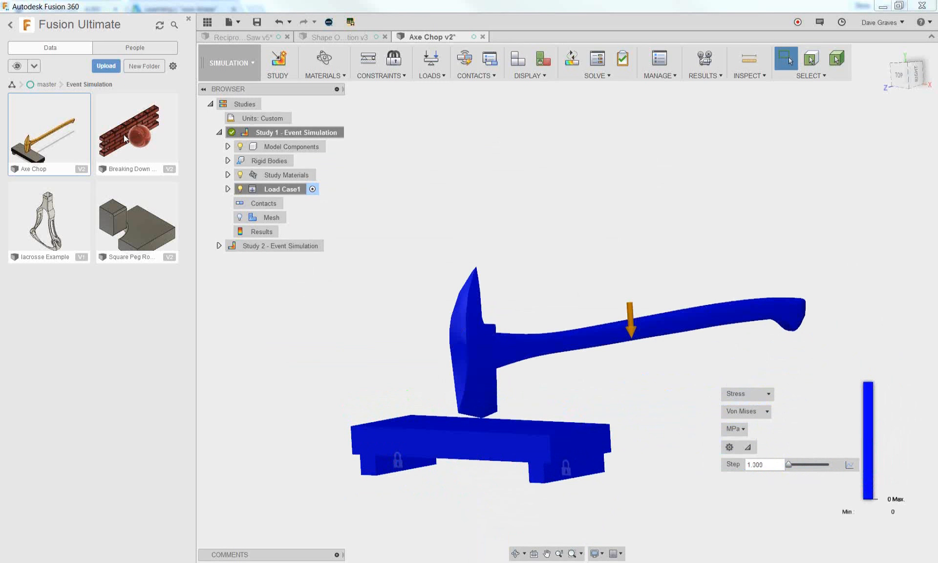
Open the lacrosse Example design from the Event Simulation folder and examine the stress results where the ball meets the head
{"action": "left_click", "coordinate": [53, 219]}
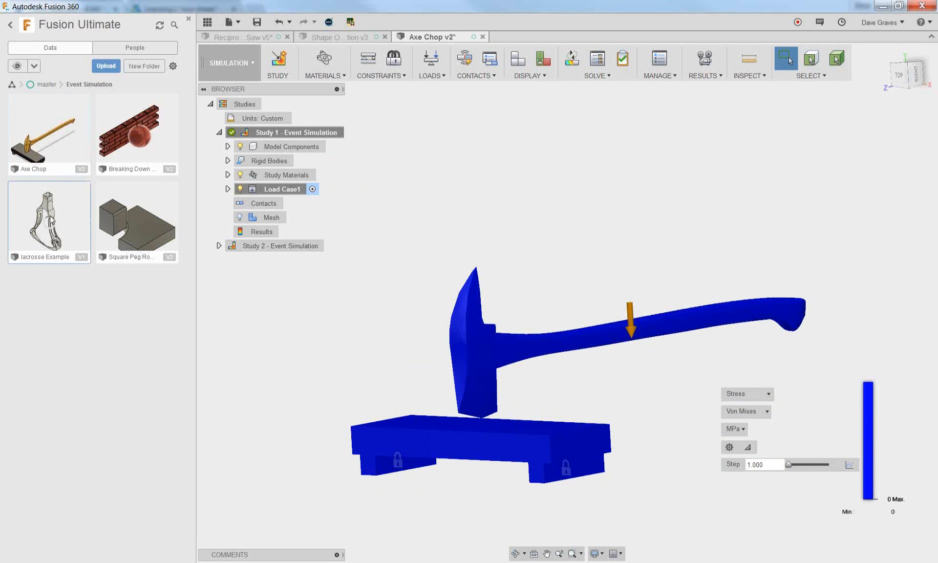
{"action": "double_click", "coordinate": [51, 219]}
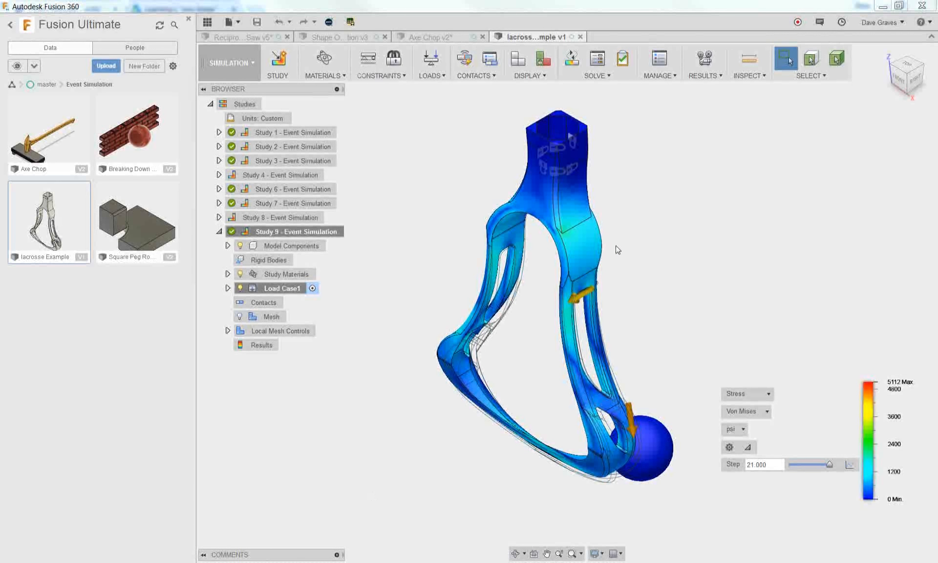
{"action": "middle_click_drag", "start_coordinate": [620, 251], "coordinate": [463, 148], "text": "shift"}
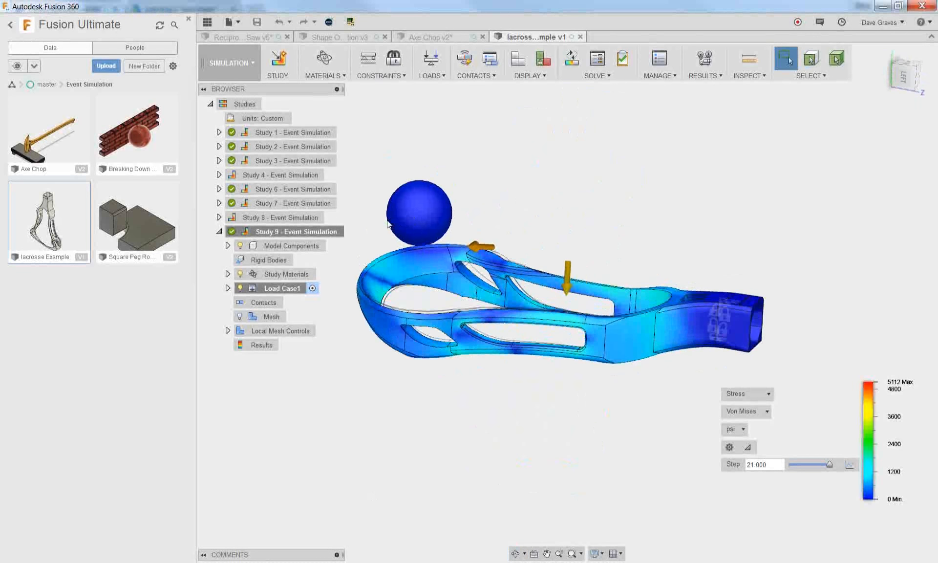
{"action": "scroll", "coordinate": [391, 223], "scroll_direction": "up", "scroll_amount": 2}
{"action": "mouse_move", "coordinate": [594, 213]}
{"action": "middle_mouse_down", "text": "shift"}
{"action": "mouse_move", "coordinate": [592, 204]}
{"action": "mouse_move", "coordinate": [600, 236]}
{"action": "mouse_move", "coordinate": [607, 216]}
{"action": "middle_mouse_up", "text": "shift"}
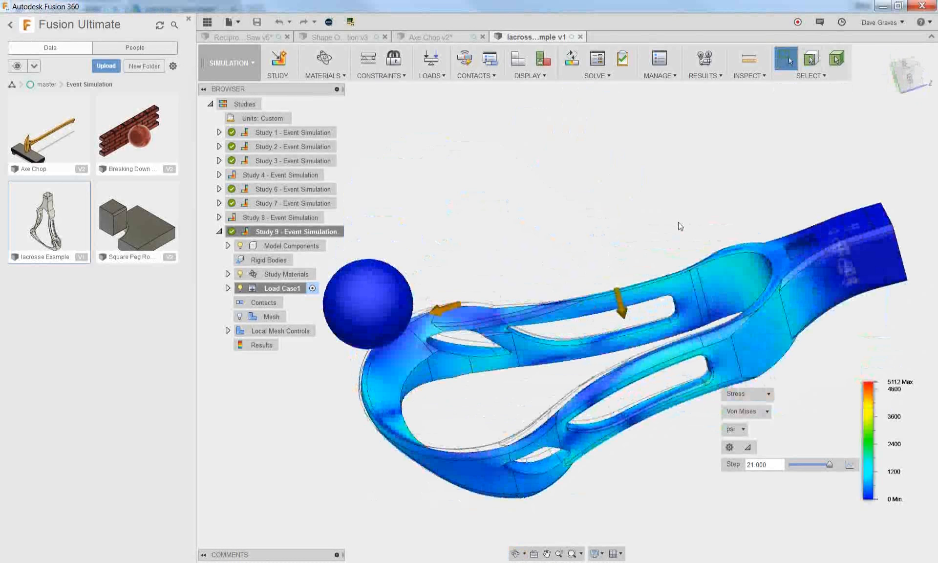
Animate the Study 9 results at normal speed with 10 steps, replay the ball impact, and end the animation
{"action": "left_click", "coordinate": [704, 61]}
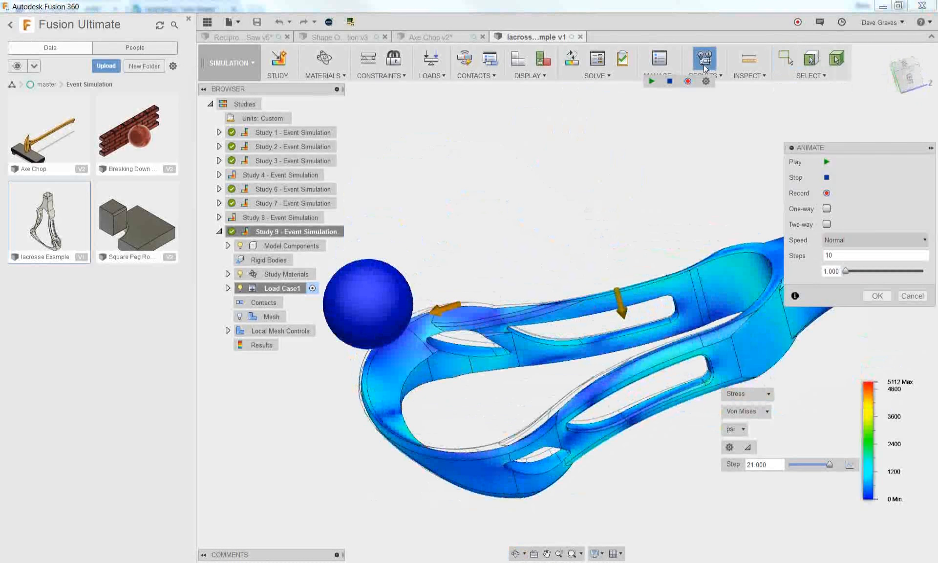
{"action": "left_click", "coordinate": [826, 163]}
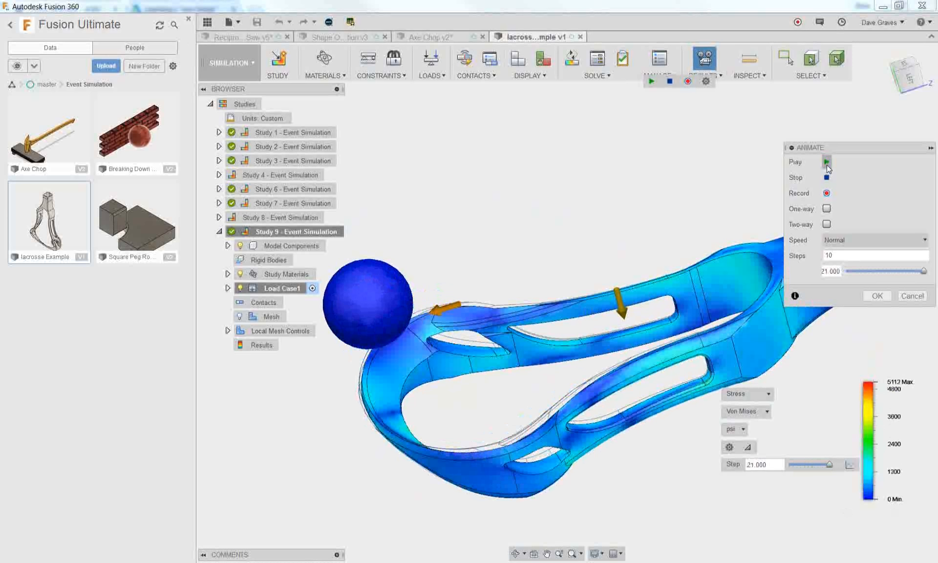
{"action": "left_click", "coordinate": [826, 163]}
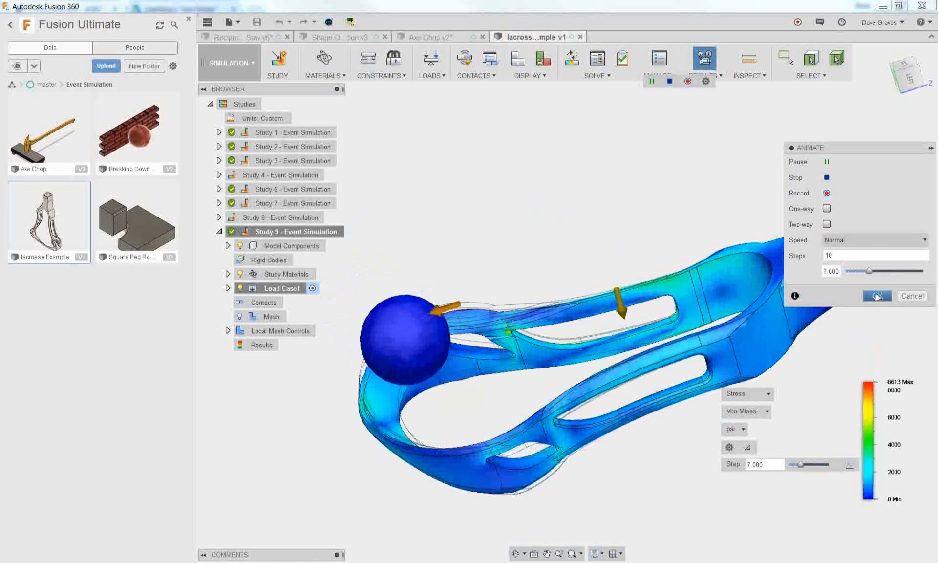
{"action": "left_click", "coordinate": [876, 296]}
View the lacrosse head's Displacement results, review the other result types, and return to the Stress results
{"action": "left_click", "coordinate": [747, 393]}
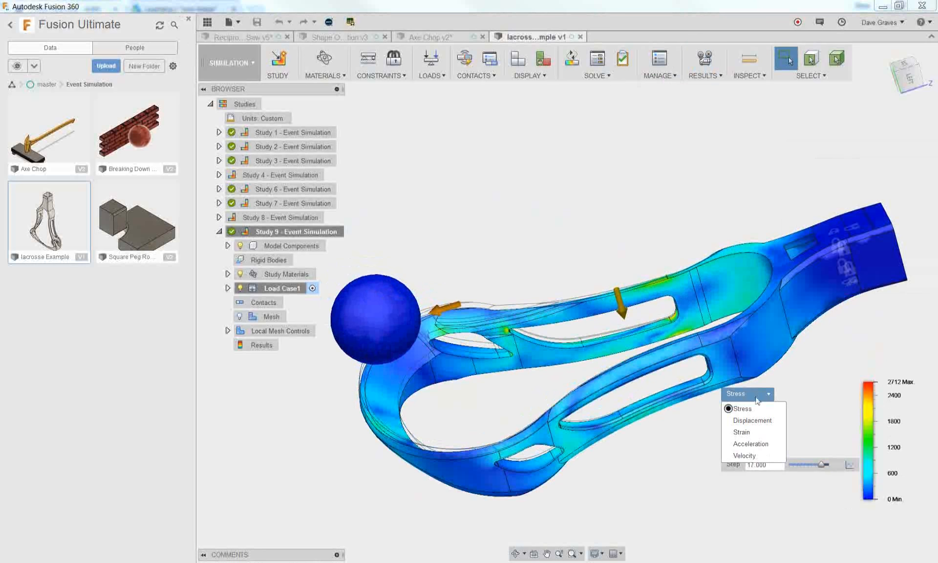
{"action": "left_click", "coordinate": [758, 422]}
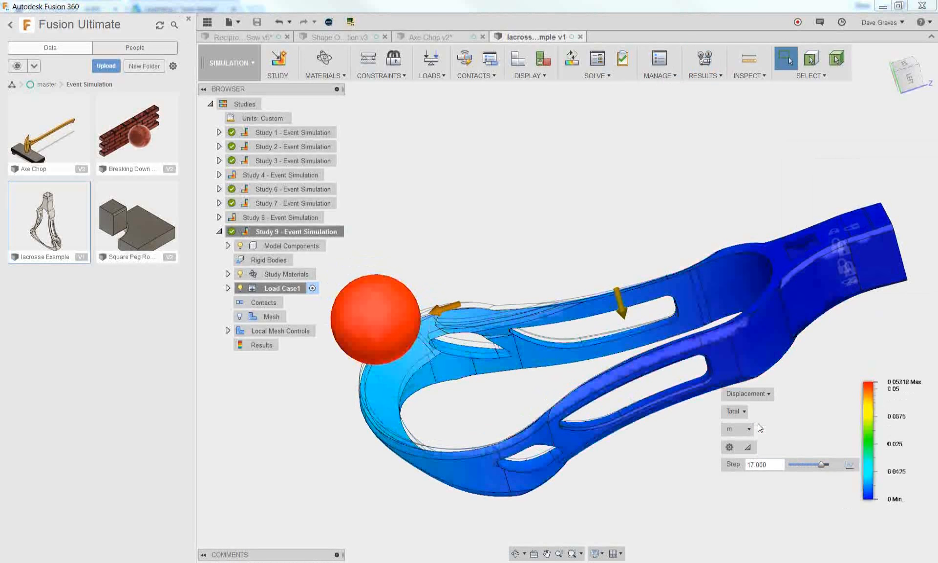
{"action": "left_click", "coordinate": [747, 393]}
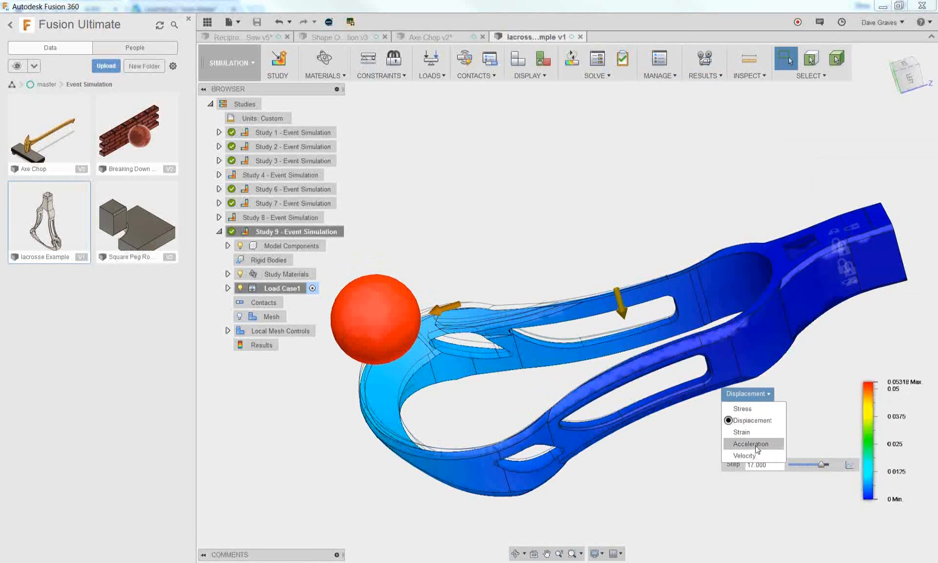
{"action": "left_click", "coordinate": [742, 408]}
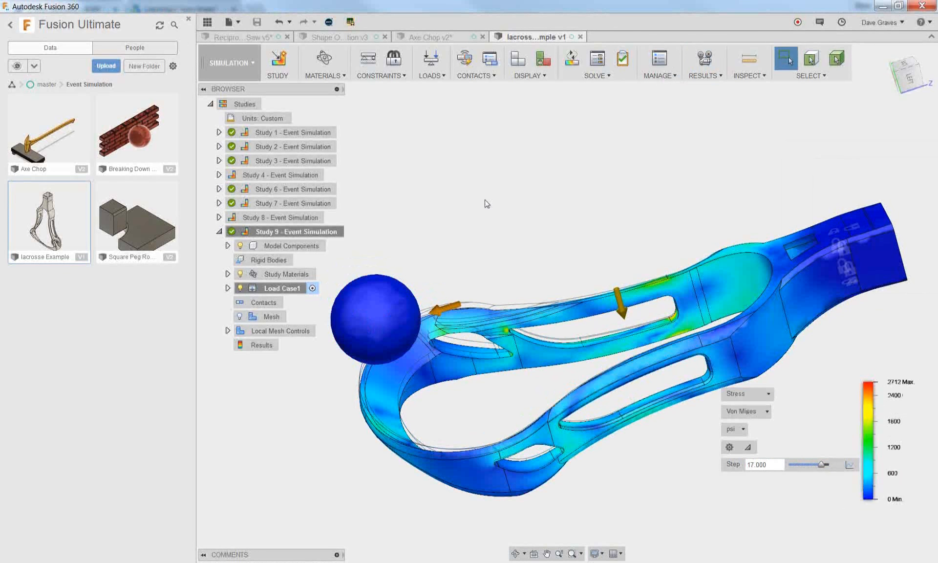
Open the Breaking Down design with the brick wall and ball from the Event Simulation folder
{"action": "double_click", "coordinate": [132, 148]}
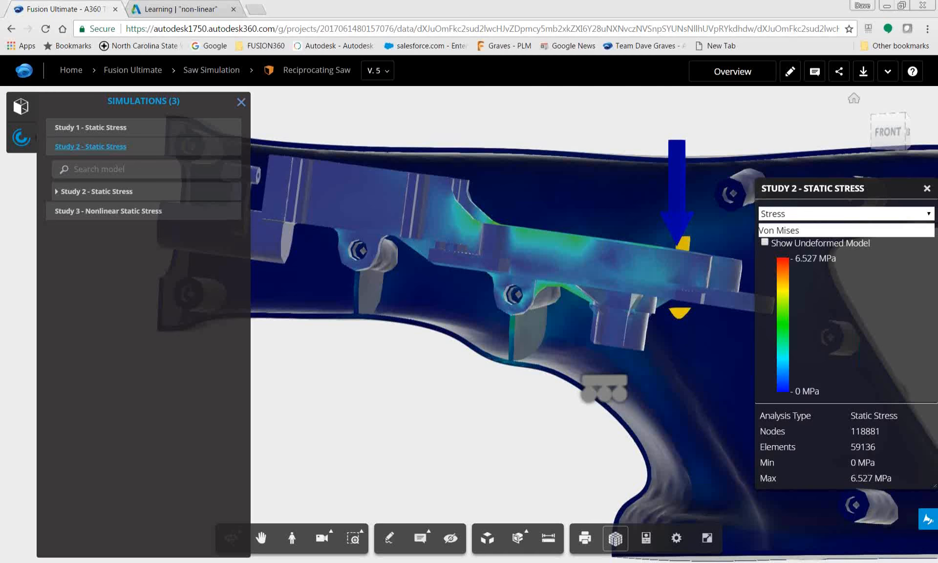
Switch to the web browser and open the bookmarked FUSION360 product page in a new tab
{"action": "key", "text": "ctrl+t"}
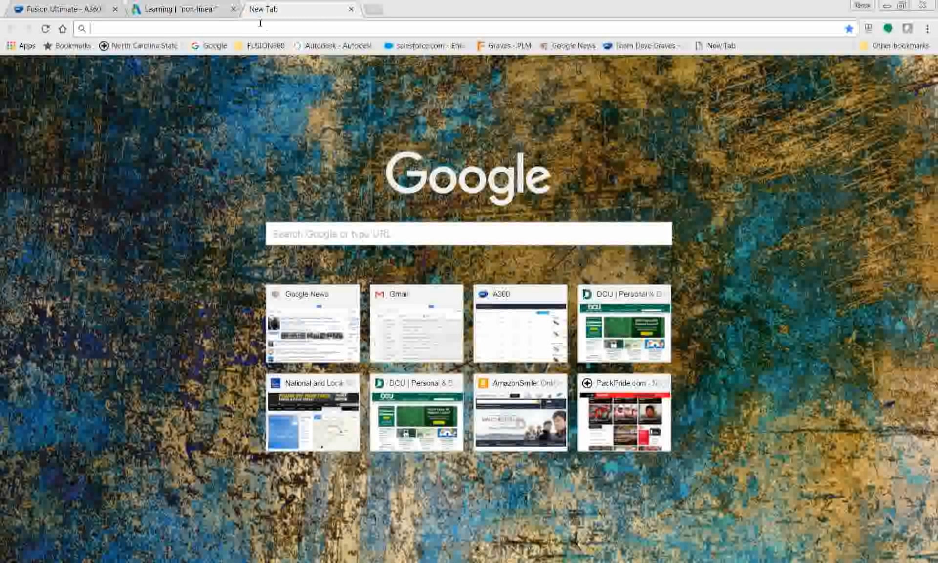
{"action": "left_click", "coordinate": [264, 45]}
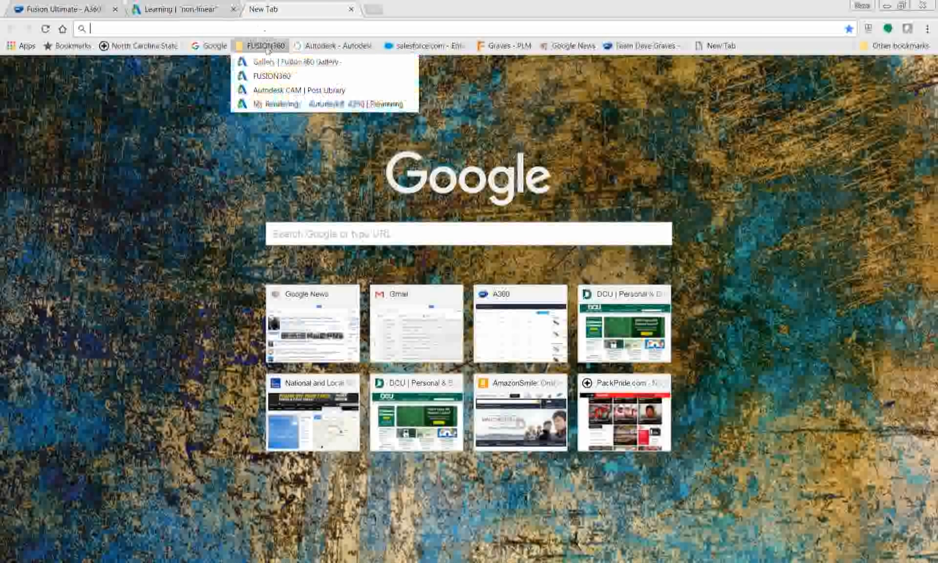
{"action": "left_click", "coordinate": [260, 77]}
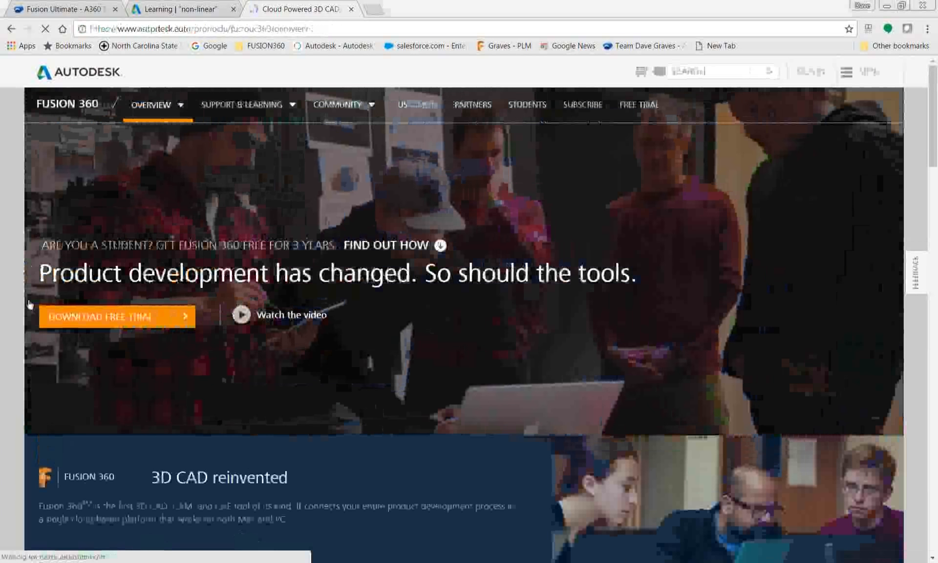
Switch back to Fusion 360 and animate the brick wall's Study 3 stress results at normal speed as a two-way animation
{"action": "key", "text": "alt+Tab"}
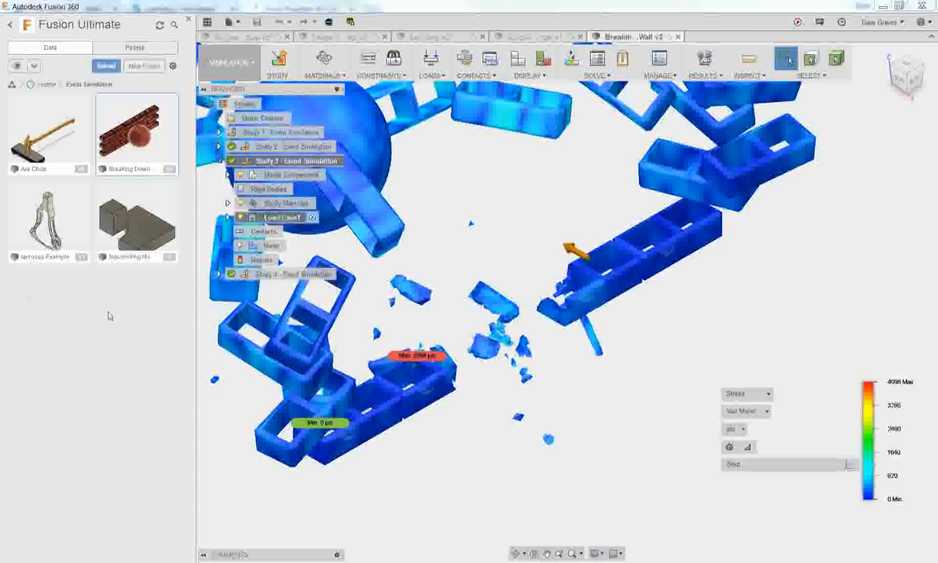
{"action": "key", "text": "alt+Tab"}
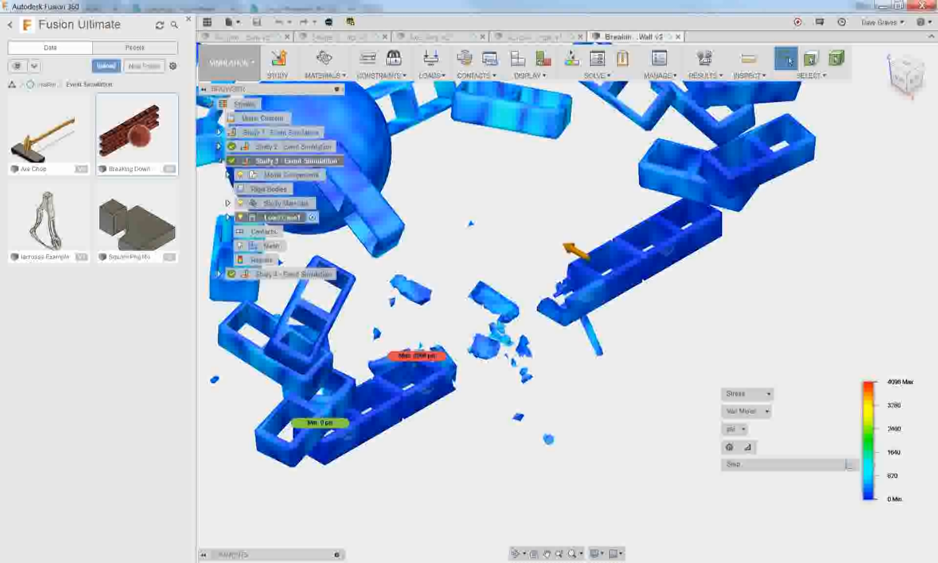
{"action": "left_click", "coordinate": [705, 82]}
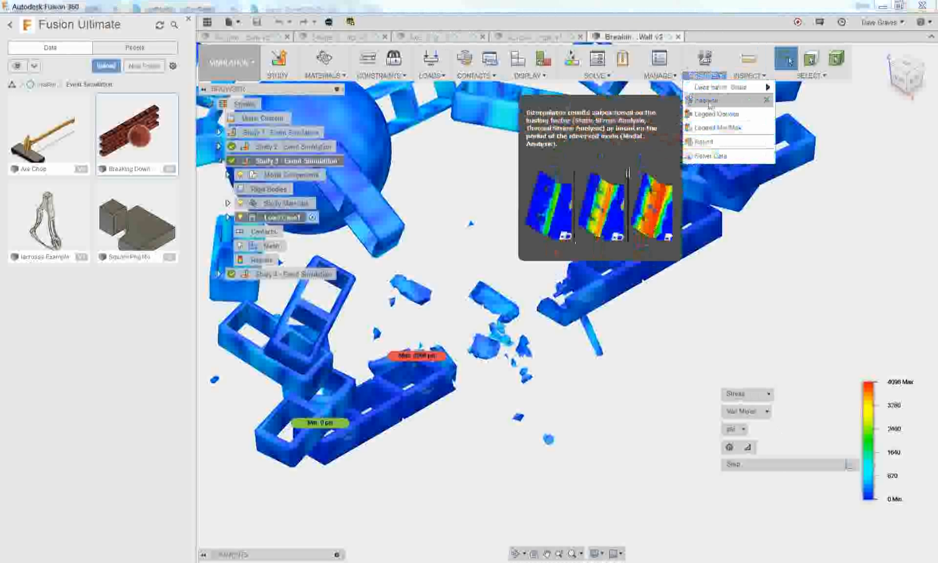
{"action": "left_click", "coordinate": [709, 103]}
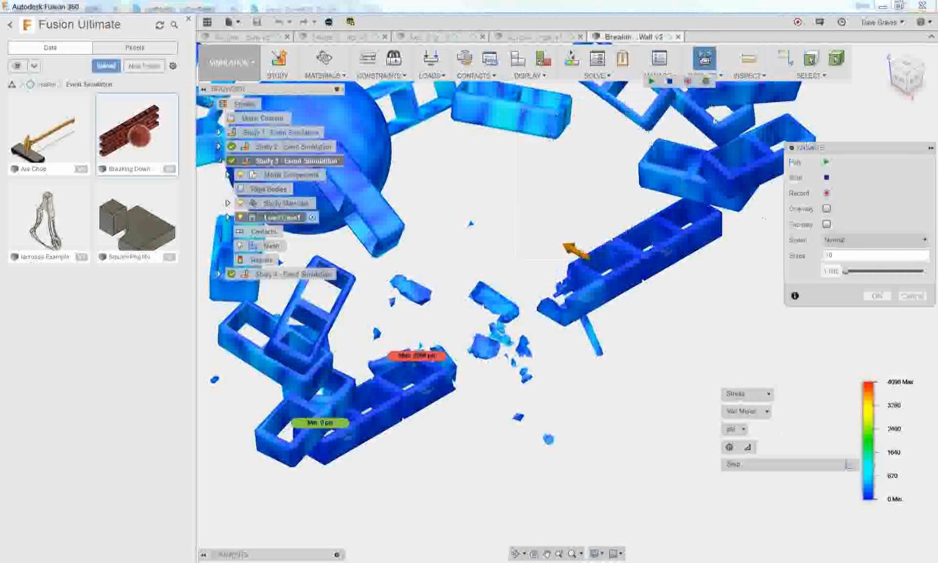
{"action": "left_click", "coordinate": [825, 162]}
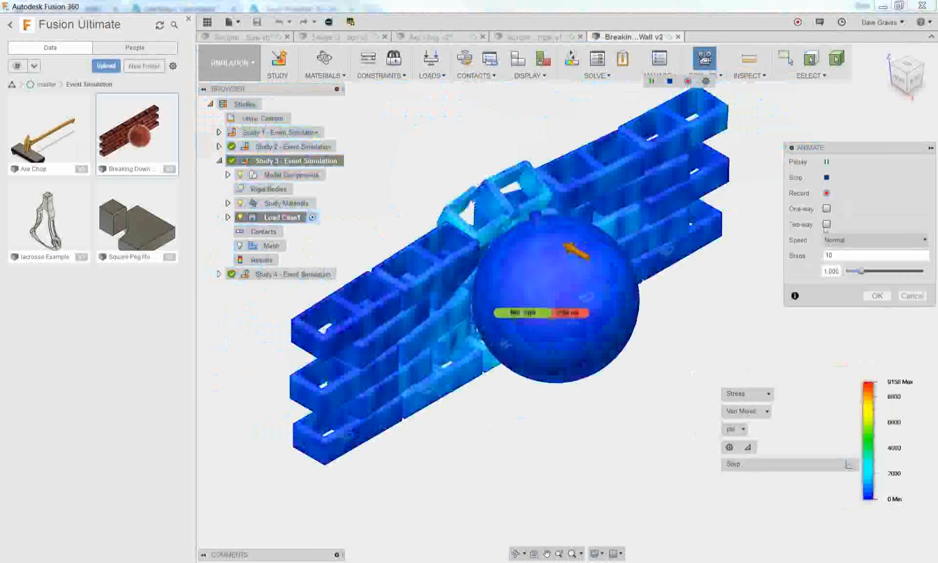
{"action": "left_click", "coordinate": [826, 224]}
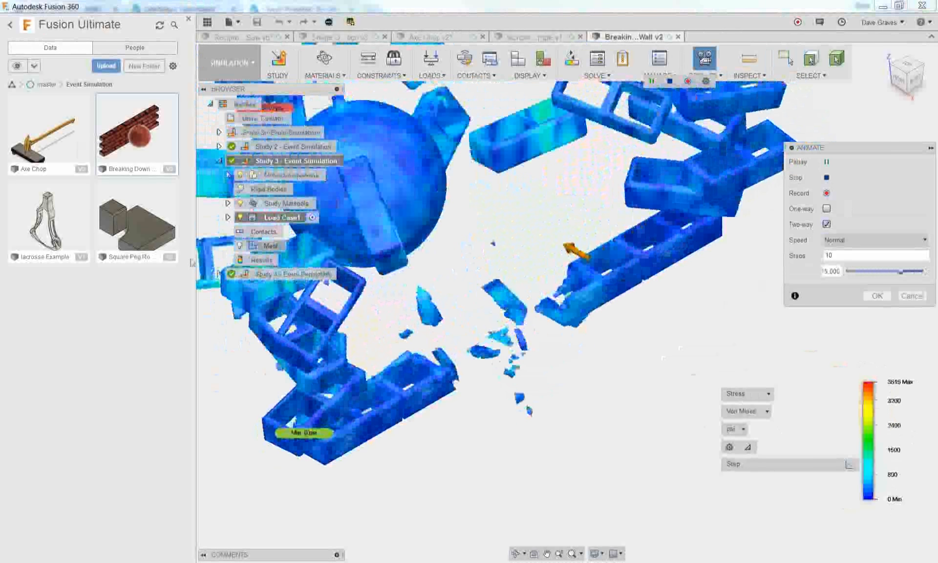
Open the square peg design from the Event Simulation folder and examine the strain where the peg meets the block
{"action": "double_click", "coordinate": [136, 223]}
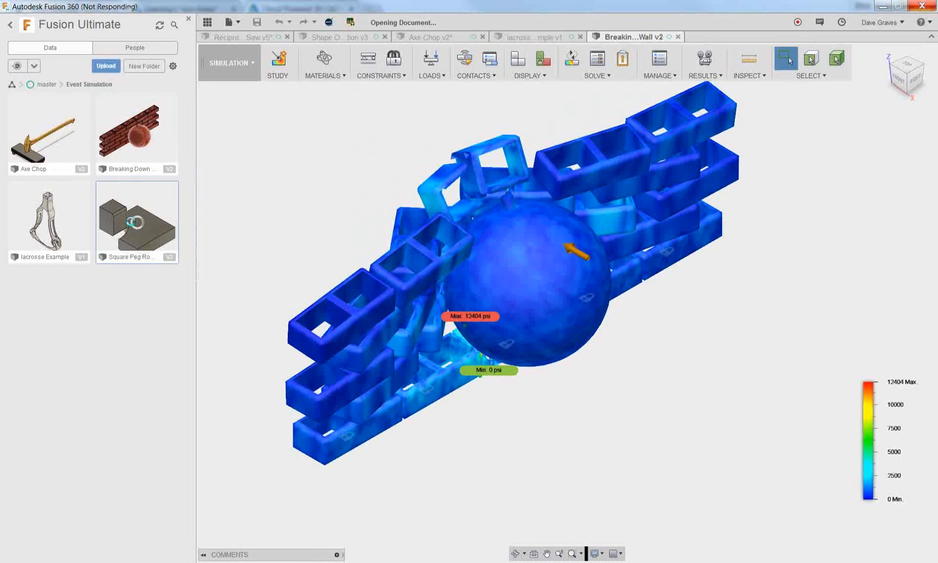
{"action": "key", "text": "alt+Tab"}
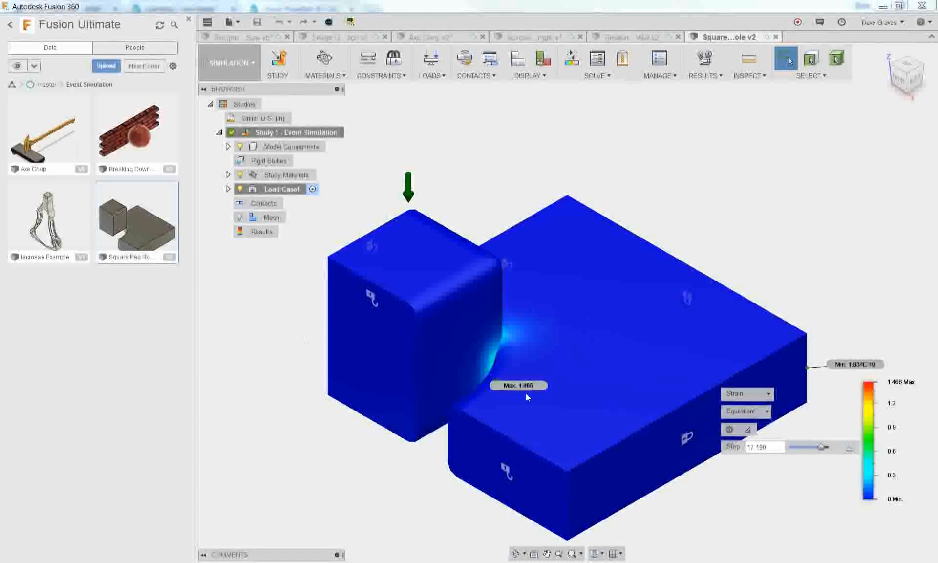
{"action": "scroll", "coordinate": [504, 362], "scroll_direction": "up", "scroll_amount": 3}
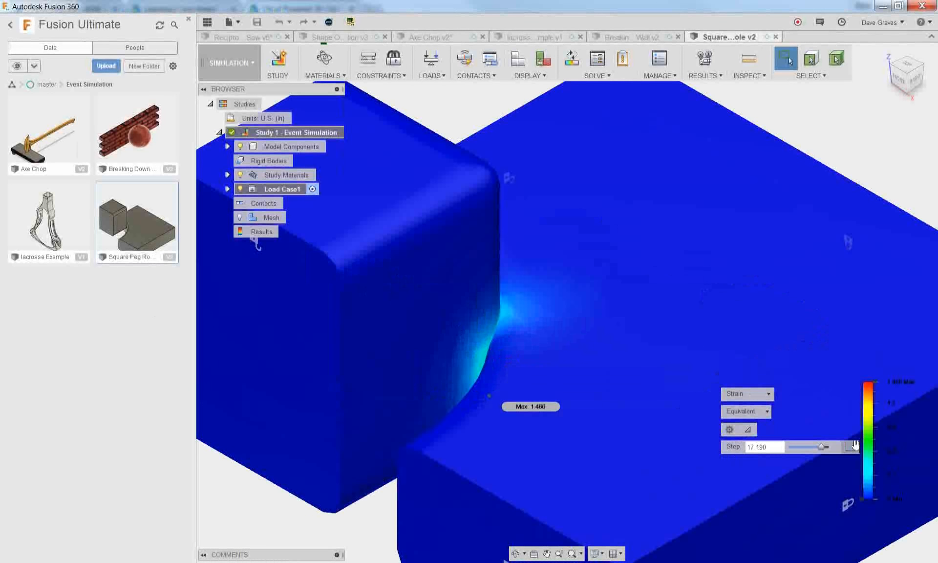
Review the deformation scale and inspection options for the results, and open the Learn Fusion 360 help page
{"action": "left_click", "coordinate": [703, 77]}
{"action": "mouse_move", "coordinate": [704, 89]}
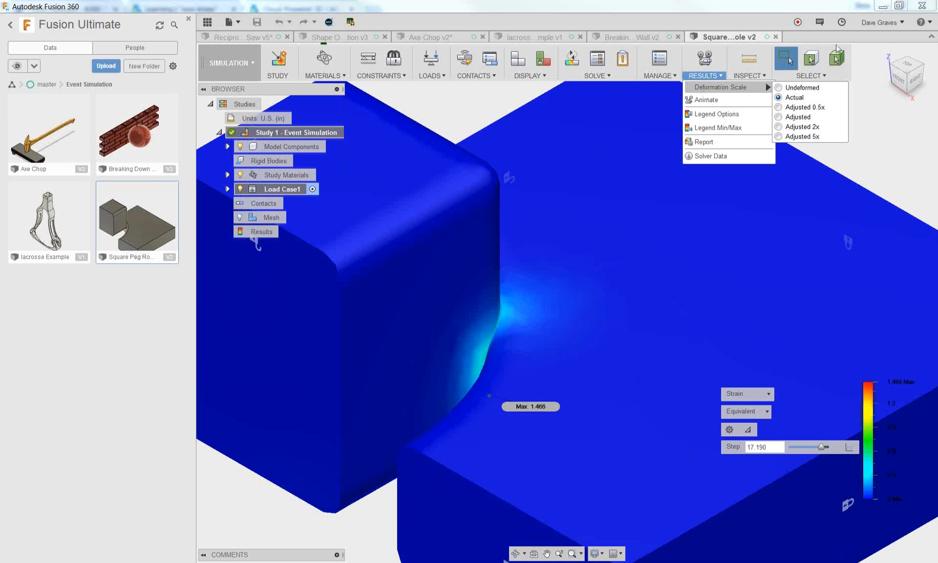
{"action": "mouse_move", "coordinate": [749, 76]}
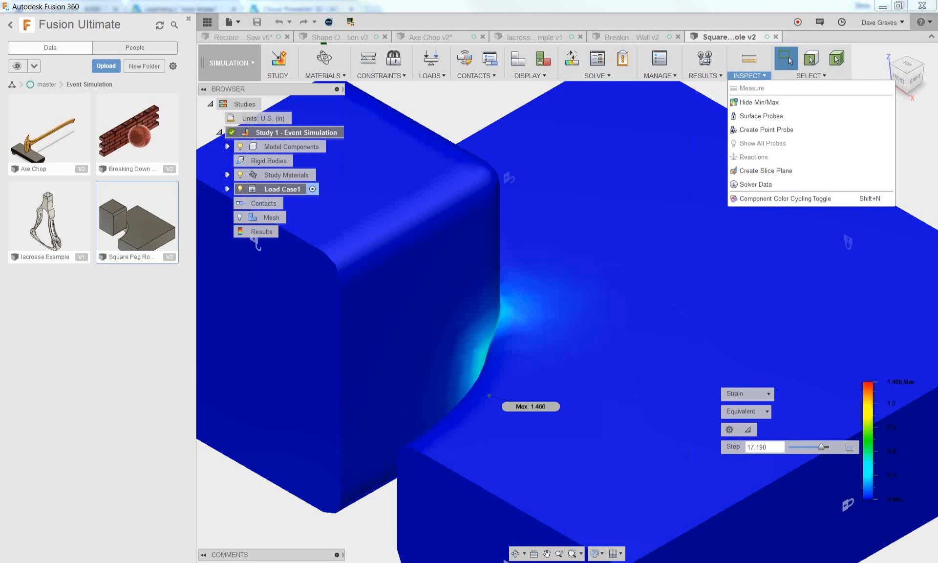
{"action": "mouse_move", "coordinate": [920, 25]}
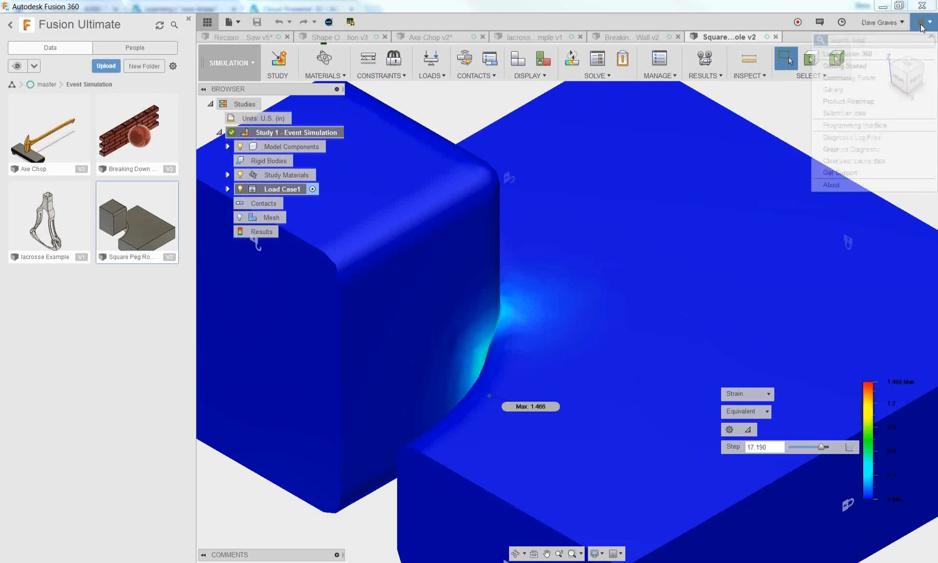
{"action": "left_click", "coordinate": [861, 54]}
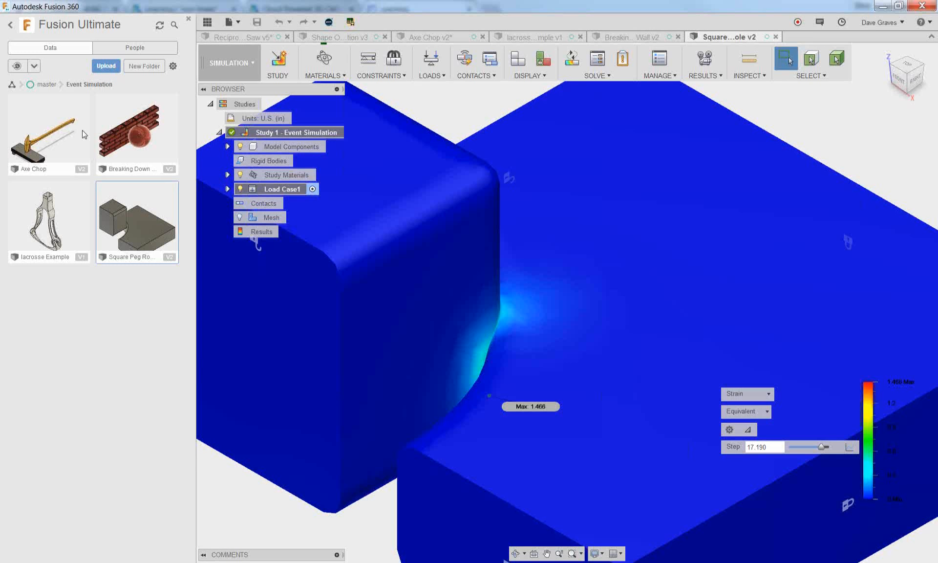
Leave the current project and open the 1 - Hands-On Exercises folder in the Simulation Samples project
{"action": "left_click", "coordinate": [10, 24]}
{"action": "scroll", "coordinate": [73, 414], "scroll_direction": "down", "scroll_amount": 20}
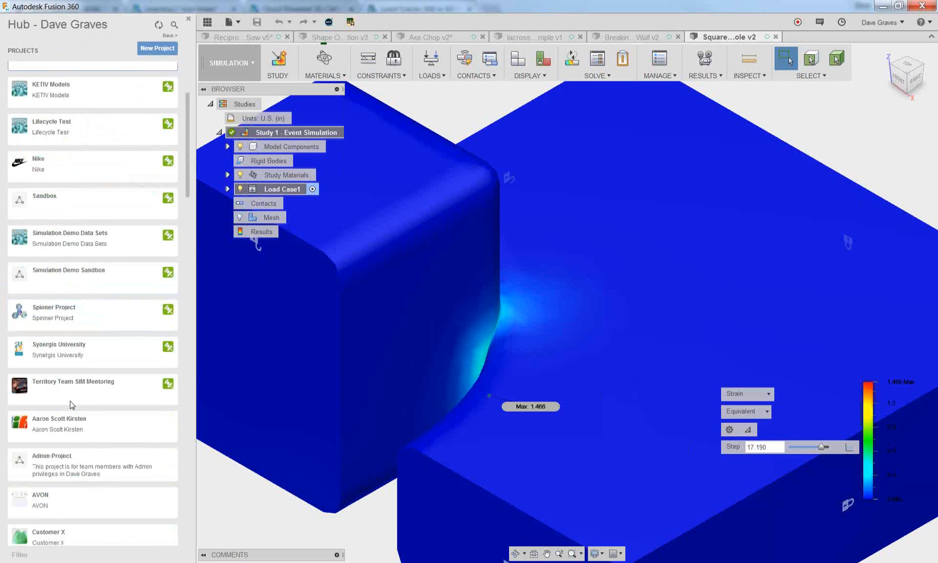
{"action": "scroll", "coordinate": [72, 415], "scroll_direction": "down", "scroll_amount": 10}
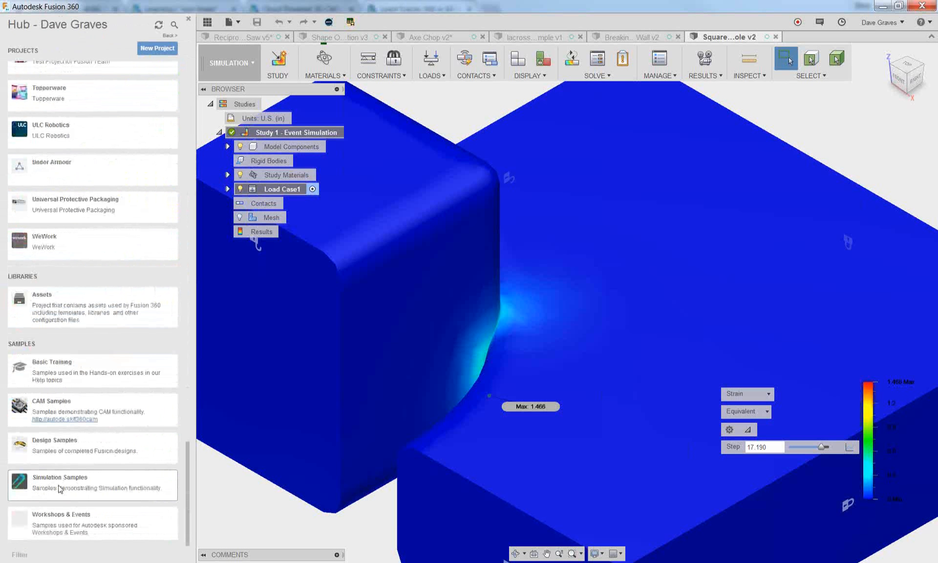
{"action": "left_click", "coordinate": [55, 482]}
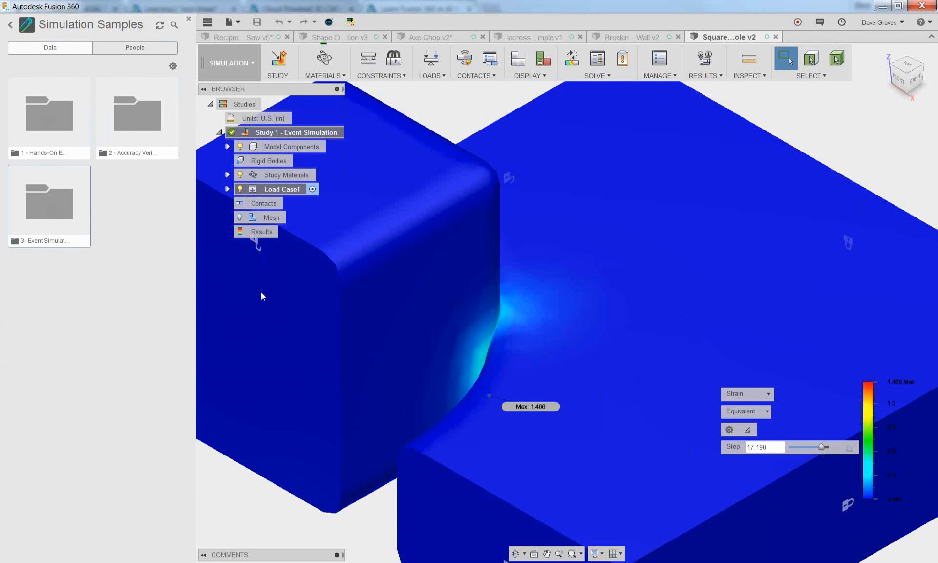
{"action": "double_click", "coordinate": [52, 122]}
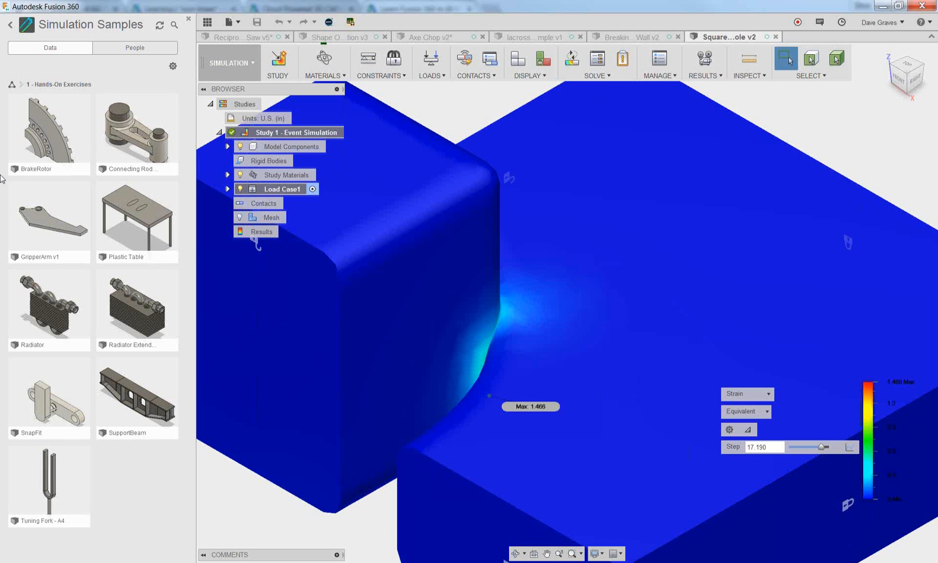
Start a new simulation study to view the available study types
{"action": "left_click", "coordinate": [278, 61]}
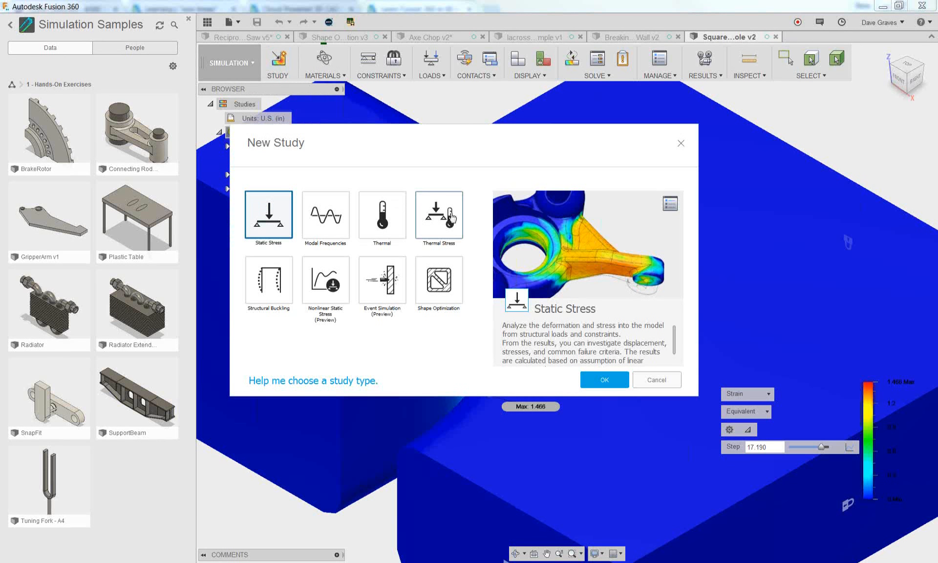